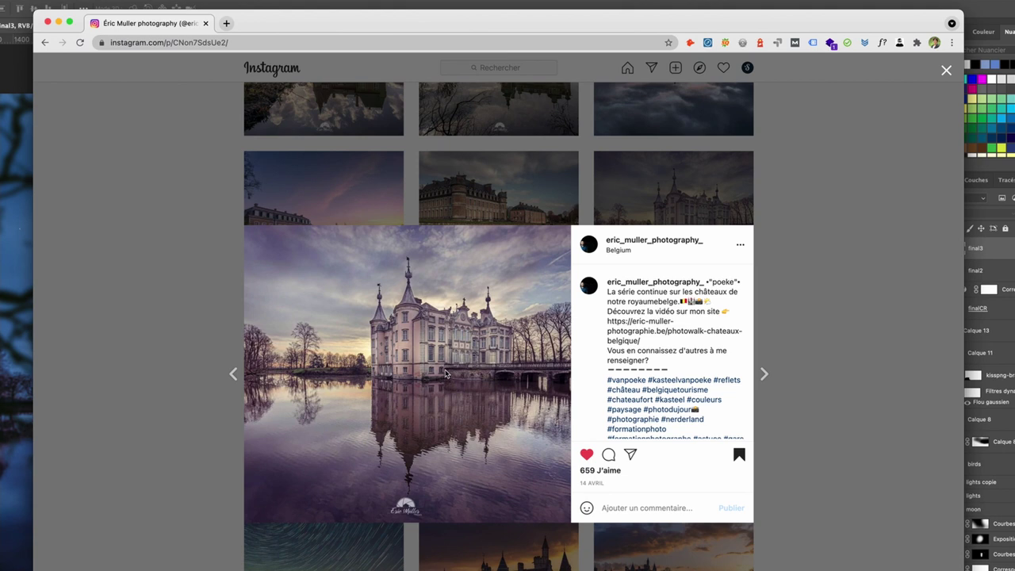
Close the castle post and scroll back up to the top of the profile grid.
left_click(216, 336)
scroll(217, 336, "up", 10)
scroll(216, 337, "up", 10)
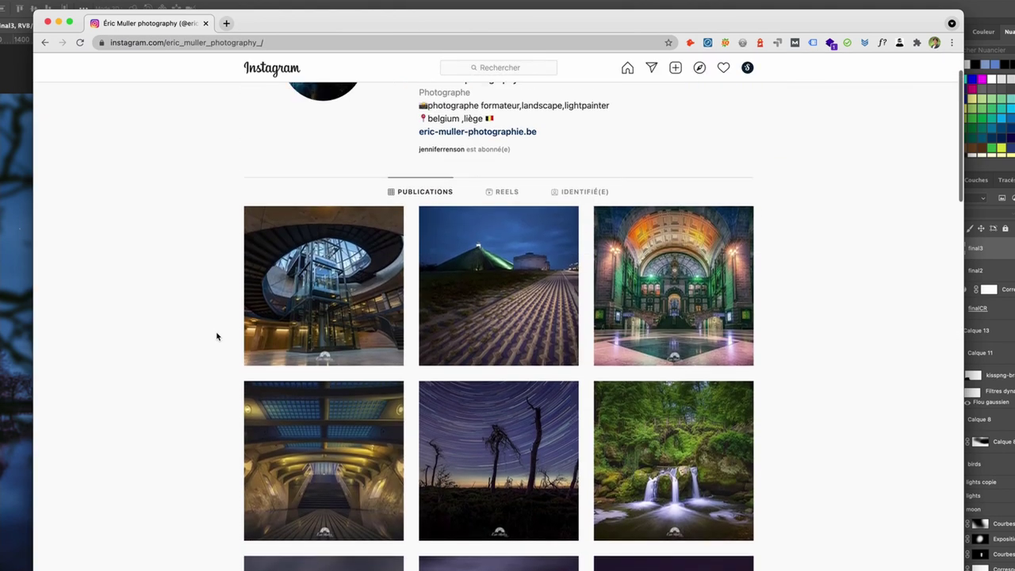
scroll(217, 337, "up", 5)
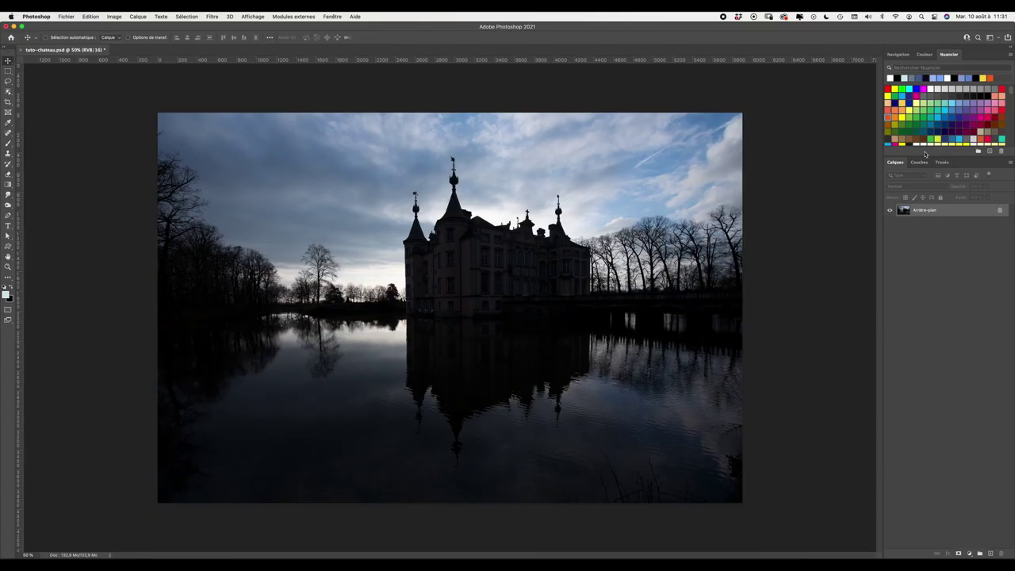
Unlock the background as layer Calque 0 and convert it to a smart object.
double_click(947, 212)
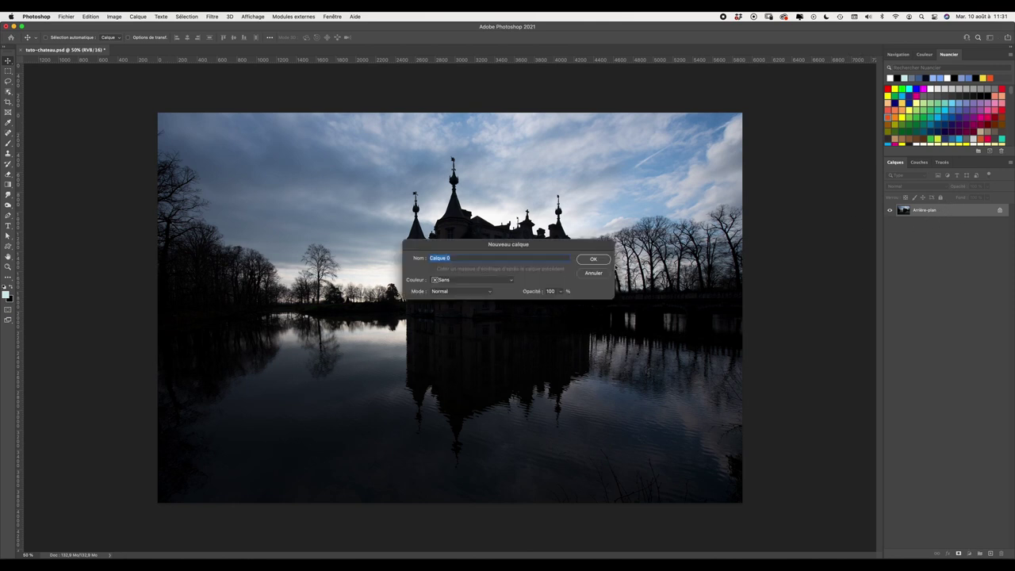
left_click(594, 260)
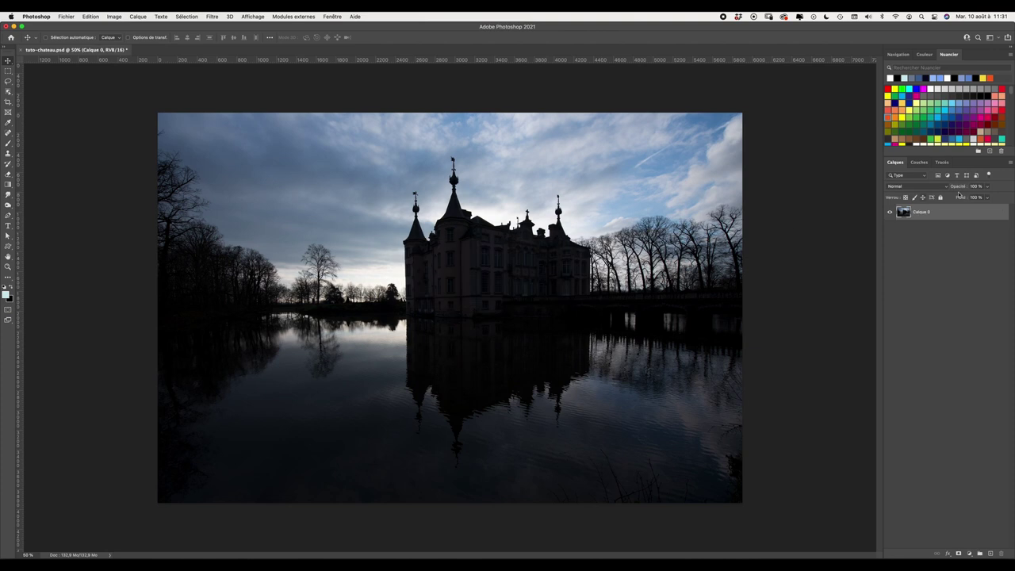
right_click(937, 216)
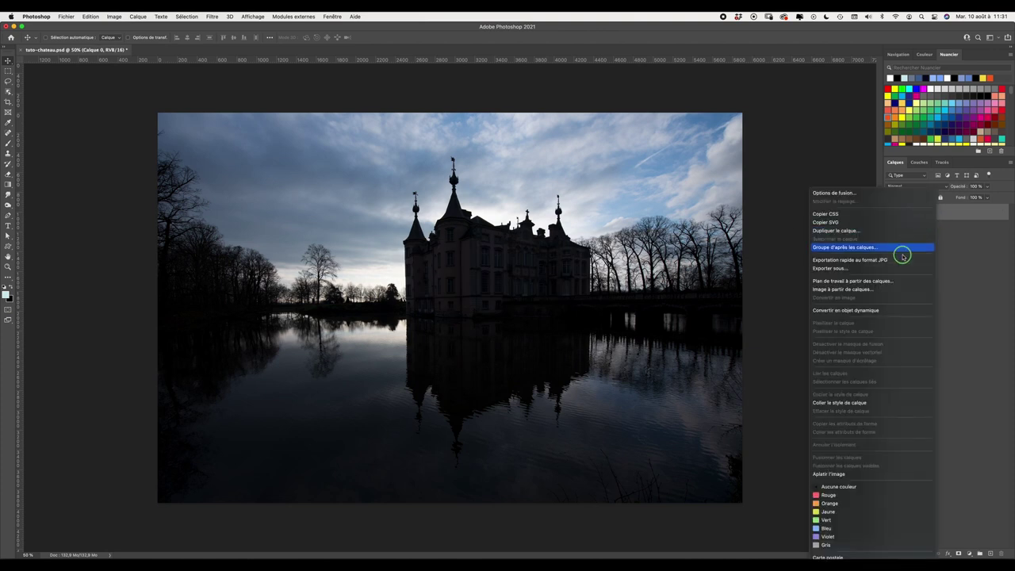
left_click(866, 310)
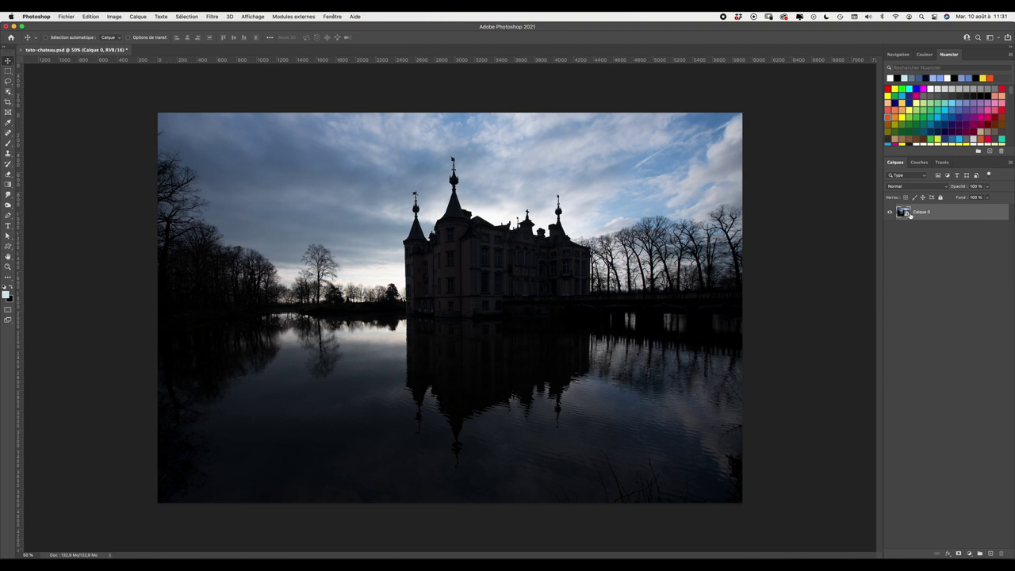
left_click(215, 18)
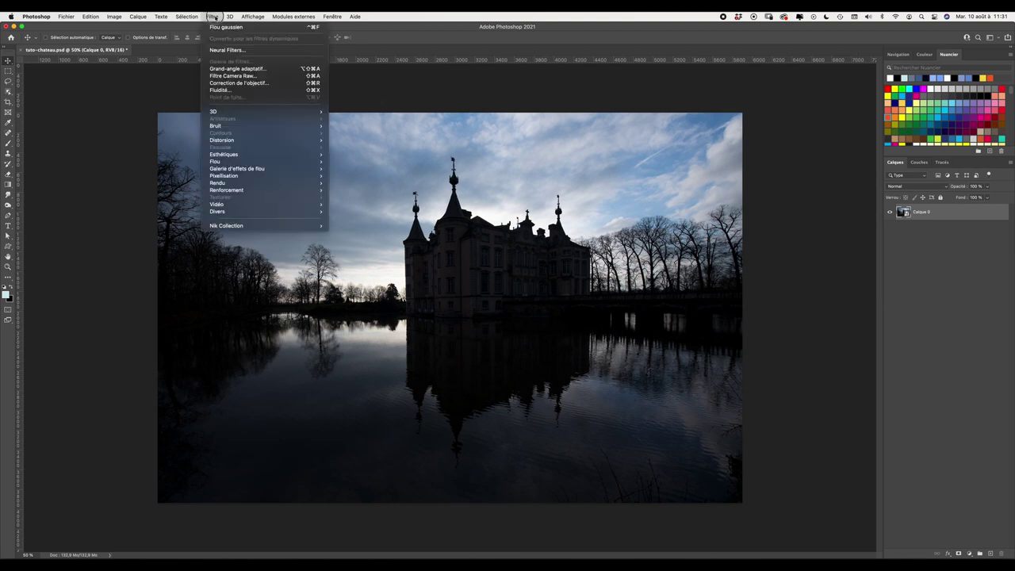
In Camera Raw, set Exposure +1, Highlights -37, Shadows about +71 and Temperature -7.
left_click(230, 76)
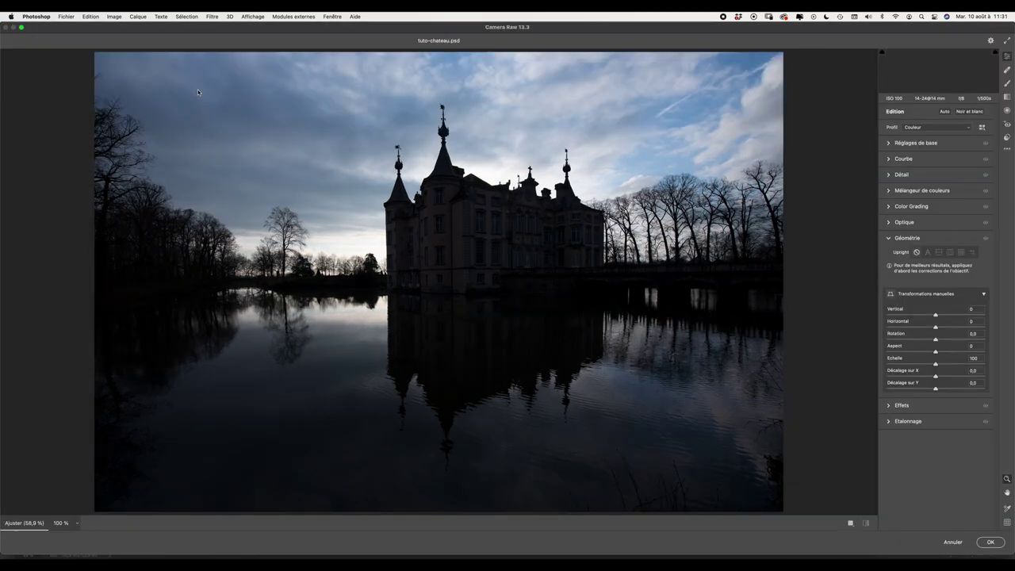
left_click(895, 144)
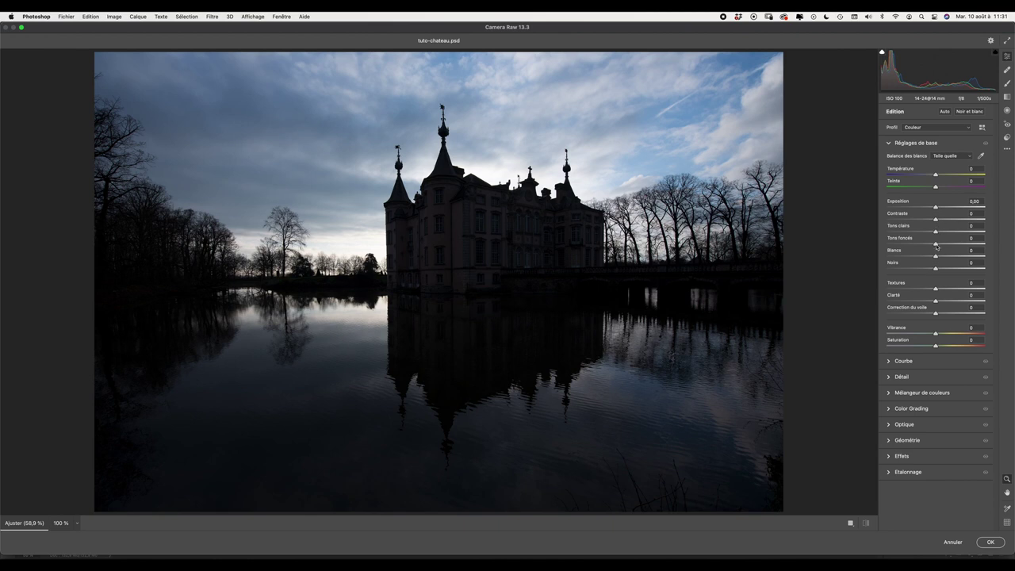
mouse_move(937, 245)
left_mouse_down()
mouse_move(963, 246)
mouse_move(920, 231)
mouse_move(946, 209)
left_mouse_up()
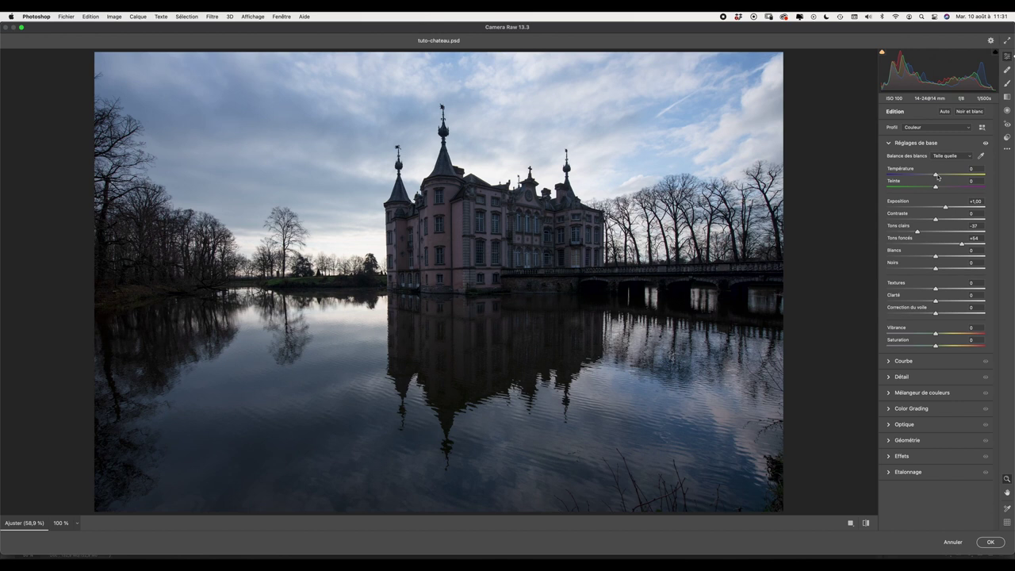
left_click_drag(937, 176, 932, 176)
left_click_drag(965, 247, 970, 246)
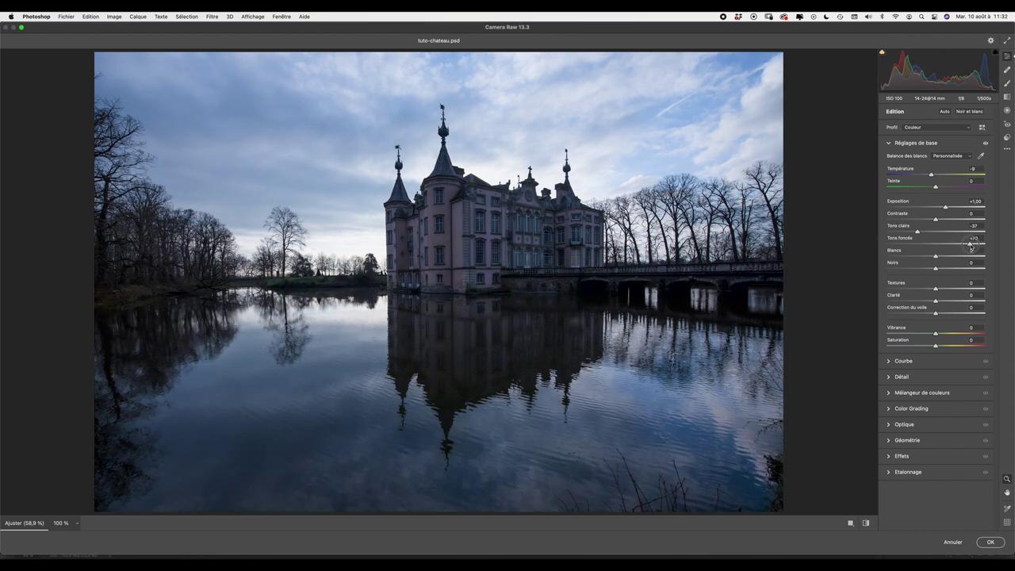
left_click_drag(971, 247, 971, 247)
Straighten the castle's verticals with Upright vertical geometry correction and apply the filter.
left_click(892, 441)
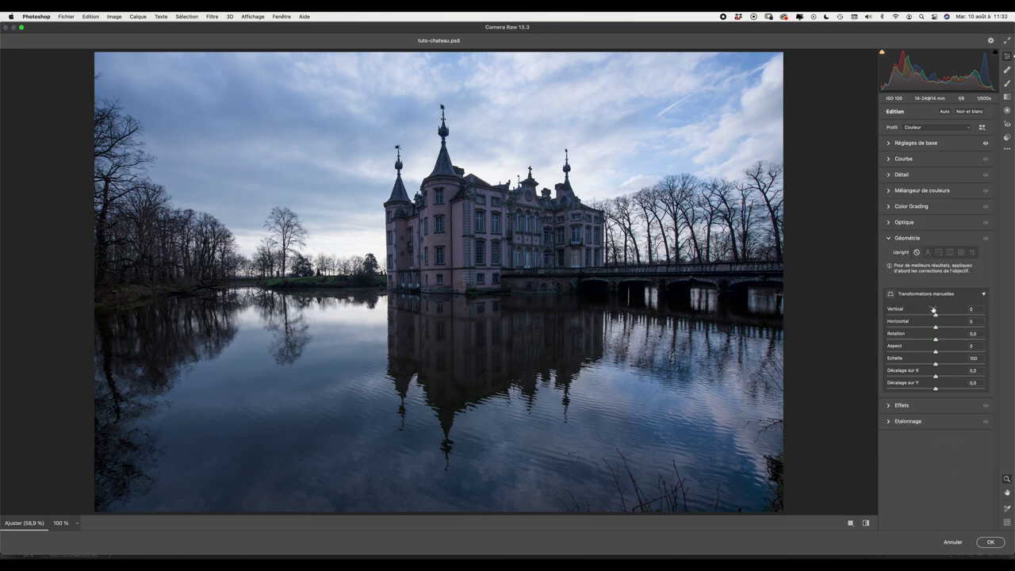
left_click(950, 253)
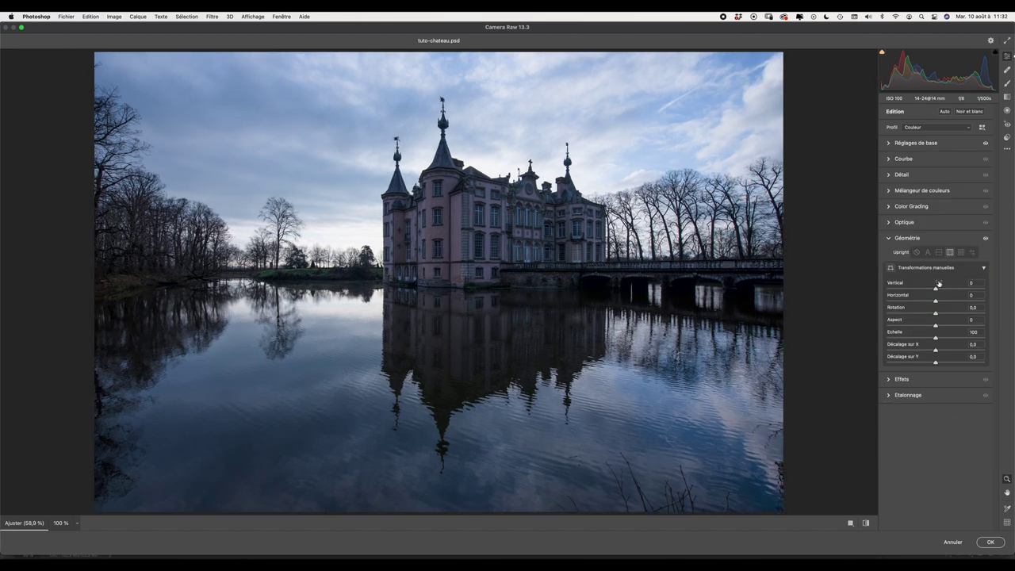
left_click(991, 541)
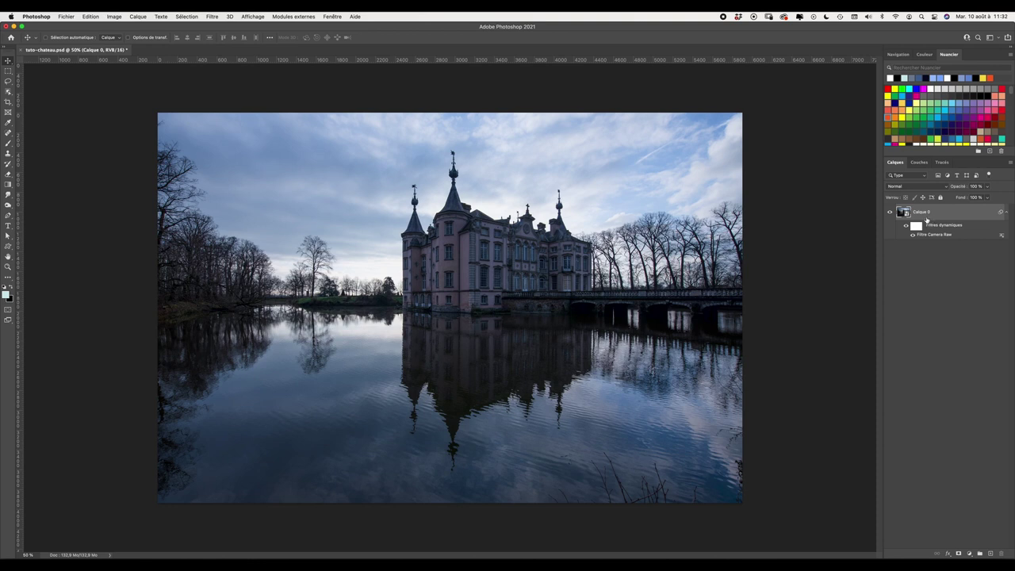
Duplicate the layer, hide the original Calque 0, and rasterize the copy.
key("ctrl+j")
left_click(888, 249)
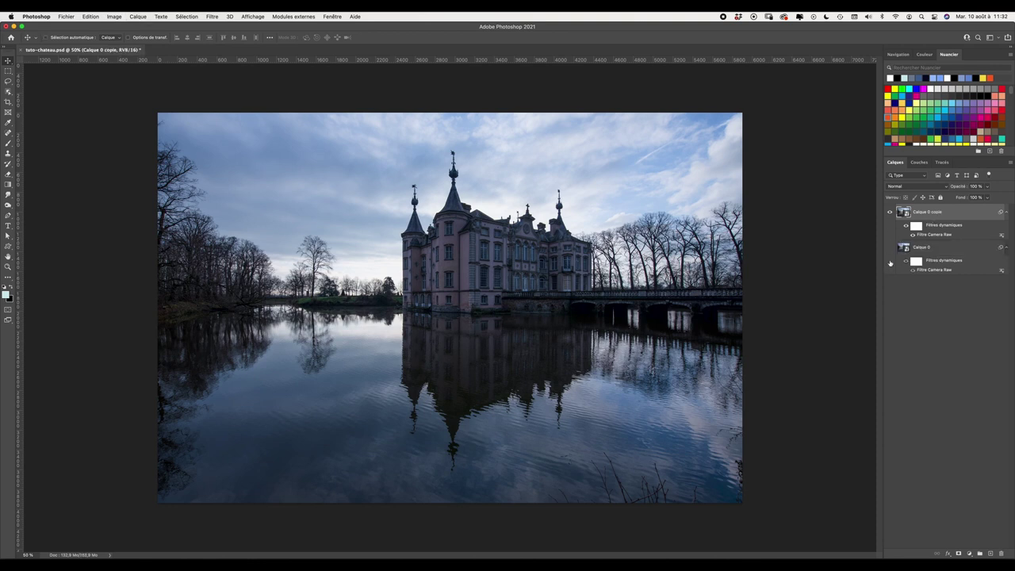
right_click(962, 211)
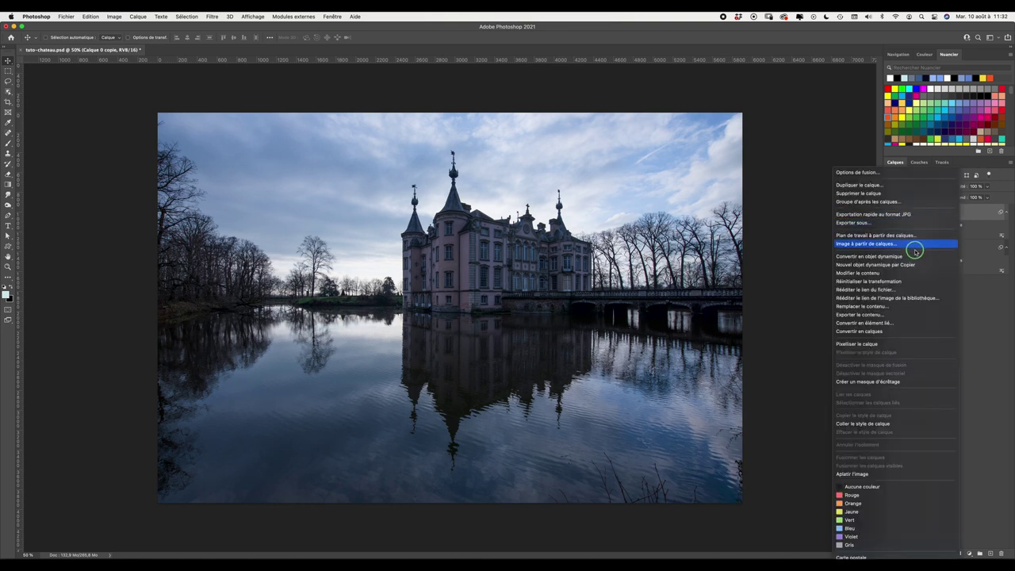
left_click(873, 346)
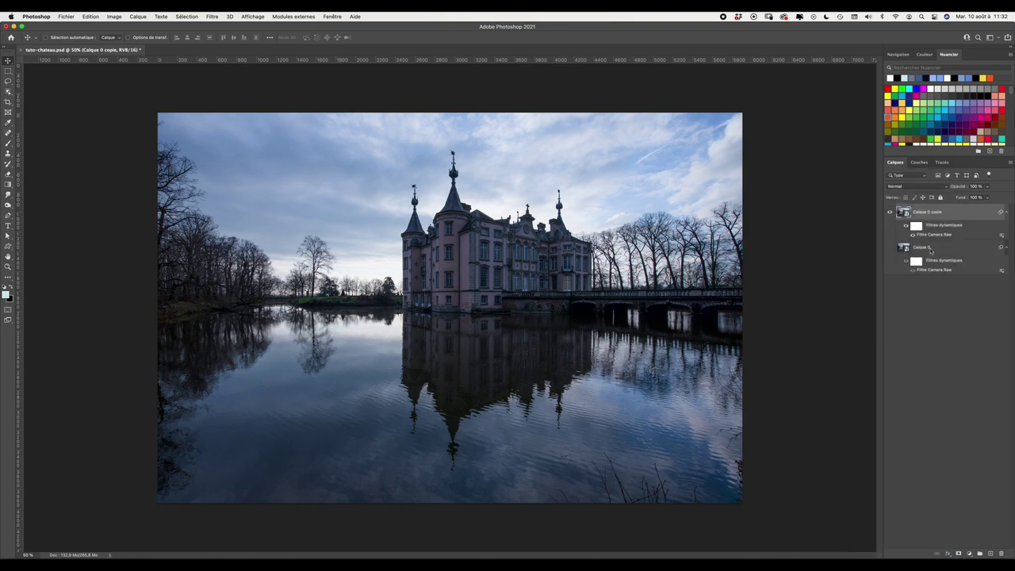
Crop the image to 16:9 at 1600×900, repositioning the castle within the frame.
left_click(7, 103)
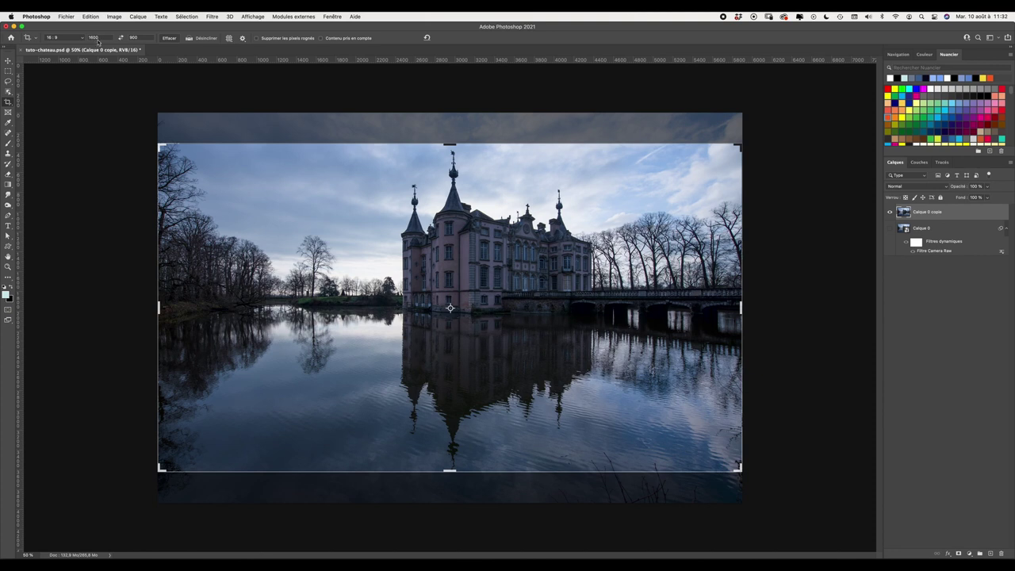
mouse_move(468, 268)
left_mouse_down()
mouse_move(556, 312)
mouse_move(563, 305)
mouse_move(546, 321)
left_mouse_up()
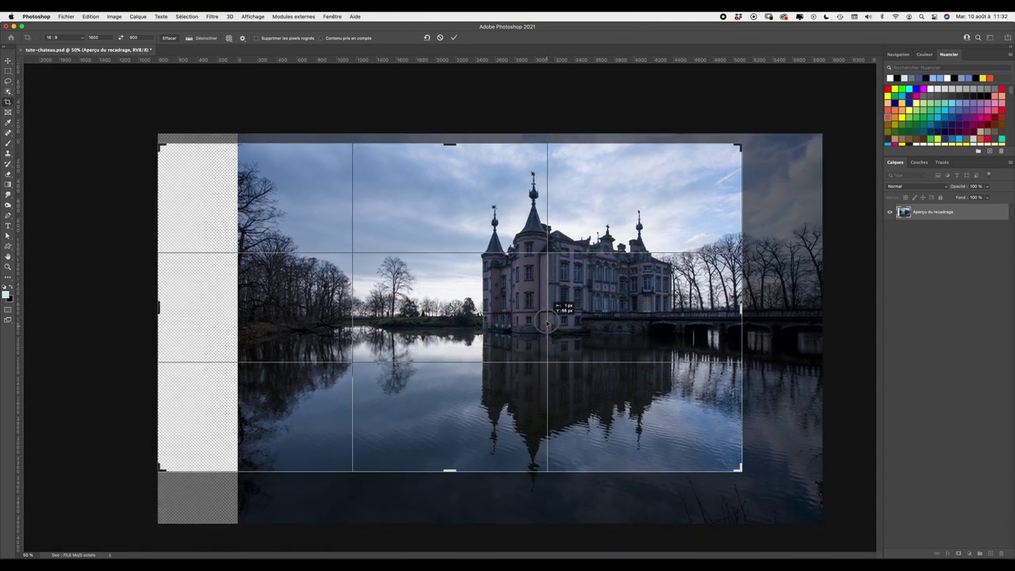
left_click_drag(546, 321, 546, 318)
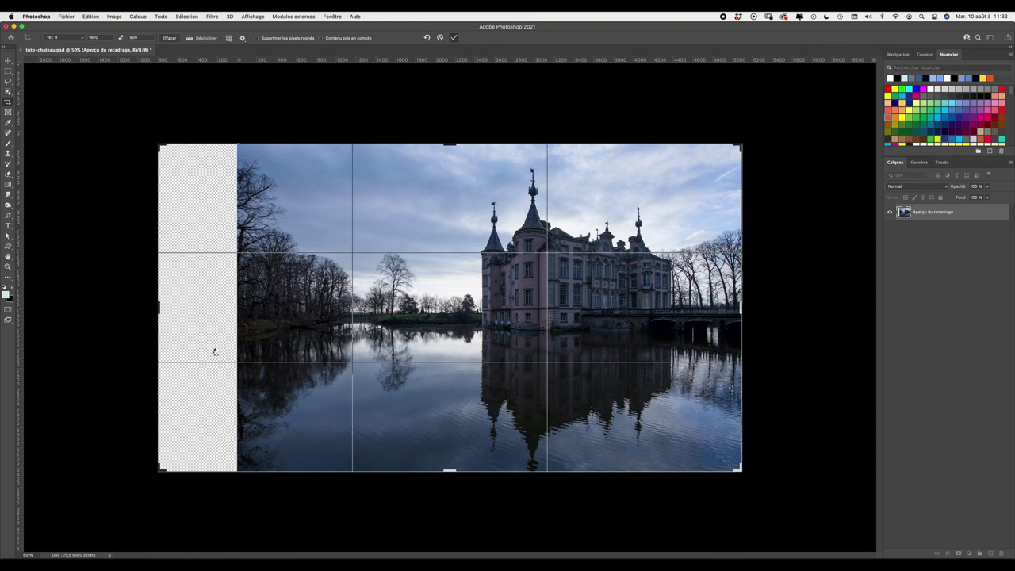
key("Return")
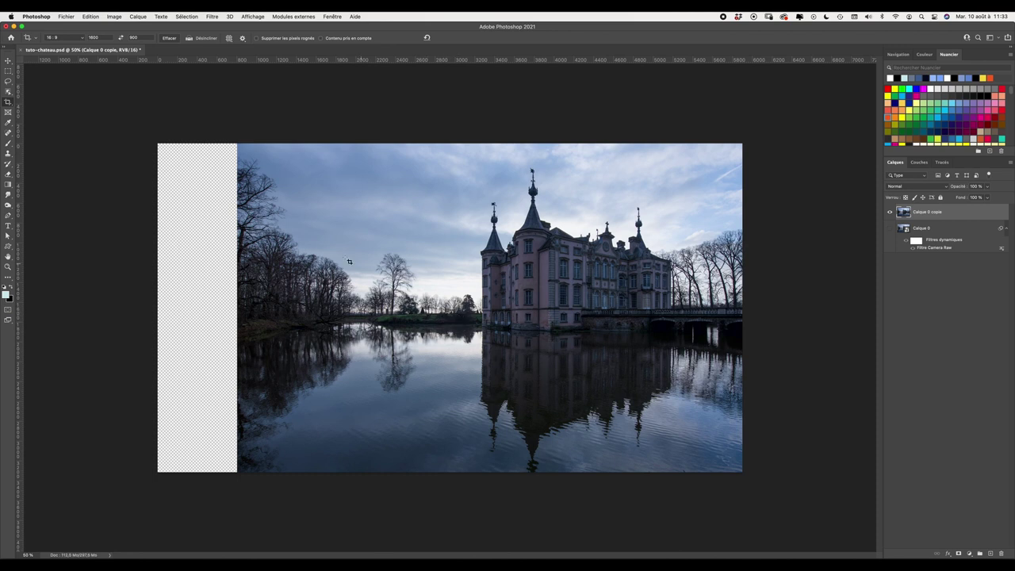
Widen the layer leftward toward the transparent strip with a free transform.
left_click(92, 17)
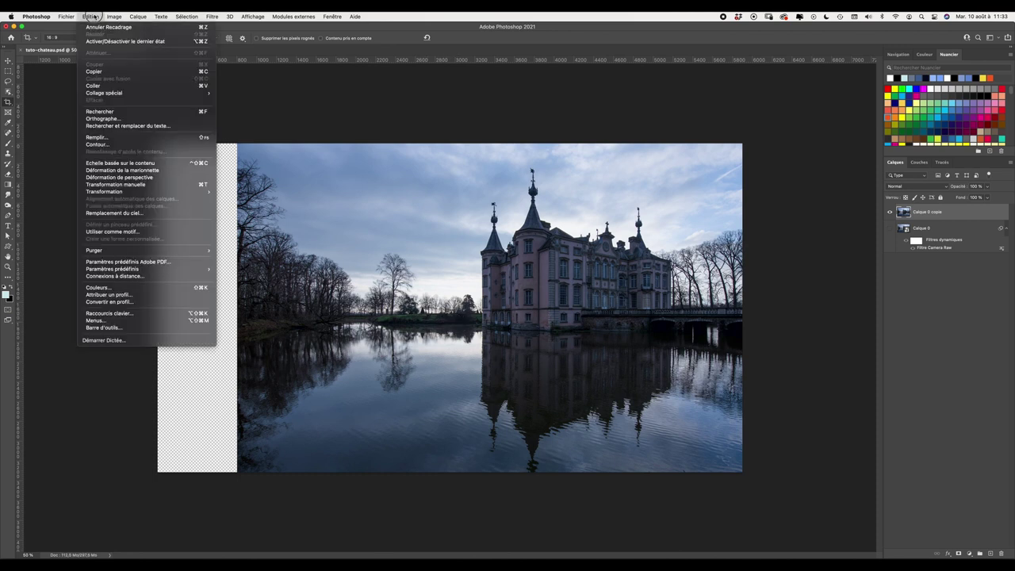
left_click(115, 164)
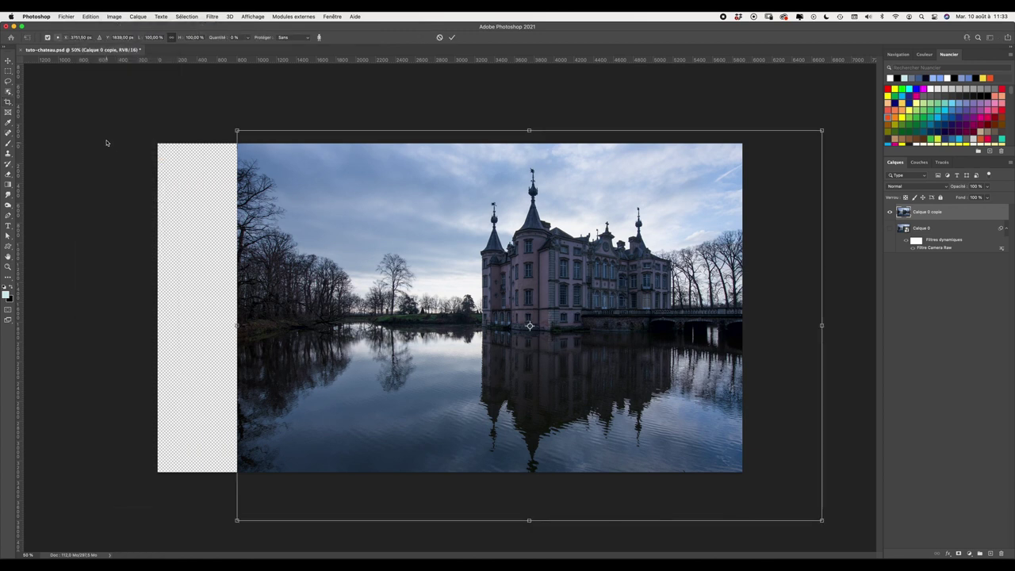
left_click_drag(237, 325, 152, 329)
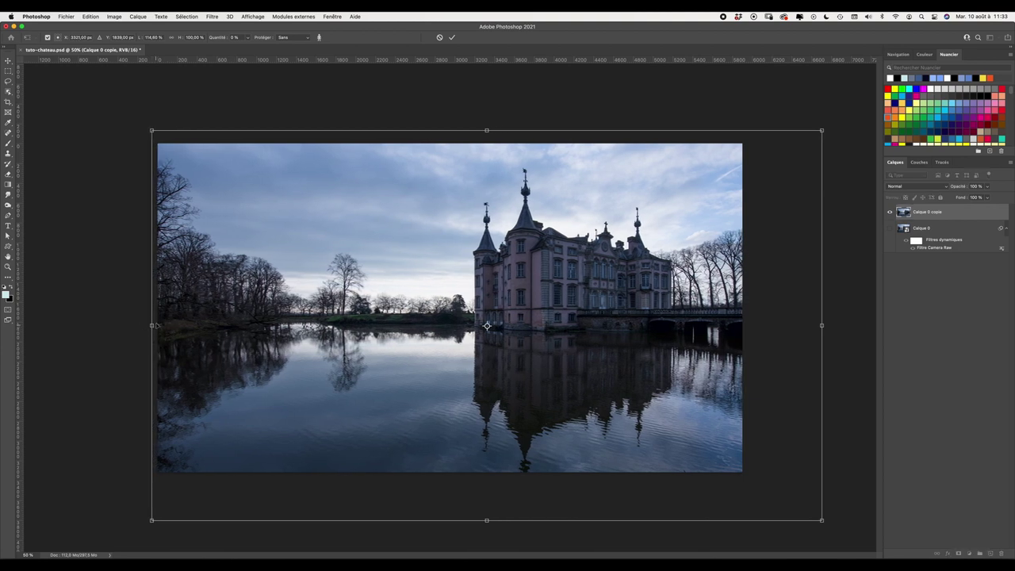
left_click(440, 38)
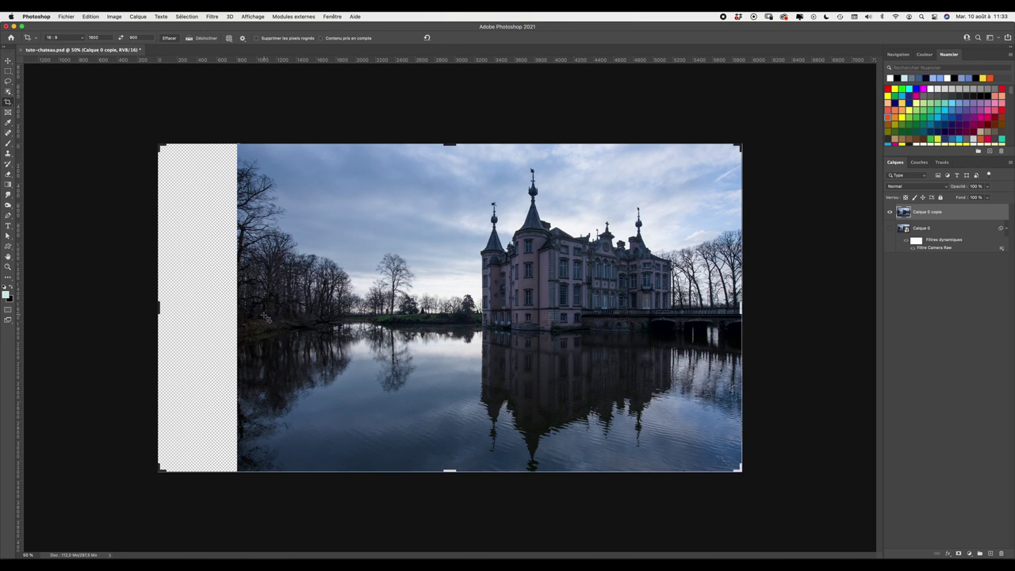
key("ctrl+t")
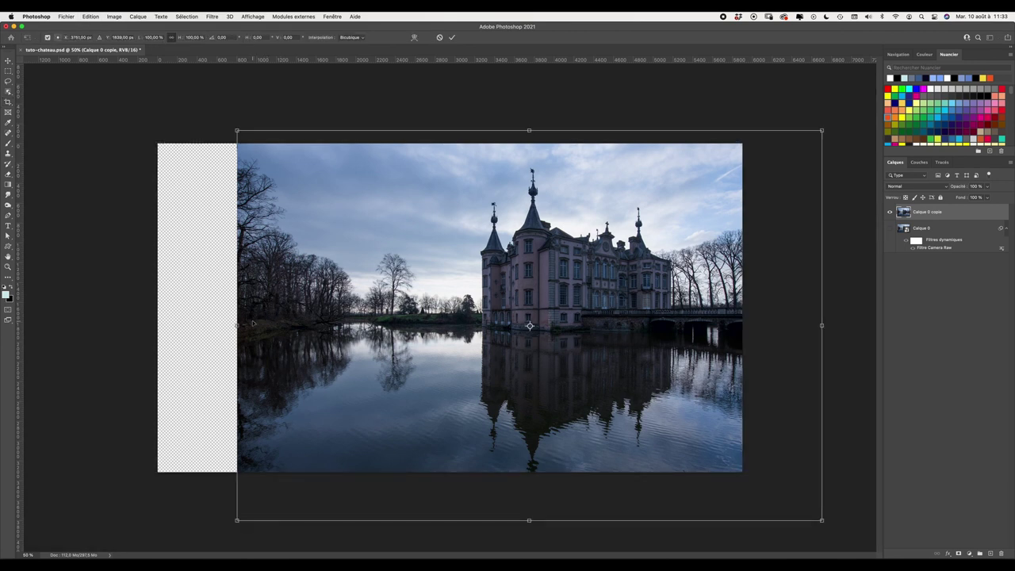
left_click_drag(237, 325, 209, 327)
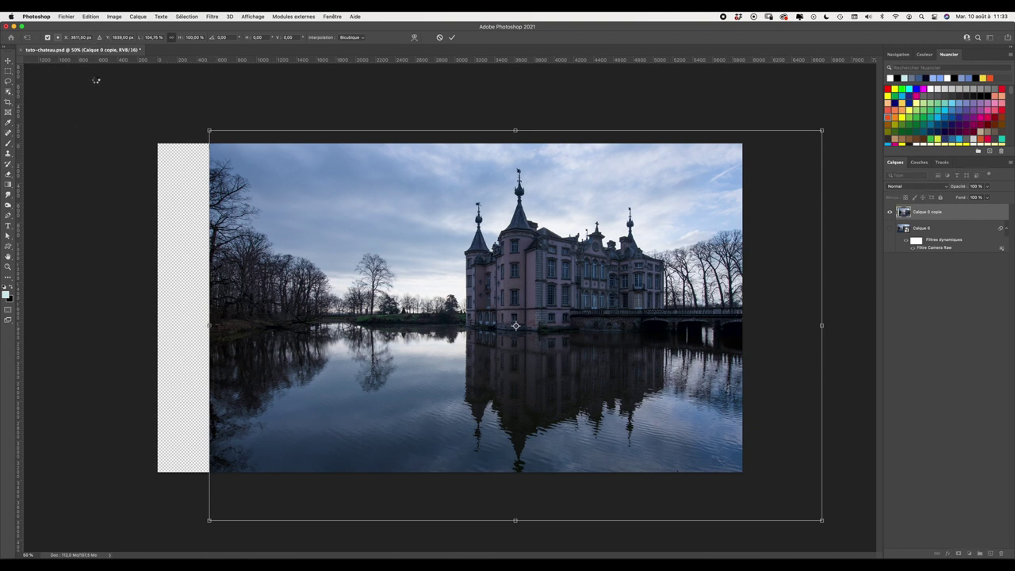
key("Return")
key("c")
Stretch the layer's left edge with content-aware scale to fill the transparent strip.
left_click(90, 16)
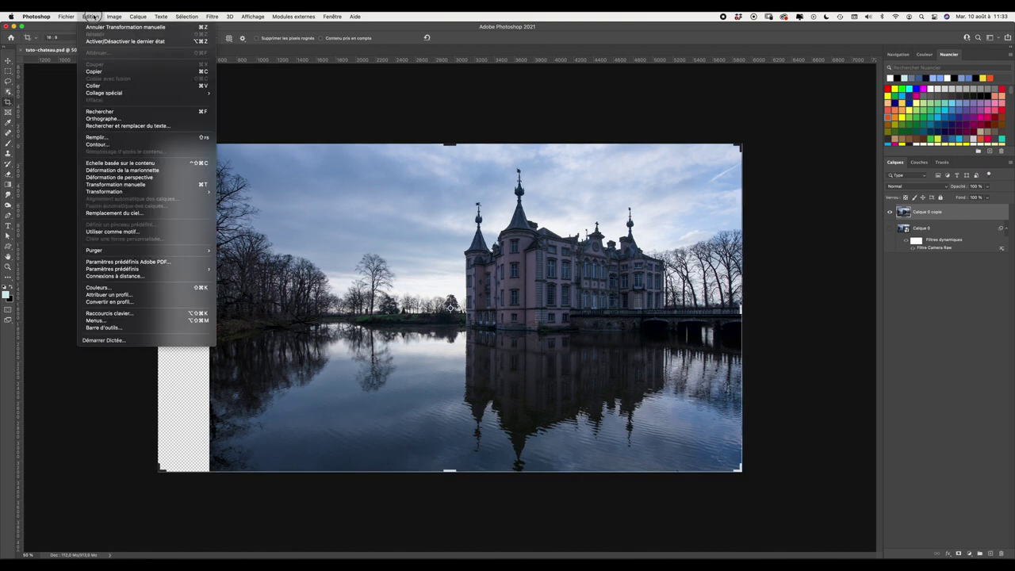
left_click(127, 155)
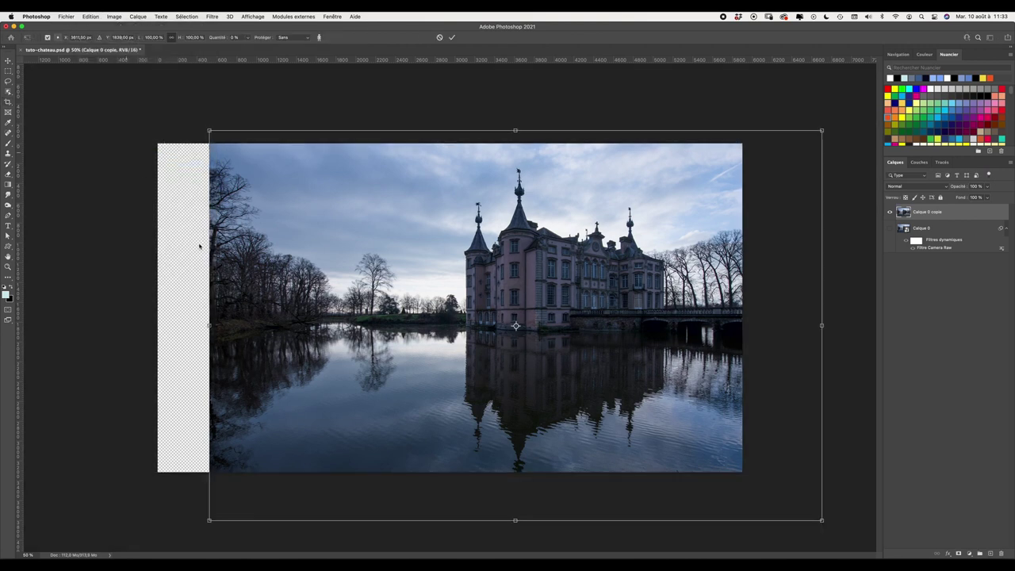
left_click_drag(209, 326, 153, 333)
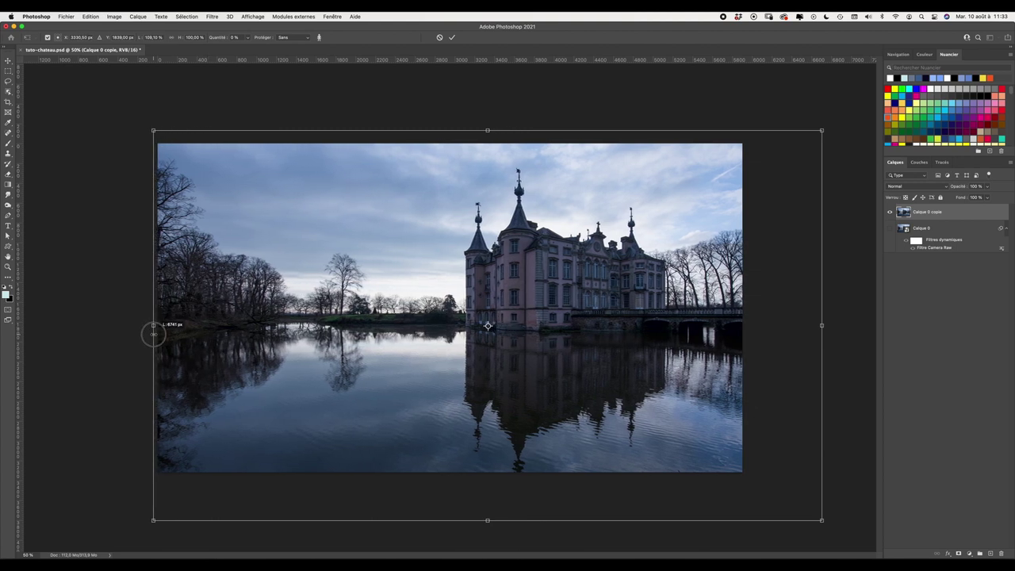
left_click_drag(153, 334, 156, 334)
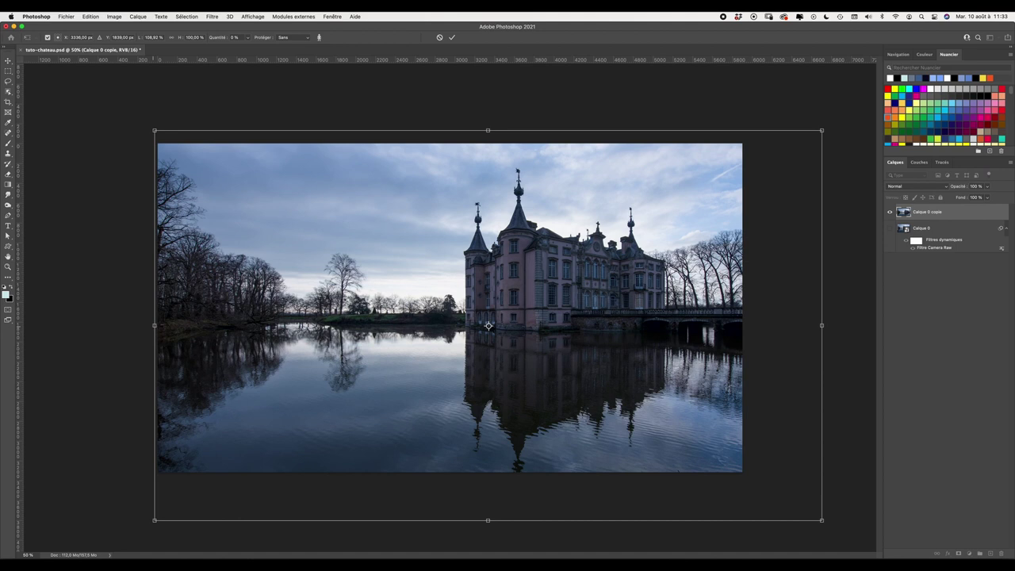
key("Return")
key("c")
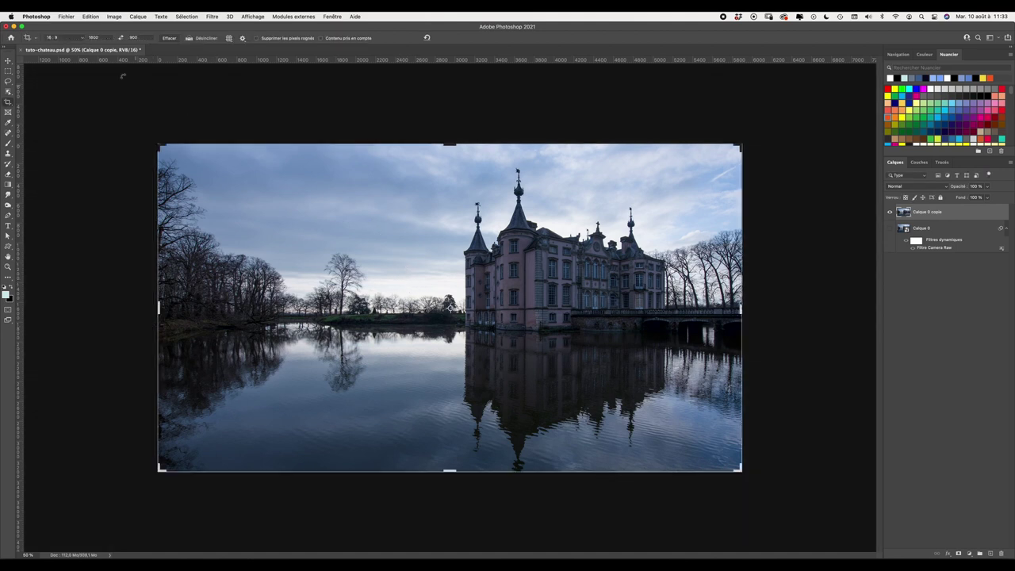
left_click(115, 17)
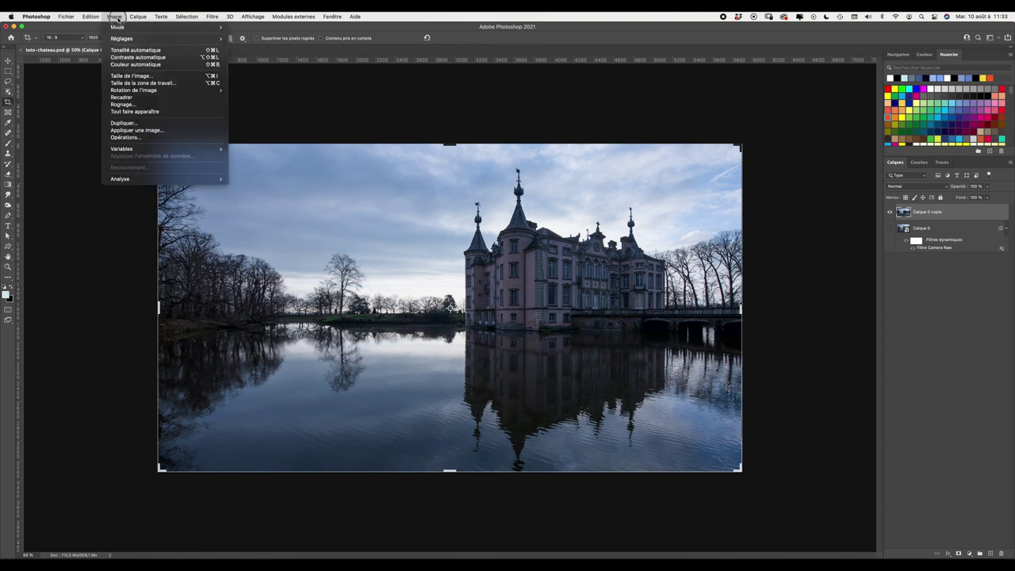
Resize the image to 4000 px wide (4000 × 2250).
left_click(131, 75)
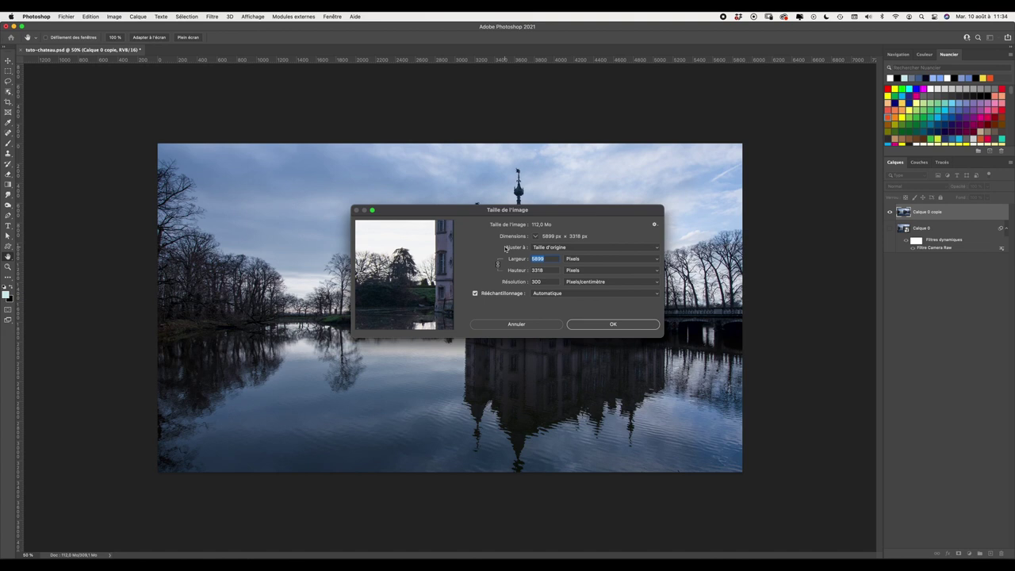
type("40")
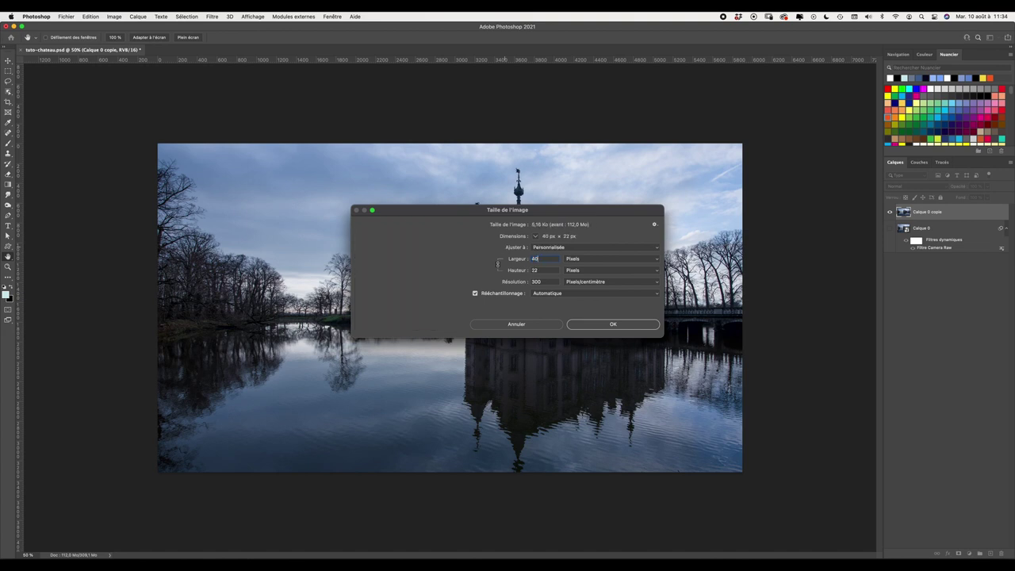
type("00")
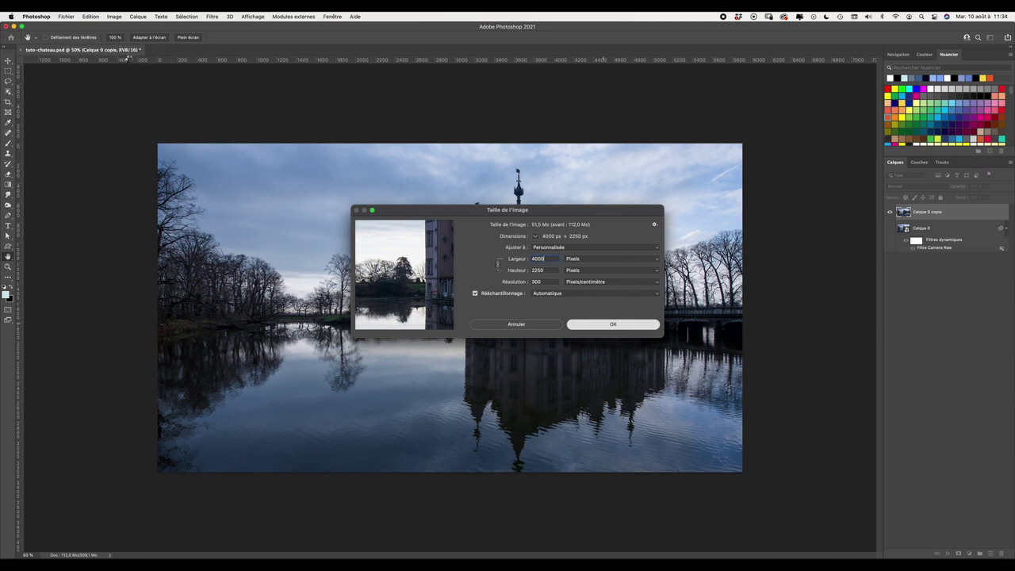
key("Return")
key("c")
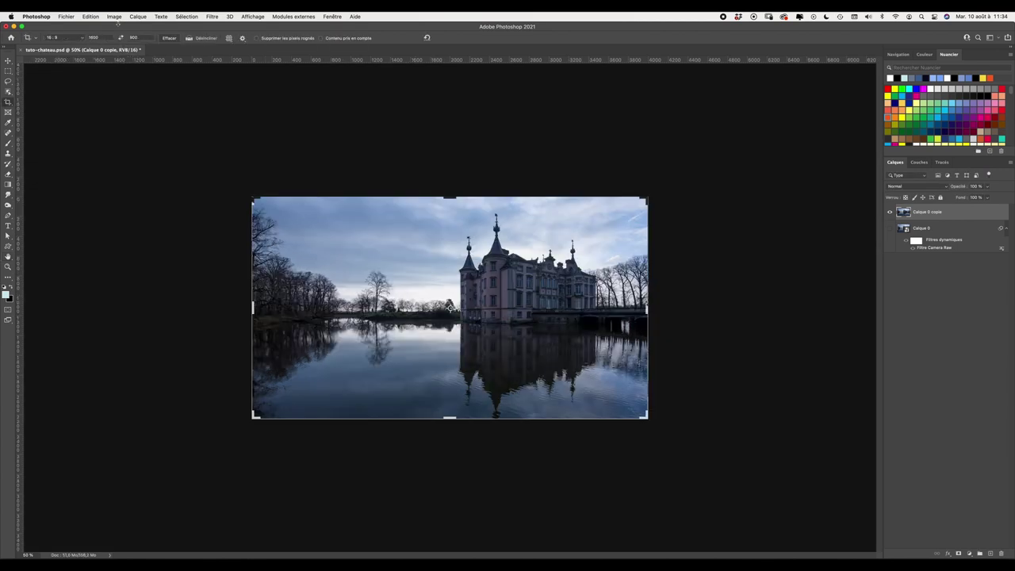
Convert the image to 8 bits per channel and switch to the Move tool.
left_click(115, 17)
mouse_move(119, 27)
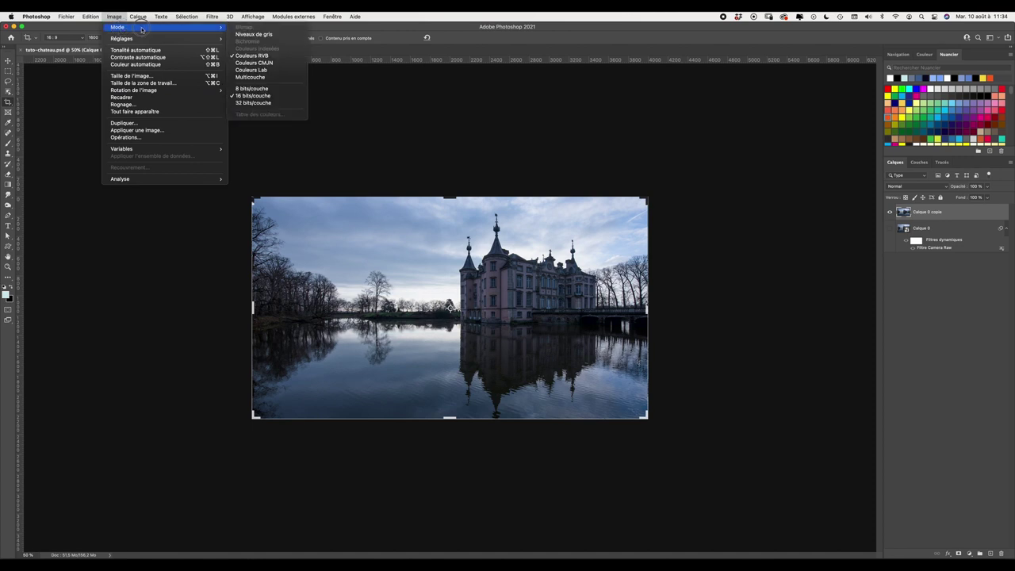
left_click(248, 89)
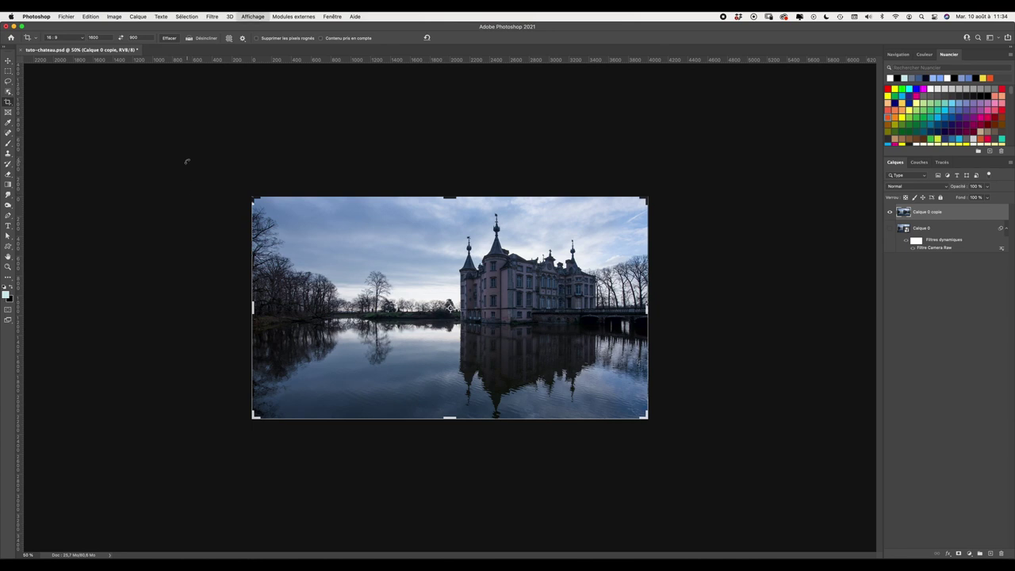
key("super+plus")
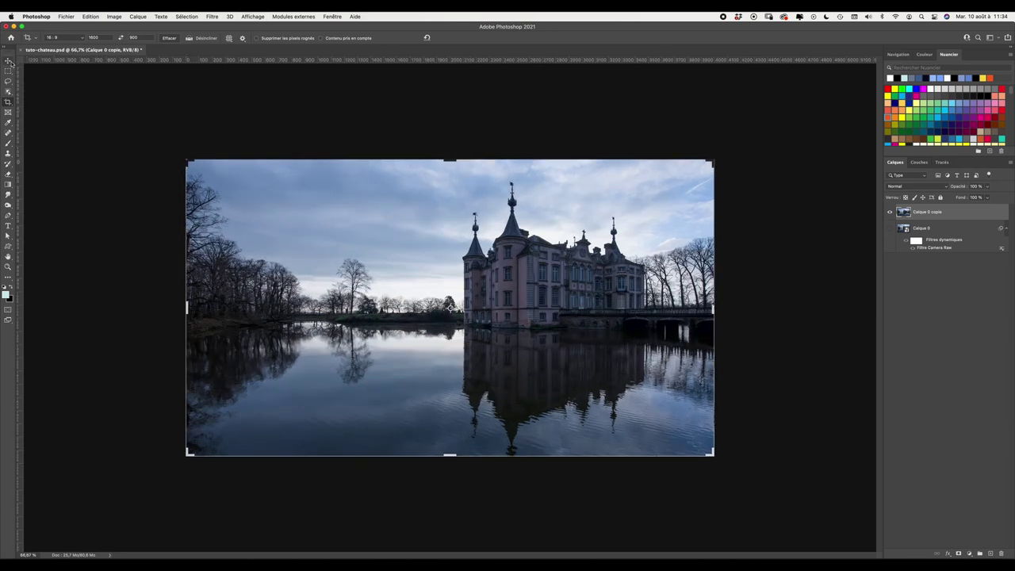
left_click(9, 61)
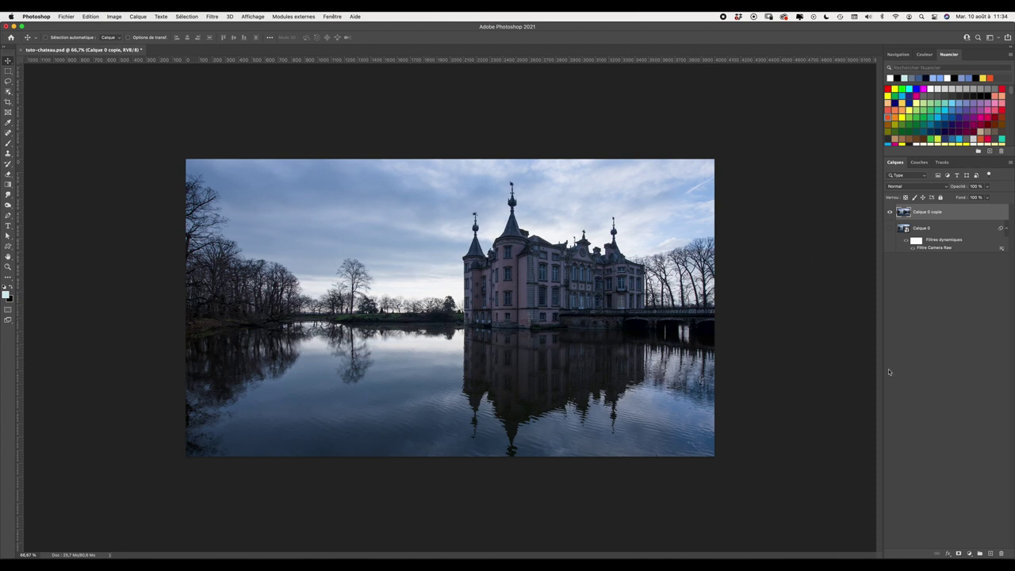
Add a Moonlight.3DL Color Lookup layer at 83% opacity named 'effet nuit'.
left_click(971, 554)
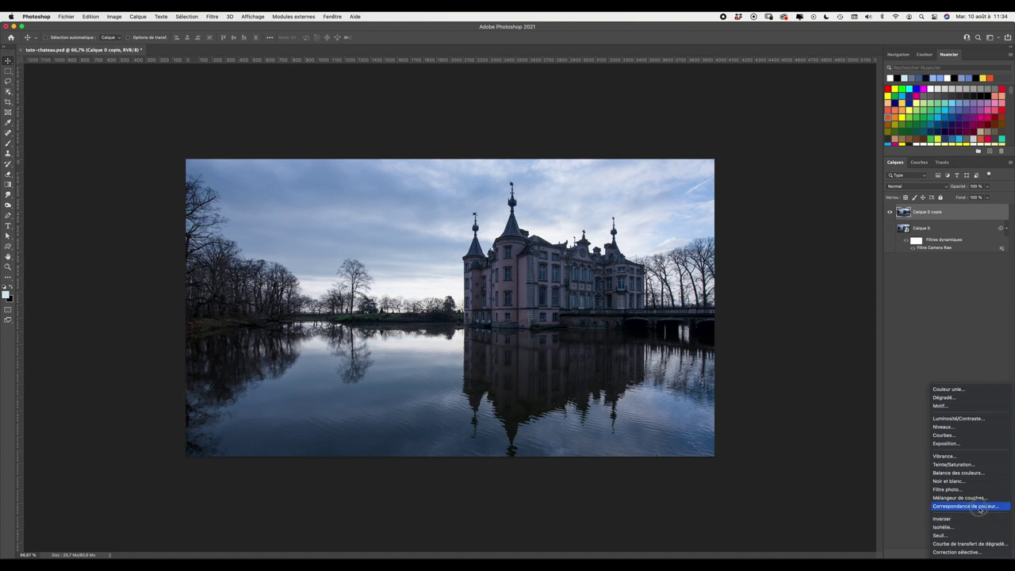
left_click(980, 507)
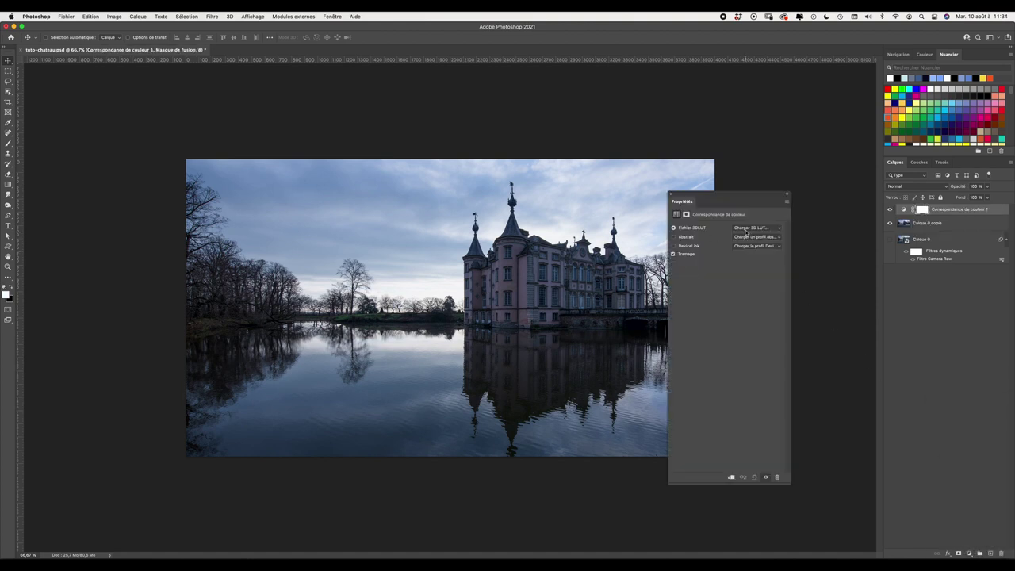
left_click(740, 228)
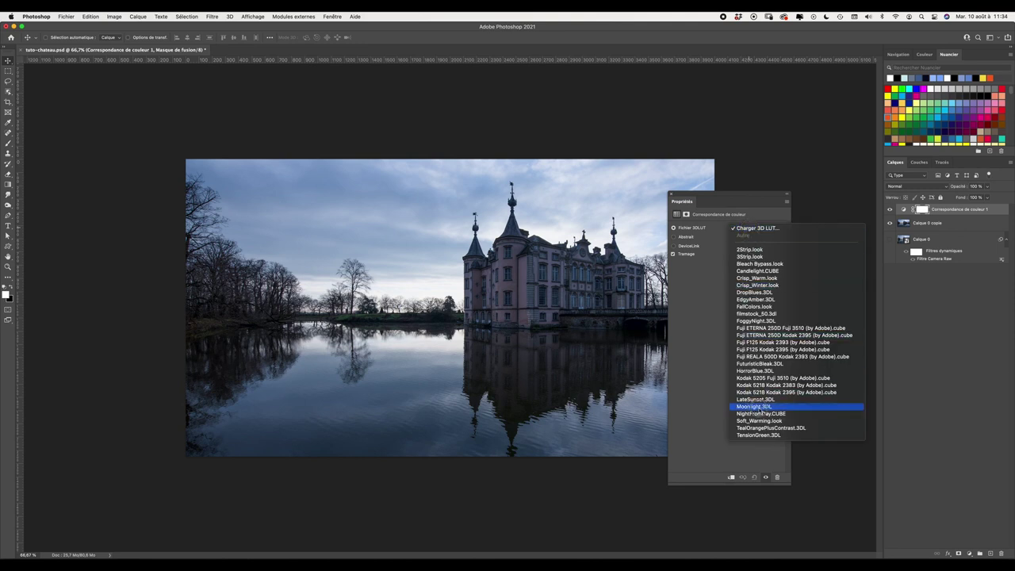
left_click(753, 406)
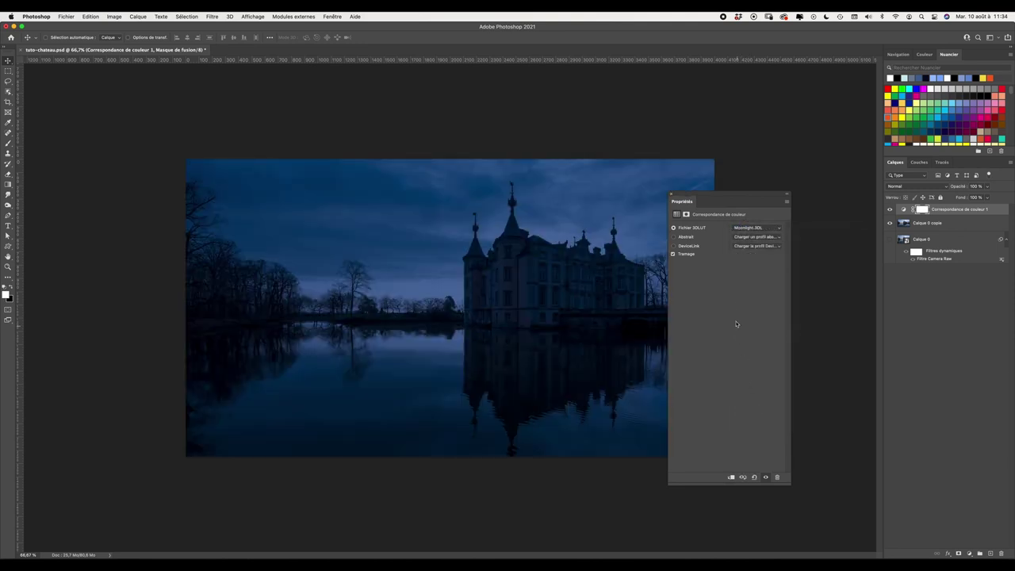
left_click_drag(733, 196, 798, 162)
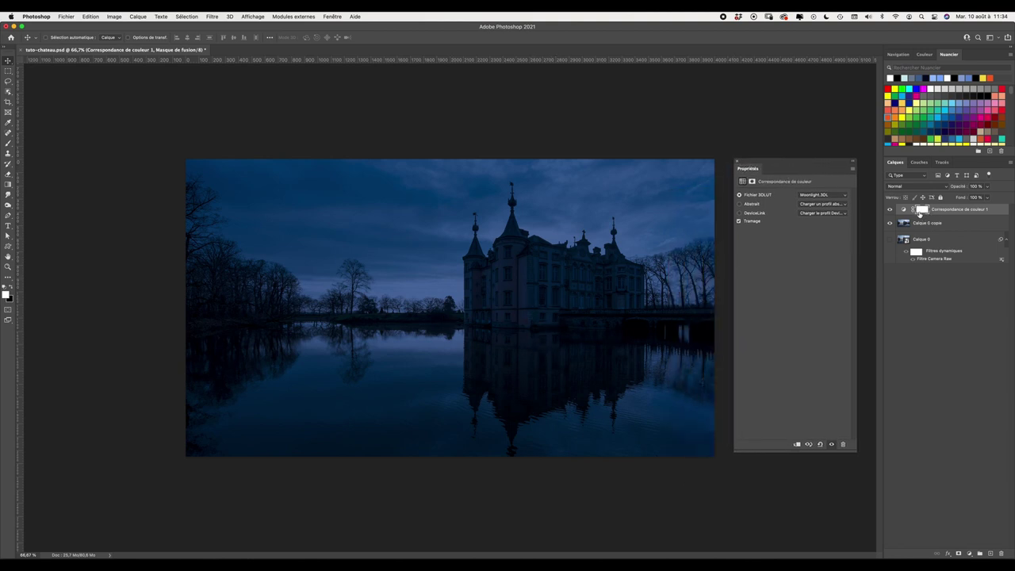
left_click_drag(989, 188, 980, 197)
left_click(951, 209)
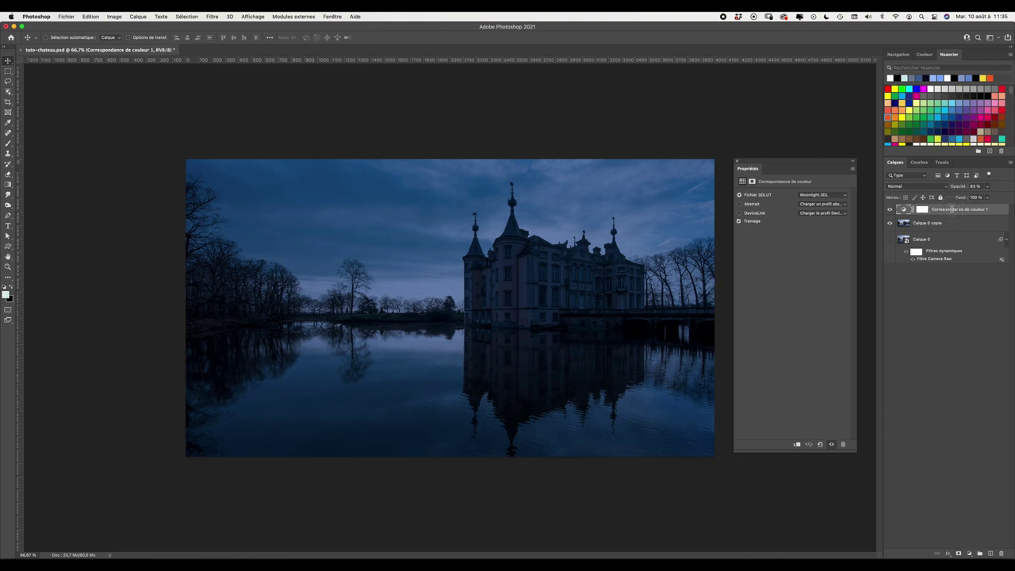
type("L")
key("Return")
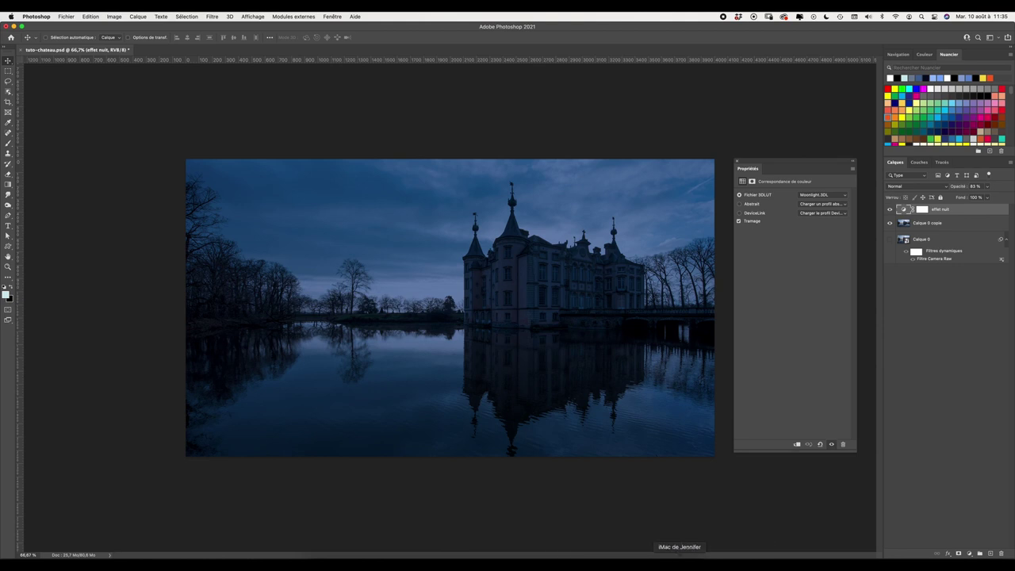
In Finder, go to 6.Tutos > 2021 > 8-Aout2021 > 082021-4-fantasy > Assets and select the moon JPG.
left_click(680, 564)
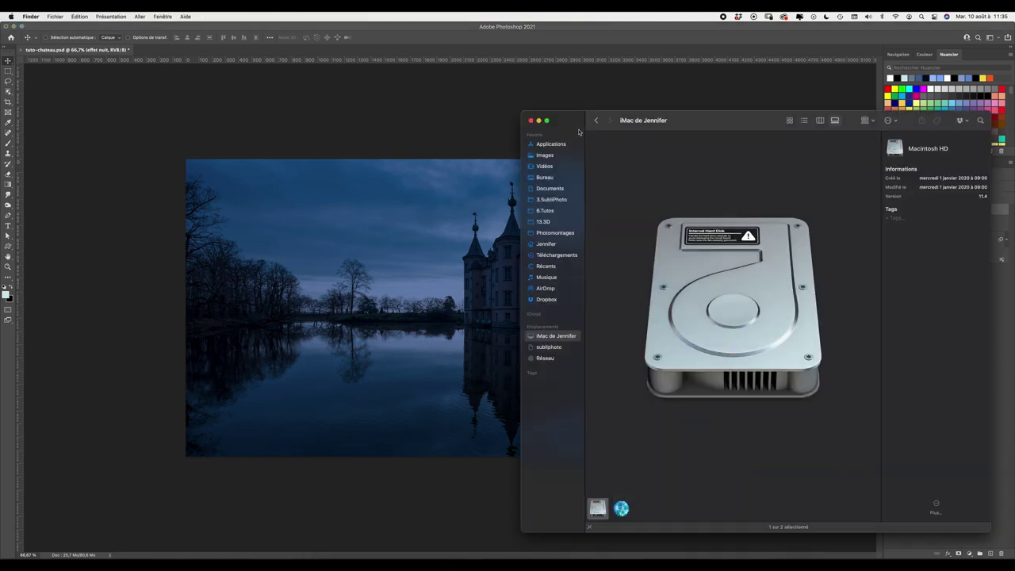
left_click(550, 211)
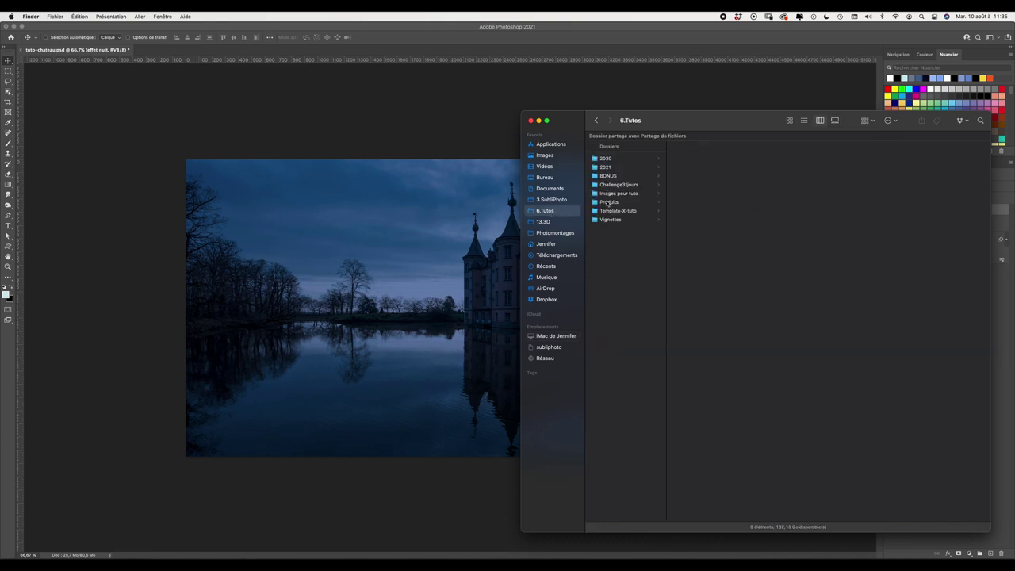
left_click(614, 167)
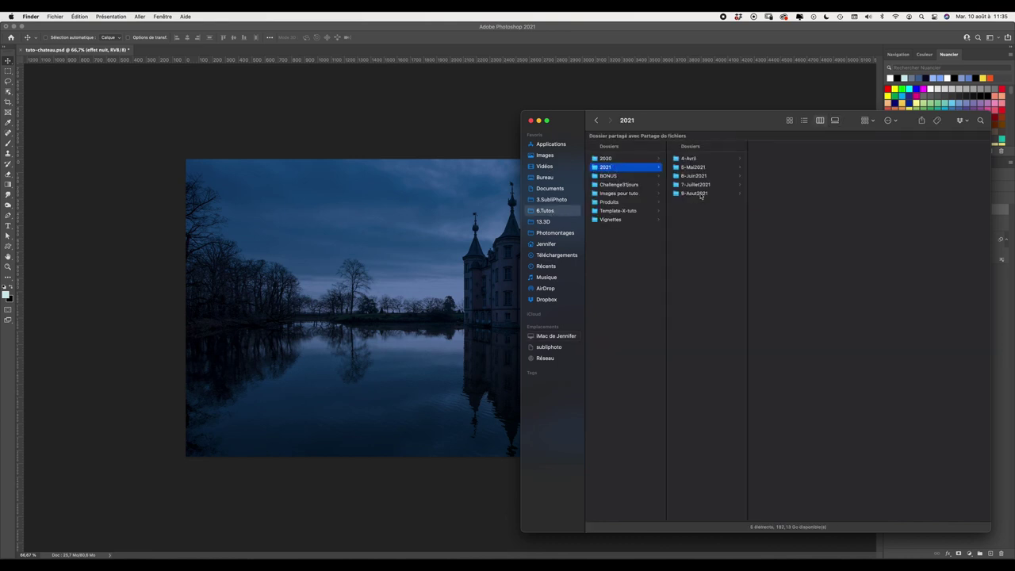
left_click(700, 194)
left_click(794, 185)
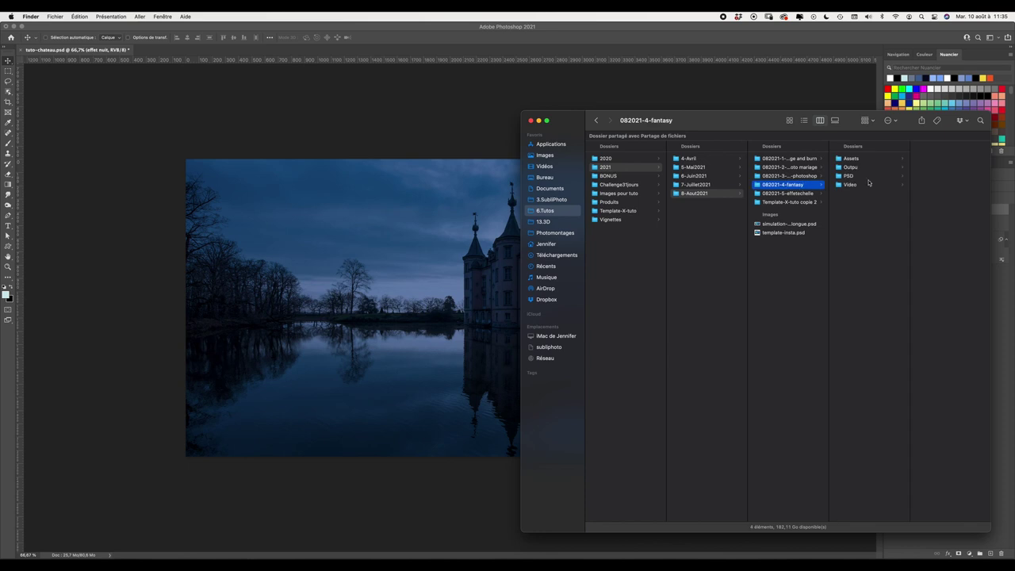
left_click(853, 159)
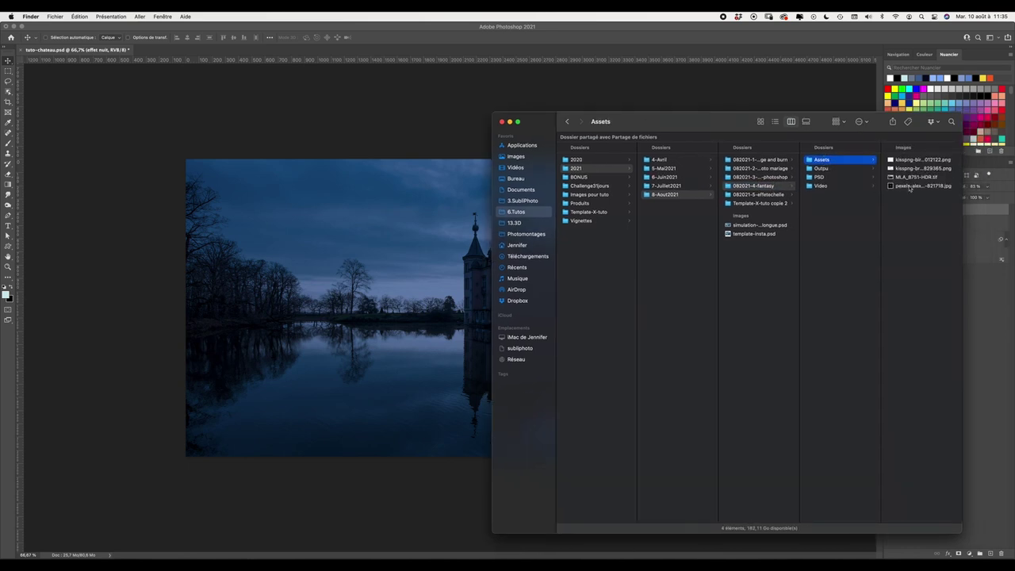
left_click(918, 189)
Place the moon photo into the scene, enlarged and slightly rotated.
left_click_drag(827, 185, 325, 276)
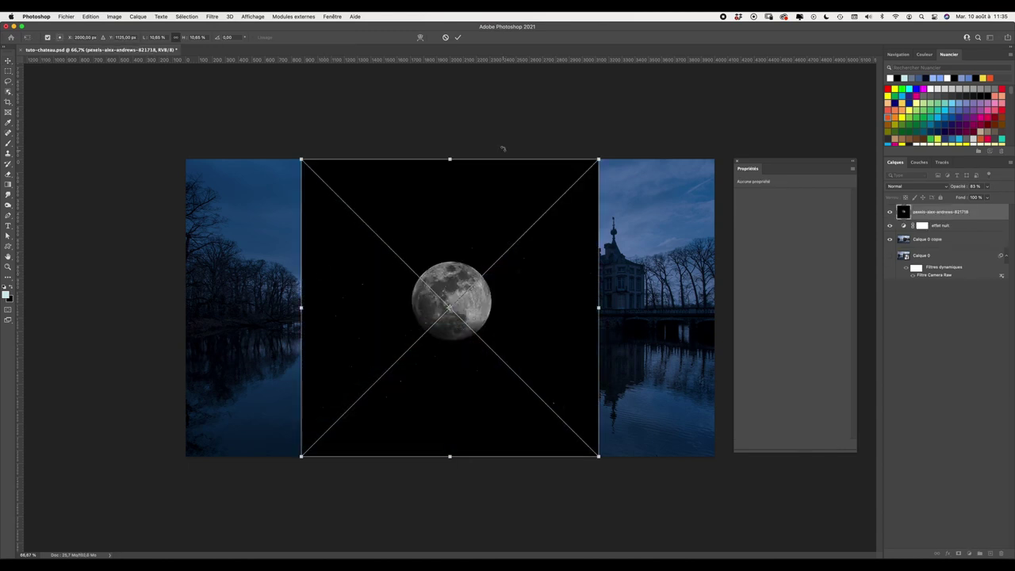
left_click_drag(306, 159, 244, 103)
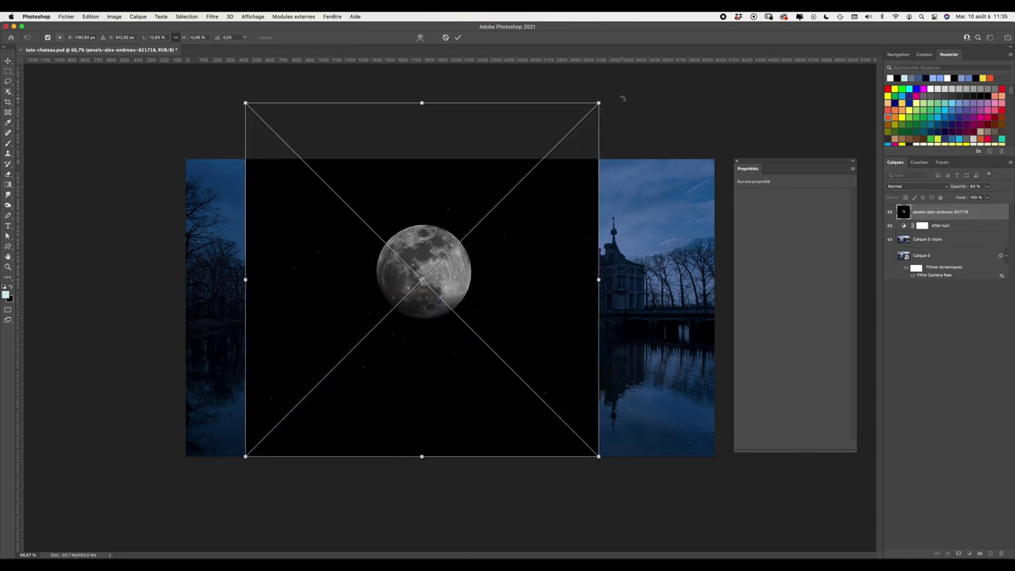
left_click_drag(619, 91, 608, 75)
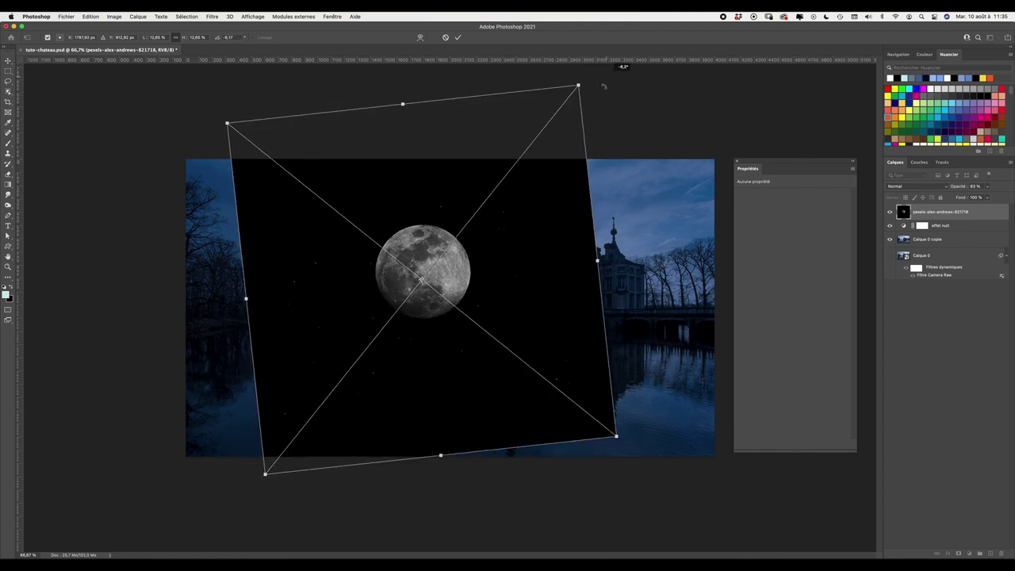
left_click(458, 38)
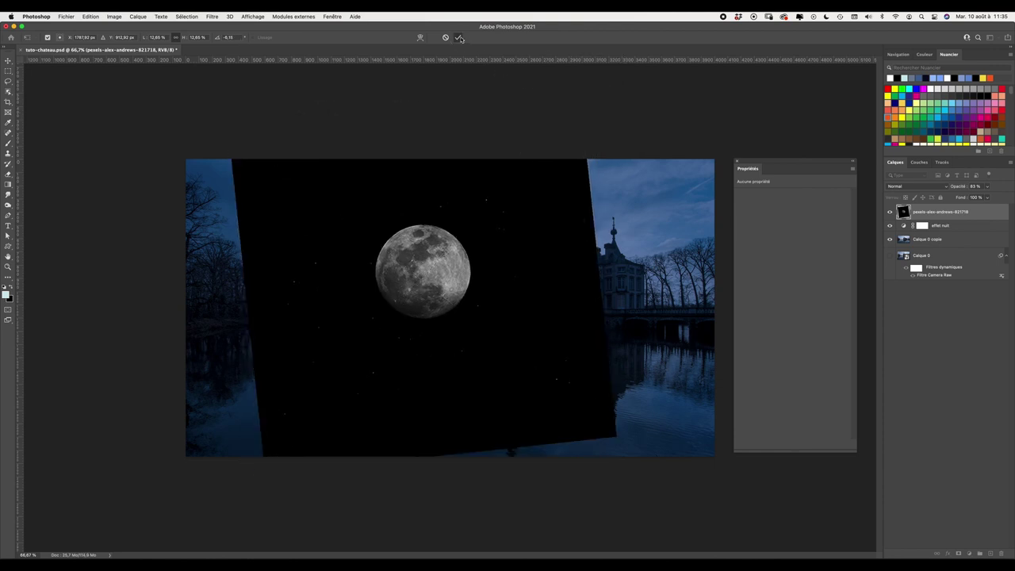
Rasterize the moon layer, blend it in Superposition mode, and move it up-left above the trees.
right_click(954, 208)
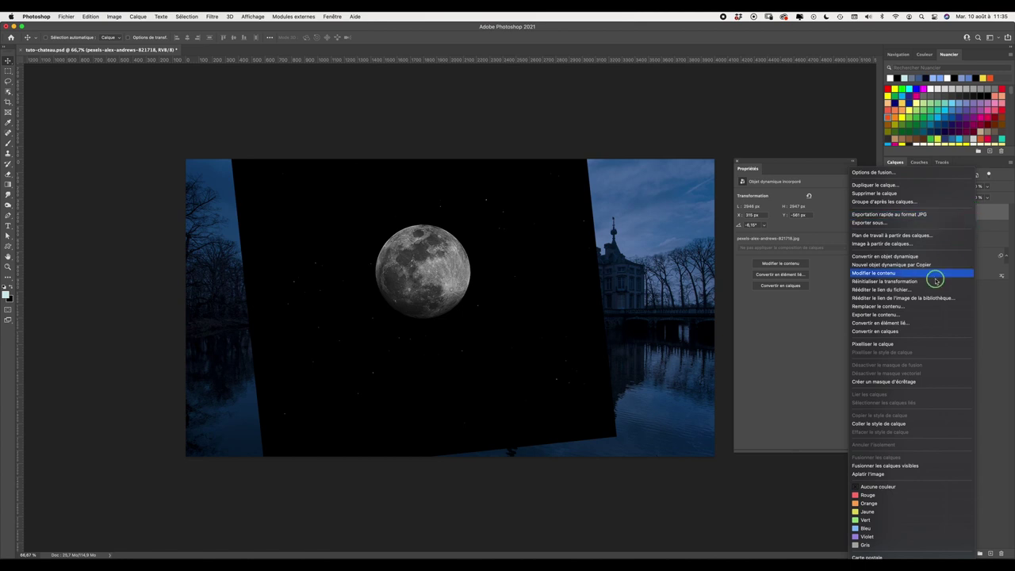
left_click(876, 346)
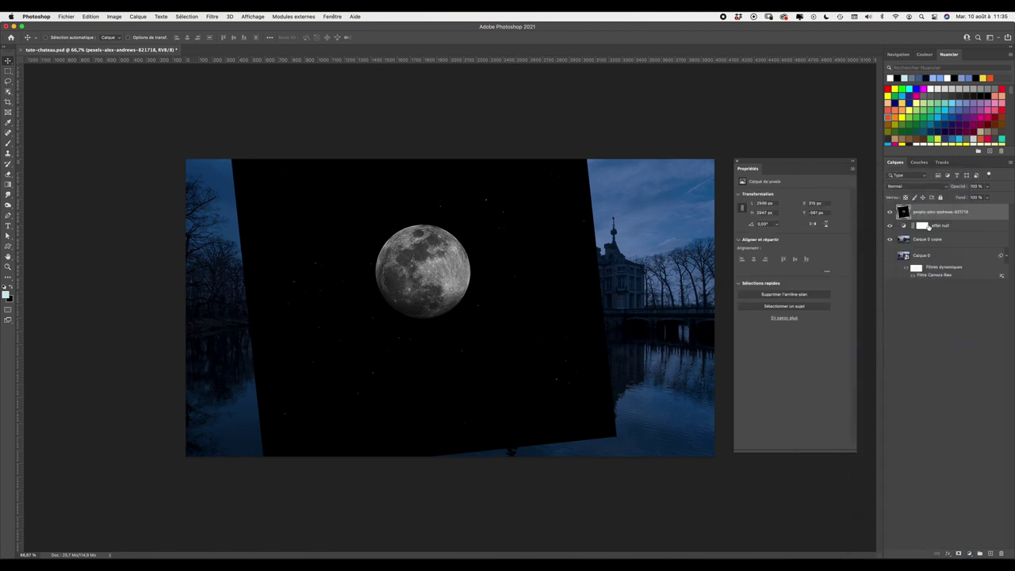
left_click(904, 185)
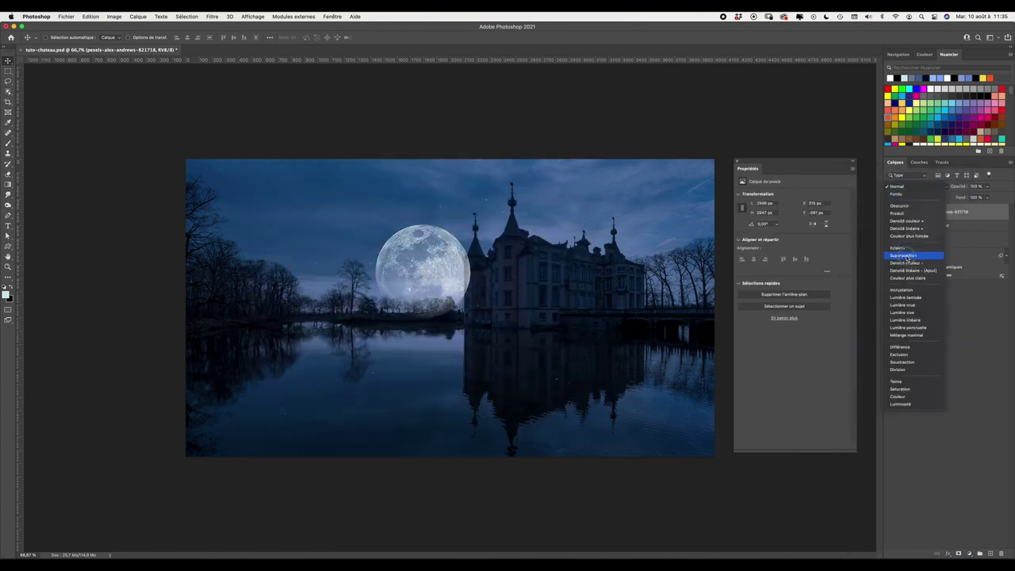
left_click(904, 256)
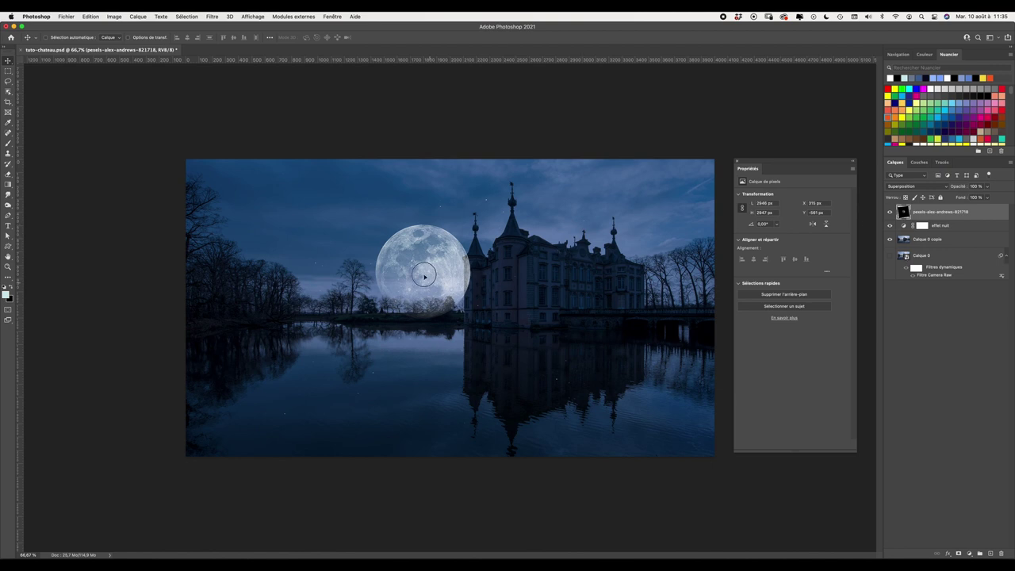
left_click_drag(424, 276, 369, 255)
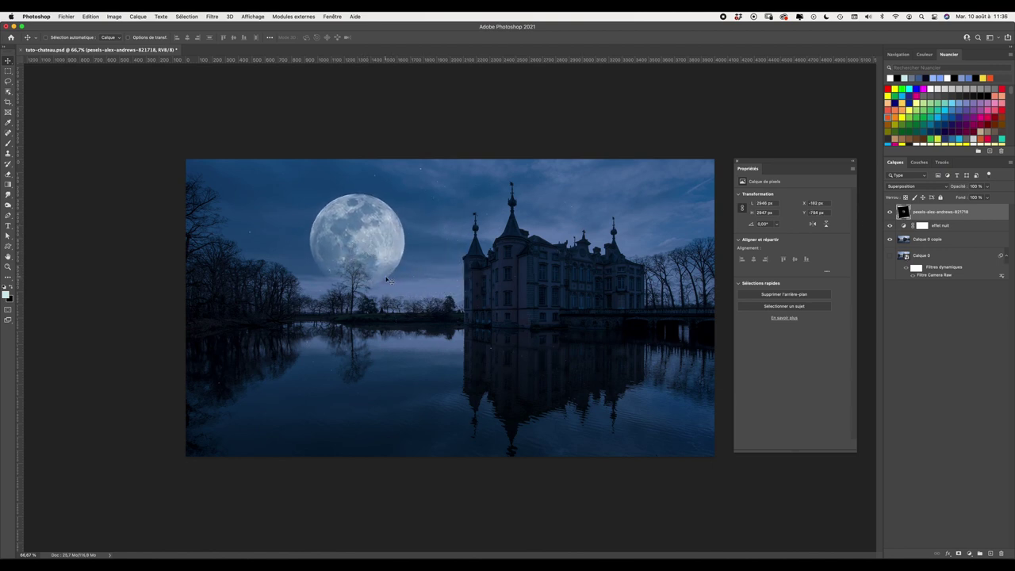
Duplicate the moon layer, merge the copy back down, and nudge the moon higher.
key("ctrl+j")
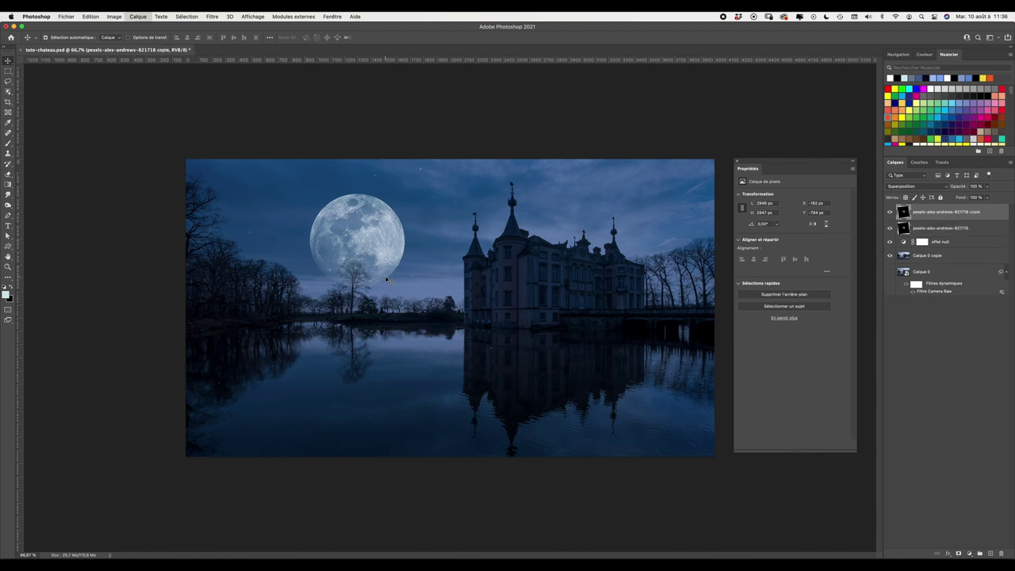
right_click(987, 218)
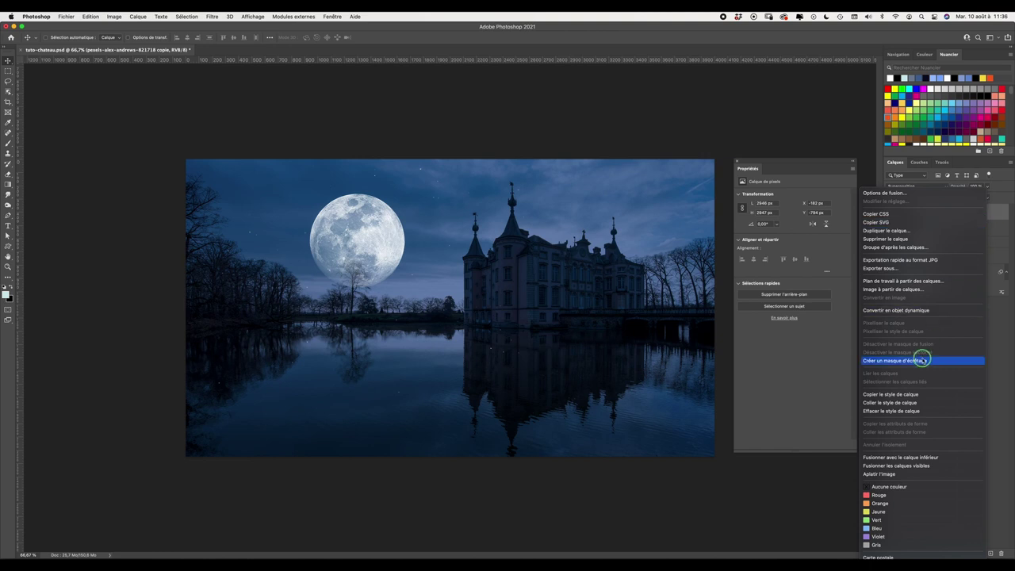
left_click(891, 457)
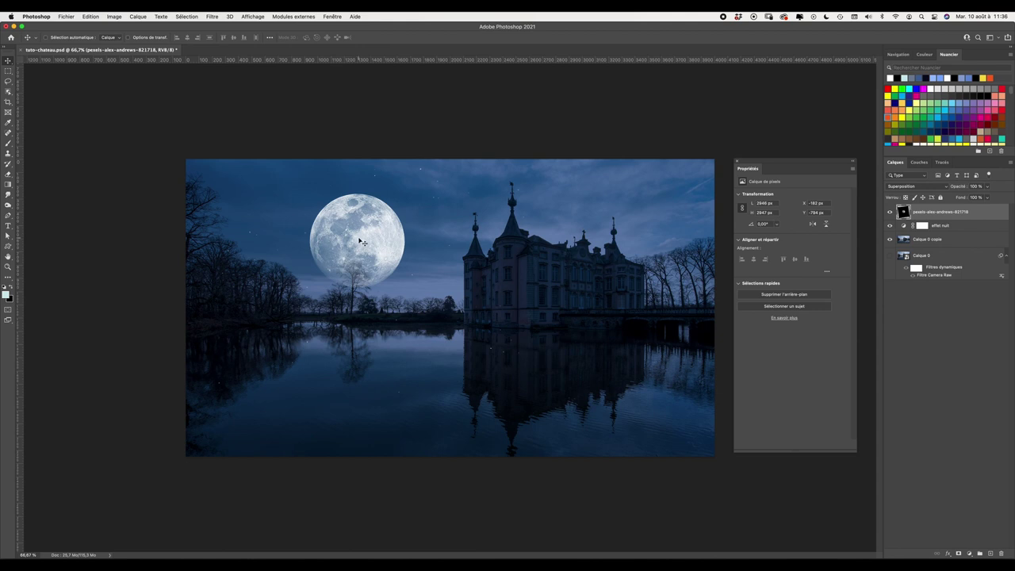
mouse_move(362, 241)
left_mouse_down()
mouse_move(357, 232)
mouse_move(362, 256)
left_mouse_up()
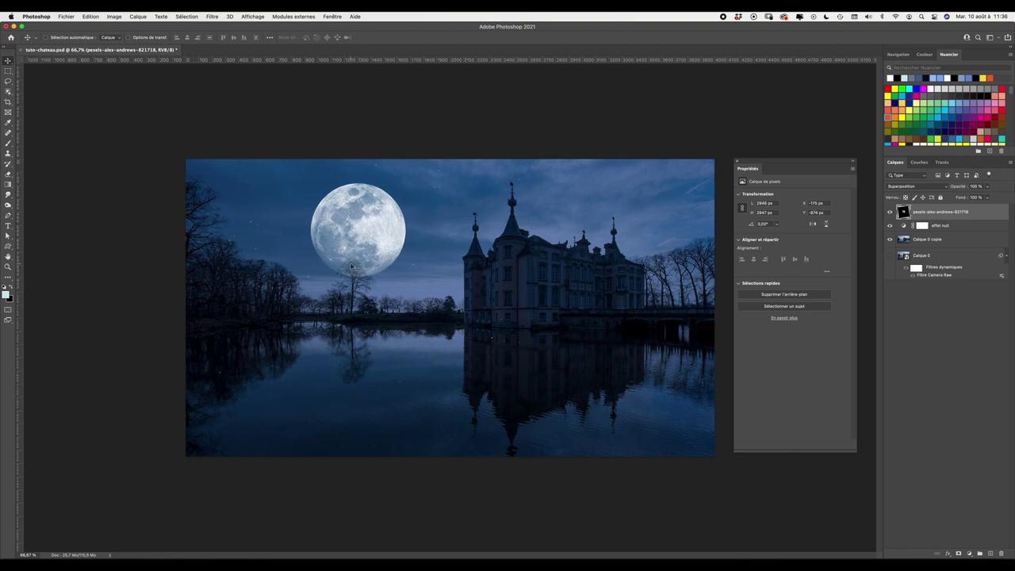
key("super+semicolon")
key("super+semicolon")
Draw an elliptical selection around the moon and transform it to fit exactly.
right_click(8, 70)
left_click(48, 77)
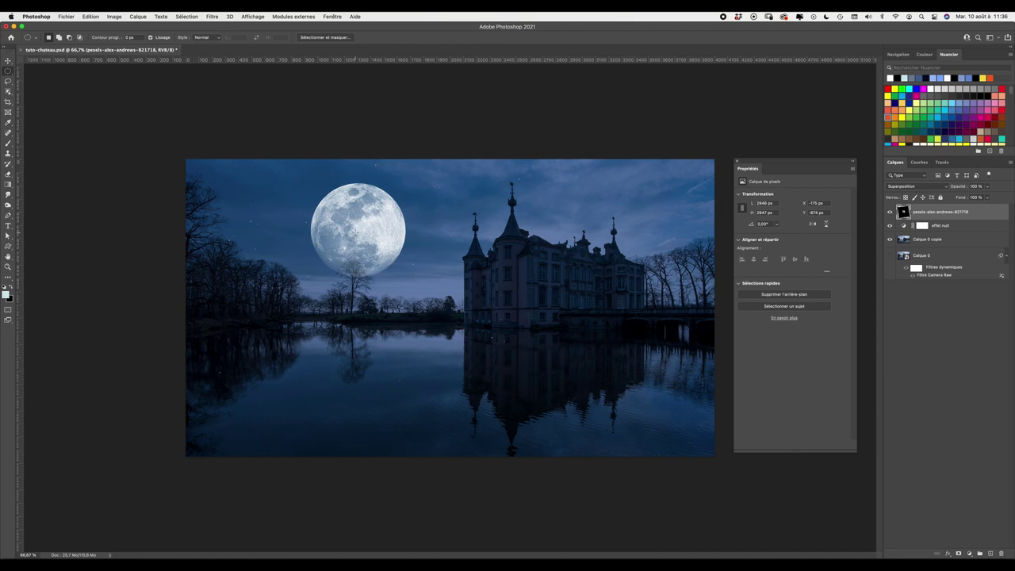
mouse_move(356, 232)
left_mouse_down()
mouse_move(311, 283)
mouse_move(309, 274)
left_mouse_up()
left_click(188, 17)
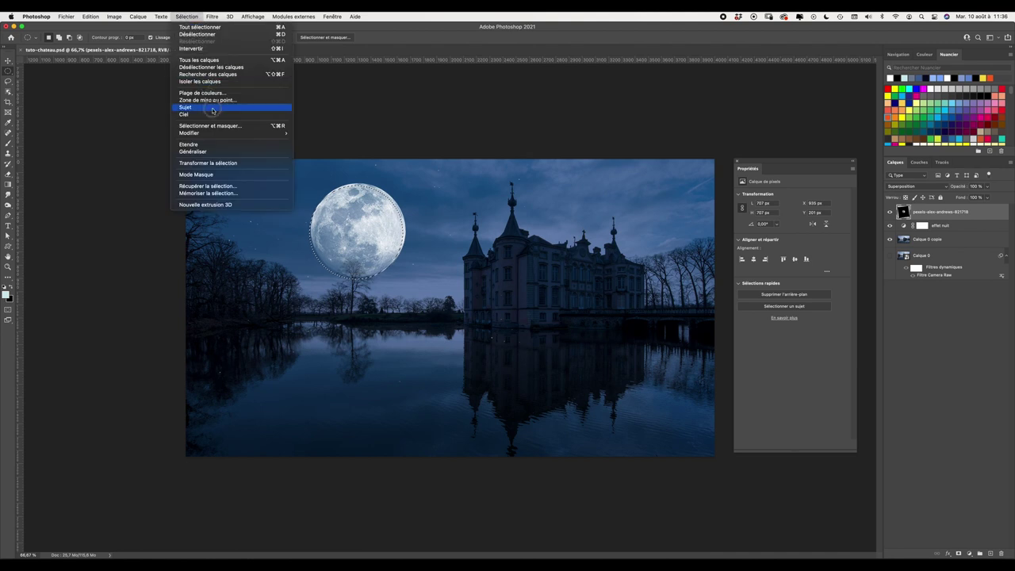
left_click(219, 163)
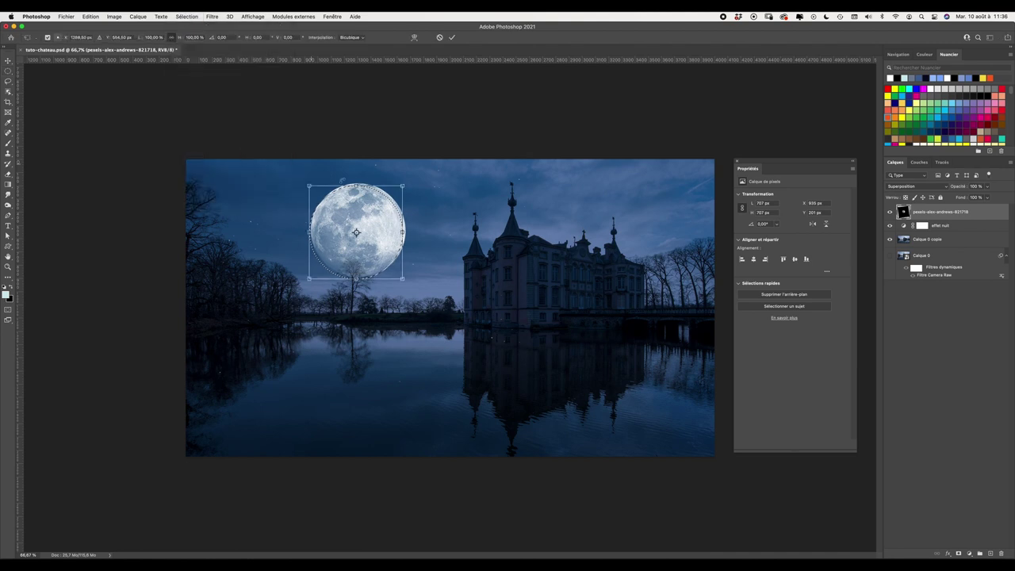
left_click_drag(373, 221, 381, 219)
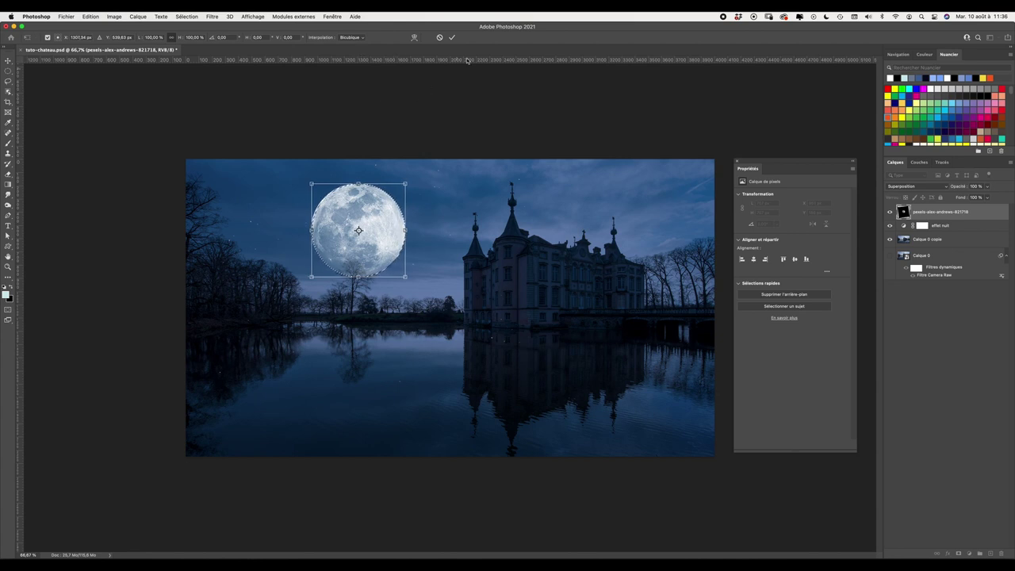
left_click(452, 37)
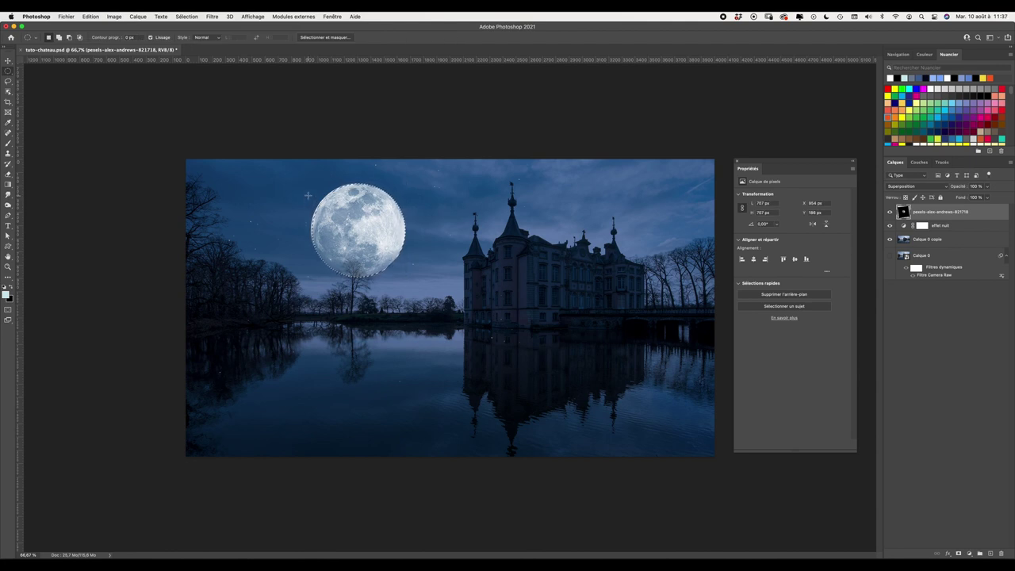
Copy the moon area to a layer below, naming the layers moon and lueur.
key("ctrl+j")
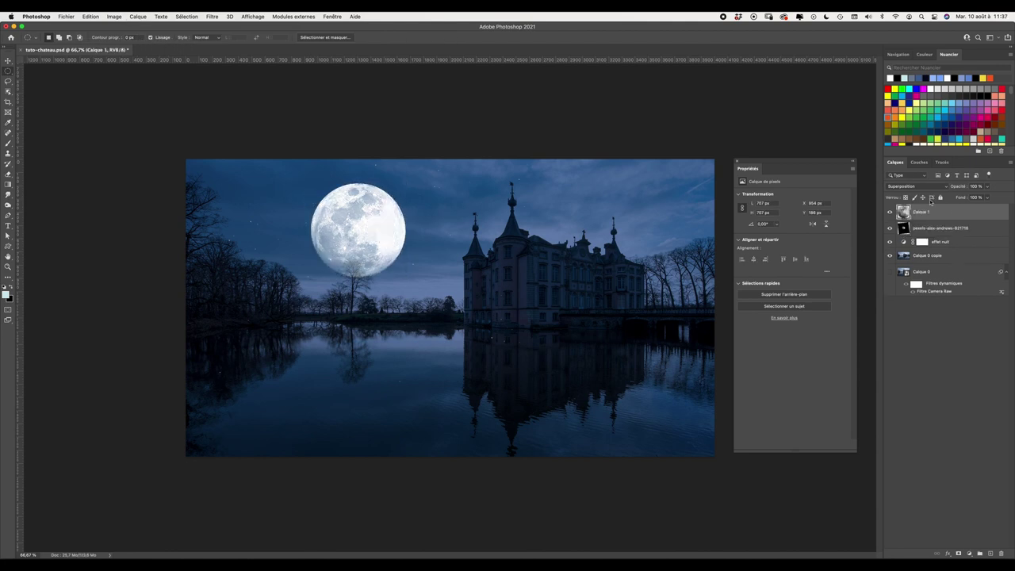
left_click_drag(962, 217, 950, 234)
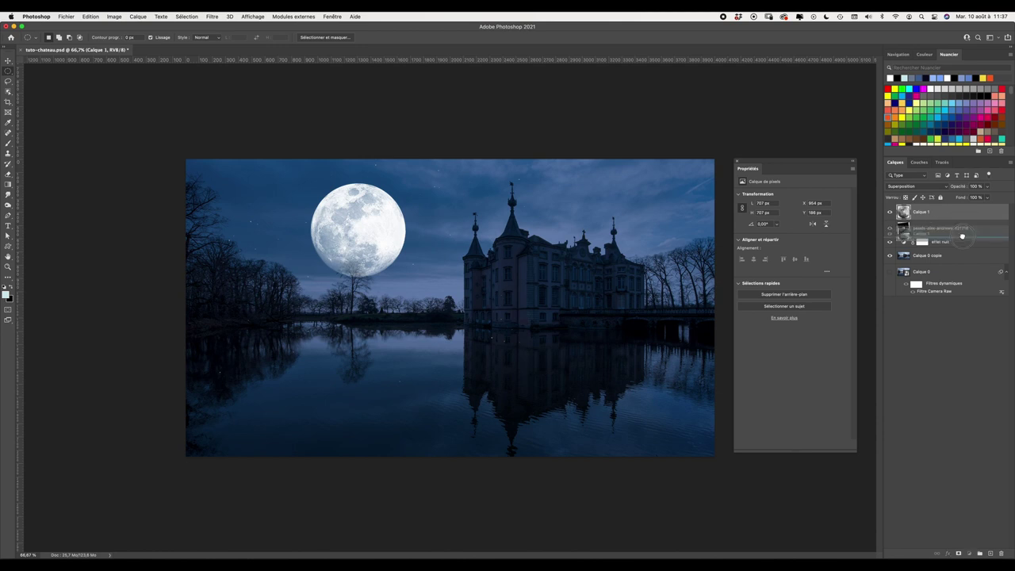
left_click(933, 212)
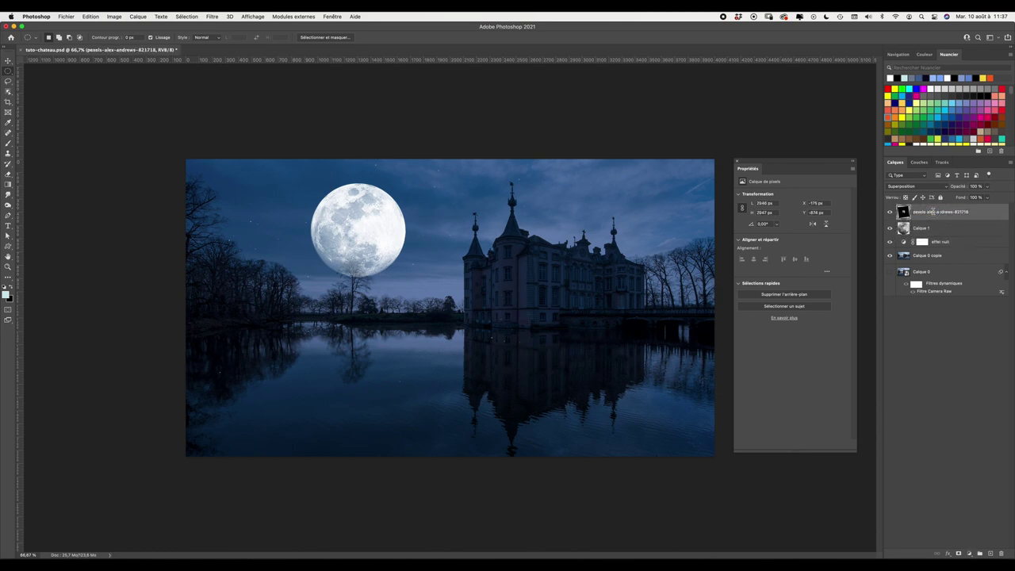
type("moon")
key("Return")
double_click(926, 229)
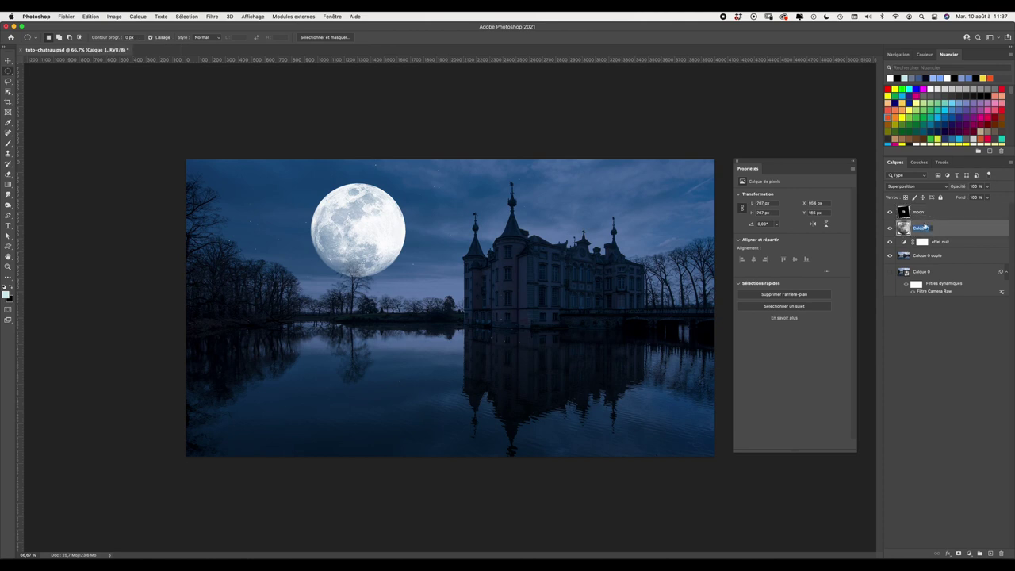
type("halo")
type("lueur")
key("Return")
Gaussian-blur the lueur layer and mask its glow away over the moon disc.
left_click(212, 17)
mouse_move(238, 161)
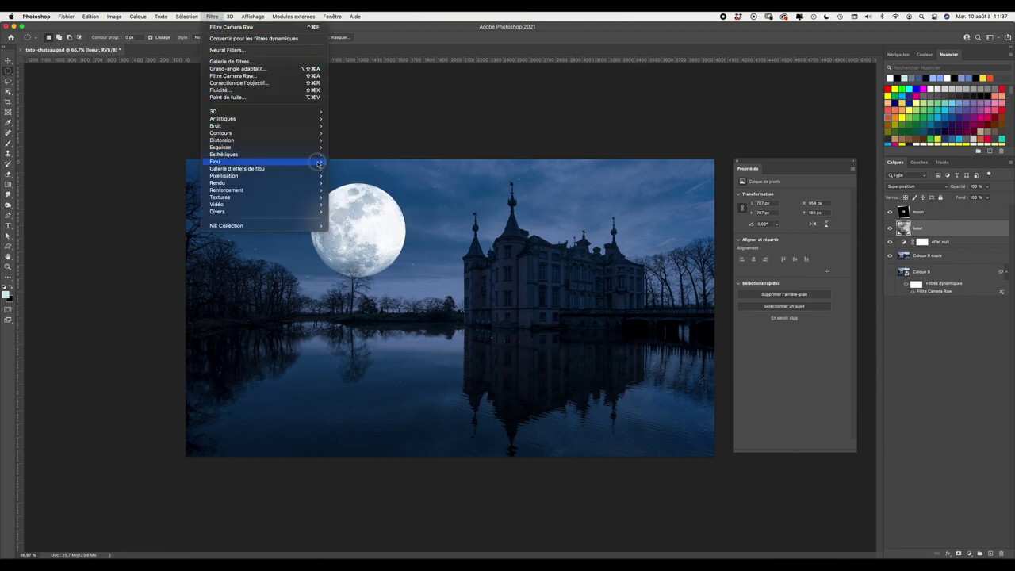
left_click(358, 200)
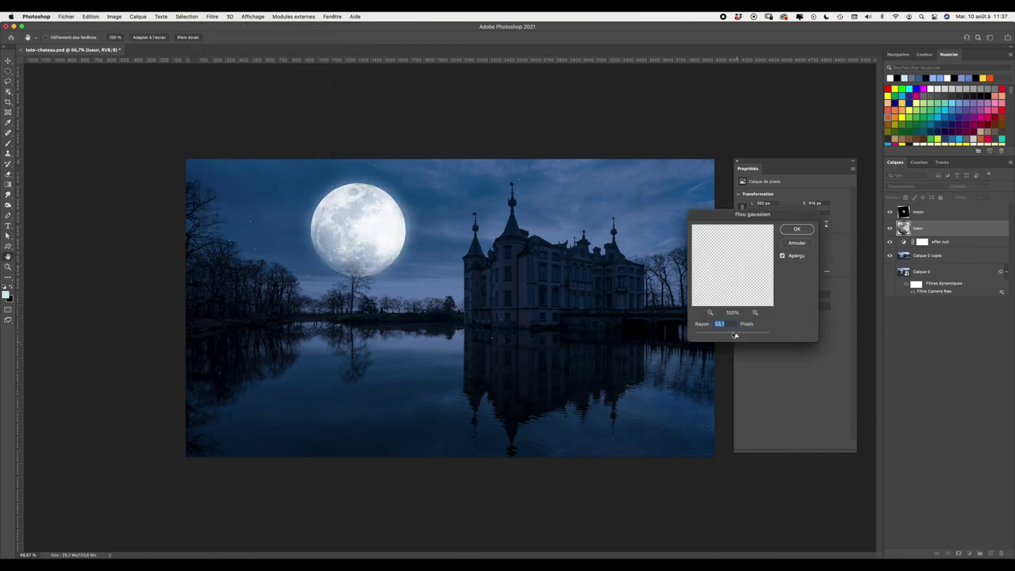
left_click(793, 229)
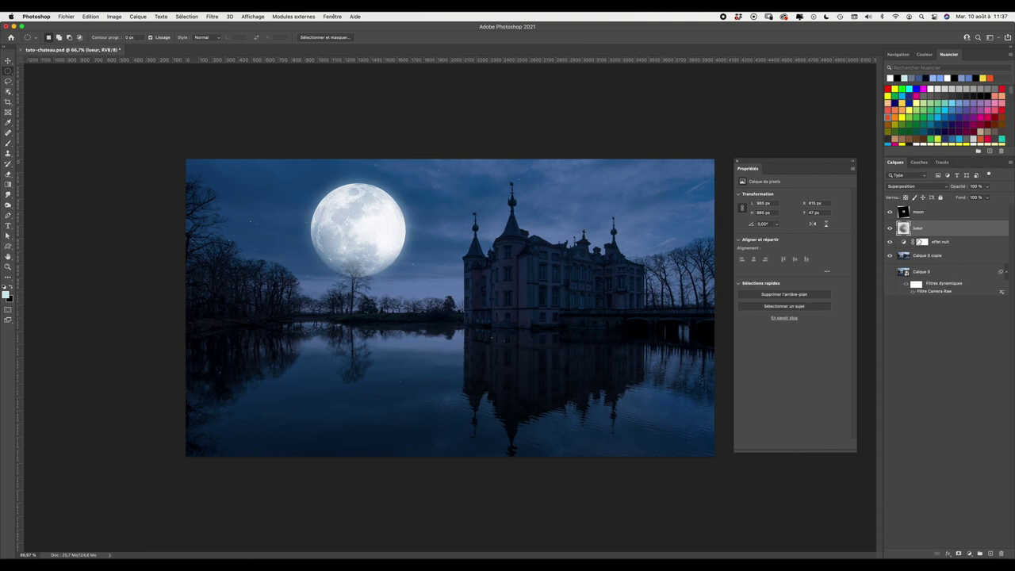
left_click(958, 553)
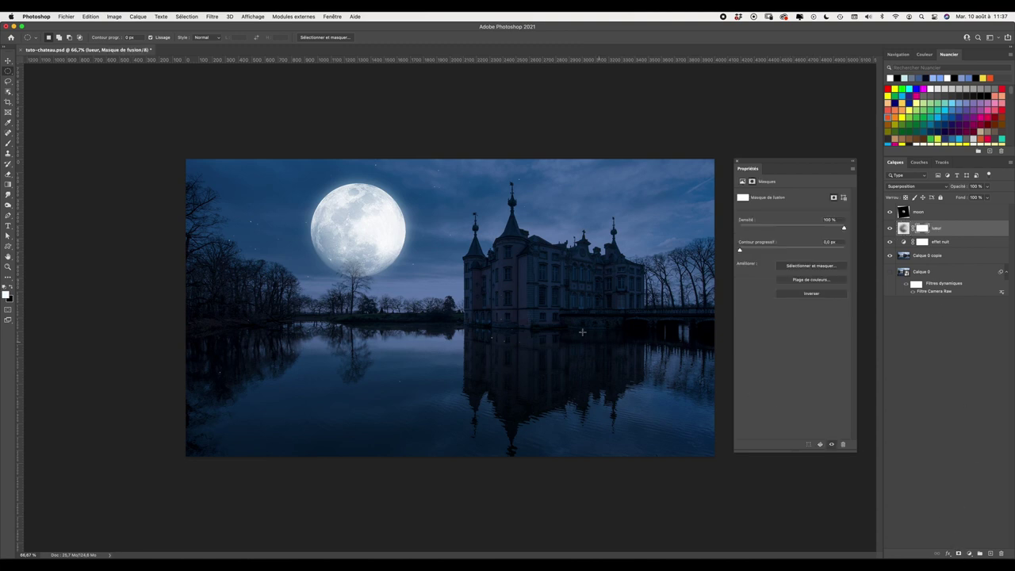
key("b")
key("x")
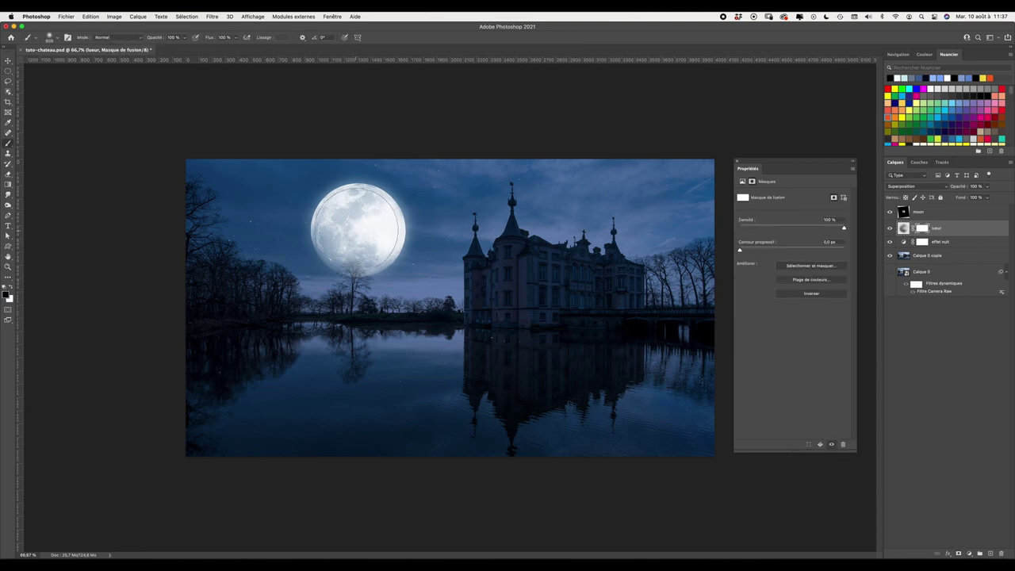
left_click(357, 228)
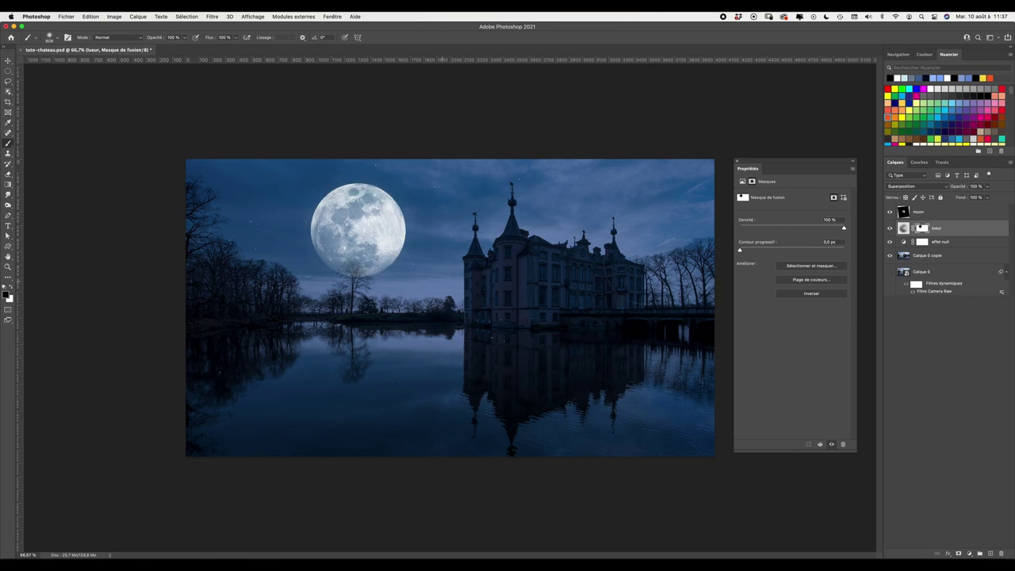
Compare the scene with and without lueur, then duplicate it as lueur copie.
left_click(889, 229)
left_click(890, 228)
left_click(889, 229)
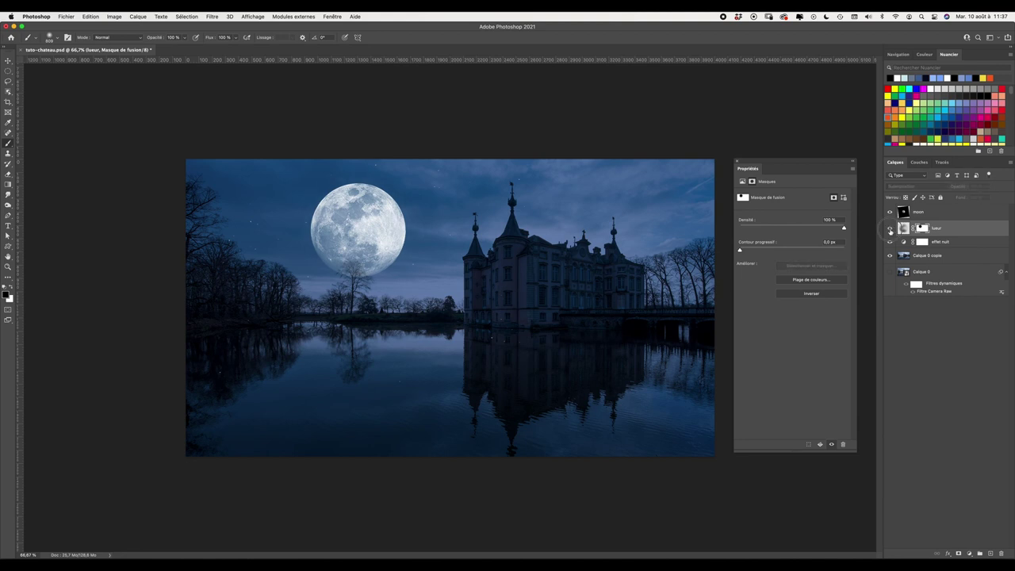
left_click(890, 212)
left_click(890, 229)
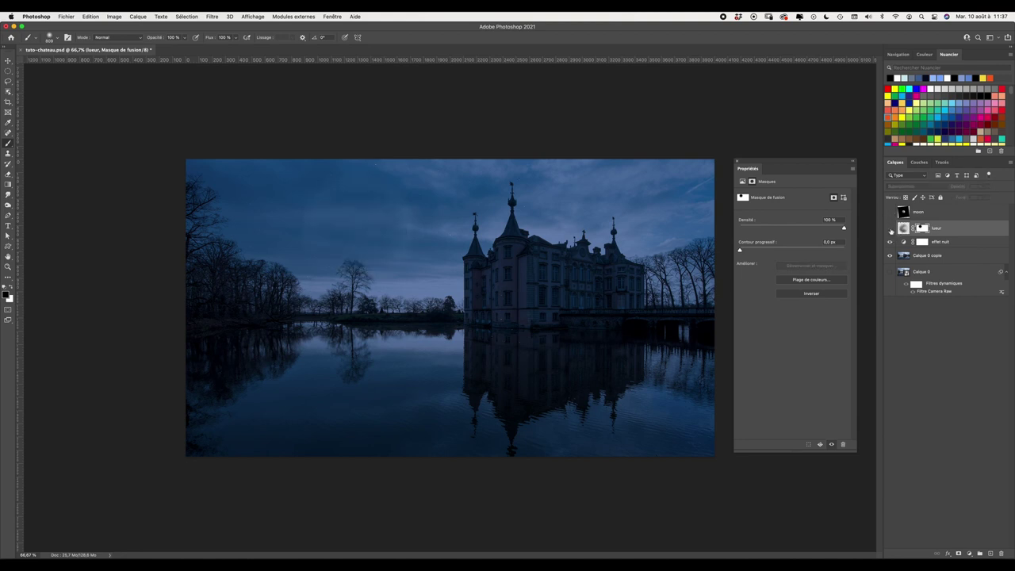
left_click(890, 228)
left_click(889, 228)
left_click(890, 228)
left_click(889, 212)
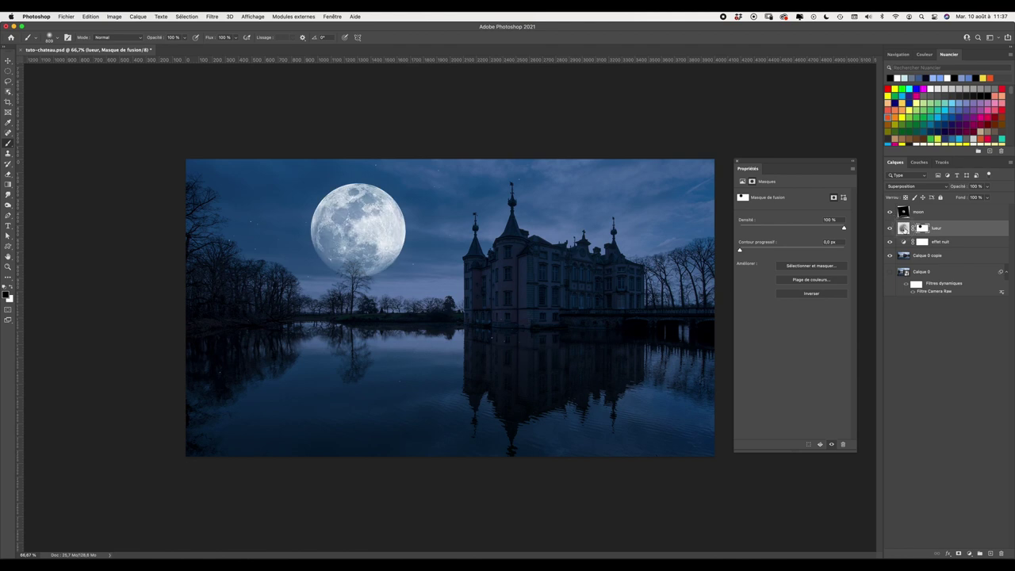
left_click(903, 229)
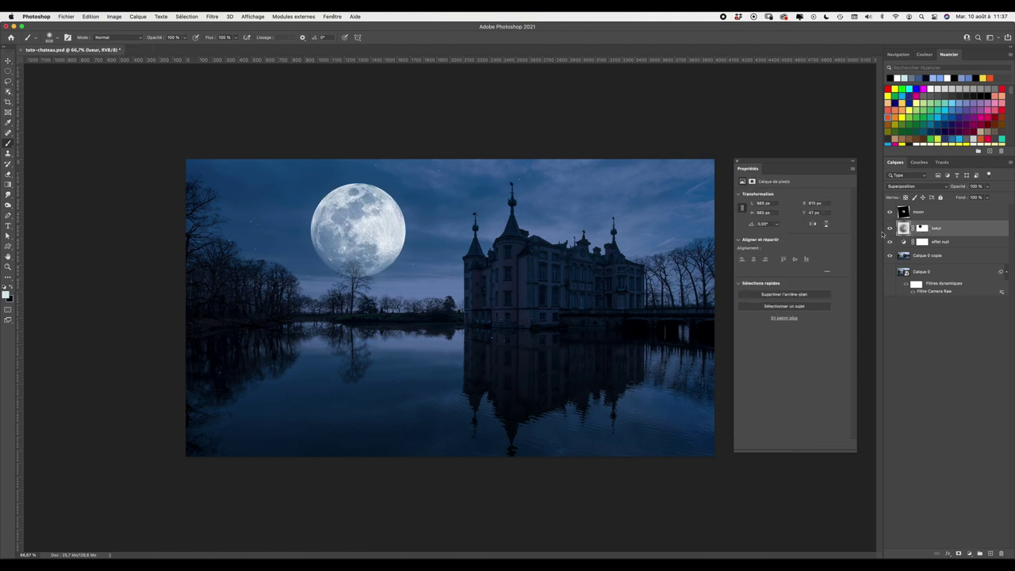
key("ctrl+j")
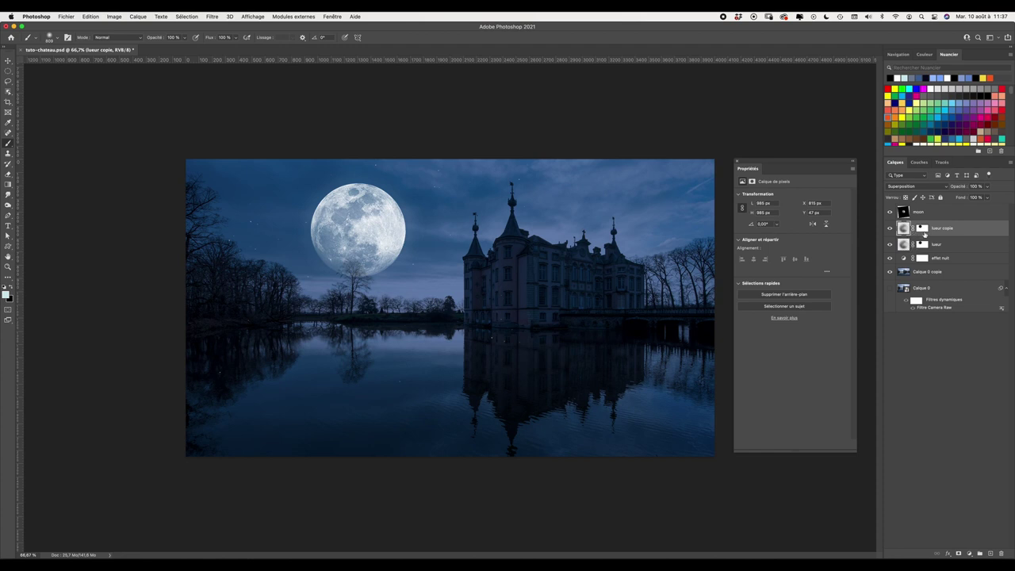
Paint a pale blue soft glow over the moon on a new layer.
left_click(991, 552)
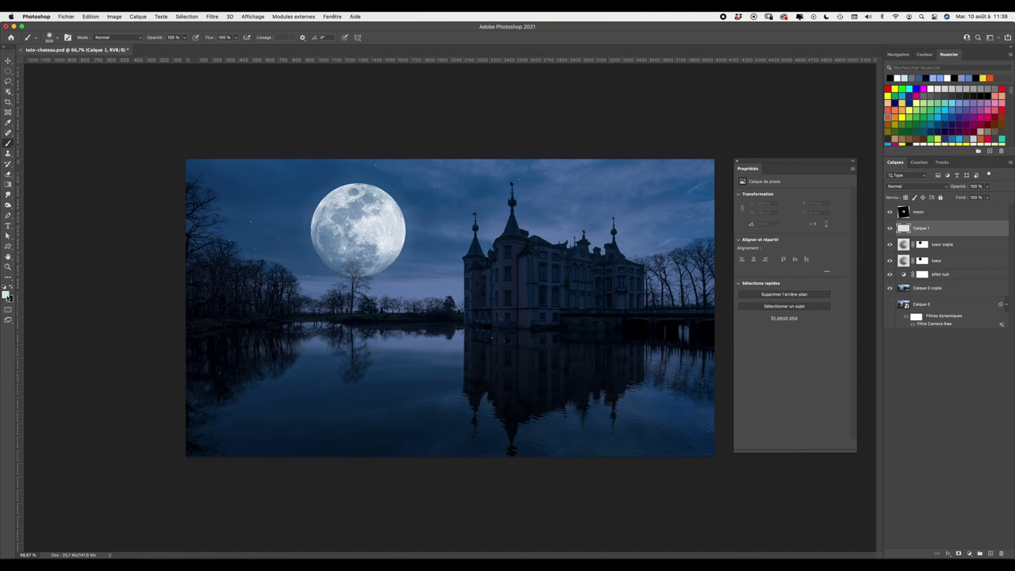
left_click(8, 295)
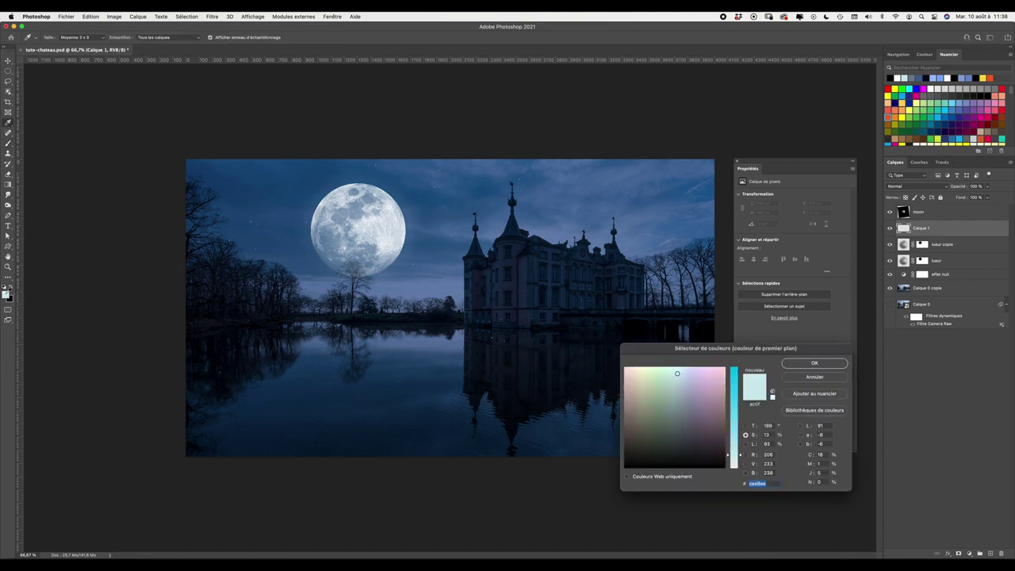
left_click(791, 366)
left_click_drag(349, 220, 409, 224)
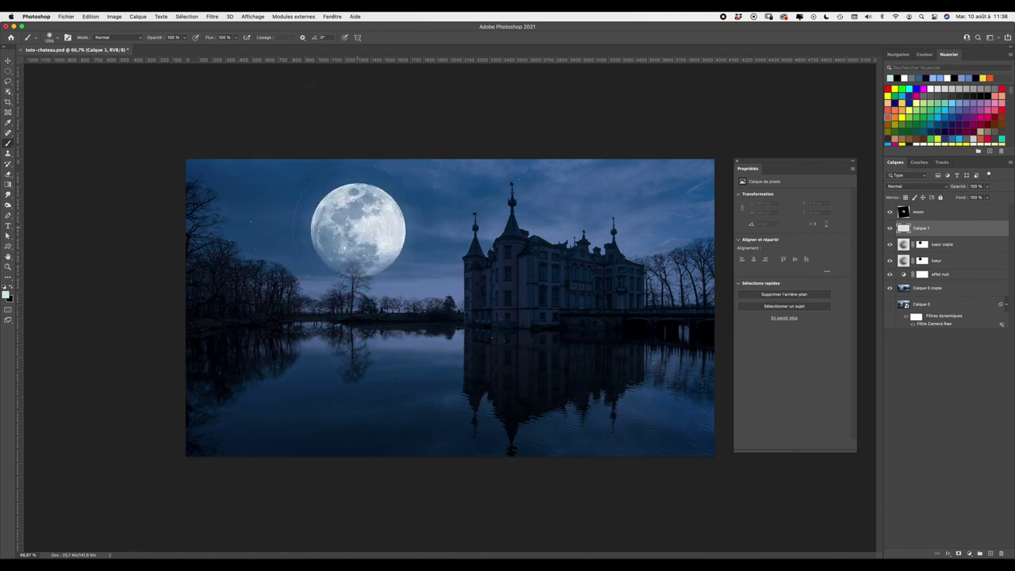
left_click(359, 230)
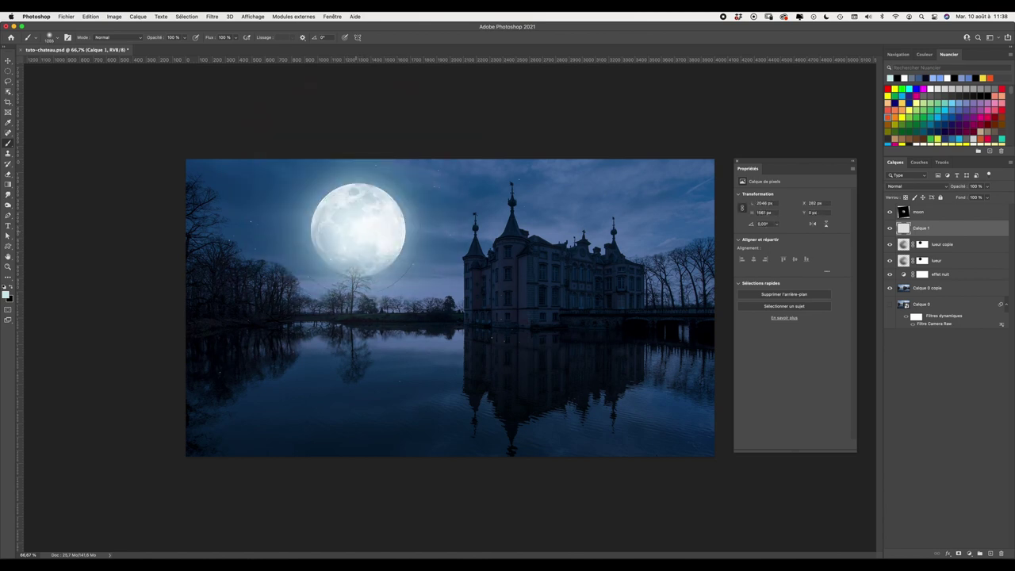
Set the glow layer's blend mode to Lumière tamisée and add a layer mask.
left_click(916, 187)
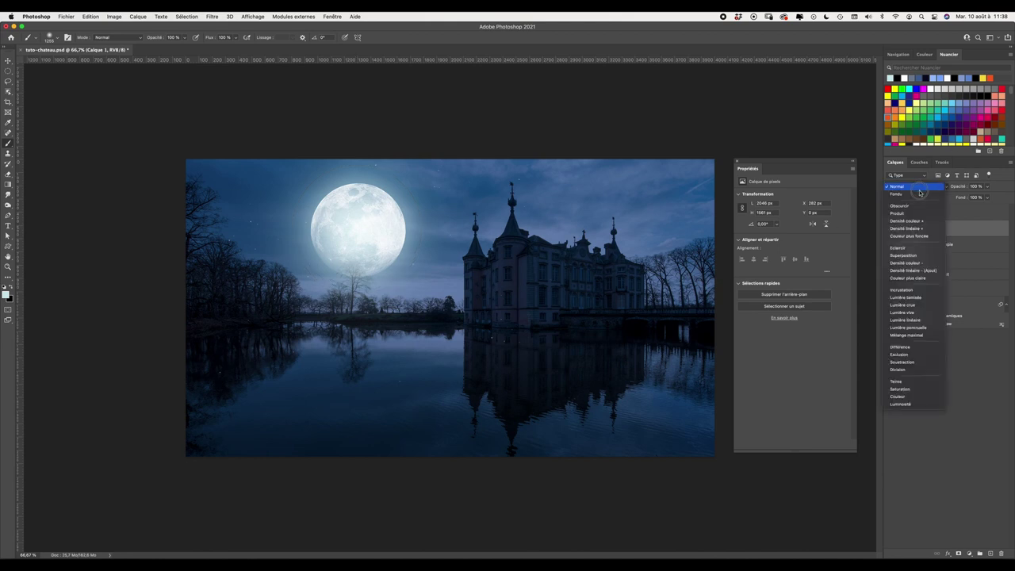
left_click(915, 296)
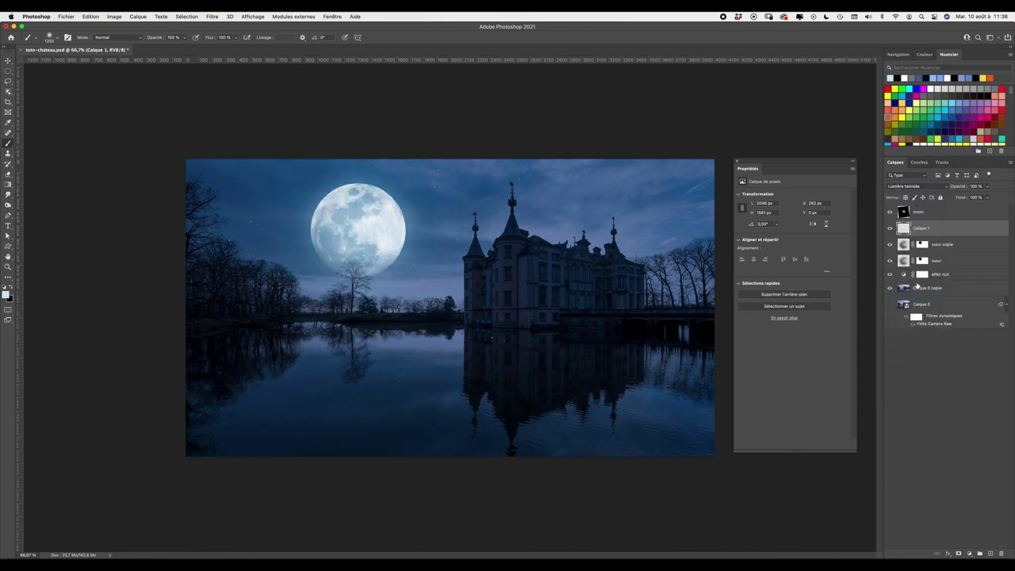
left_click(890, 229)
left_click(890, 228)
left_click(958, 553)
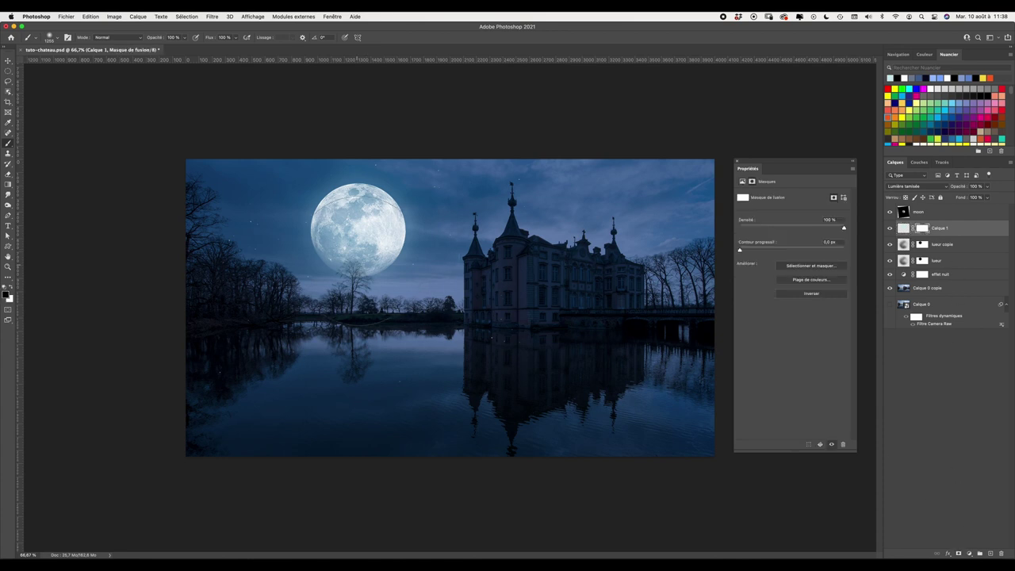
left_click_drag(357, 230, 333, 230)
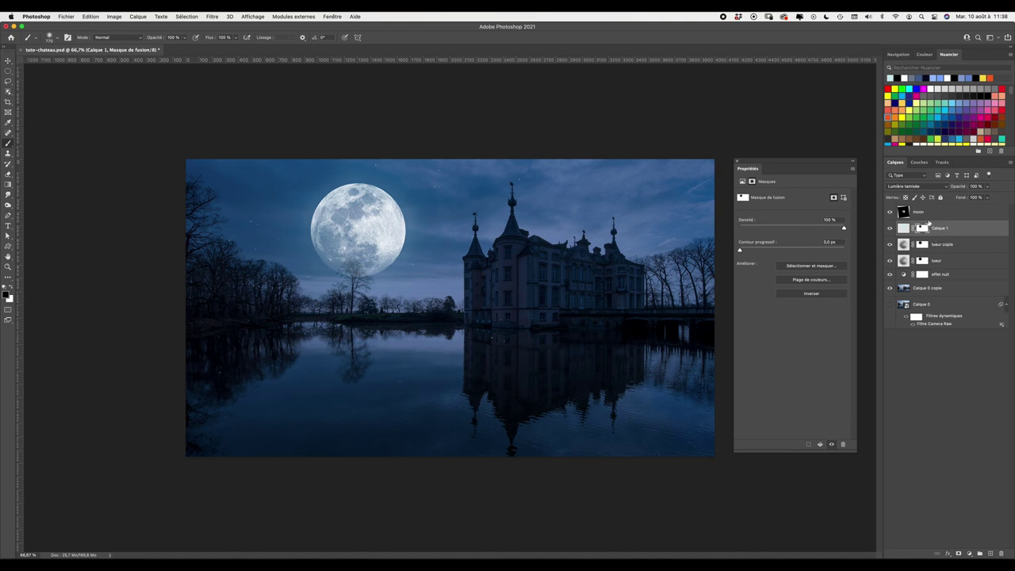
left_click(889, 228)
left_click(890, 228)
left_click(948, 218)
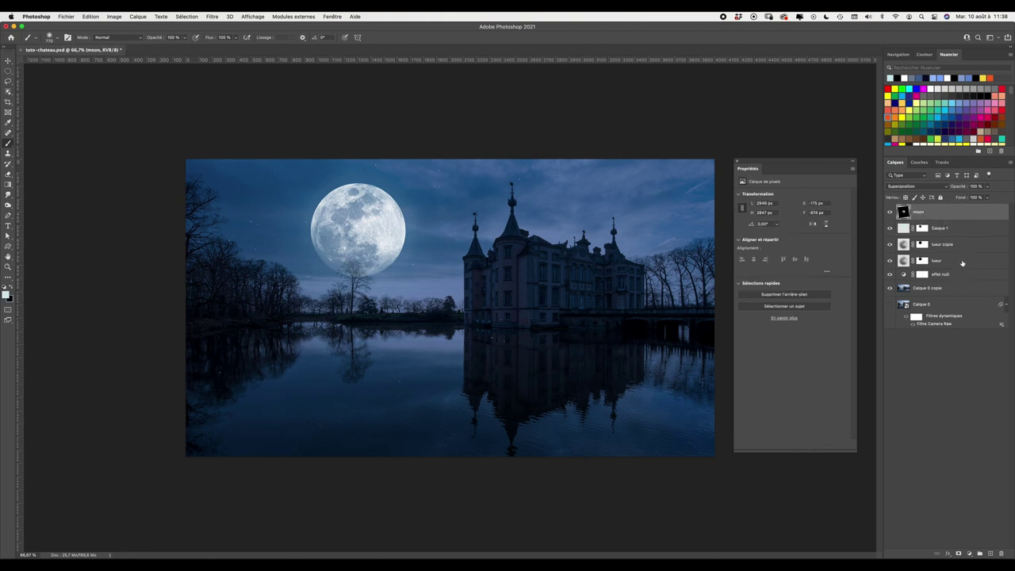
Group the moon and lueur layers into a group named moon.
left_click(958, 265, "shift")
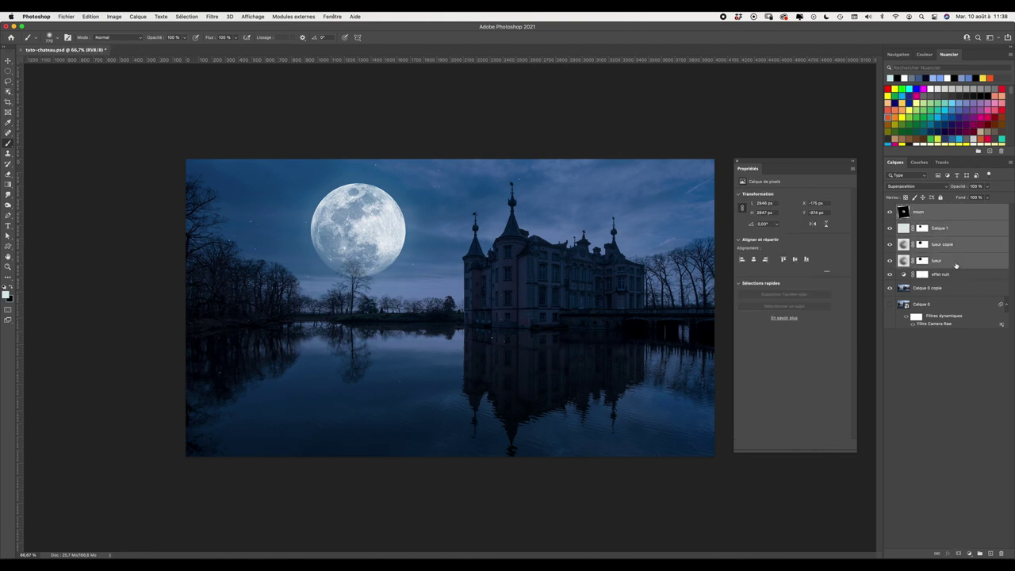
right_click(964, 218)
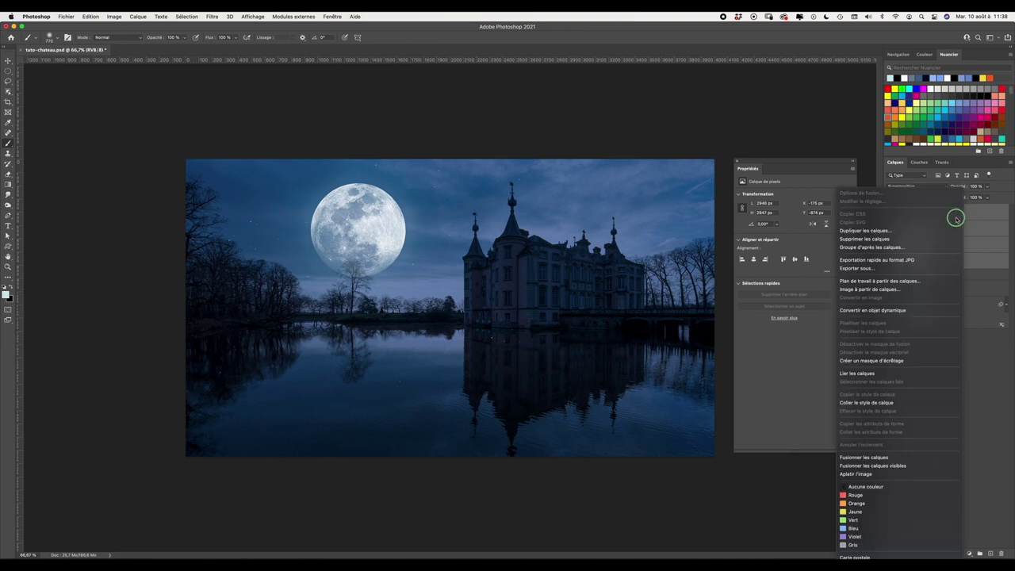
left_click(887, 247)
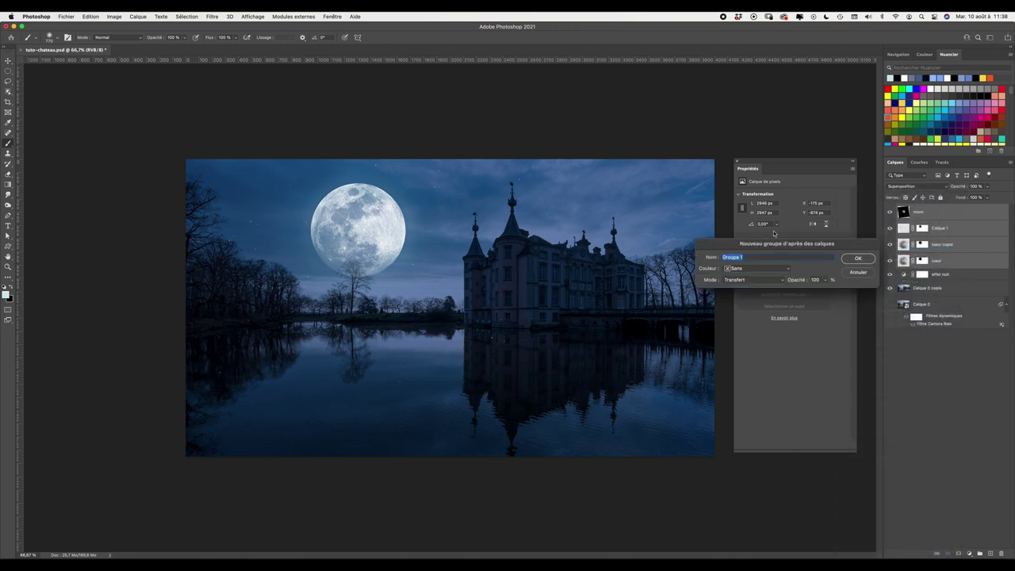
type("moon")
key("Return")
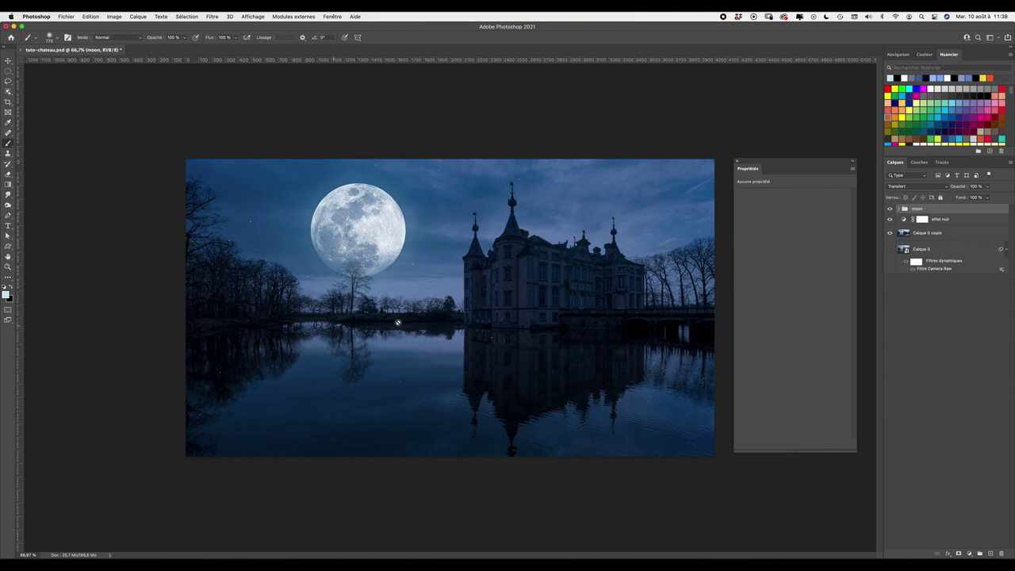
Mask the moon group with a rectangular selection from the sky down to the waterline.
left_click(8, 70)
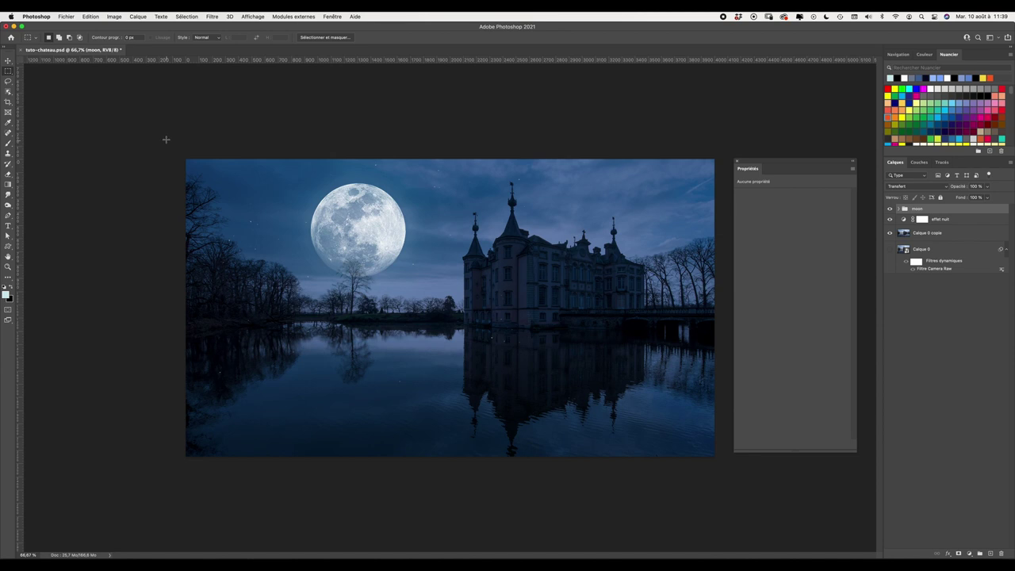
left_click_drag(166, 140, 631, 314)
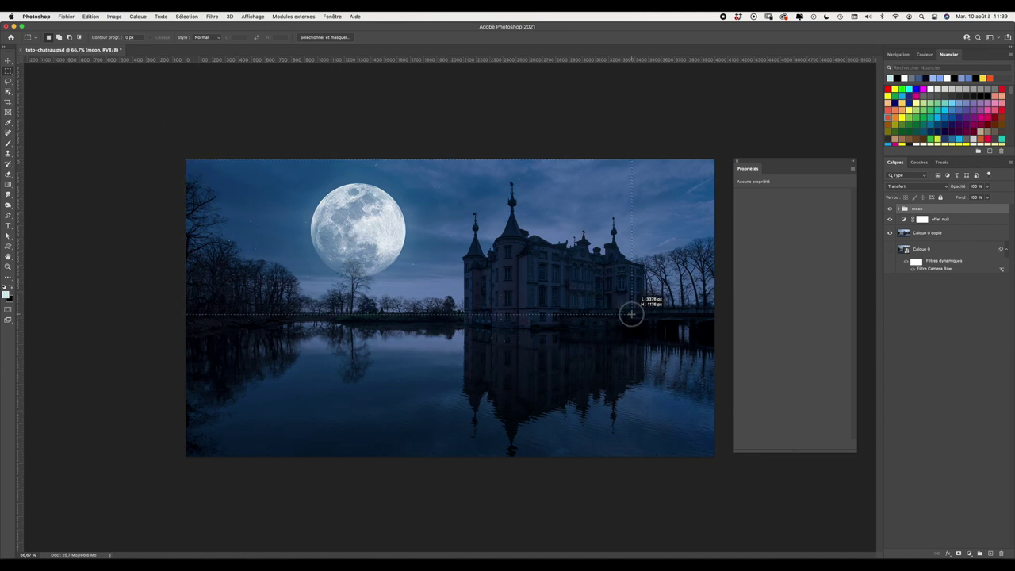
left_click_drag(631, 314, 632, 312)
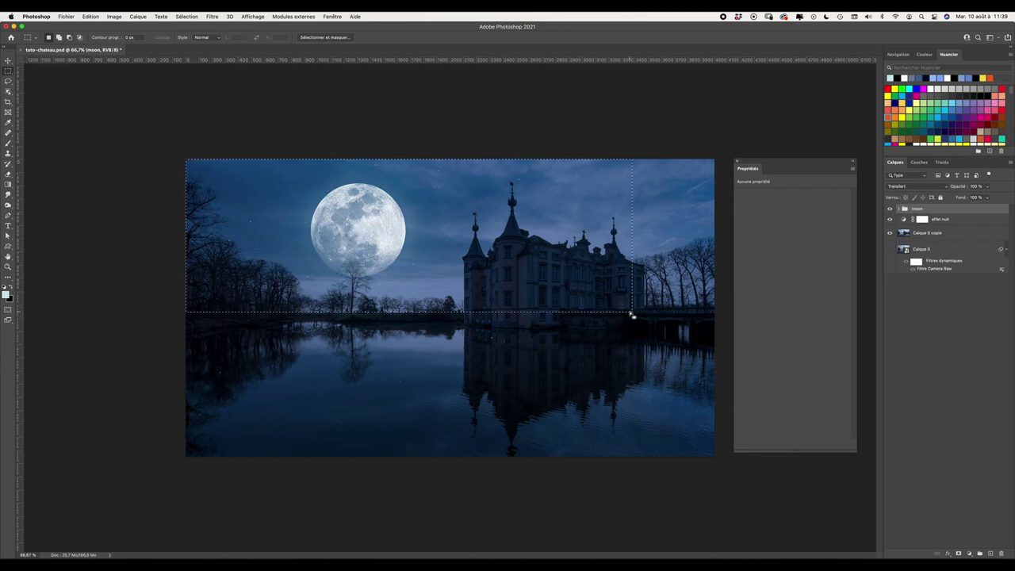
left_click(959, 554)
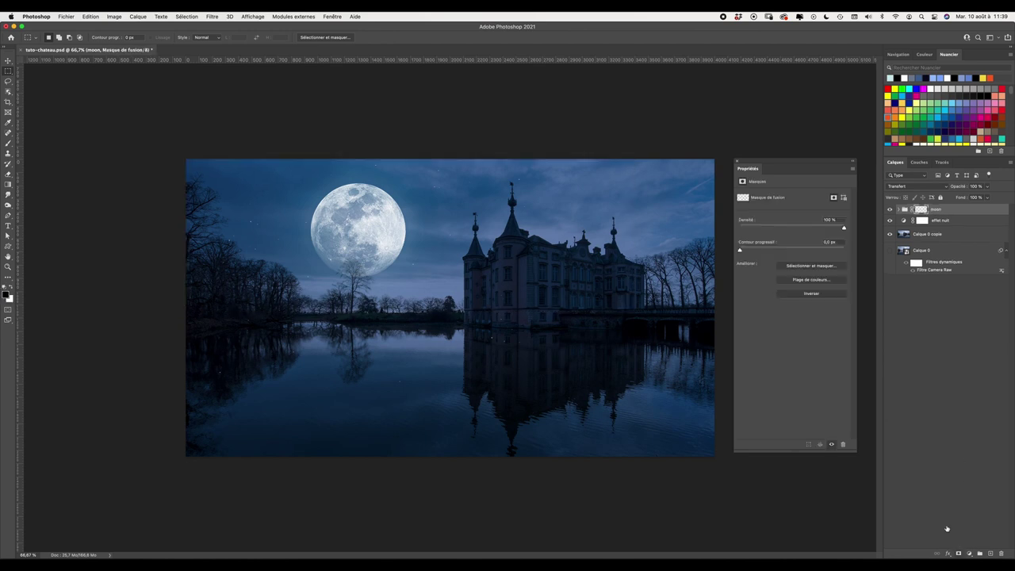
key("b")
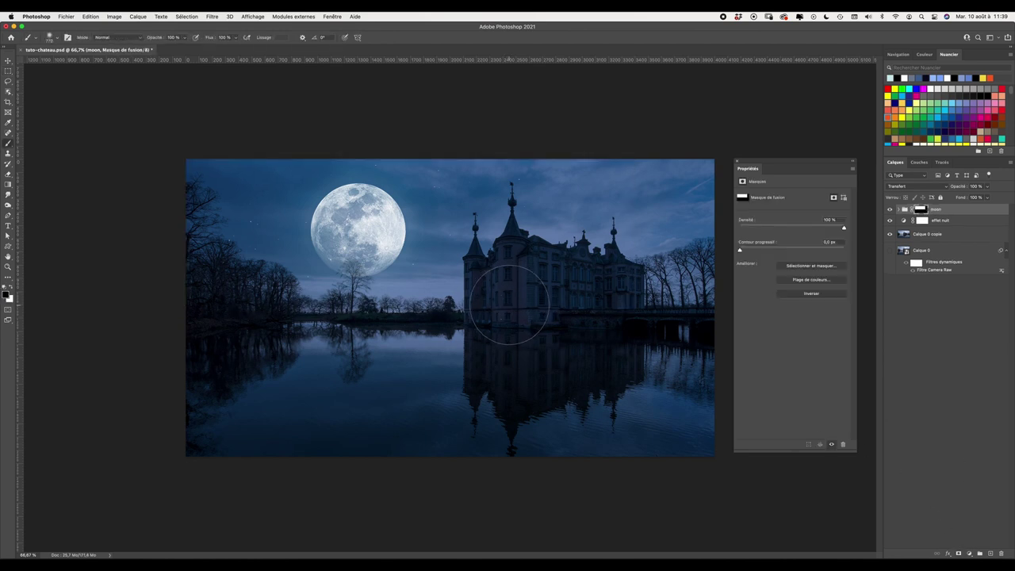
left_click_drag(508, 303, 489, 300)
Duplicate the moon group as reflet and place it below the moon group.
key("super+j")
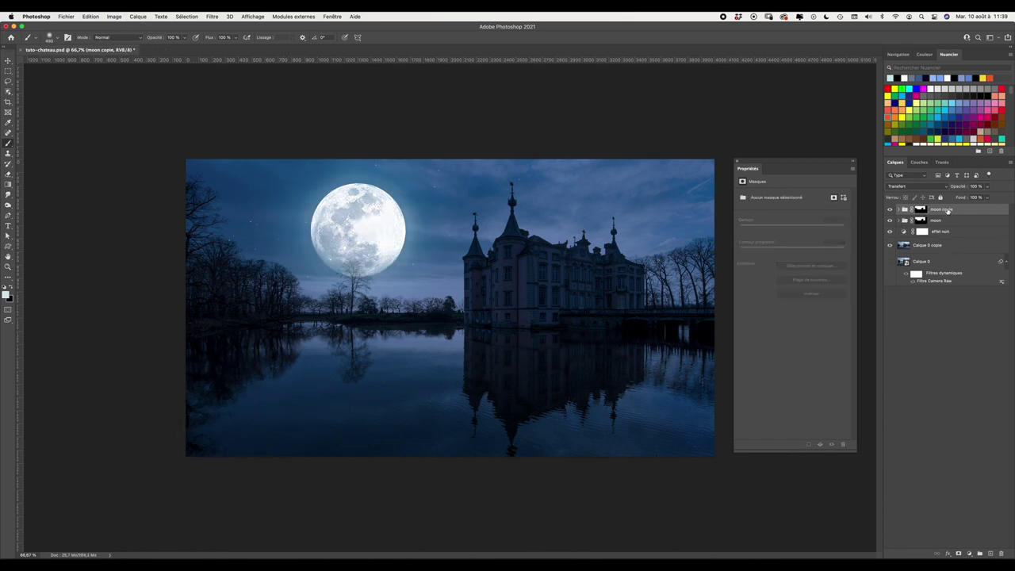
type("reflet")
key("Return")
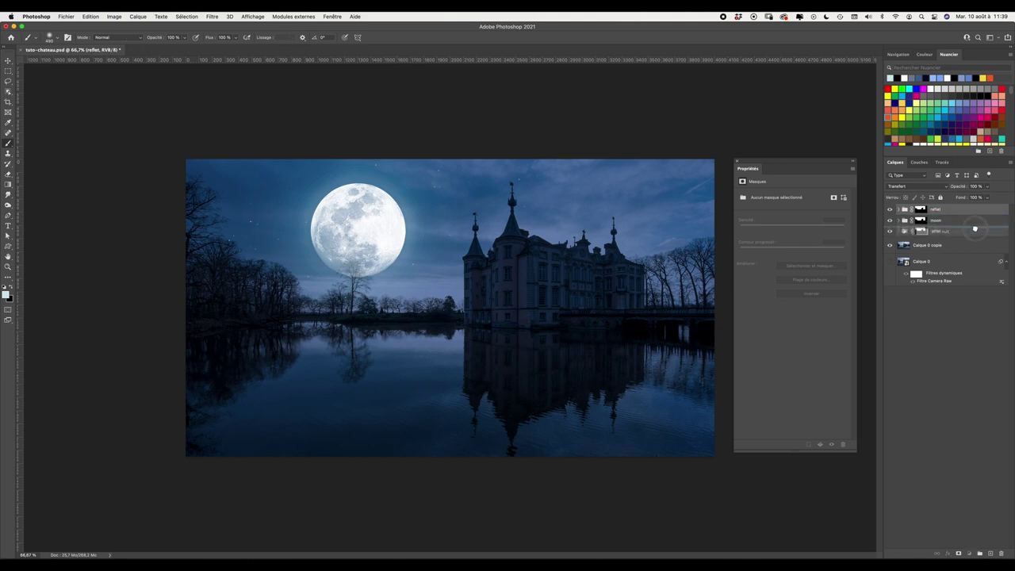
left_click_drag(977, 209, 965, 229)
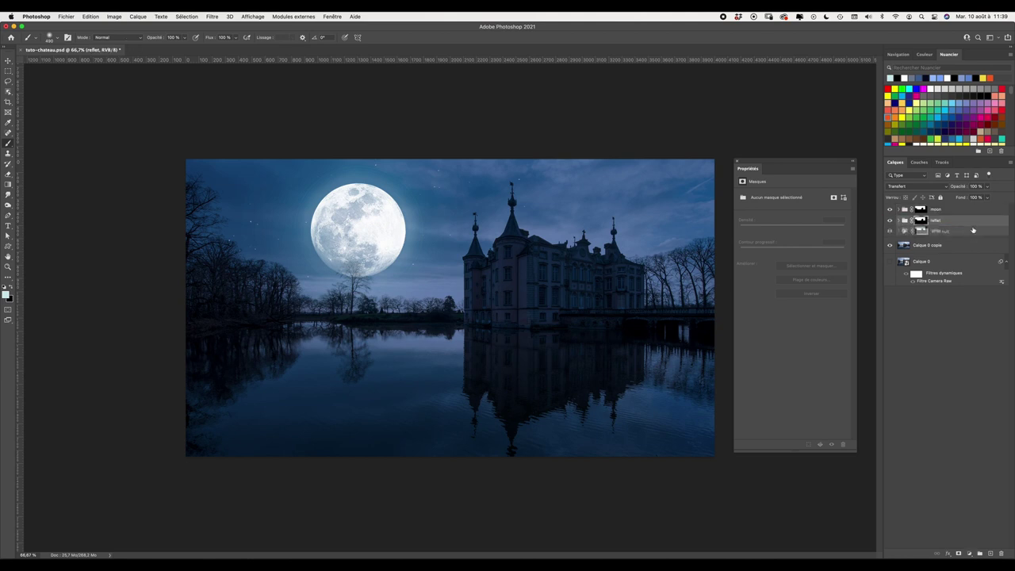
Flip reflet vertically and move it down into the lake.
left_click(91, 17)
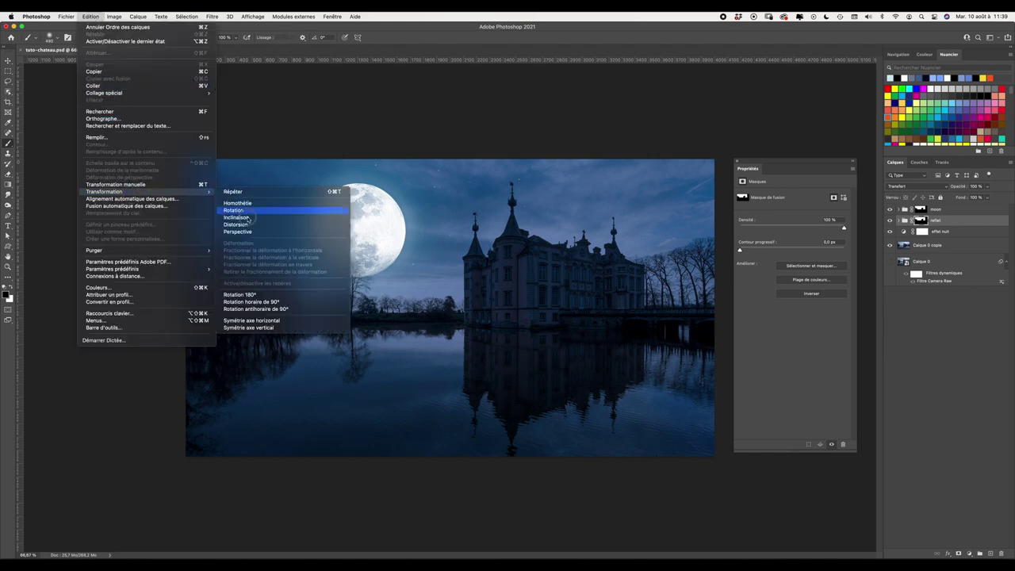
mouse_move(103, 192)
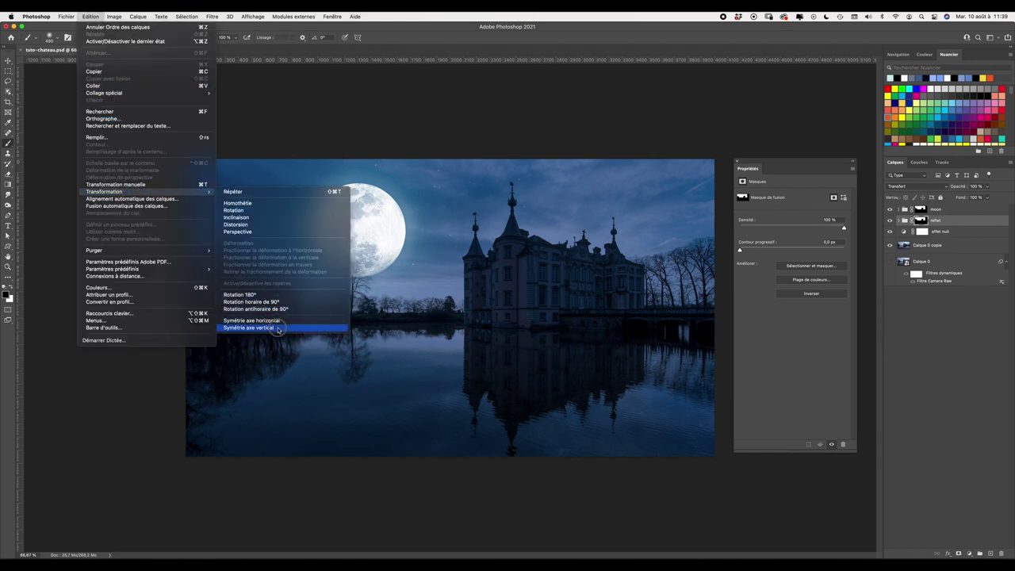
left_click(278, 328)
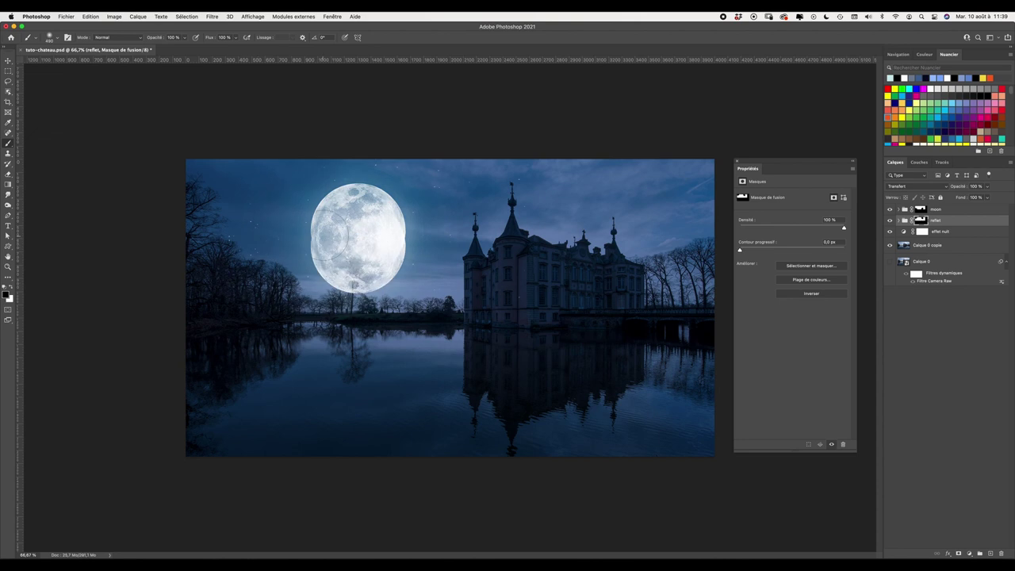
key("v")
left_click_drag(356, 249, 357, 426)
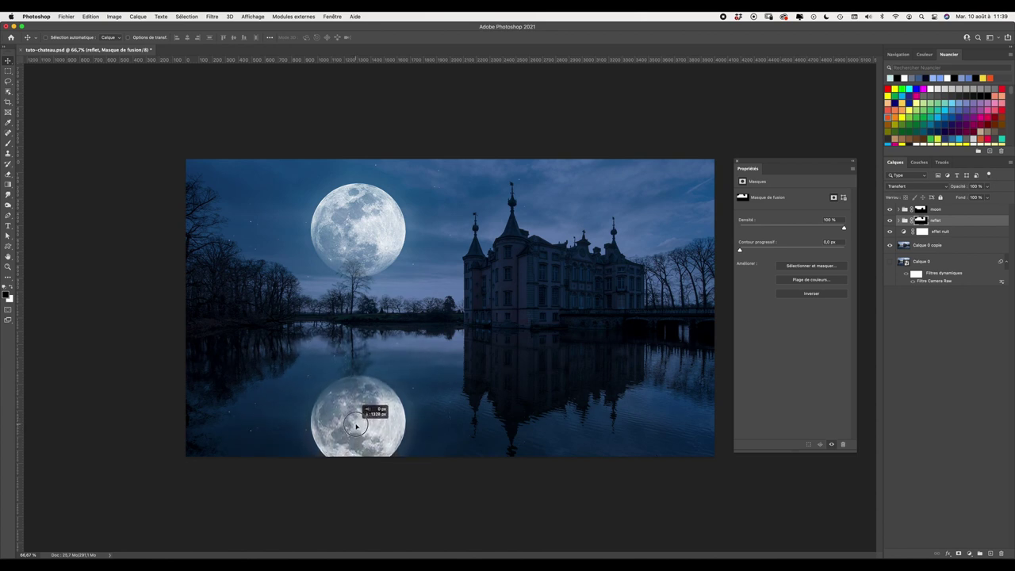
left_click_drag(357, 426, 354, 416)
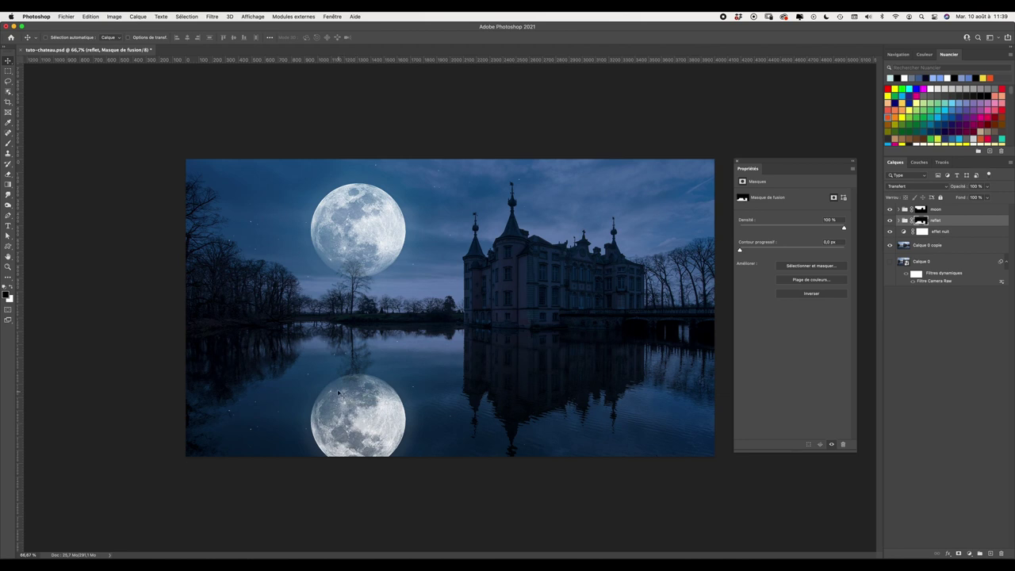
Split the Underlying Layer black slider on reflet's moon layer and set its fill to 73%.
left_click(898, 221)
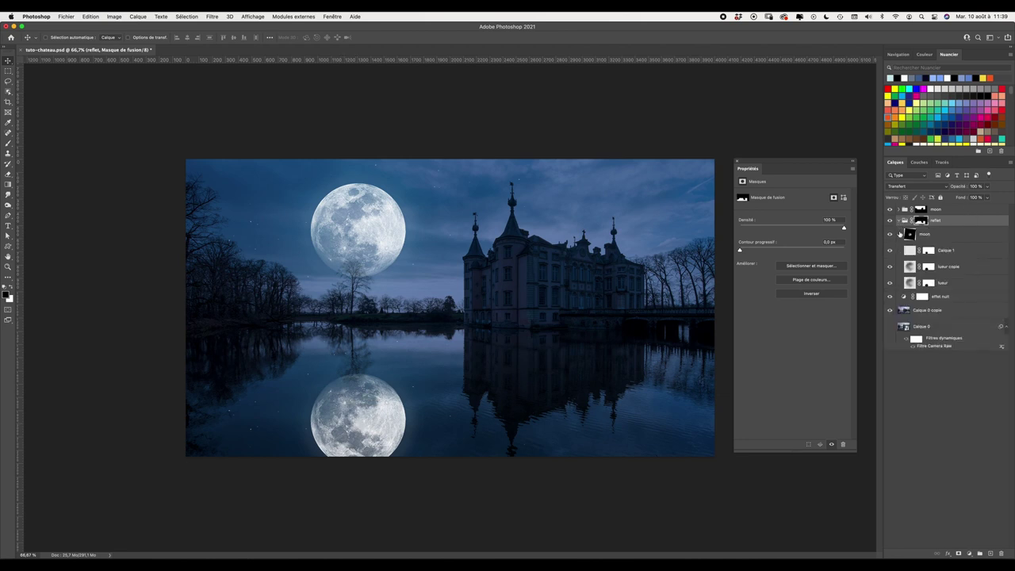
left_click(922, 234)
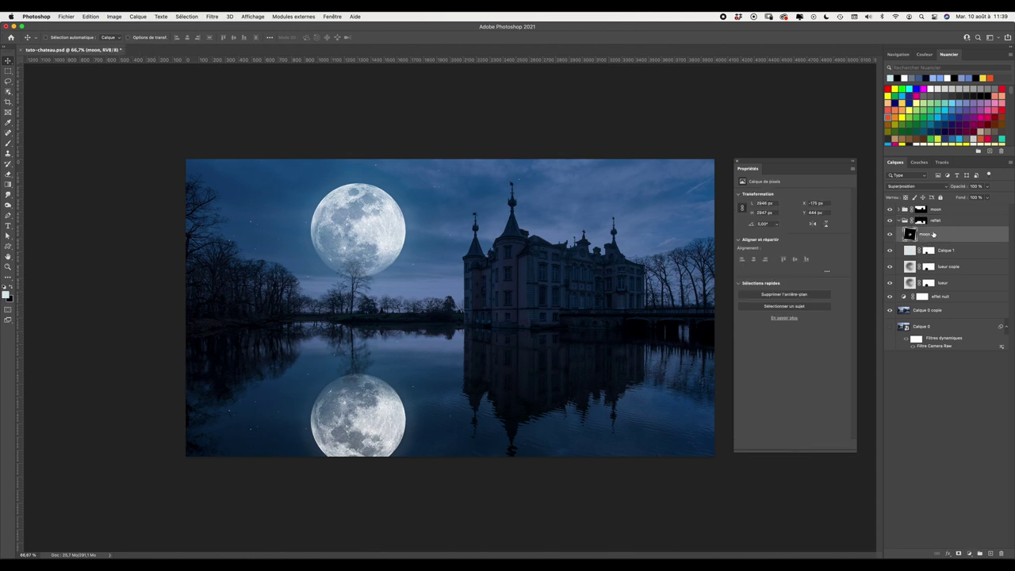
double_click(985, 238)
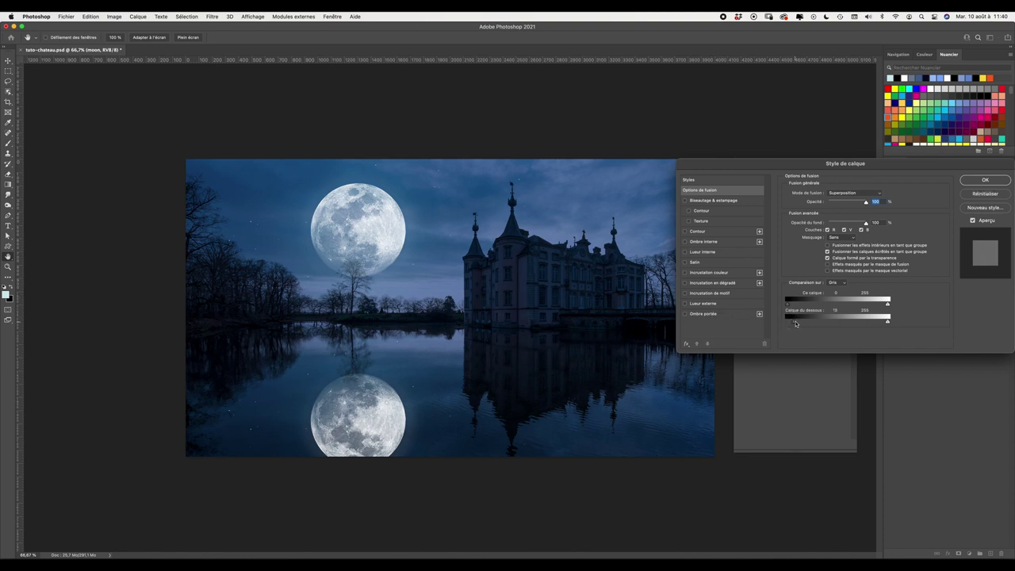
left_click_drag(795, 324, 813, 323)
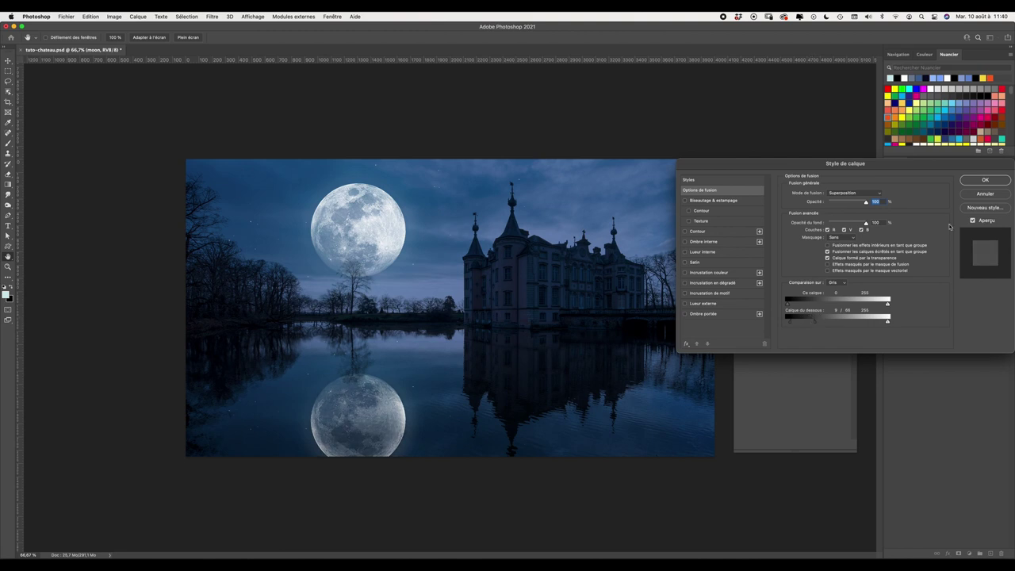
left_click(985, 180)
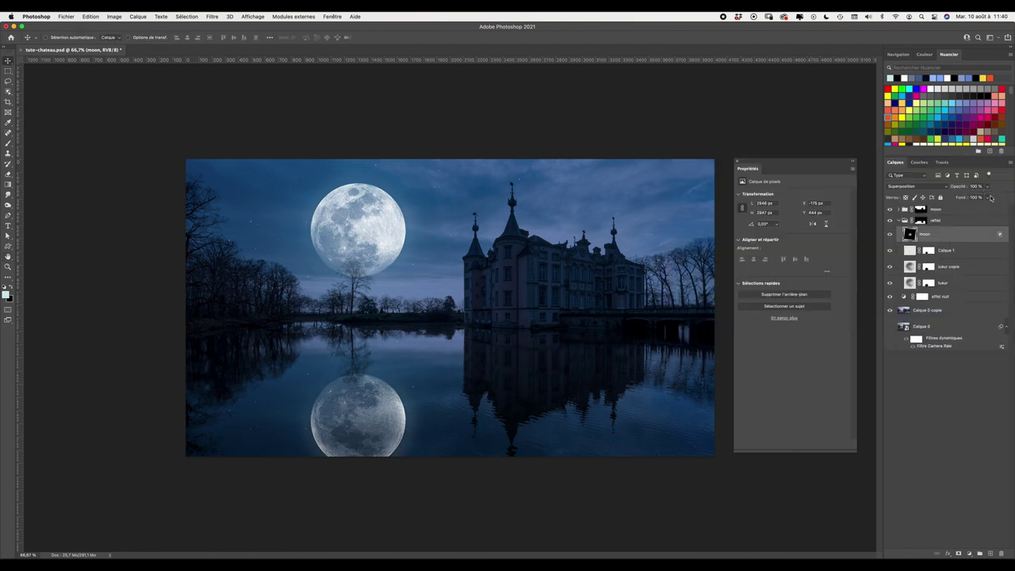
left_click_drag(990, 197, 979, 208)
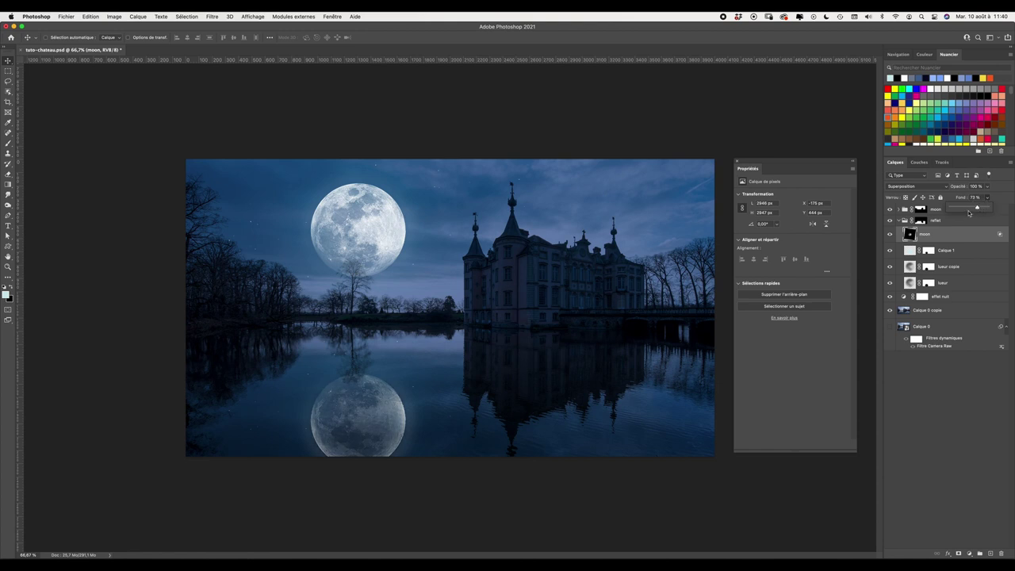
left_click(895, 270)
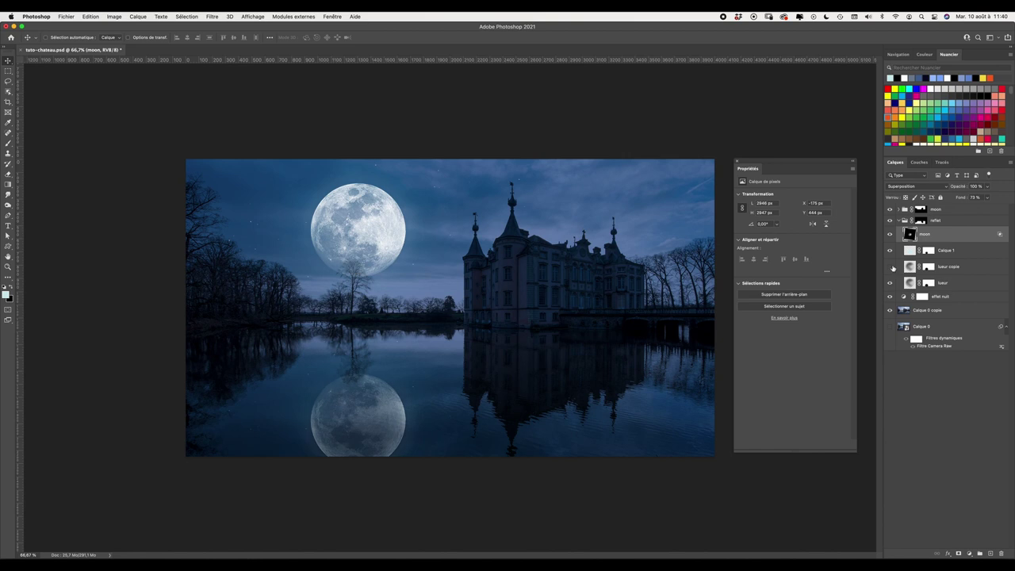
left_click(967, 266)
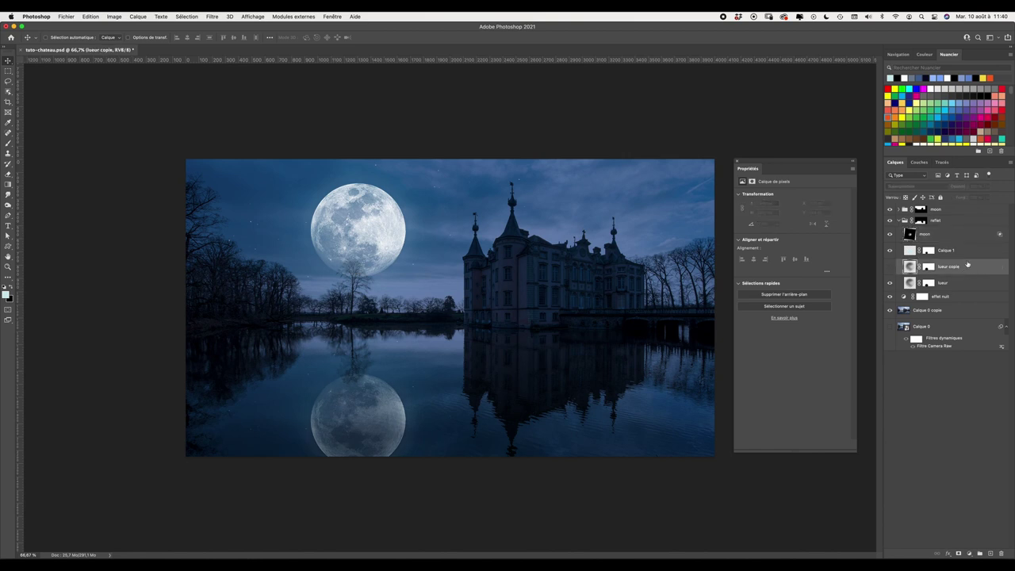
Delete lueur copie and scale the reflet group to about 96% height.
key("Delete")
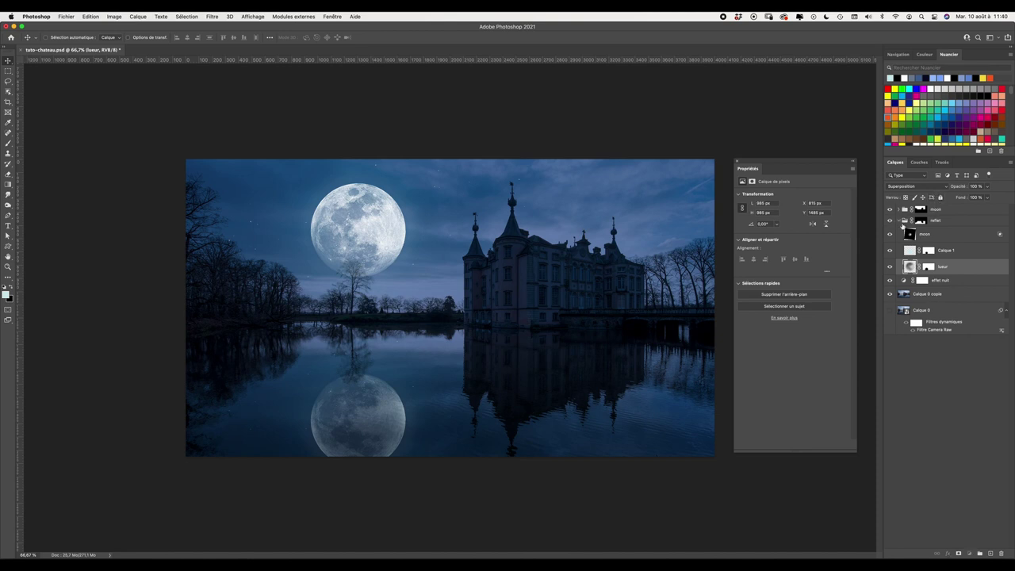
left_click(902, 222)
key("ctrl+t")
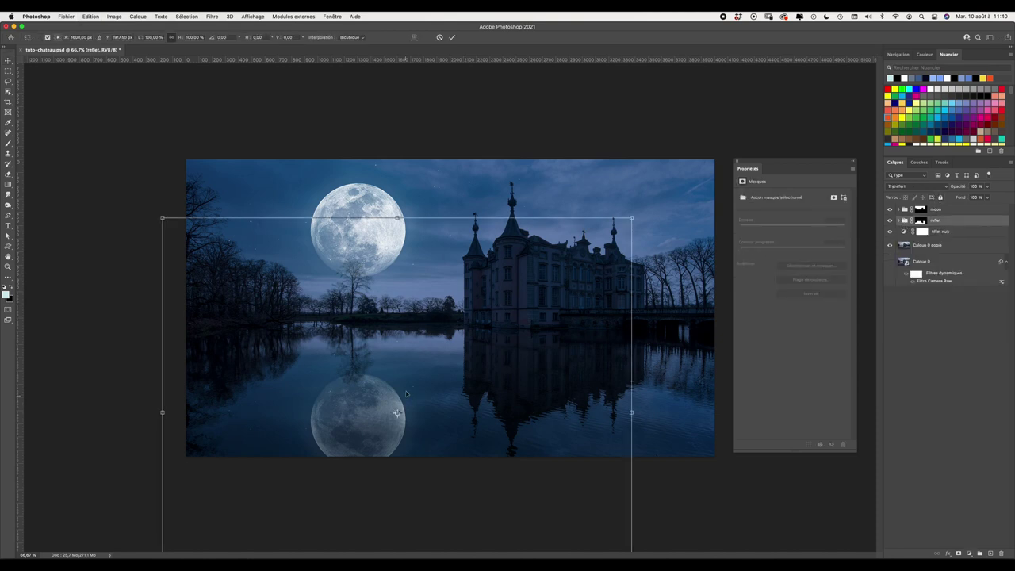
key("ctrl+minus")
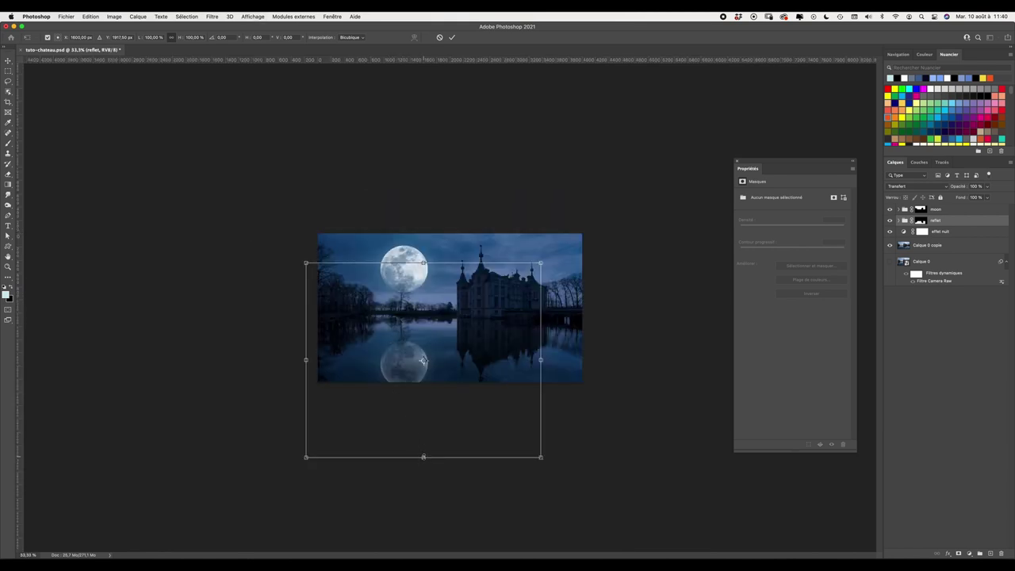
left_click_drag(424, 457, 425, 446)
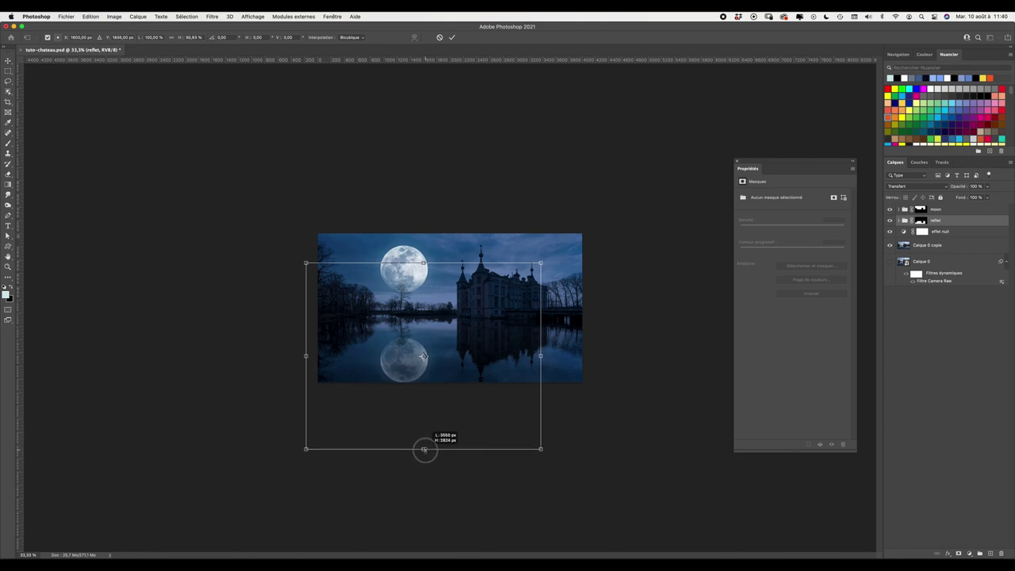
left_click_drag(424, 445, 424, 450)
left_click_drag(421, 414, 421, 413)
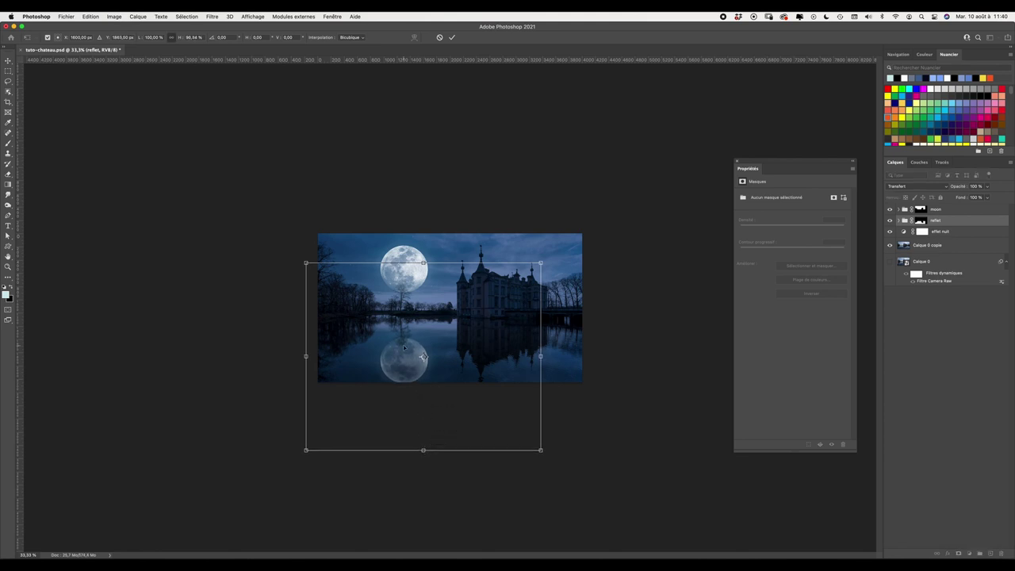
key("Return")
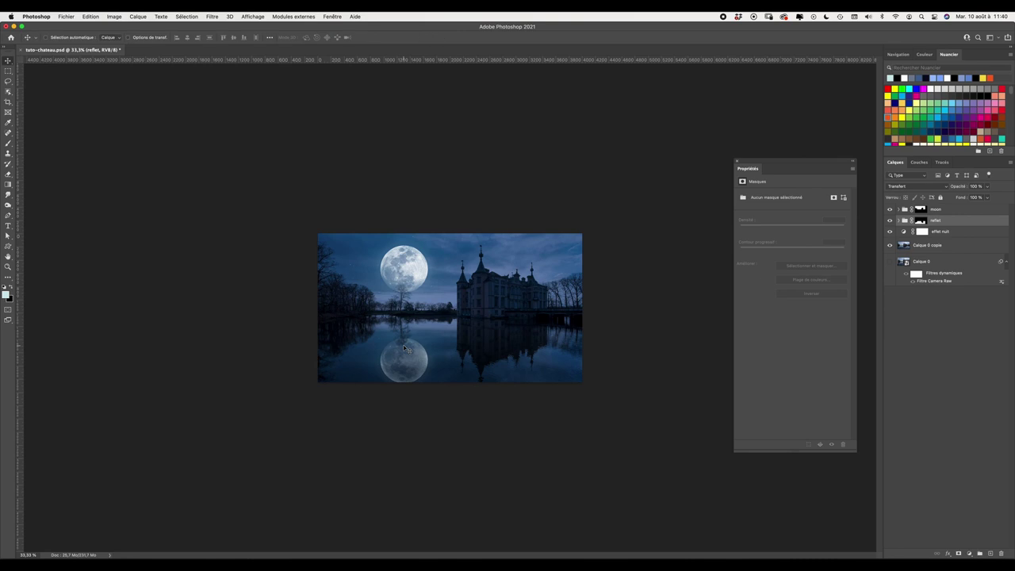
key("ctrl+plus")
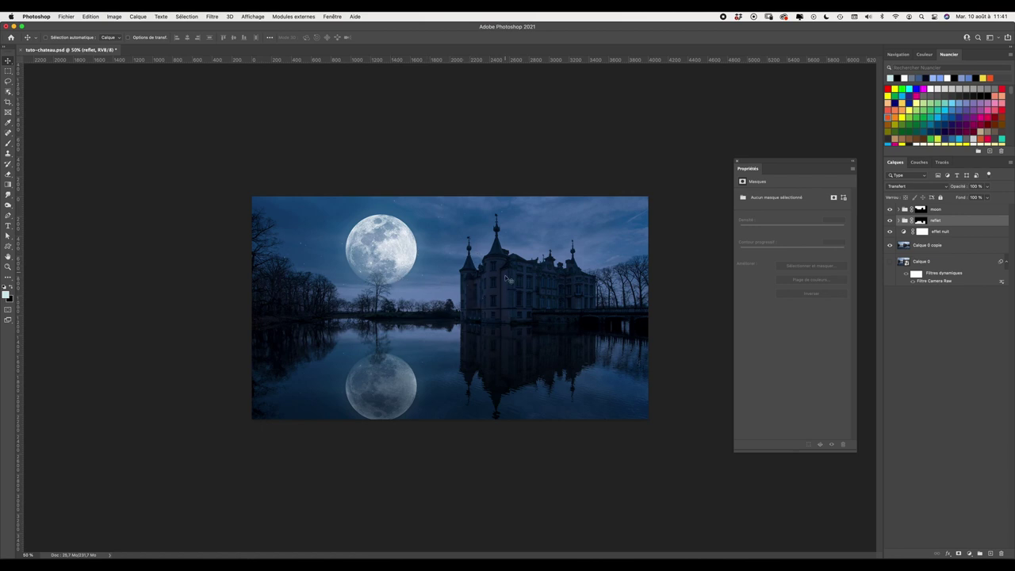
Zoom to 200%, target the moon group's mask, and pan toward the castle façade.
key("ctrl+plus")
key("ctrl+plus")
key("ctrl+plus")
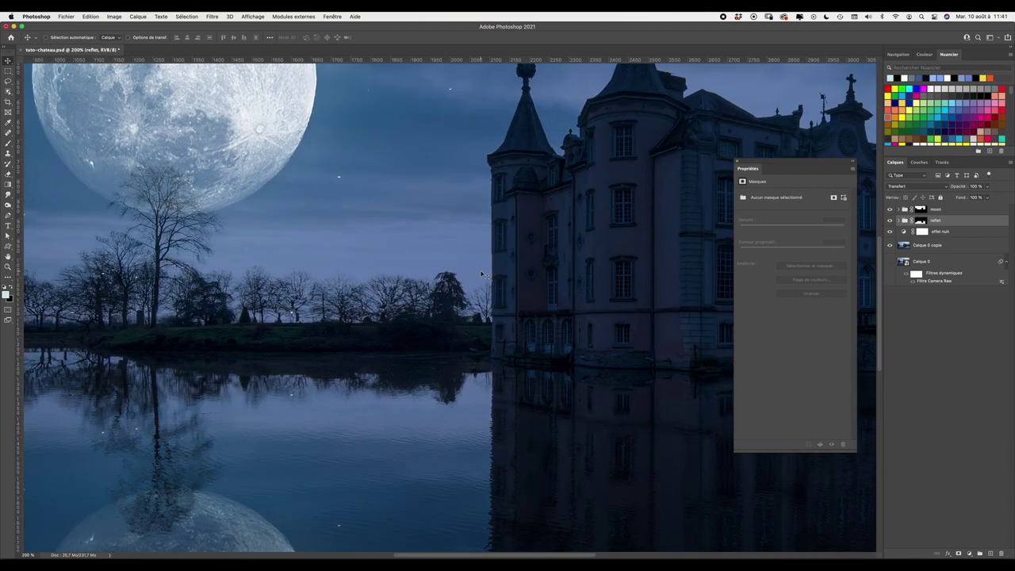
left_click(972, 209)
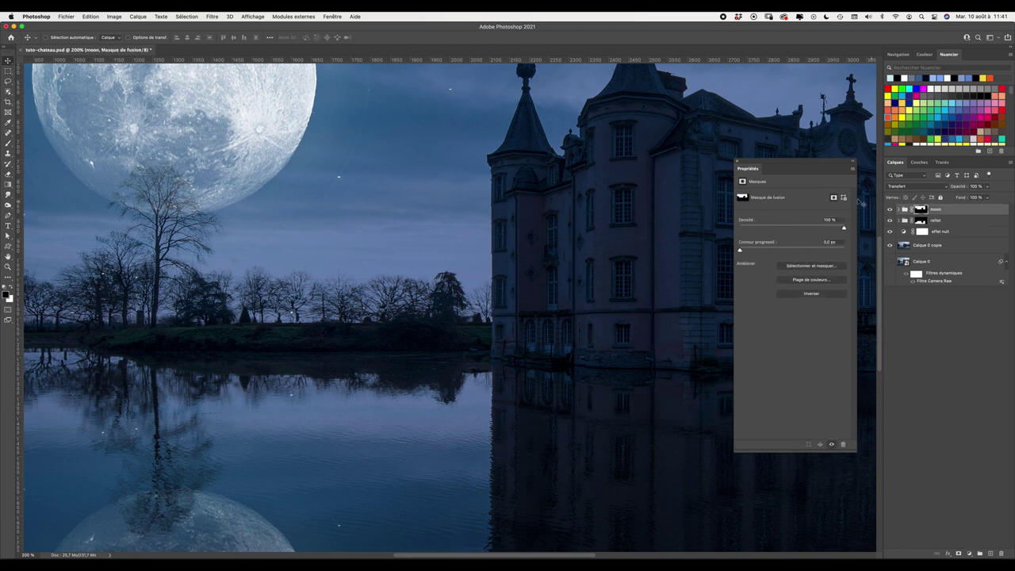
left_click(738, 162)
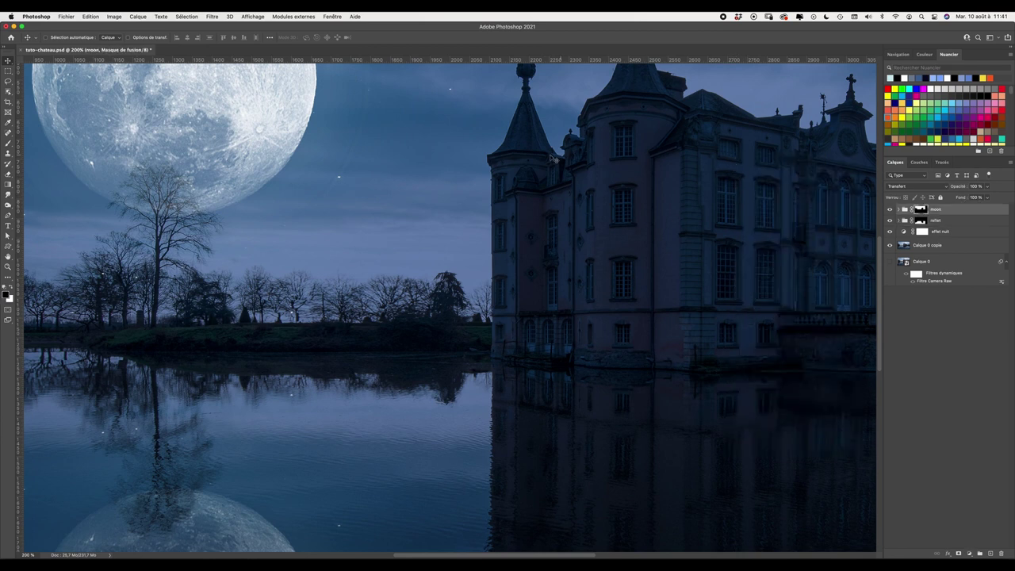
left_click_drag(627, 255, 476, 397)
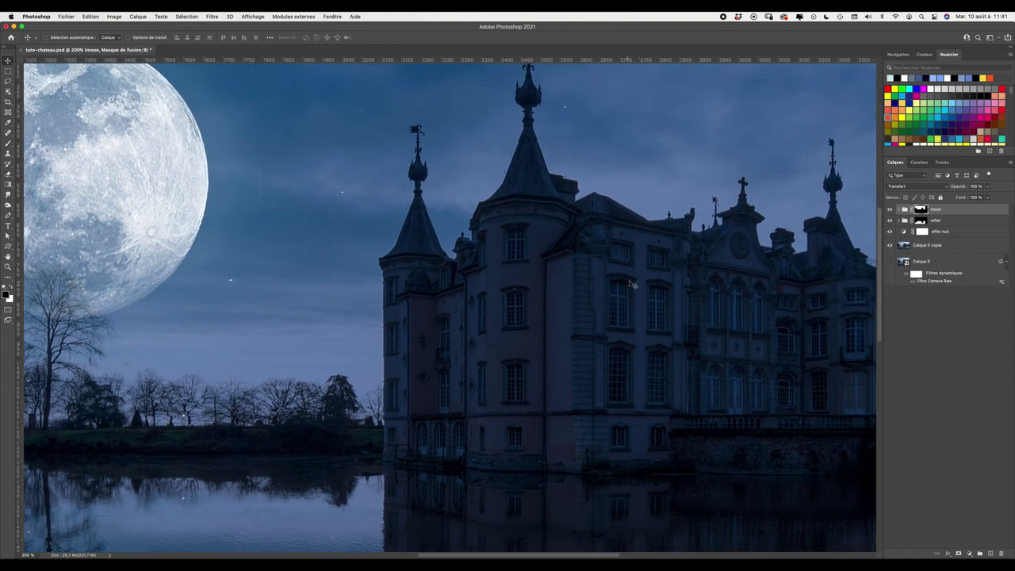
Add a Courbes adjustment layer, raising the RVB curve and lifting the black point.
left_click(968, 552)
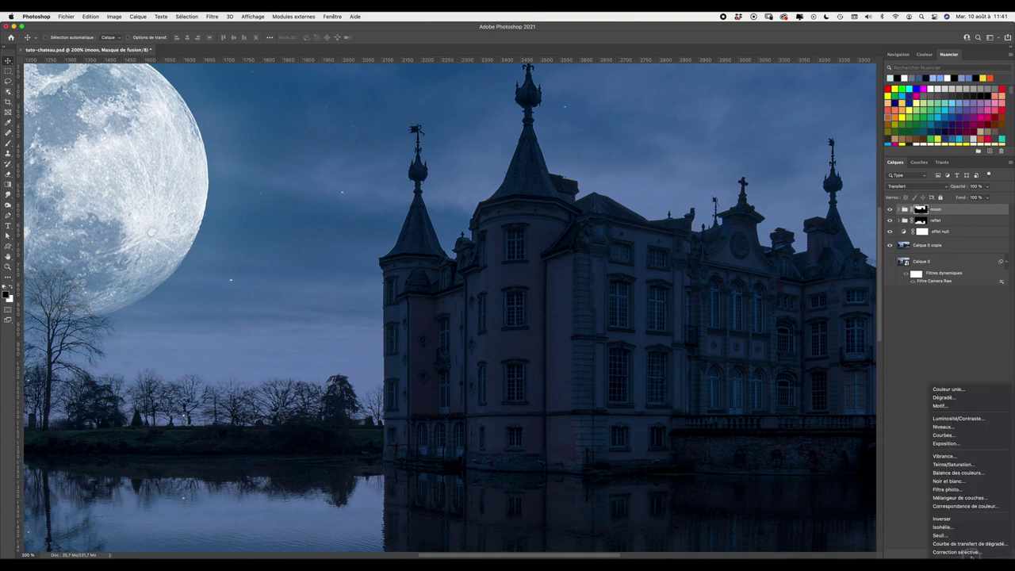
left_click(967, 435)
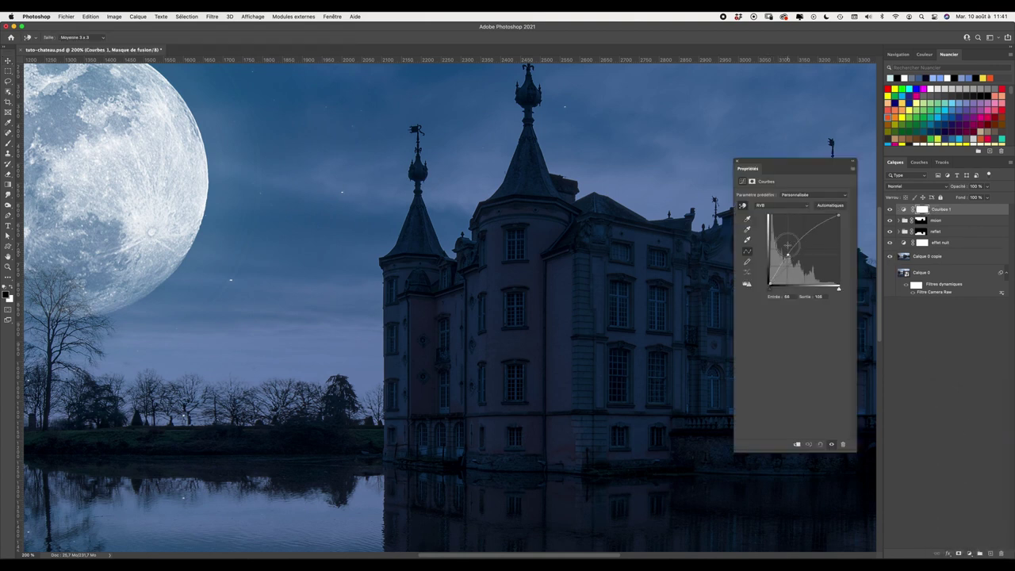
left_click_drag(787, 266, 794, 229)
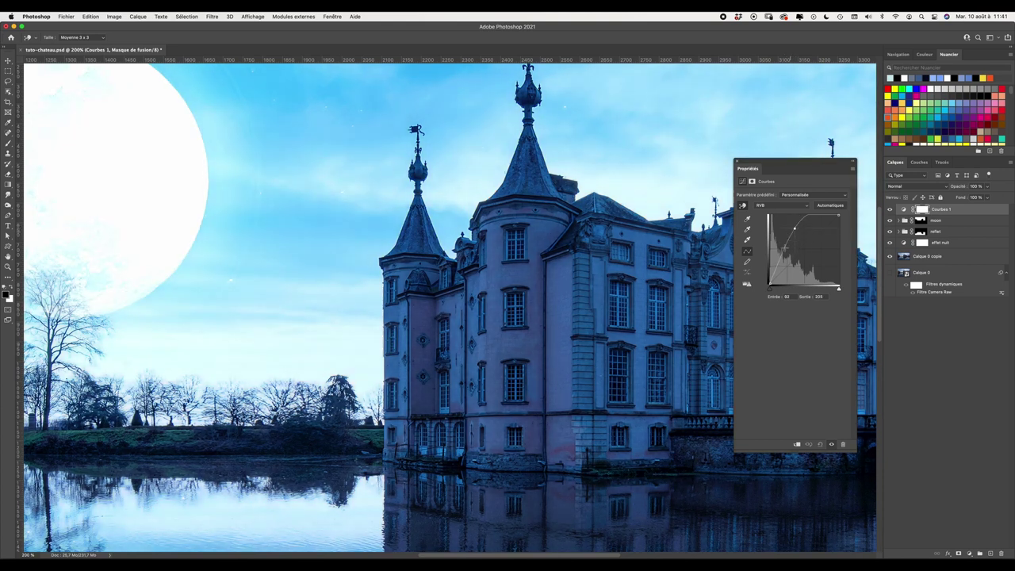
left_click_drag(768, 284, 769, 282)
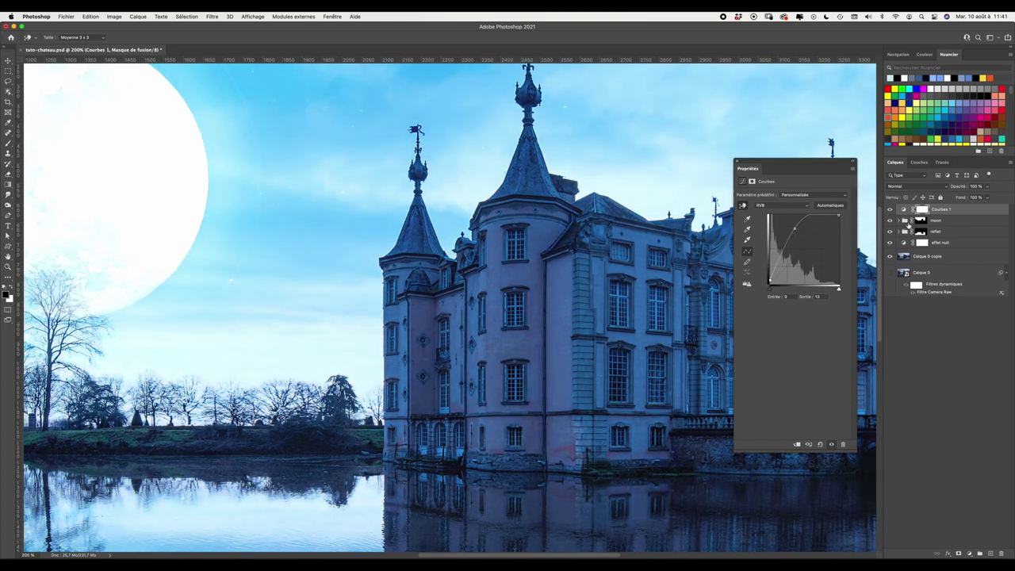
Set Courbes 1 to Incrustation and invert its mask to hide the effect.
left_click(907, 188)
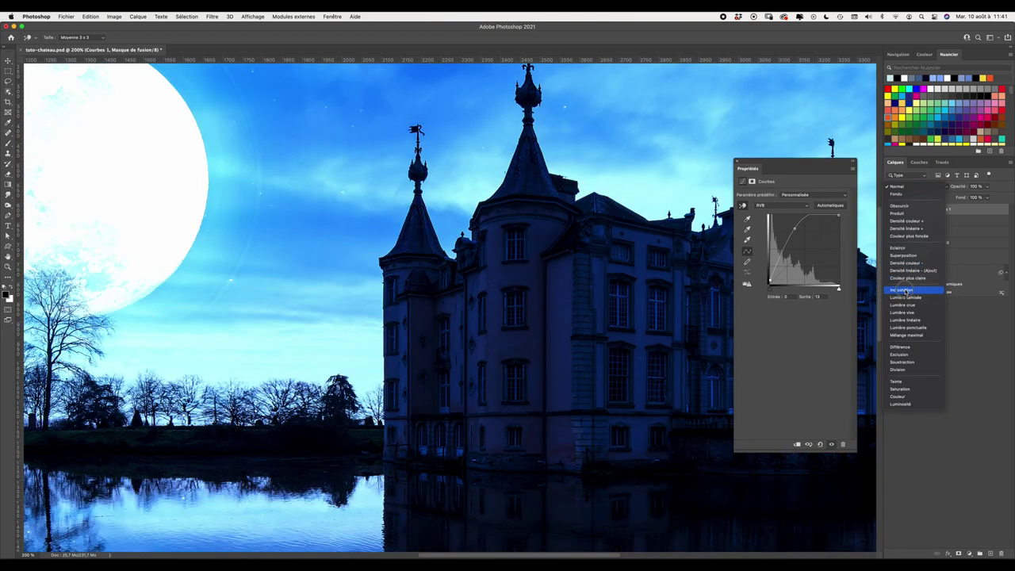
left_click(907, 290)
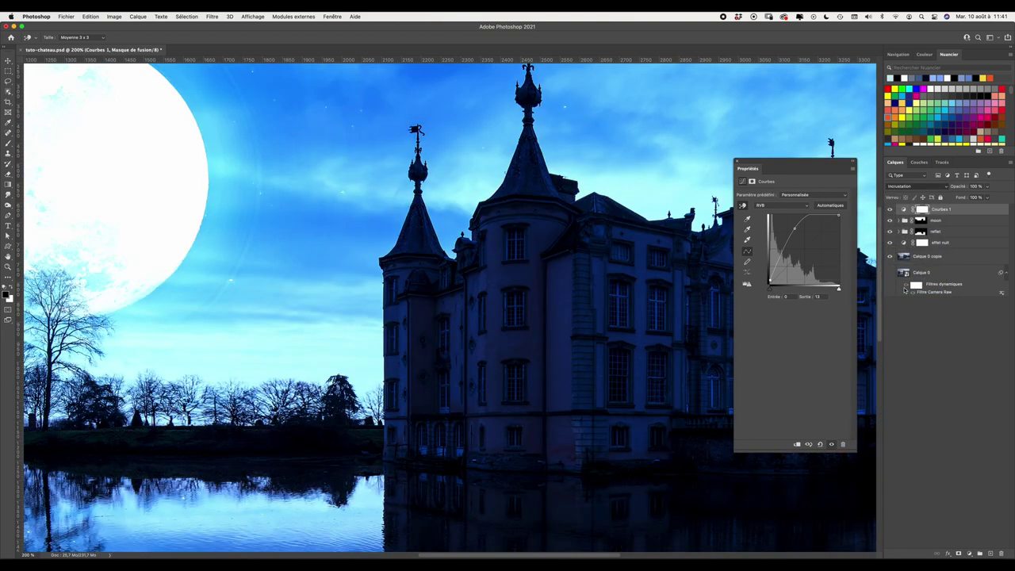
left_click(921, 212)
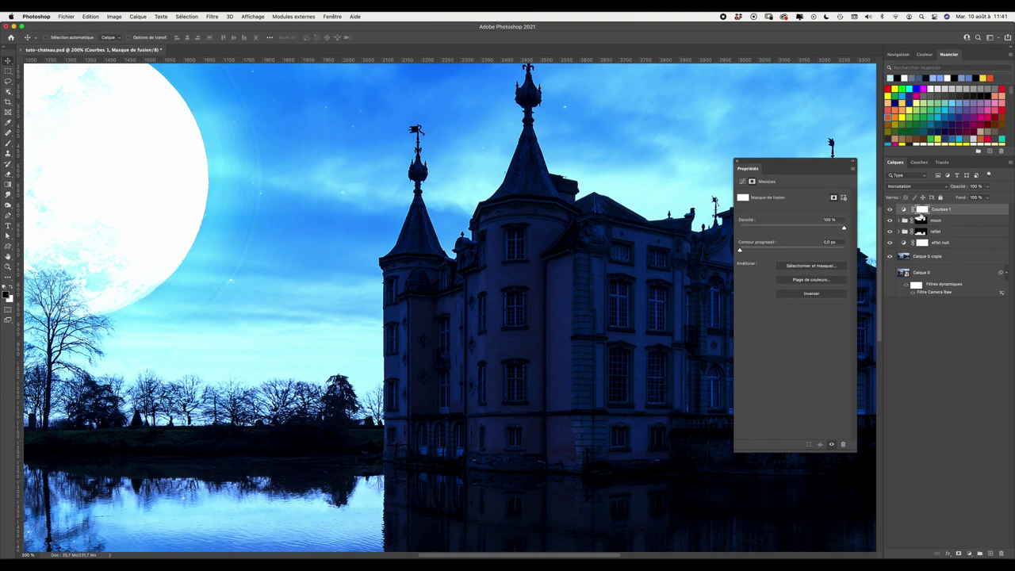
left_click(810, 293)
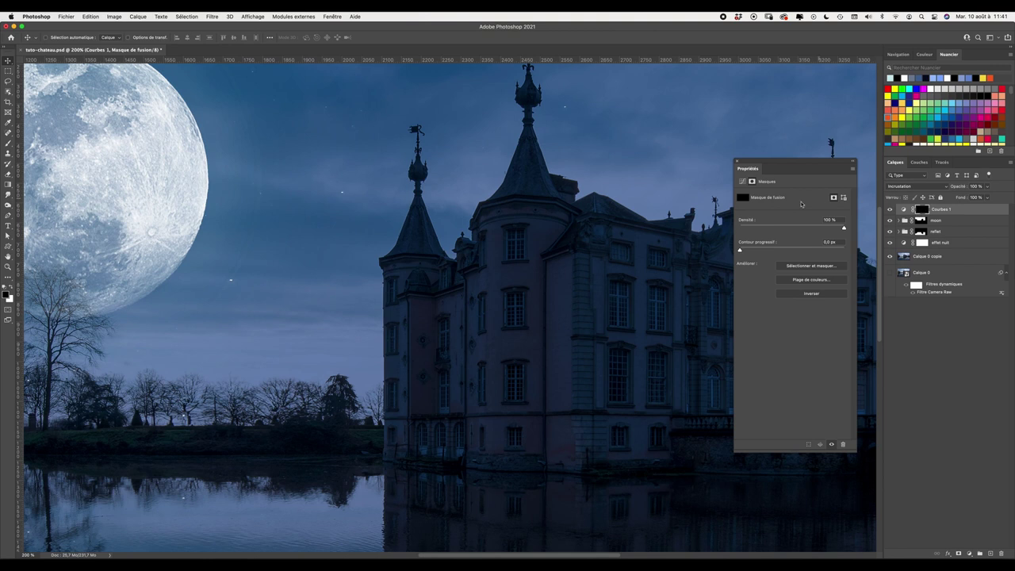
Set a 416 px soft brush, hide Courbes 1, moon, reflet and effet nuit, and select Calque 0 copie.
key("b")
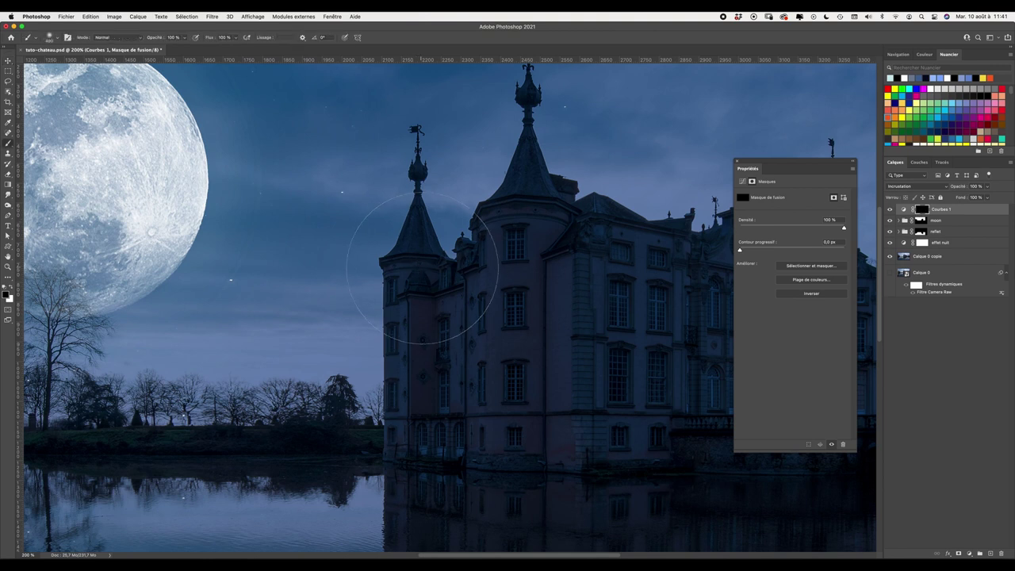
mouse_move(453, 307)
left_mouse_down()
mouse_move(356, 294)
mouse_move(412, 306)
mouse_move(412, 321)
left_mouse_up()
key("super+minus")
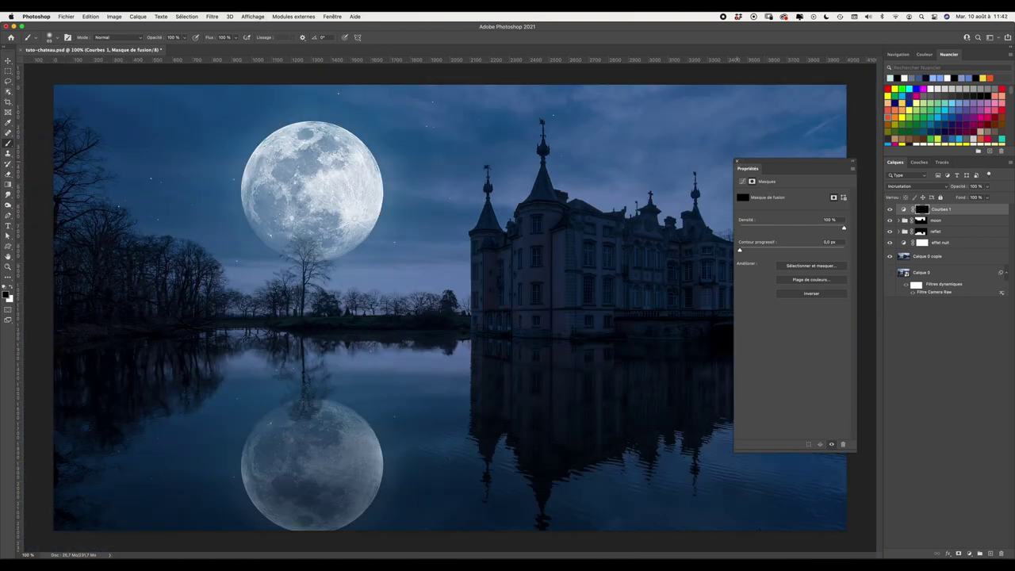
left_click(852, 161)
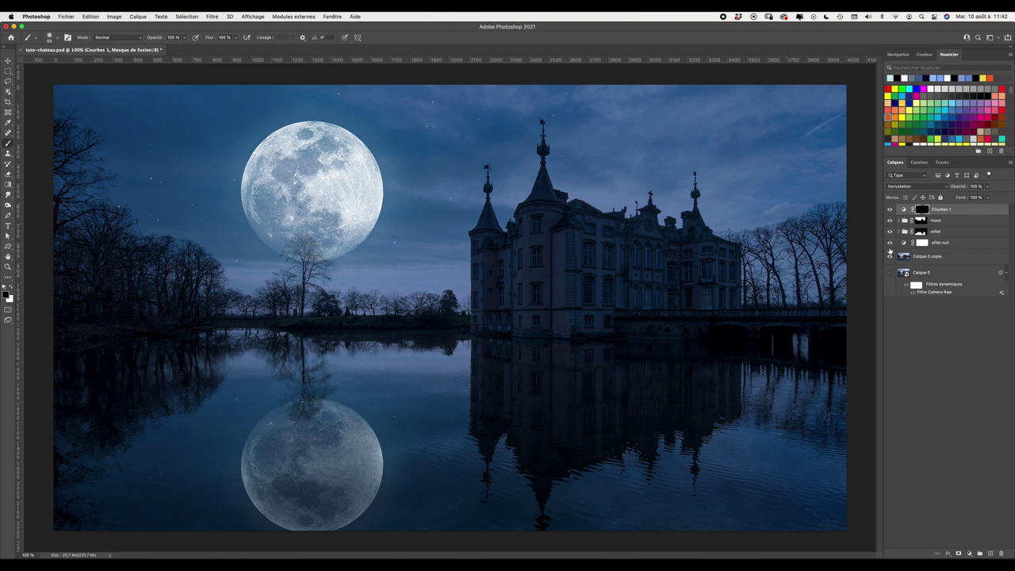
left_click_drag(890, 209, 892, 244)
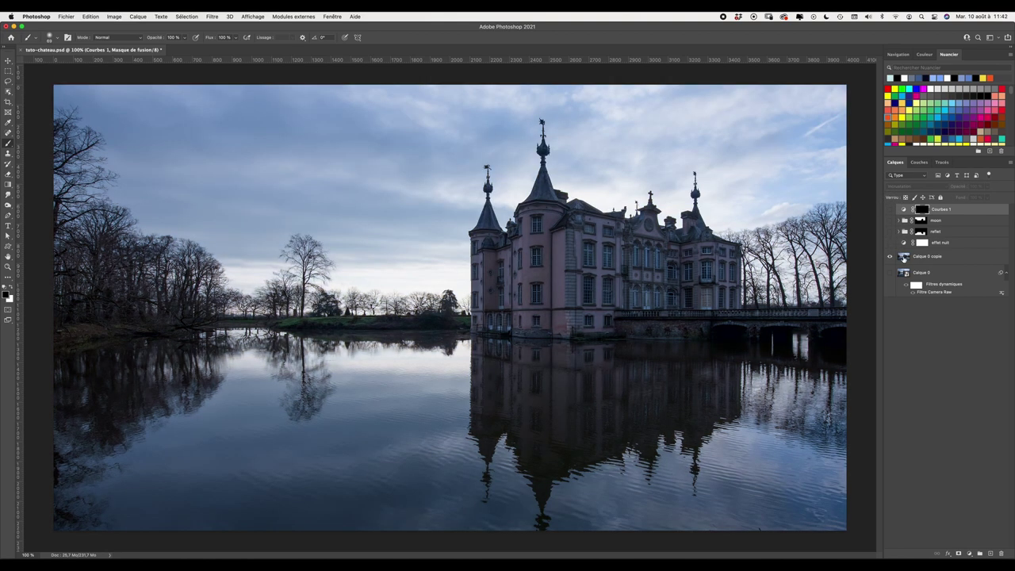
left_click(904, 259)
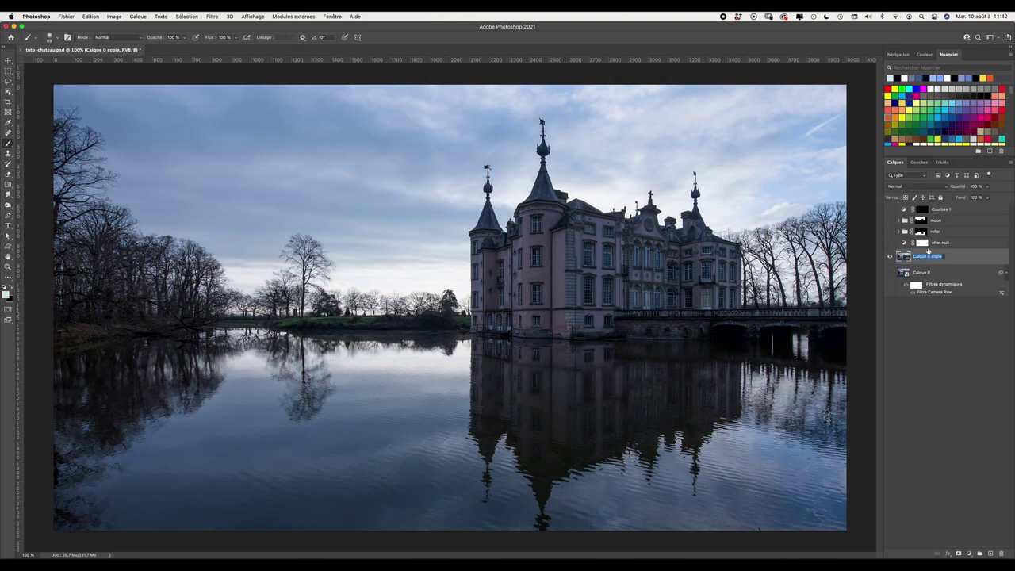
Rename the base layer 'chateau', box-select the castle, and show the night, moon, reflet and curves layers.
type("chateau")
key("Return")
left_click(7, 92)
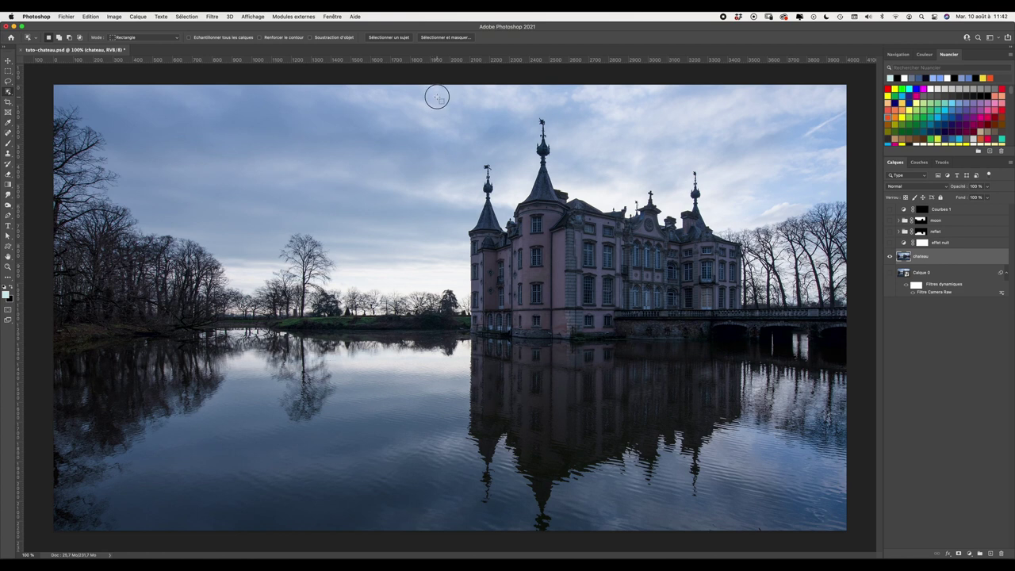
left_click_drag(437, 97, 769, 343)
left_click_drag(890, 209, 890, 242)
left_click(922, 209)
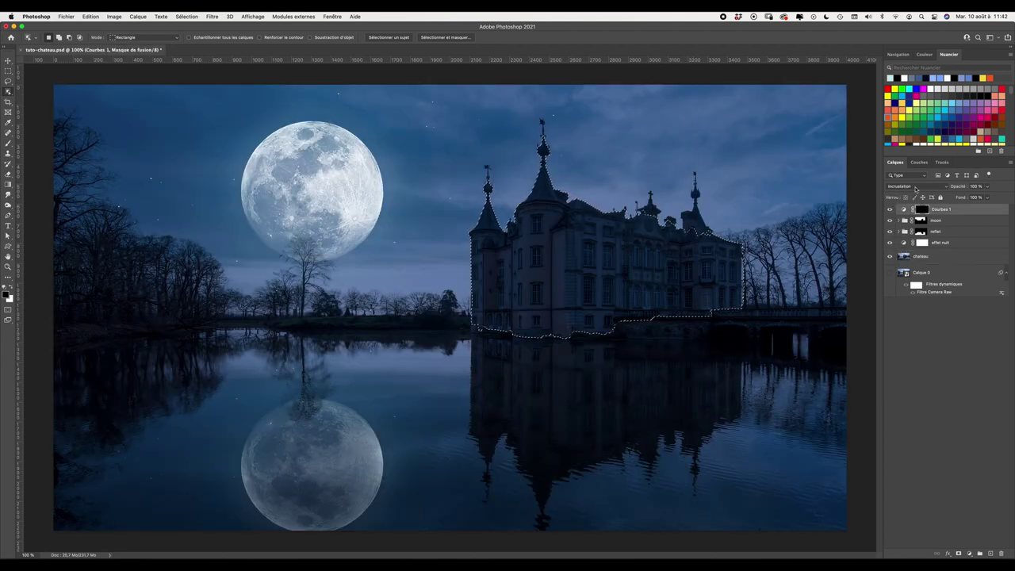
Paint white at 55% brush opacity on the Courbes 1 mask over the left turret roof.
key("ctrl+plus")
key("ctrl+plus")
key("ctrl+plus")
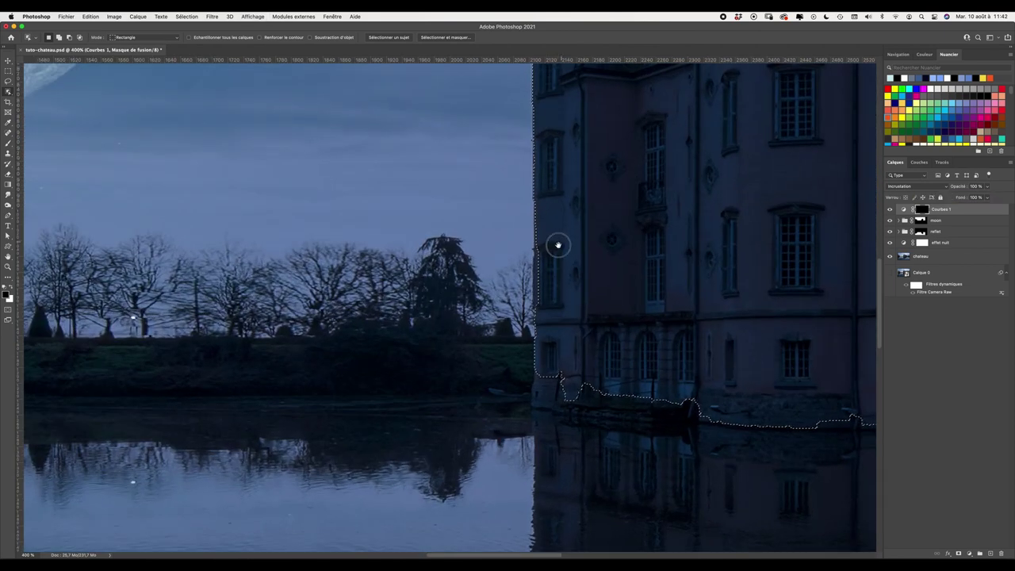
scroll(557, 245, "up", 5)
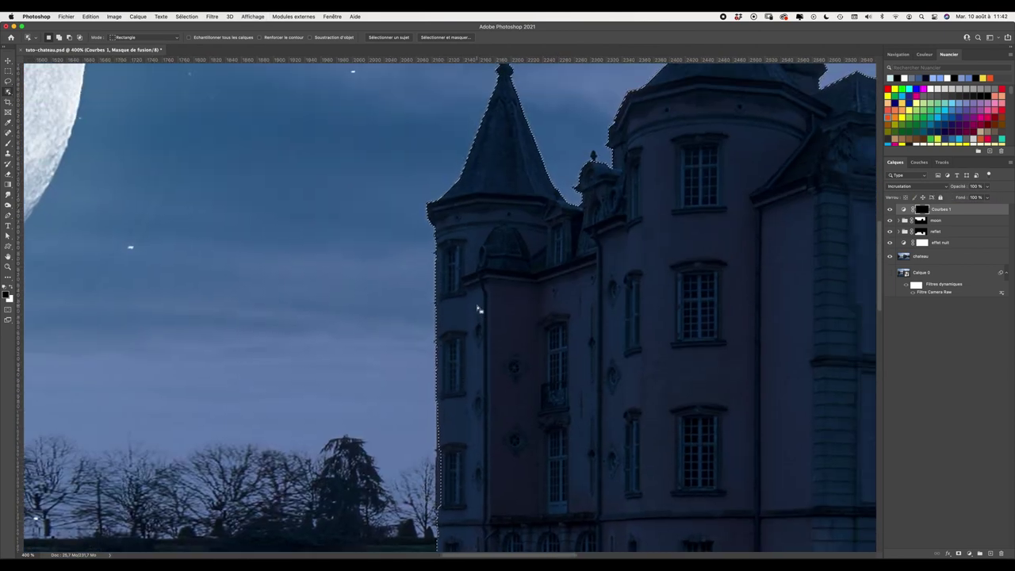
key("b")
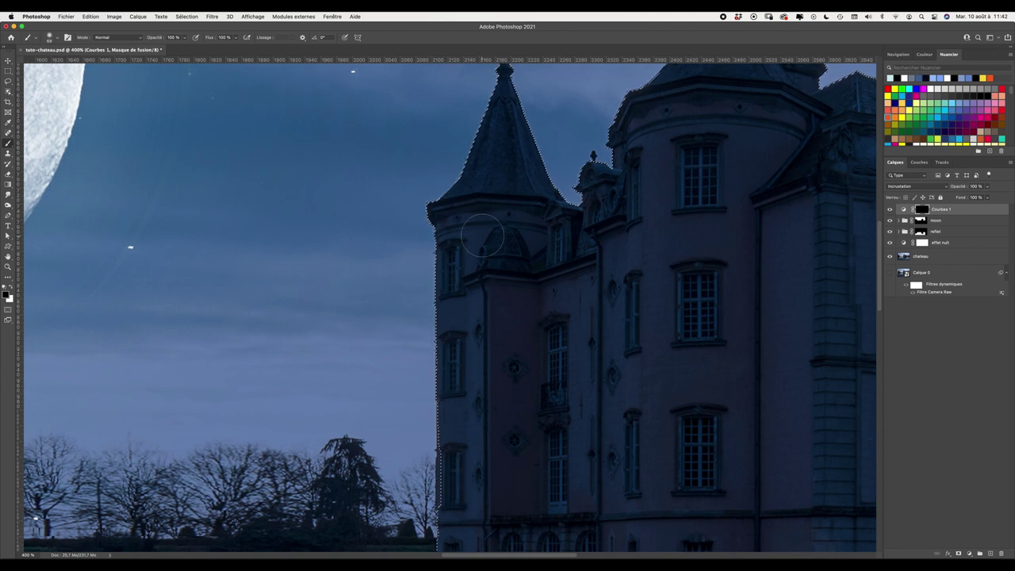
left_click_drag(496, 172, 487, 225)
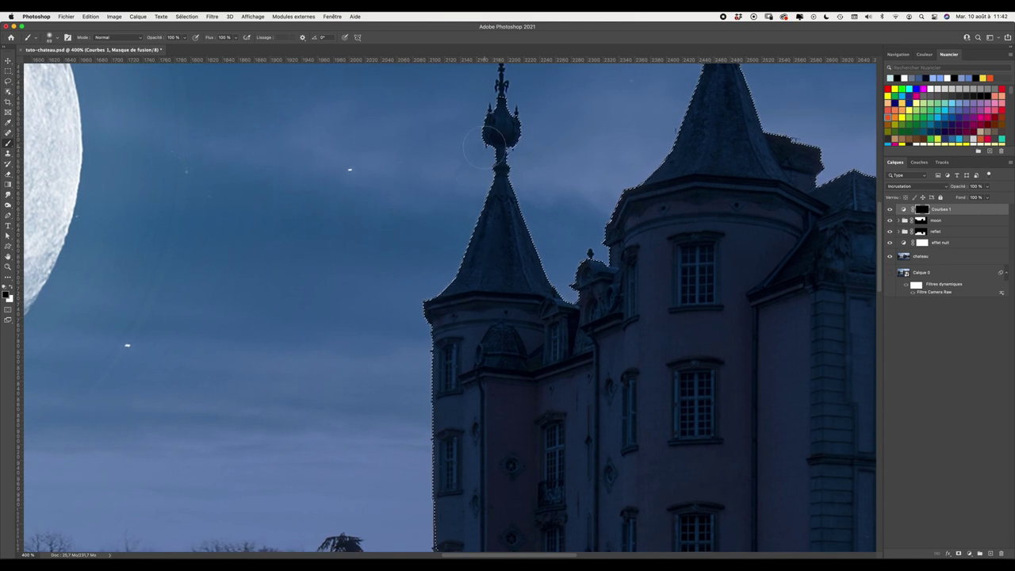
left_click(185, 37)
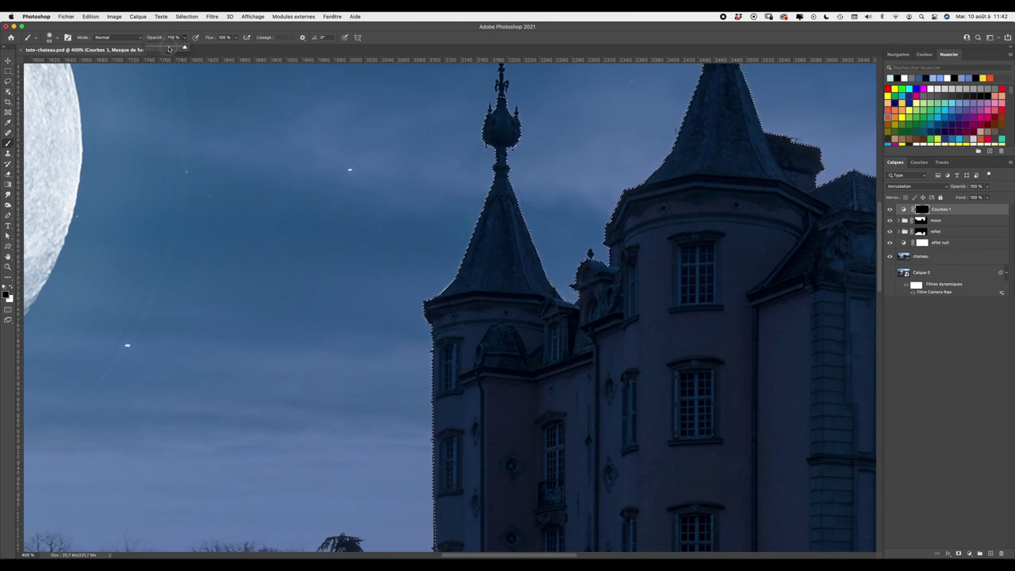
left_click_drag(173, 49, 168, 49)
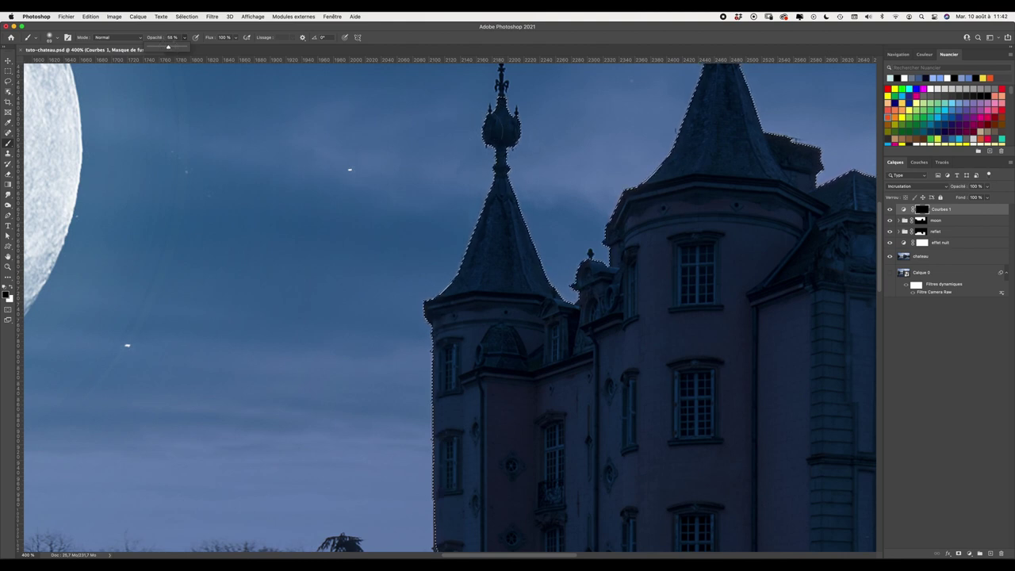
left_click_drag(168, 49, 167, 49)
key("x")
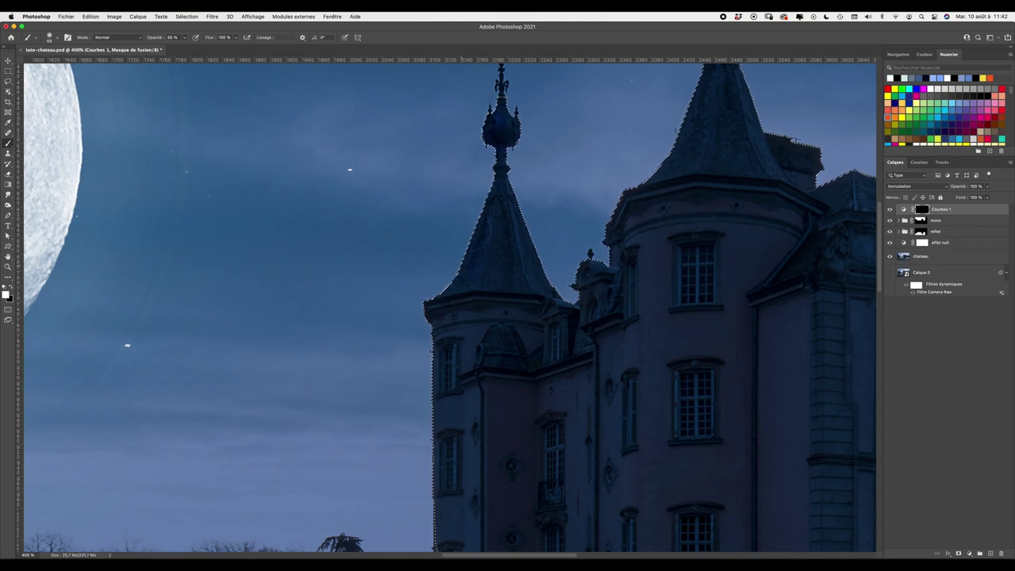
left_click_drag(459, 264, 445, 312)
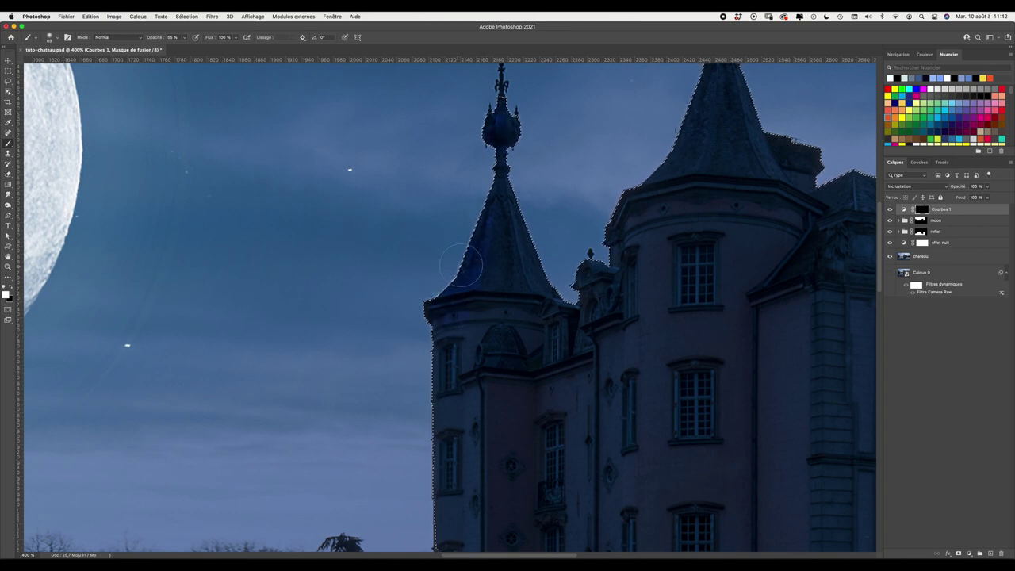
left_click(916, 185)
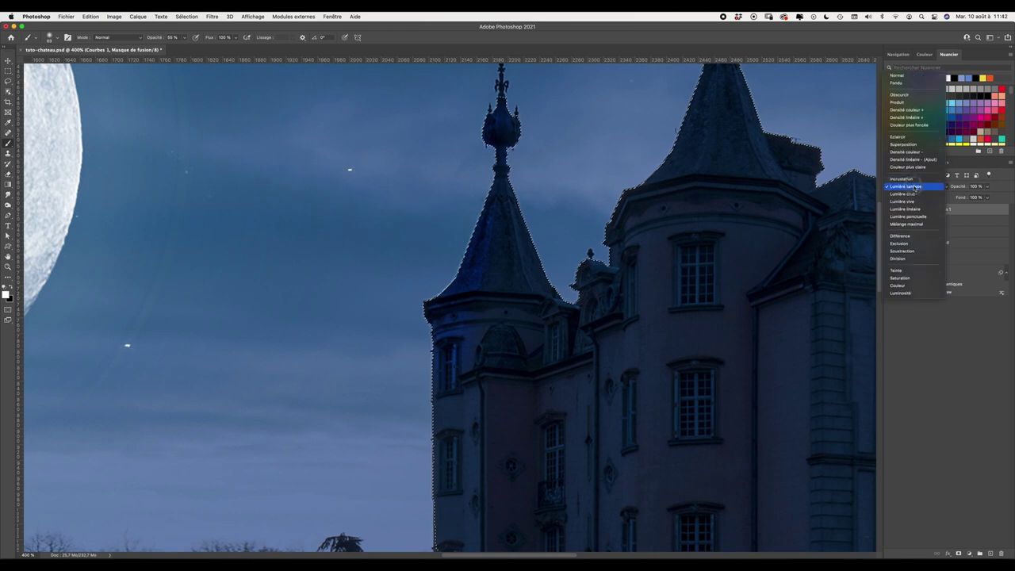
Switch Courbes 1 to Superposition blend mode and reframe the view on the castle.
left_click(912, 148)
mouse_move(456, 226)
left_mouse_down()
mouse_move(516, 369)
mouse_move(604, 303)
left_mouse_up()
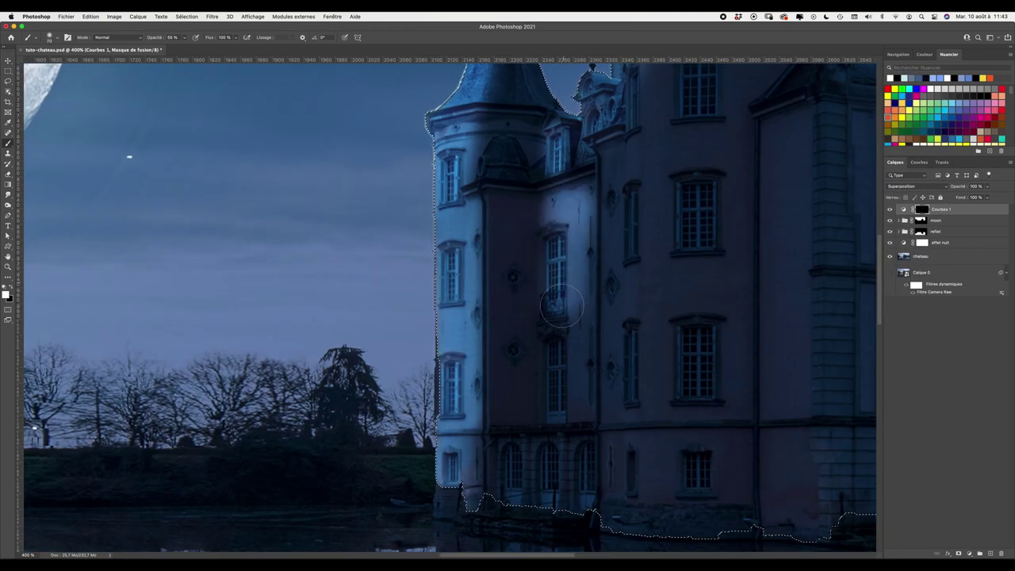
scroll(604, 304, "down", 4)
scroll(579, 309, "down", 3)
scroll(555, 311, "down", 2)
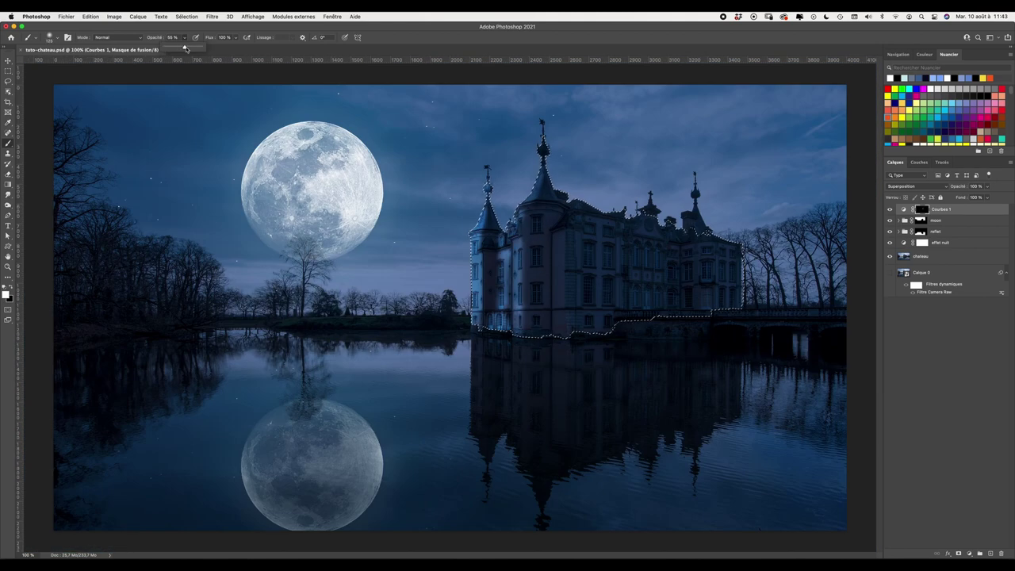
key("3")
key("9")
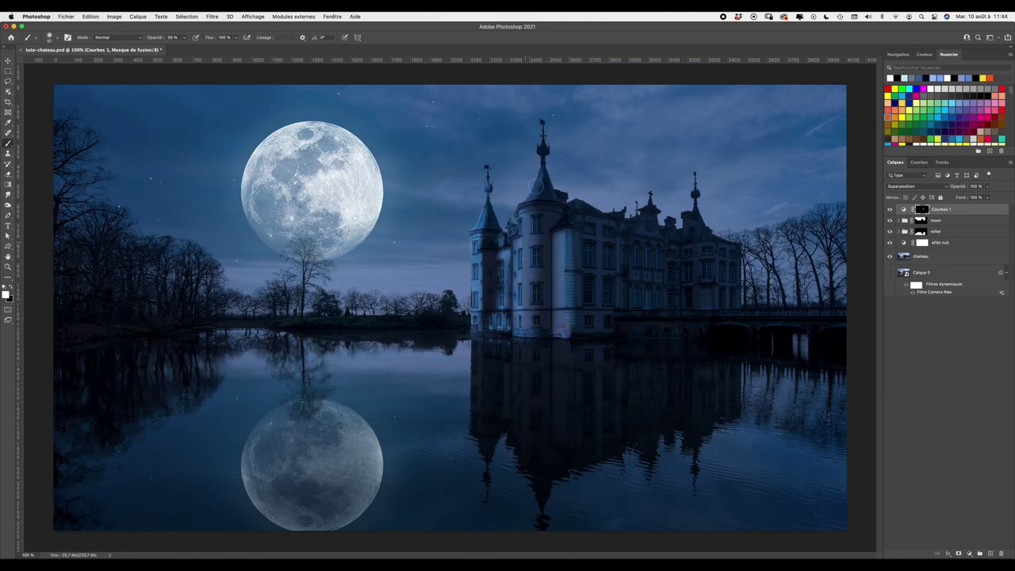
scroll(458, 307, "up", 5)
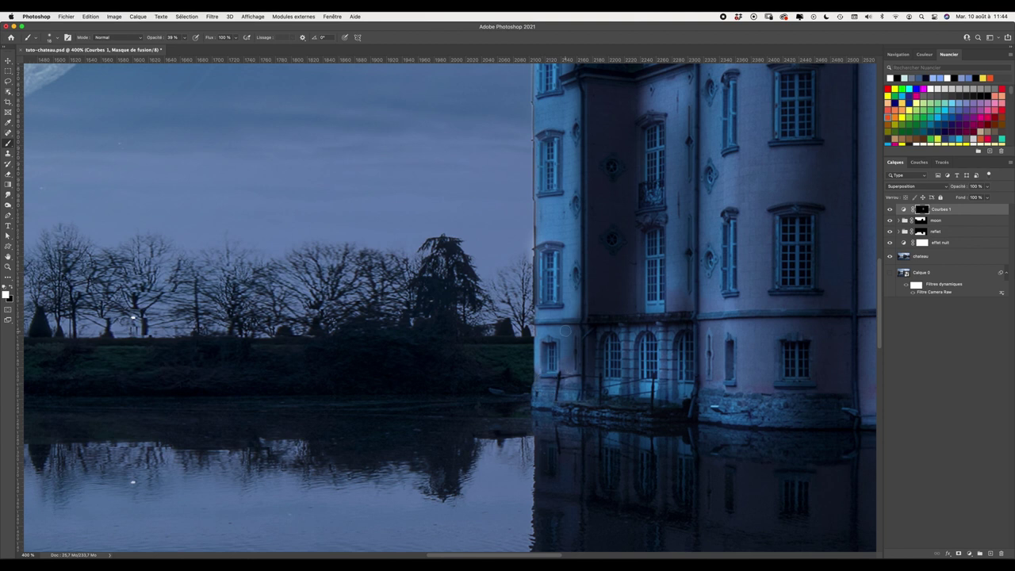
scroll(548, 358, "down", 5)
scroll(547, 317, "up", 2)
scroll(530, 151, "up", 1)
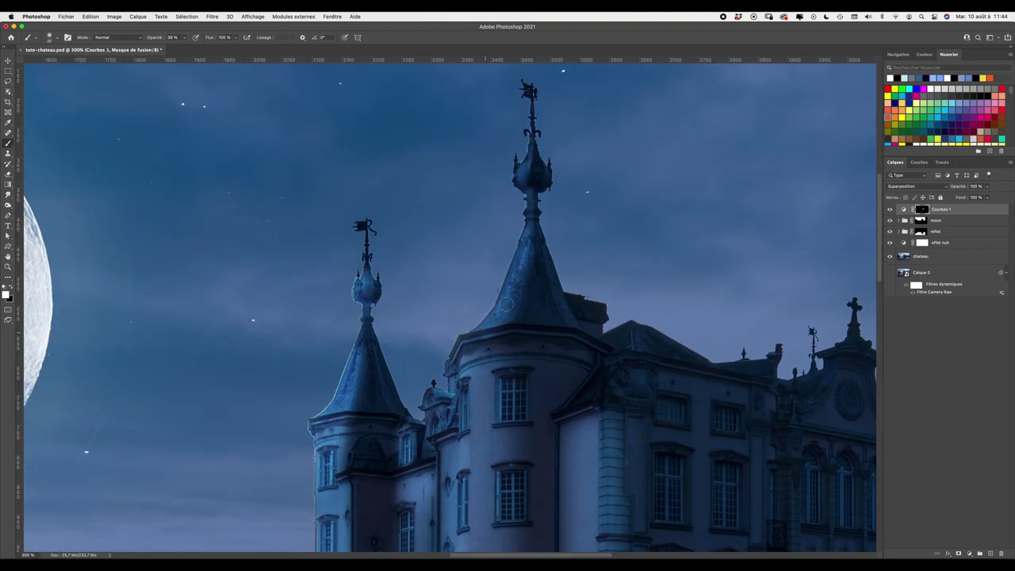
left_click_drag(566, 337, 413, 266)
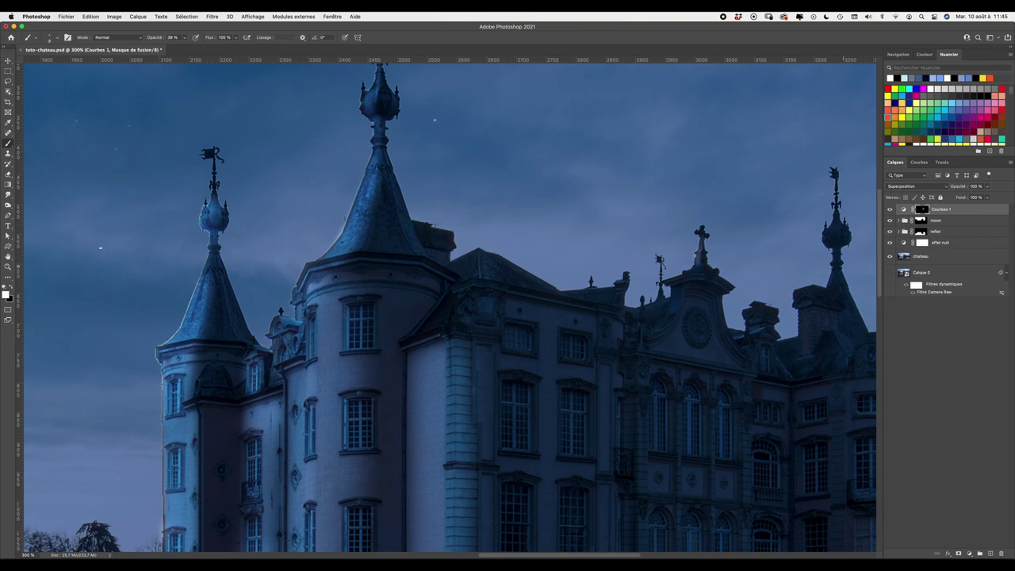
Paint black at 73% brush opacity along the tower's left edge on the Courbes 1 mask.
key("x")
key("x")
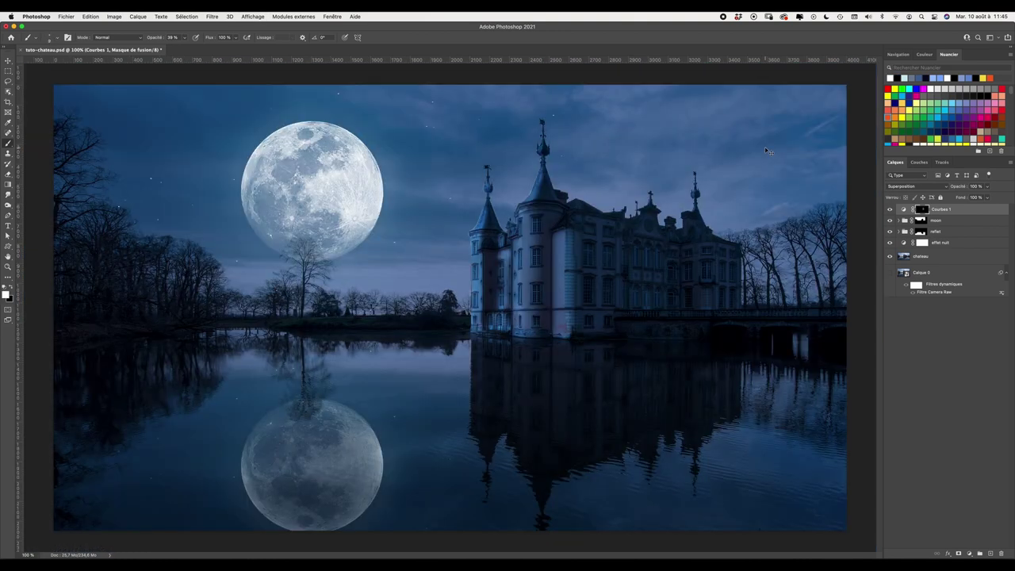
mouse_move(507, 317)
left_mouse_down()
mouse_move(670, 359)
mouse_move(535, 261)
left_mouse_up()
key("0")
key("8")
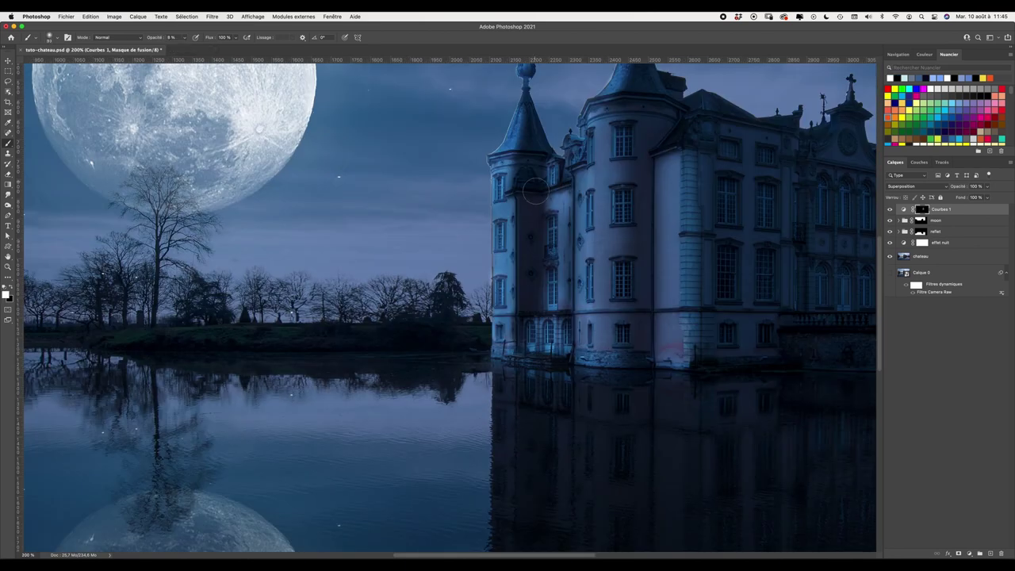
scroll(515, 162, "up", 3)
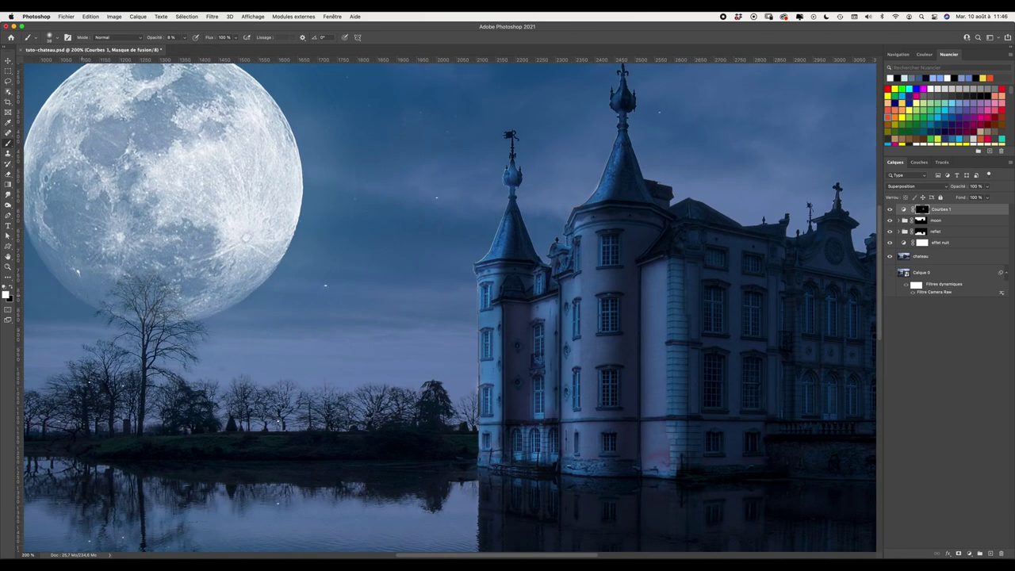
key("7")
key("3")
left_click_drag(470, 290, 469, 336)
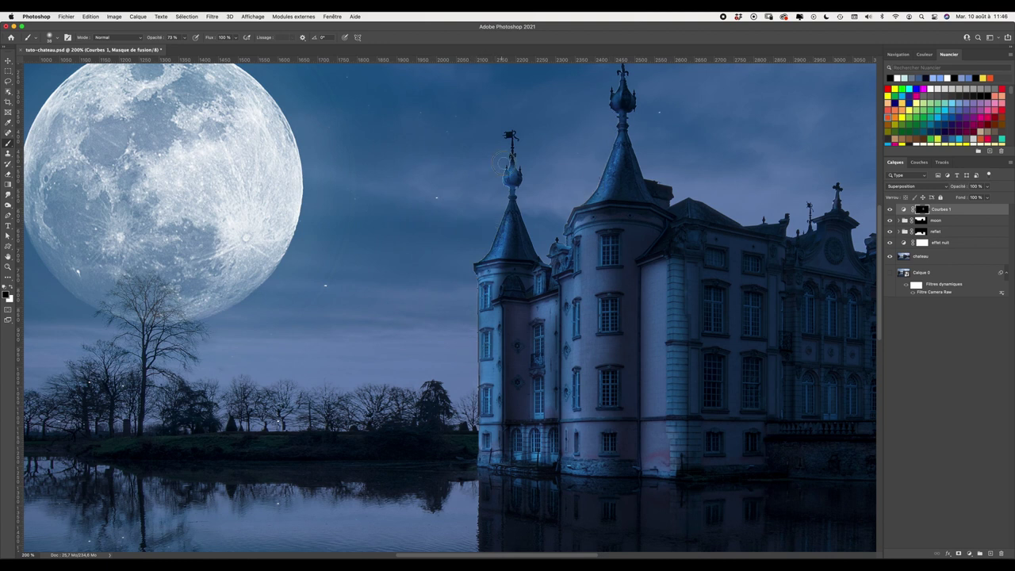
key("super+minus")
key("super+minus")
key("super+minus")
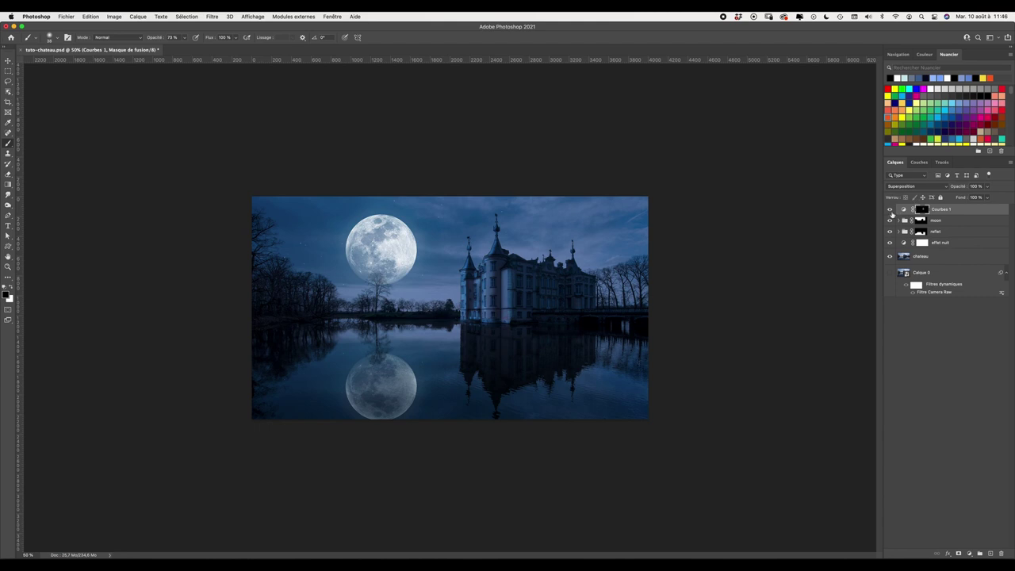
key("super+plus")
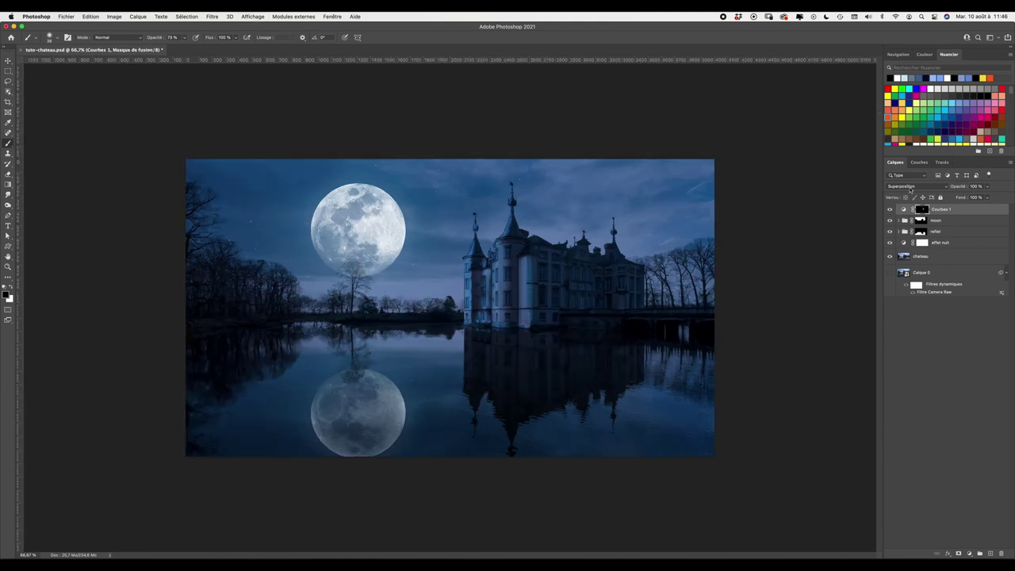
left_click(912, 187)
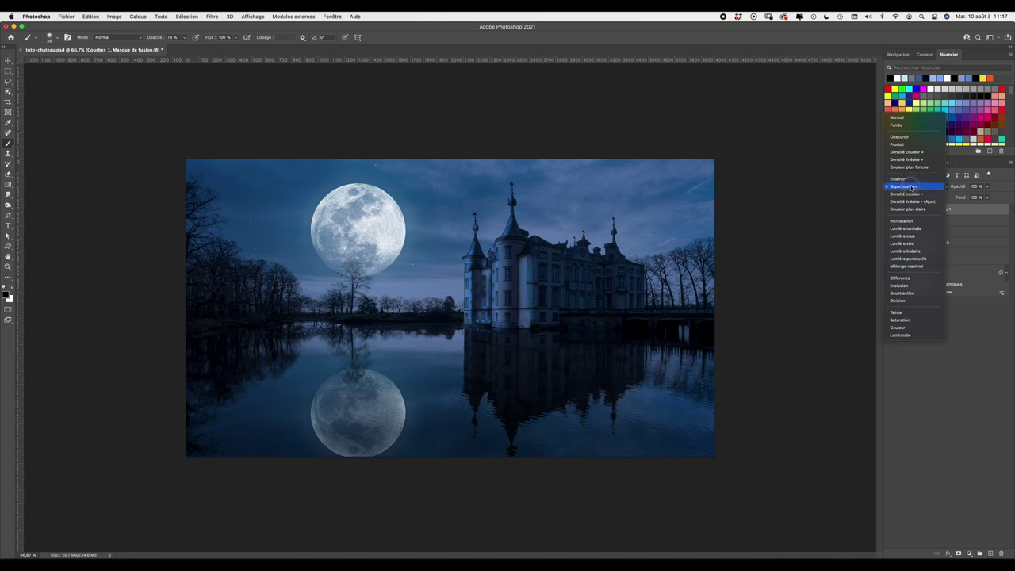
Lower the Courbes 1 layer opacity to 90%, keeping Superposition.
left_click(908, 187)
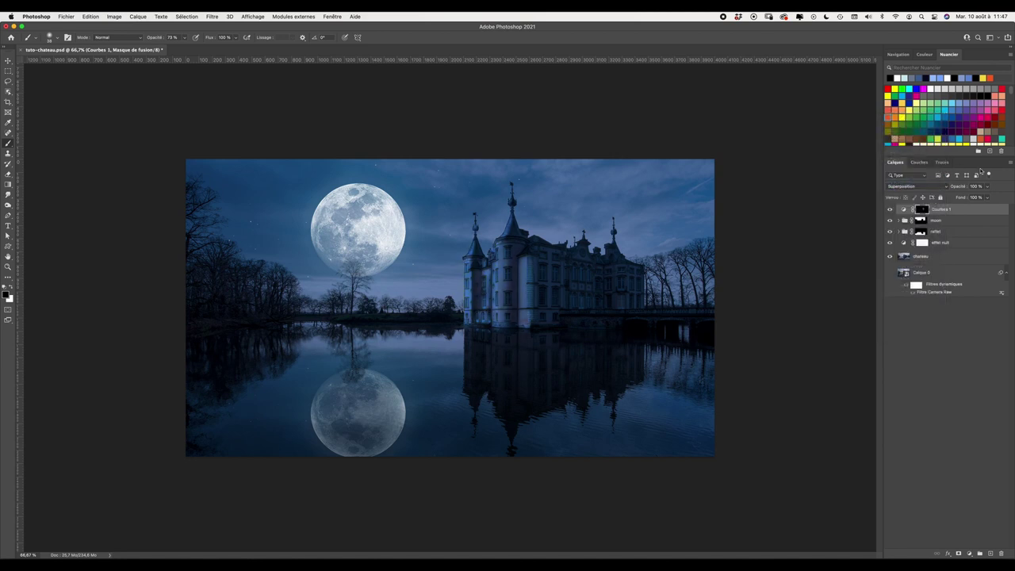
left_click(989, 188)
left_click_drag(989, 198, 984, 197)
Zoom in on the castle facade and add a new empty layer, Calque 2.
scroll(619, 255, "up", 5)
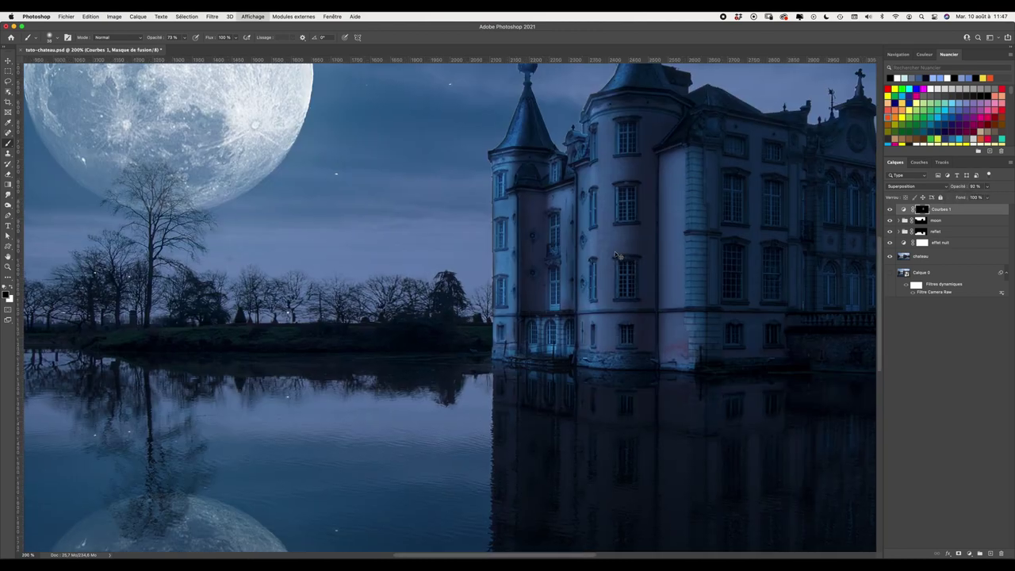
scroll(619, 254, "up", 3)
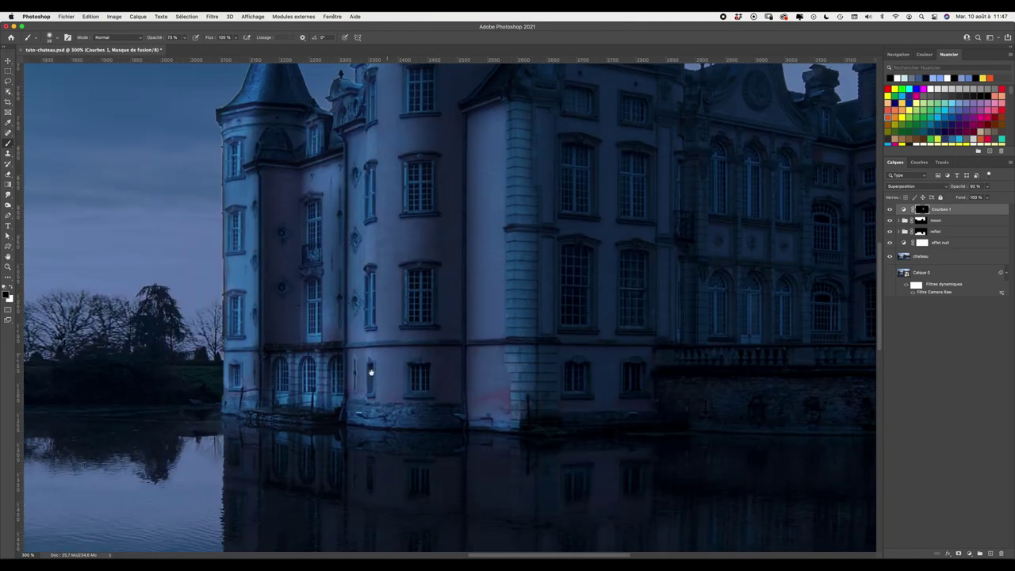
left_click_drag(726, 314, 310, 321)
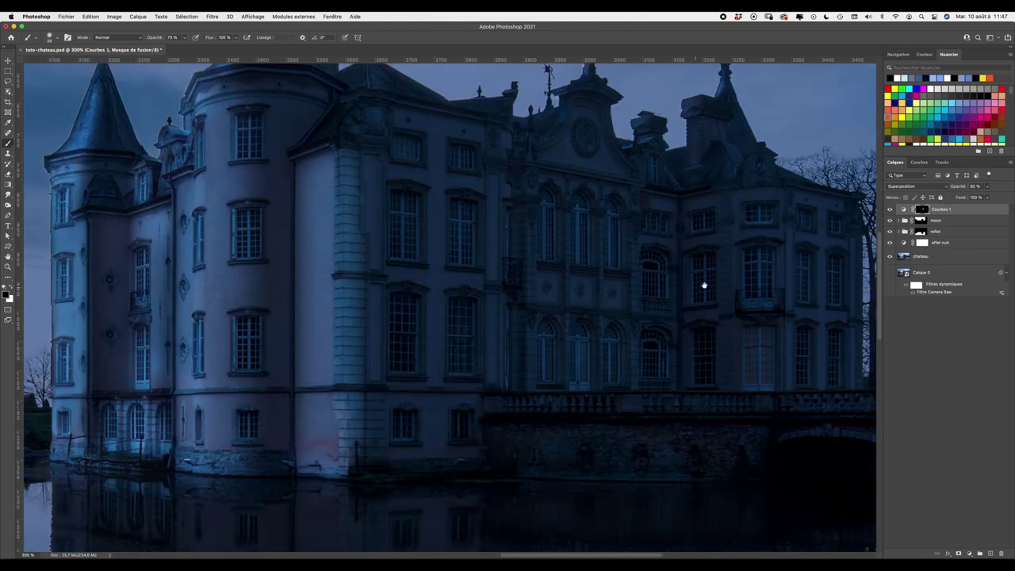
left_click_drag(703, 272, 615, 325)
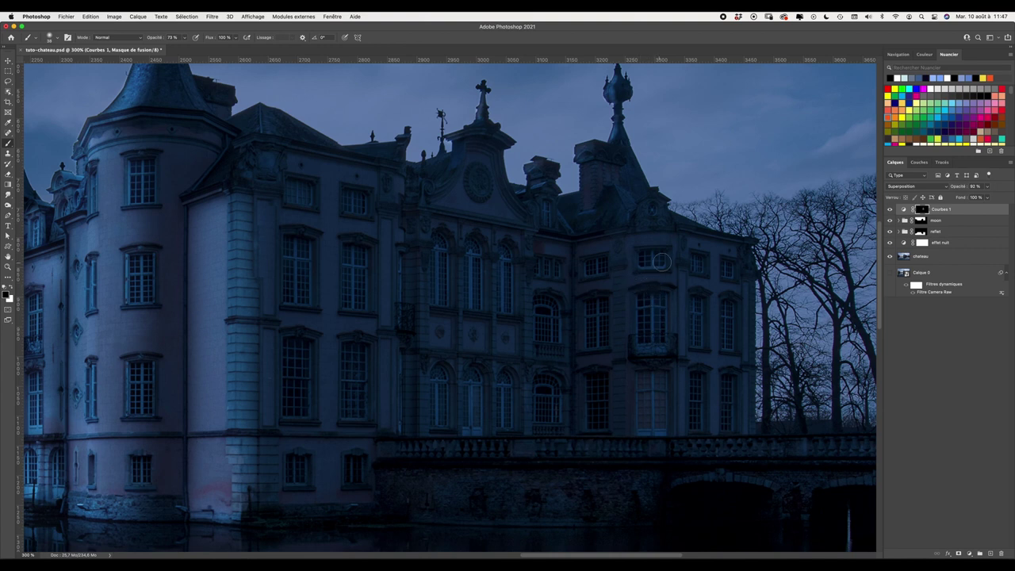
left_click(990, 553)
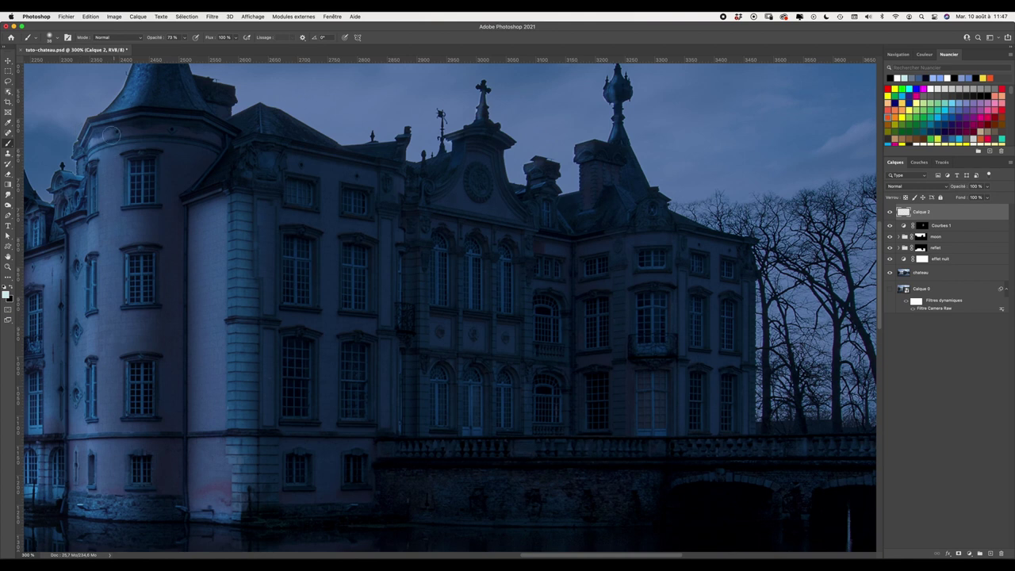
Choose the square 'carre' brush preset and shrink its diameter to a small size.
left_click(56, 40)
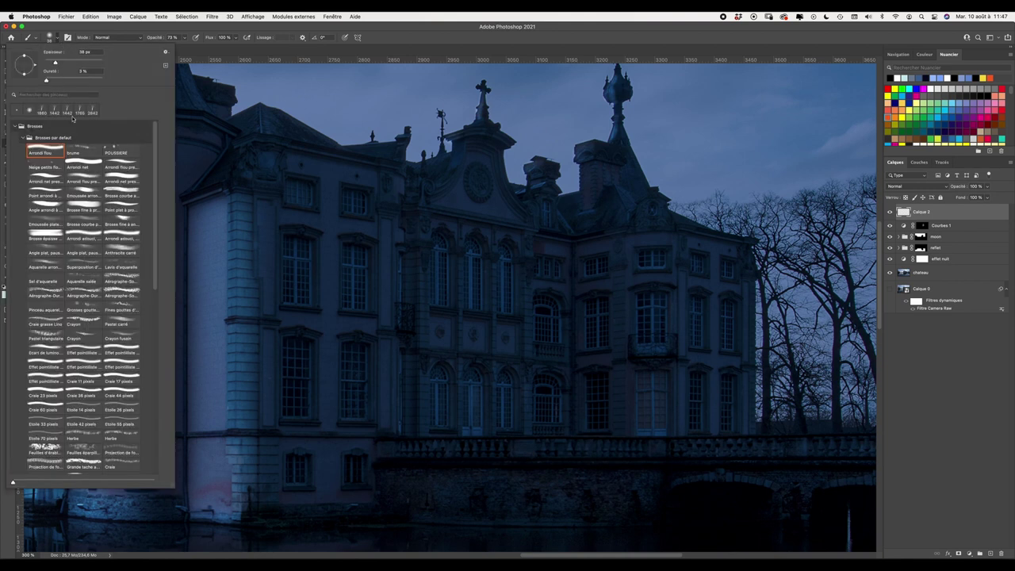
left_click(29, 138)
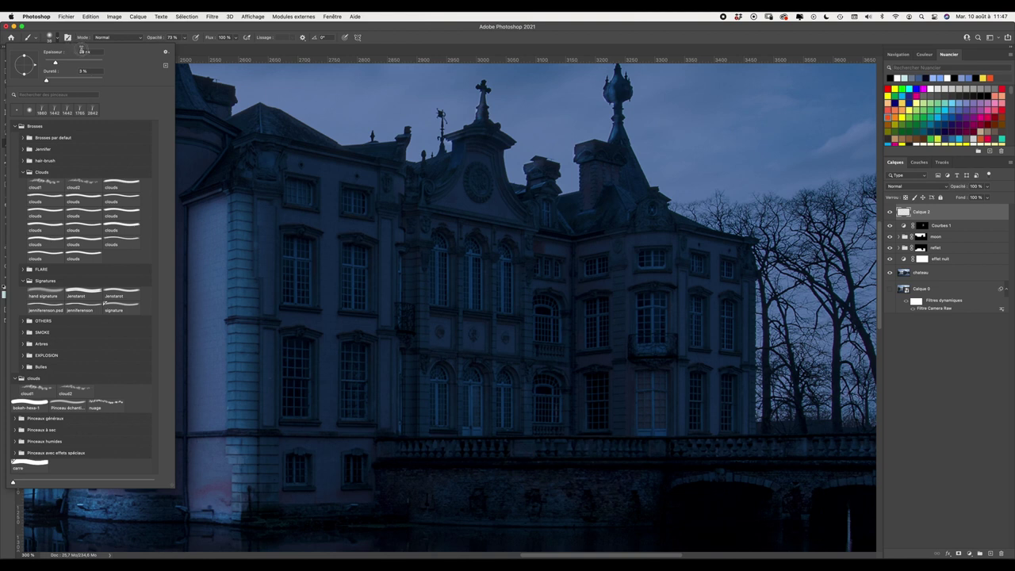
left_click(45, 472)
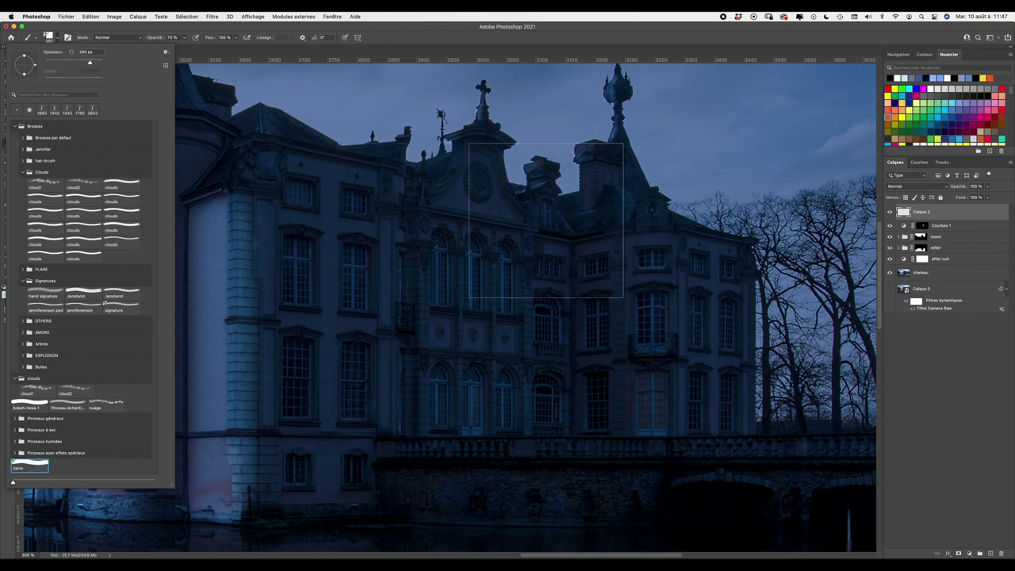
left_click_drag(571, 224, 497, 219)
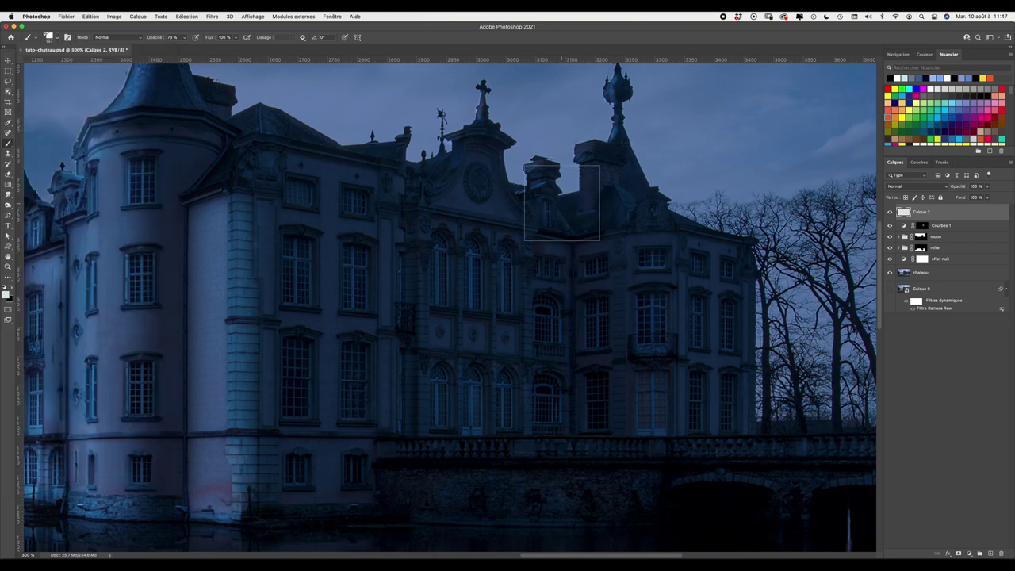
mouse_move(587, 210)
left_mouse_down()
mouse_move(564, 210)
mouse_move(569, 219)
left_mouse_up()
Create a new 500×500 px document at 240 ppi.
left_click(65, 16)
left_click(72, 27)
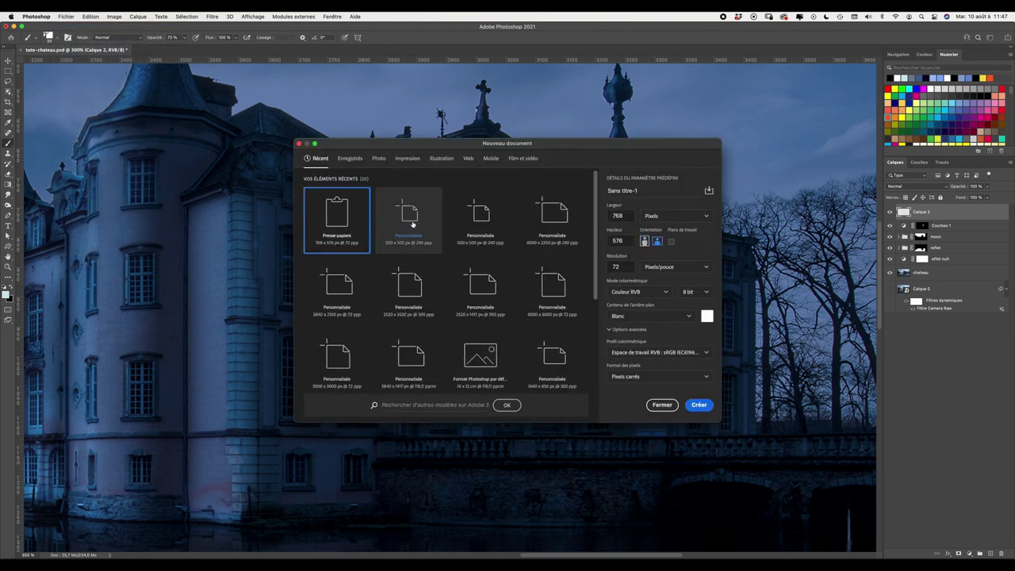
left_click(410, 225)
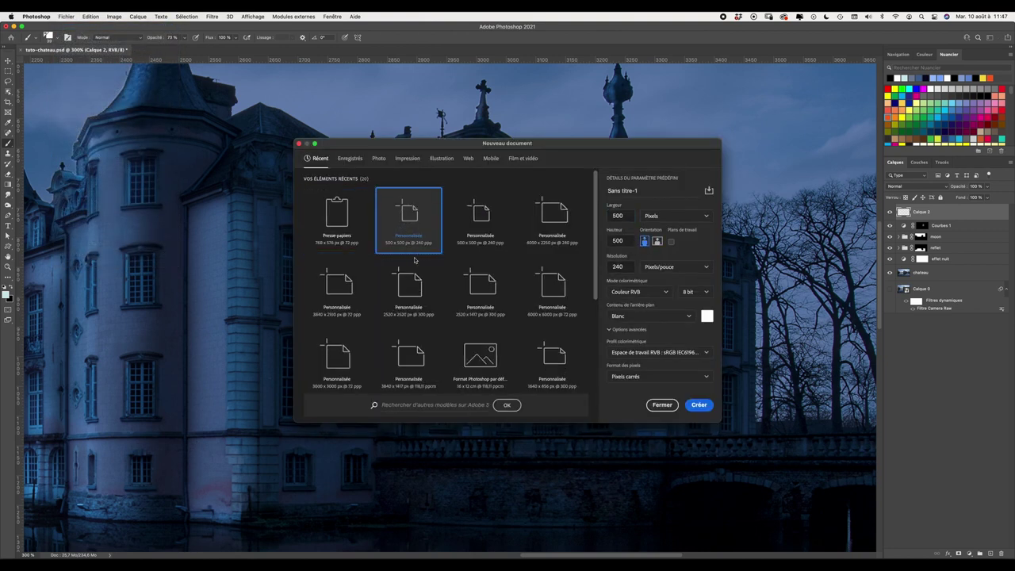
left_click(699, 405)
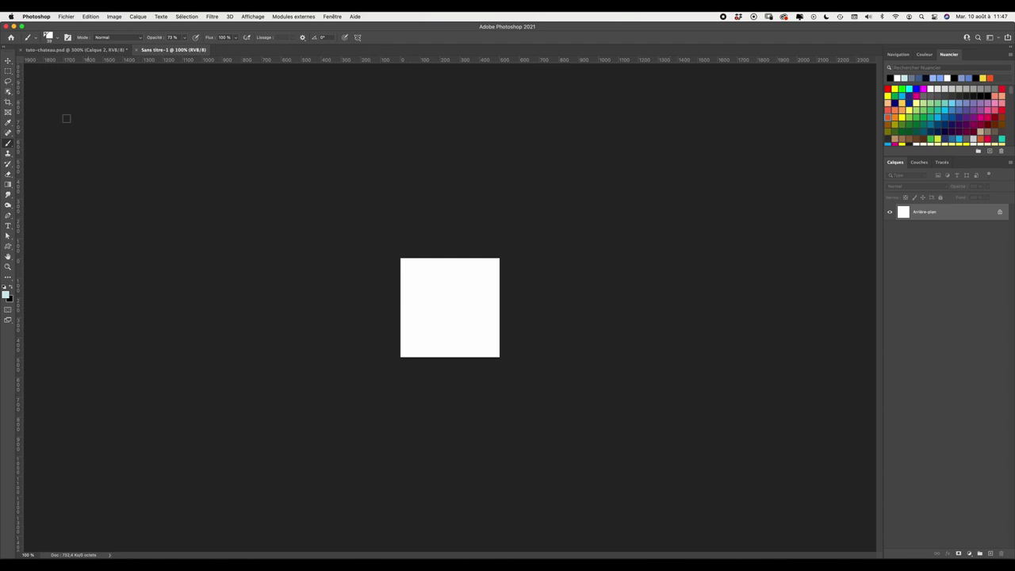
Draw a square marquee in the middle, fill it with black, and deselect.
left_click(8, 70)
left_click(34, 71)
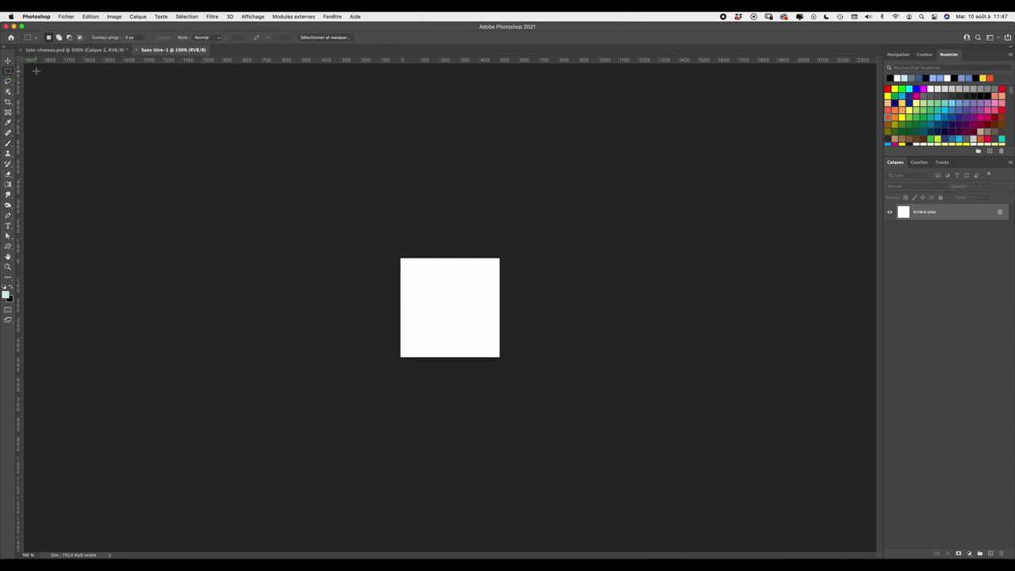
left_click_drag(422, 284, 479, 341)
key("alt+BackSpace")
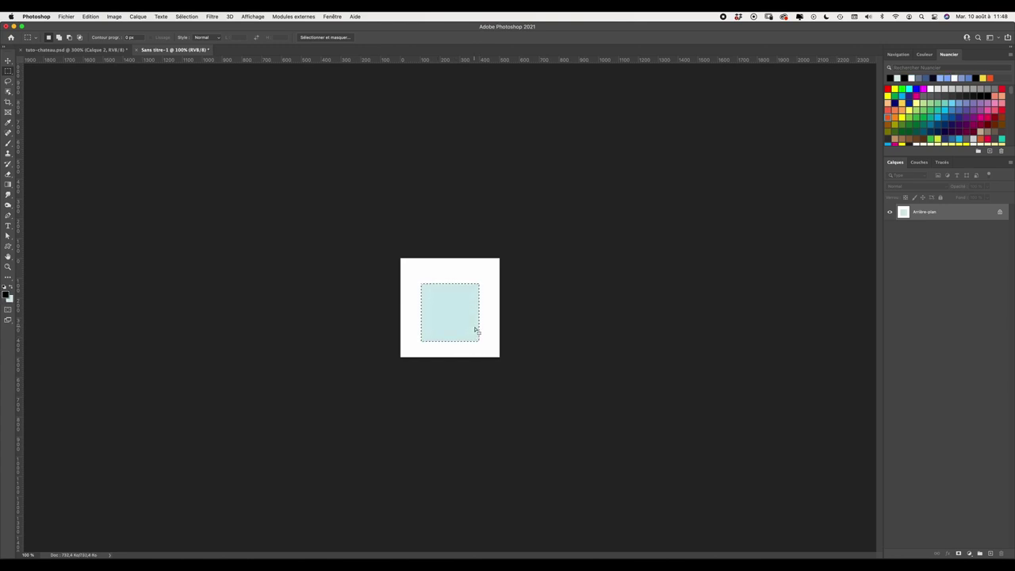
key("x")
key("ctrl+BackSpace")
key("ctrl+d")
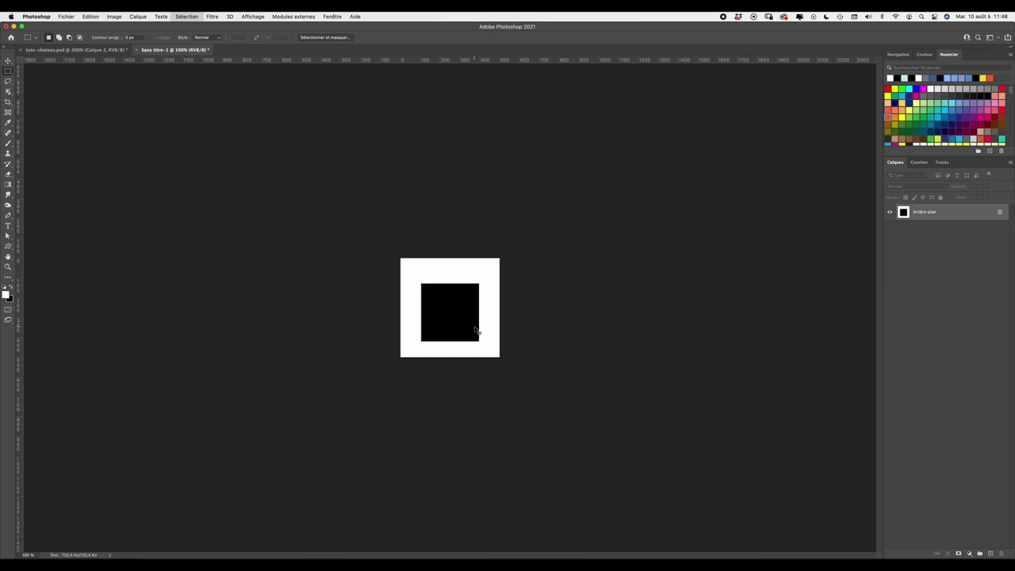
Check the Edit menu, then return to the castle document tab.
left_click(96, 18)
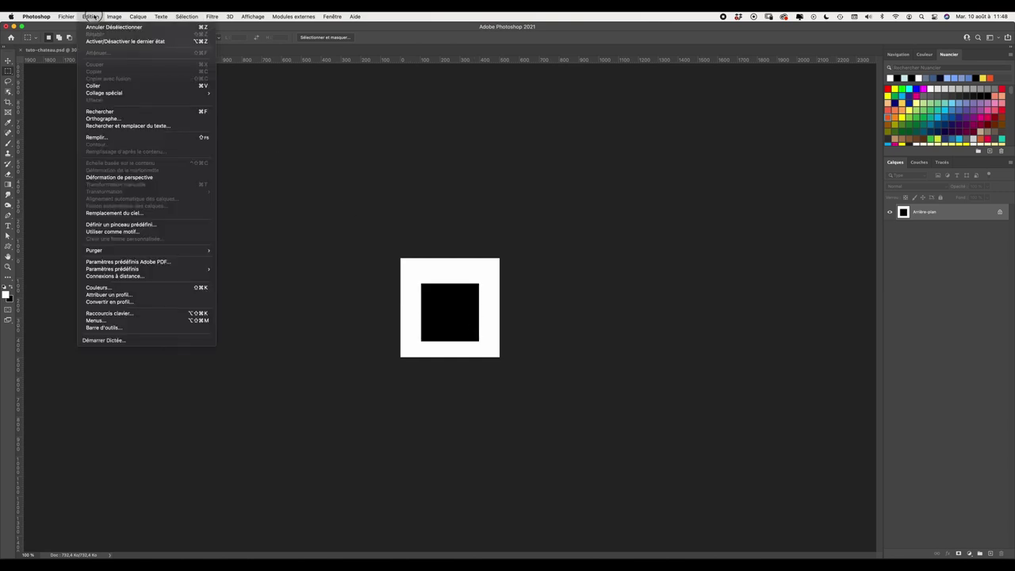
left_click(50, 219)
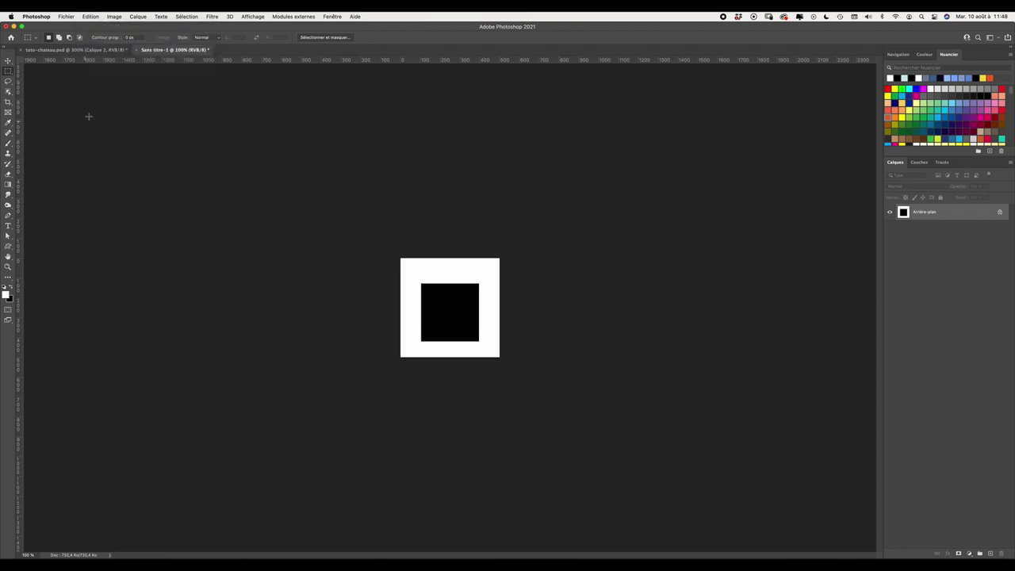
left_click(109, 50)
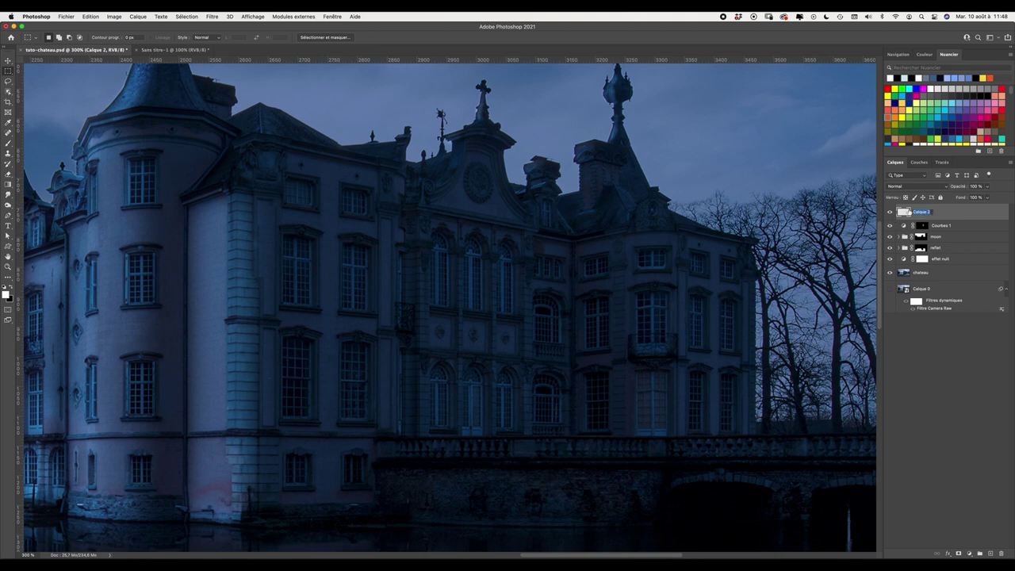
Rename Calque 2 to 'light', set a yellow foreground colour, and ready the brush on the facade.
key("BackSpace")
type("light")
key("Return")
left_click(983, 77)
right_click(622, 260)
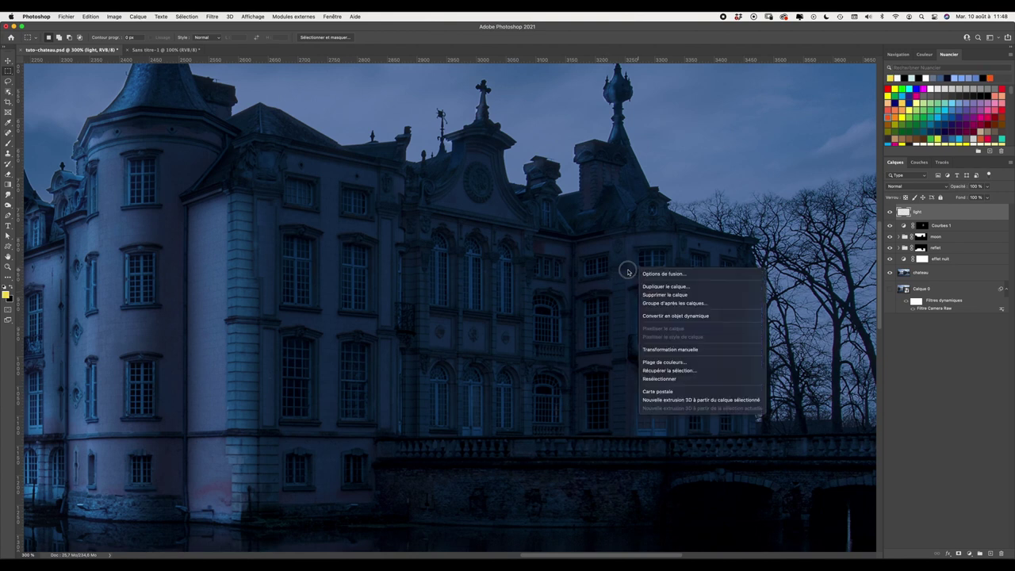
right_click(615, 289)
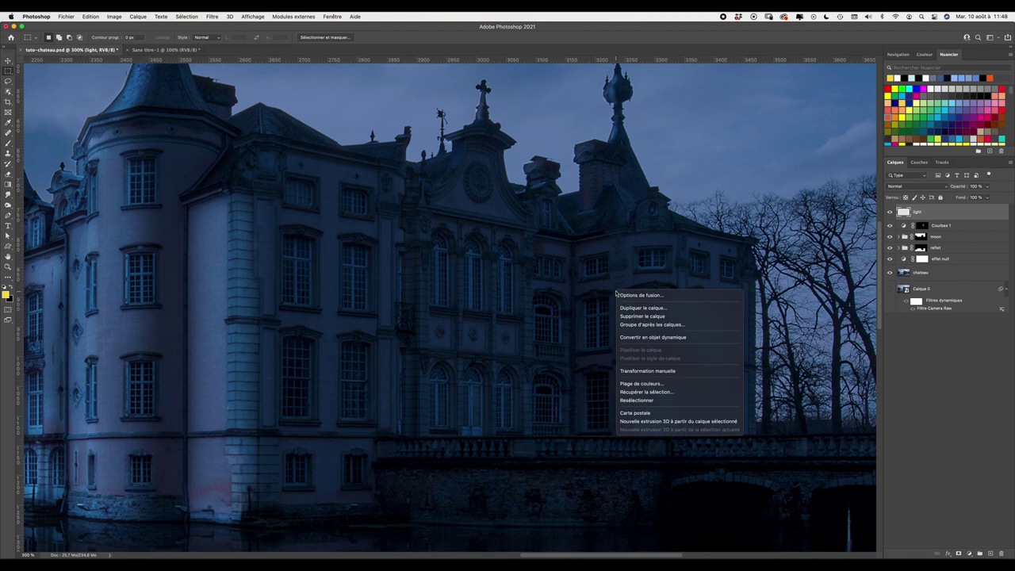
right_click(567, 276)
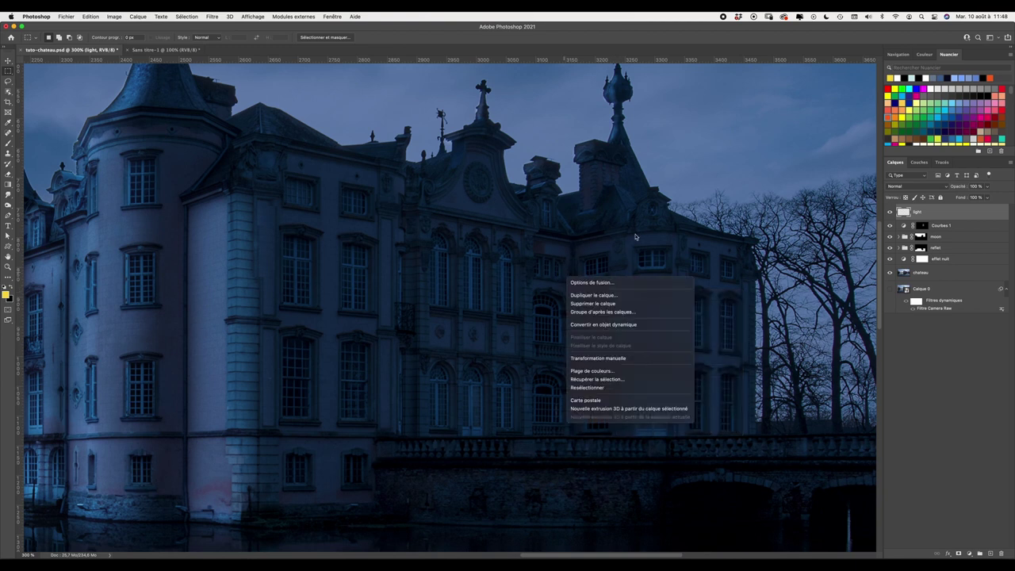
left_click(903, 213)
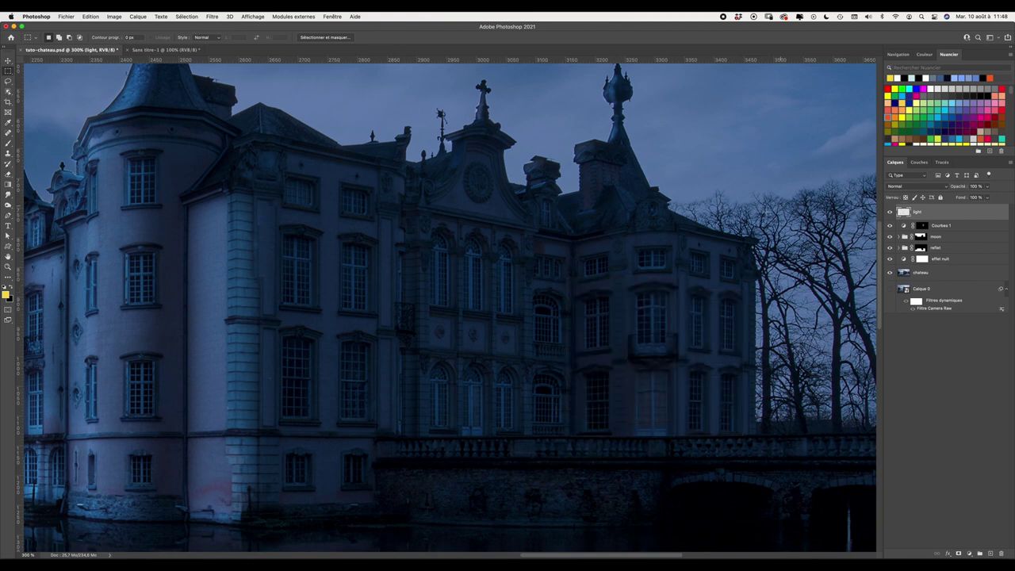
key("b")
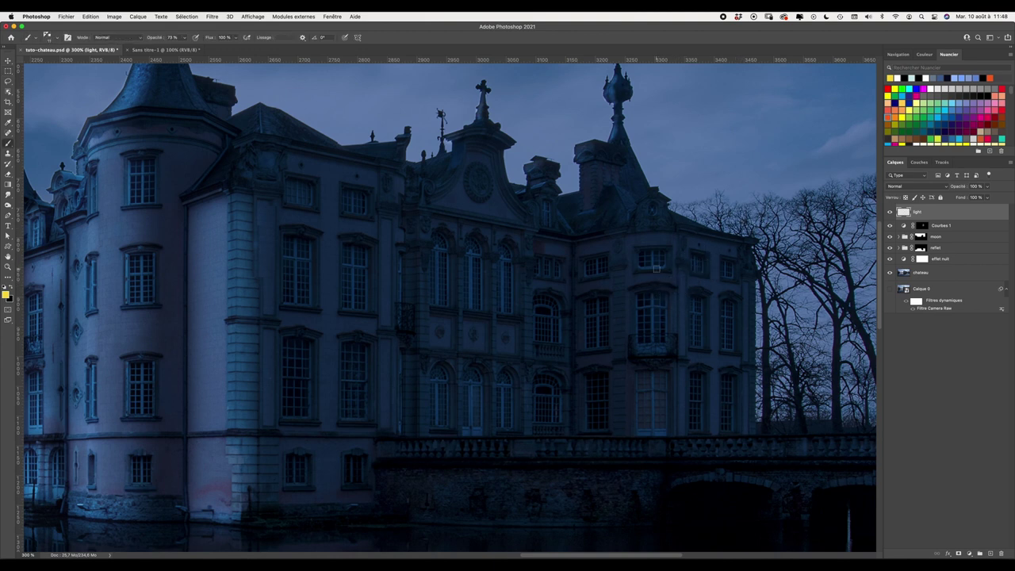
key("super+plus")
key("super+plus")
key("super+plus")
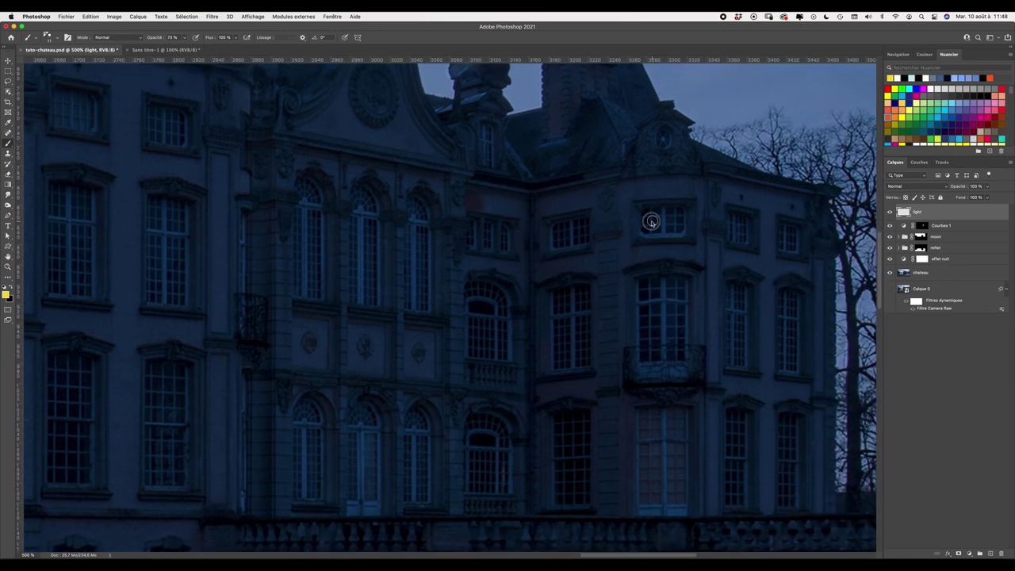
Paint yellow lights at 100% brush opacity into two panes of the upper window.
left_click(652, 220, "ctrl+alt")
left_click_drag(185, 37, 208, 48)
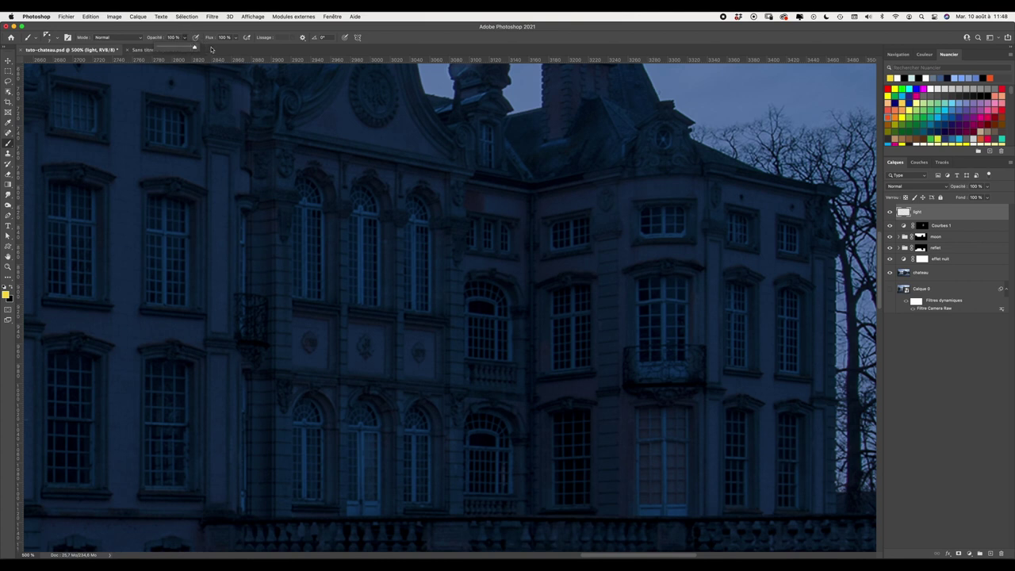
left_click(657, 220)
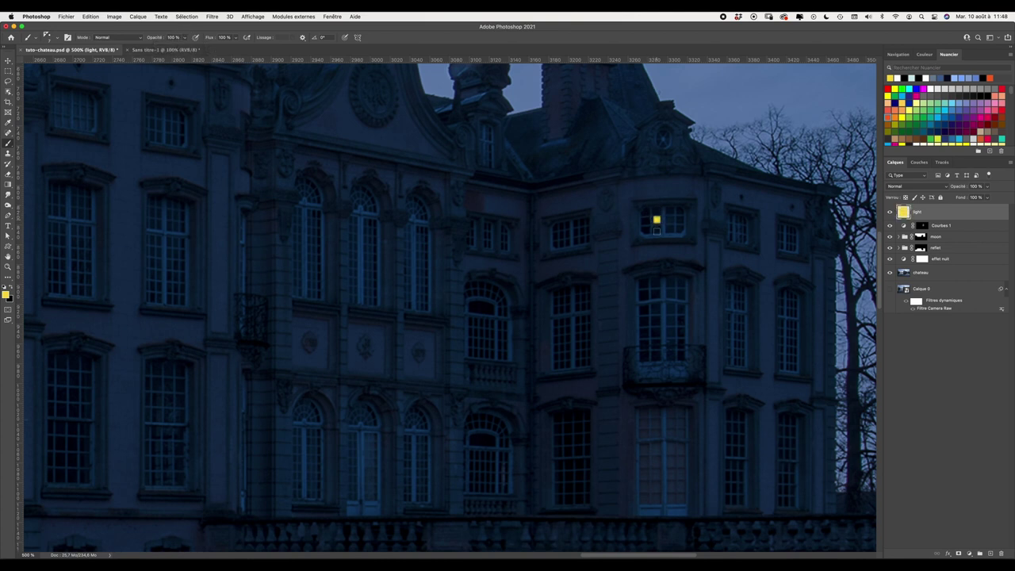
left_click(670, 228)
Paint the remaining two panes of the 2x2 block at 71% opacity.
left_click(185, 38)
left_click_drag(189, 48, 175, 48)
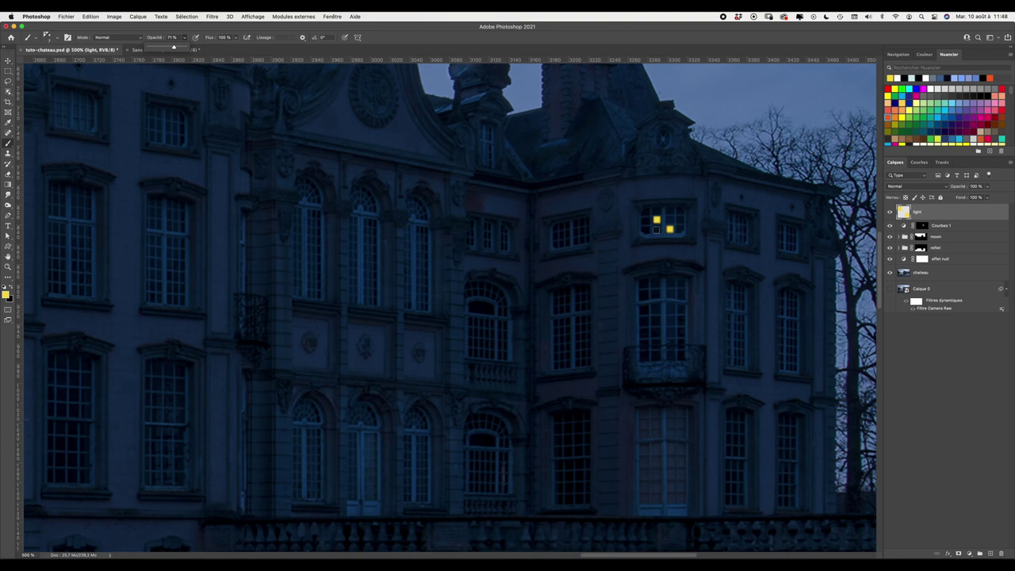
left_click(656, 229)
left_click(670, 219)
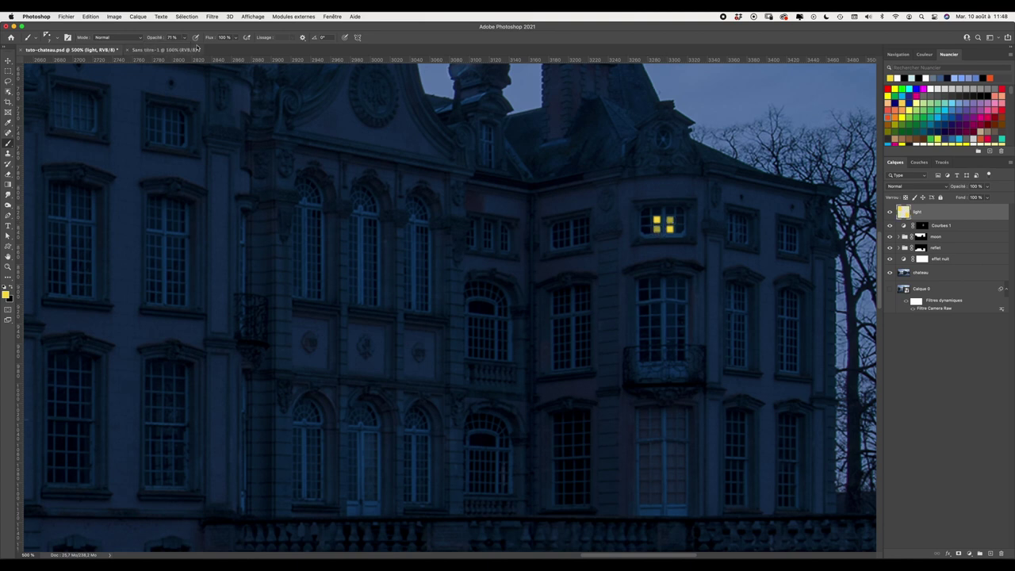
Add dimmer 53% opacity yellow dabs in the window's left, middle and right columns.
left_click_drag(185, 40, 177, 46)
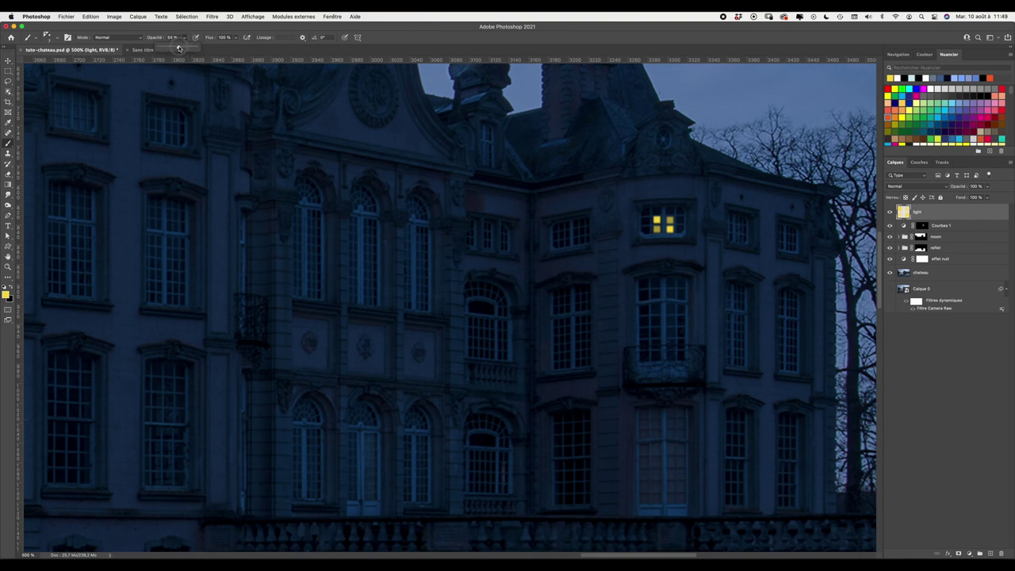
left_click(679, 229)
left_click(679, 221)
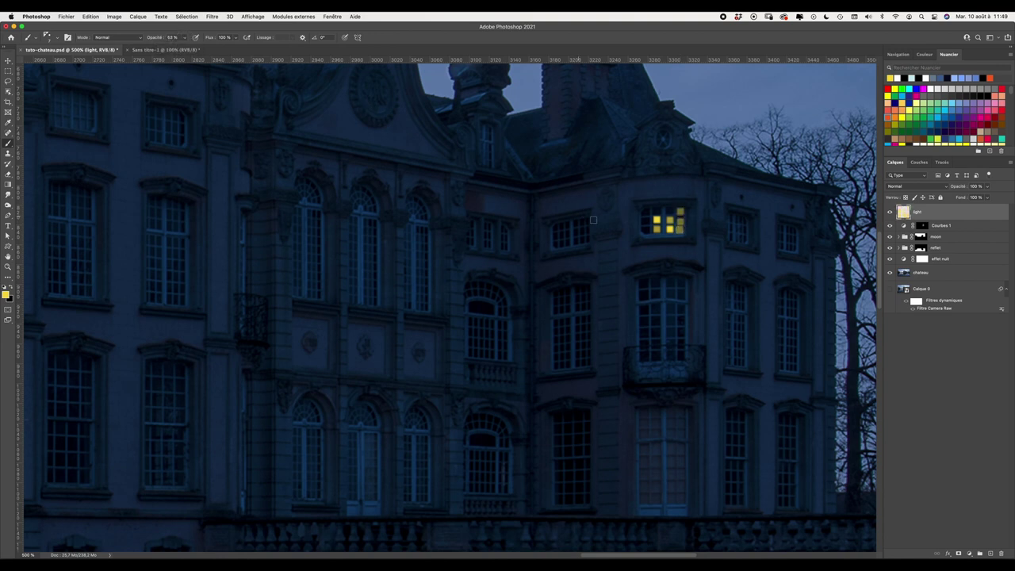
left_click(646, 220)
left_click(645, 212)
left_click(656, 211)
Add an Outer Glow to the light layer with a paler yellow colour.
double_click(981, 217)
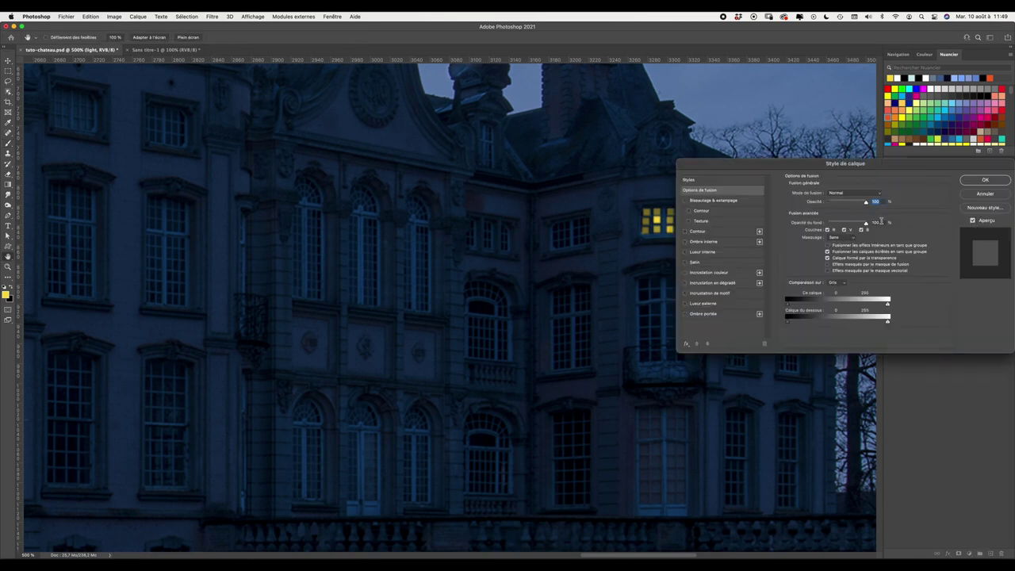
left_click(713, 304)
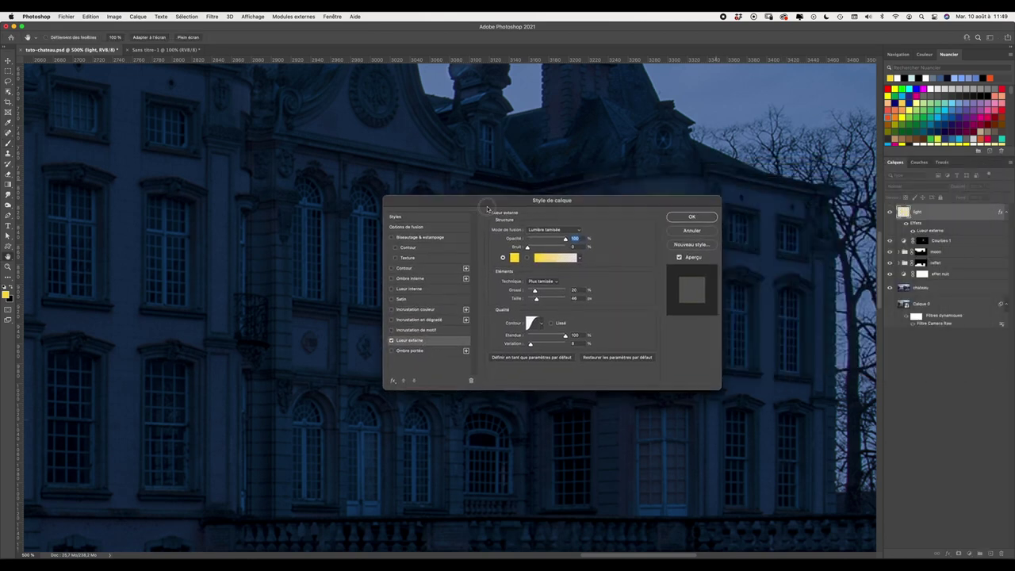
left_click_drag(793, 168, 339, 264)
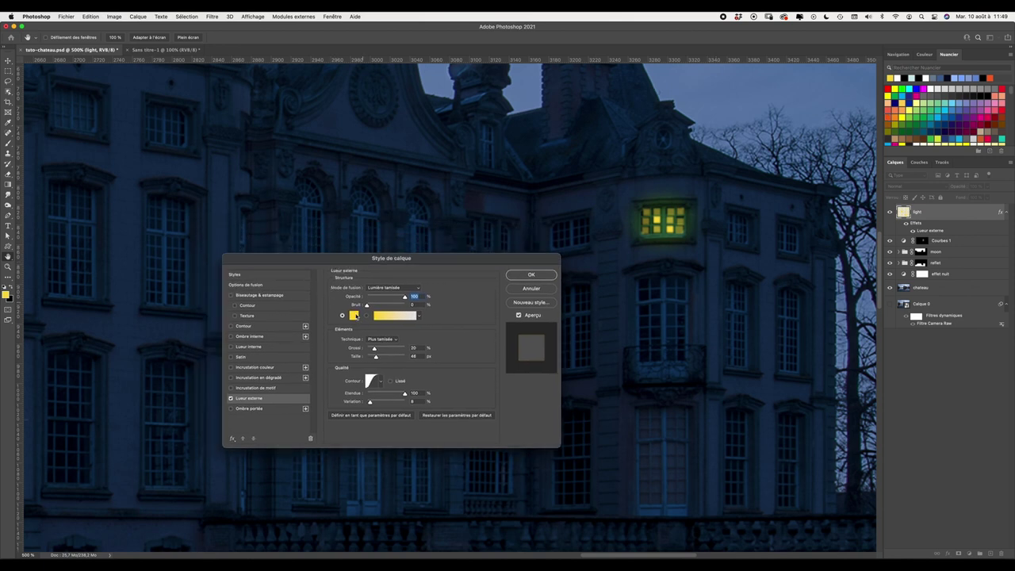
left_click(353, 316)
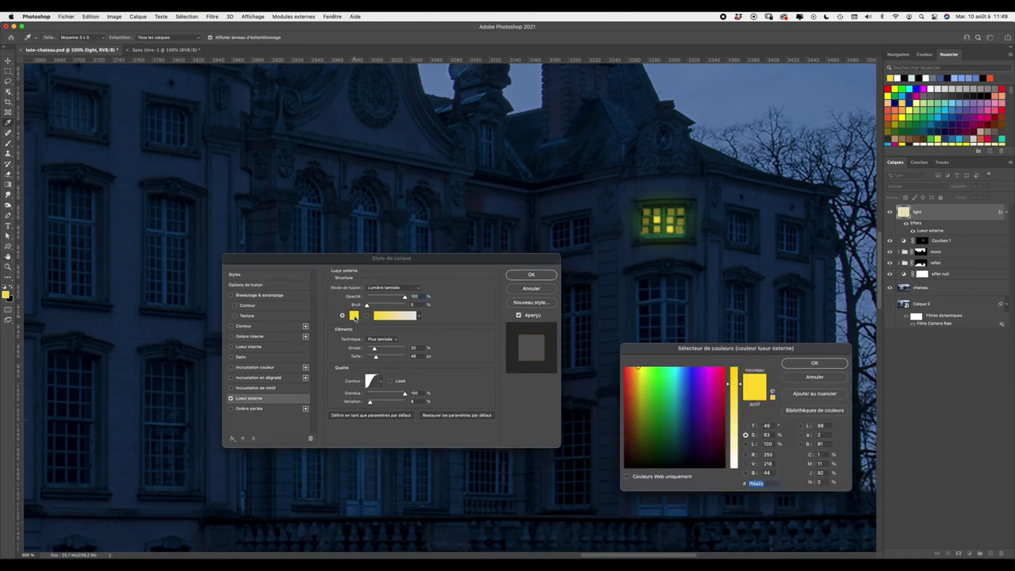
left_click_drag(732, 397, 734, 402)
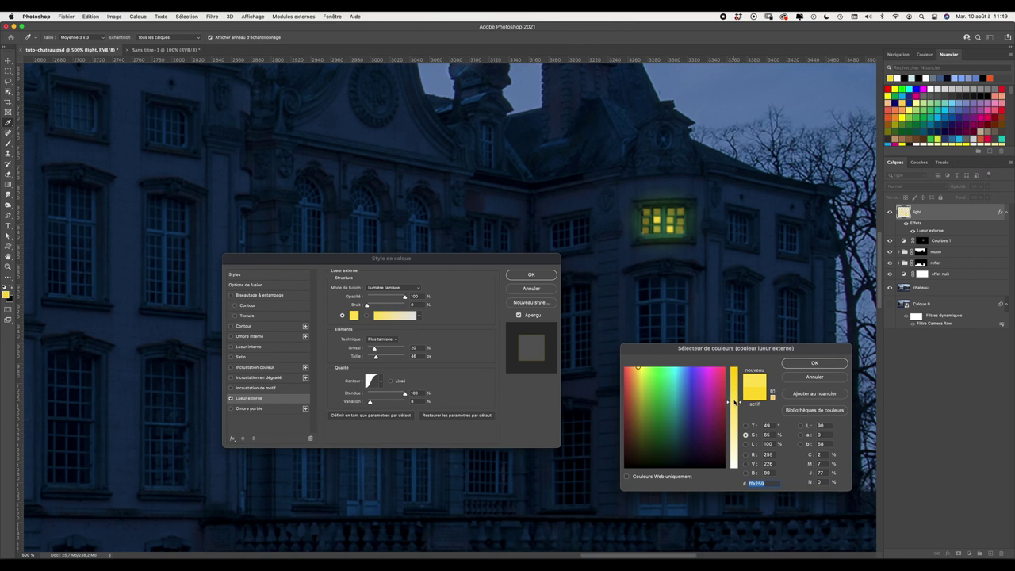
left_click(792, 367)
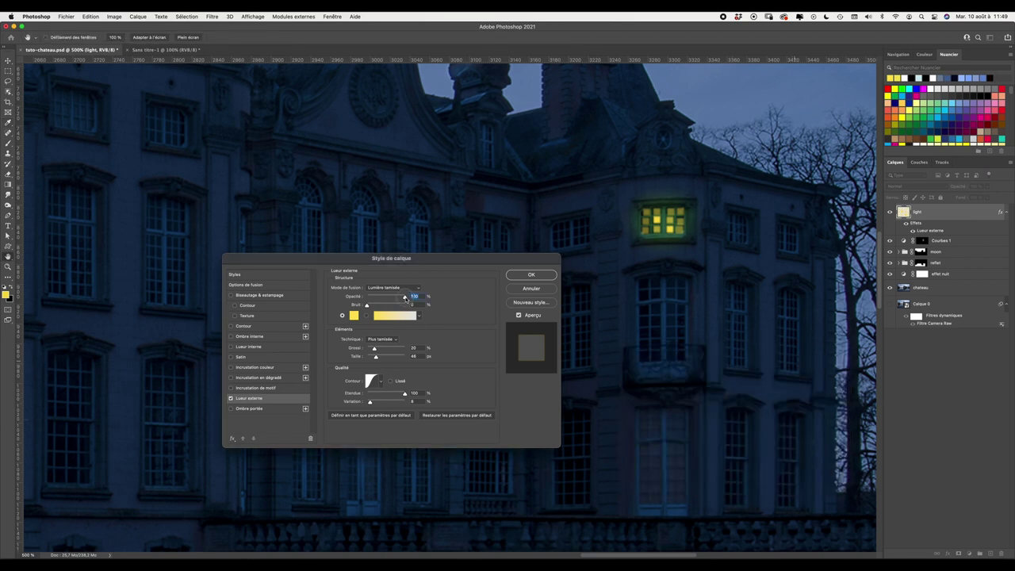
Set the glow blend mode to Incrustation, apply it, and duplicate the light layer.
left_click(405, 289)
left_click(405, 283)
left_click(395, 290)
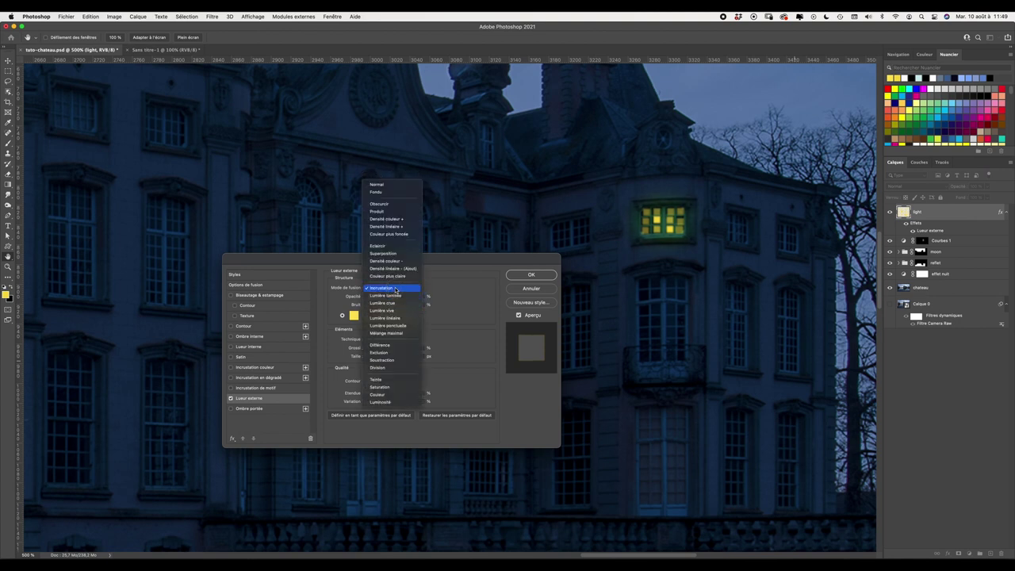
left_click(396, 288)
left_click(397, 291)
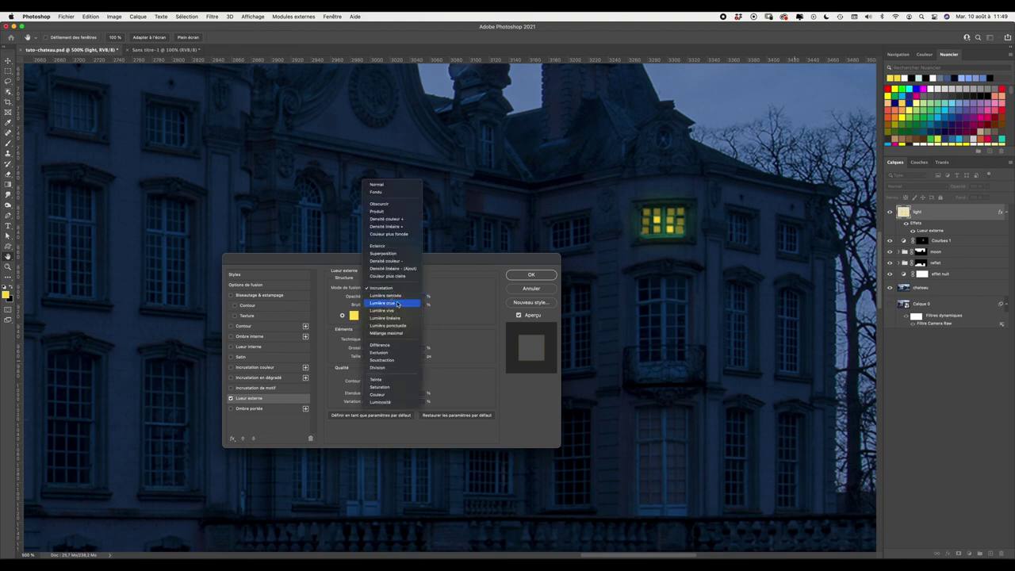
left_click(399, 299)
left_click(399, 289)
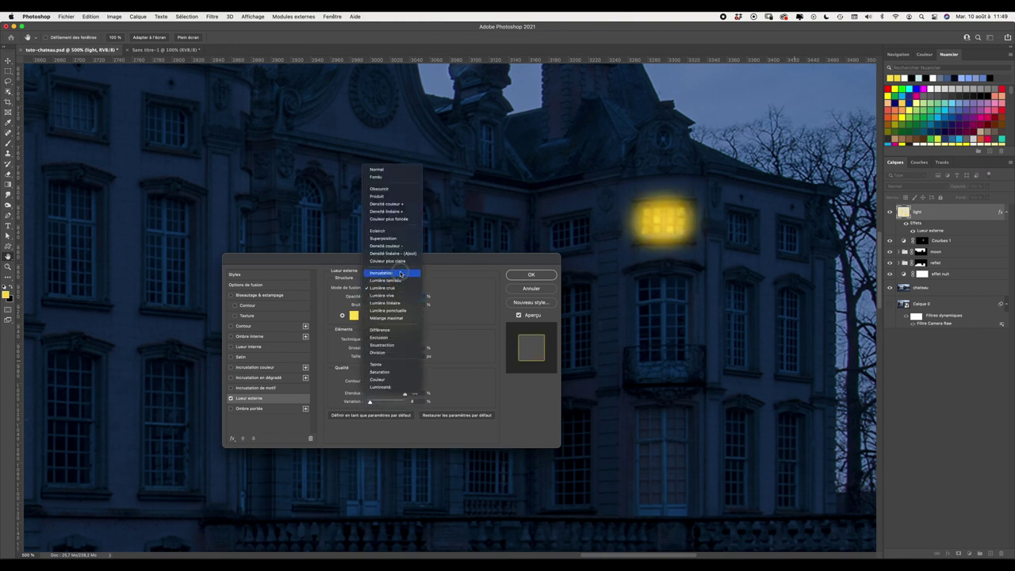
left_click(400, 277)
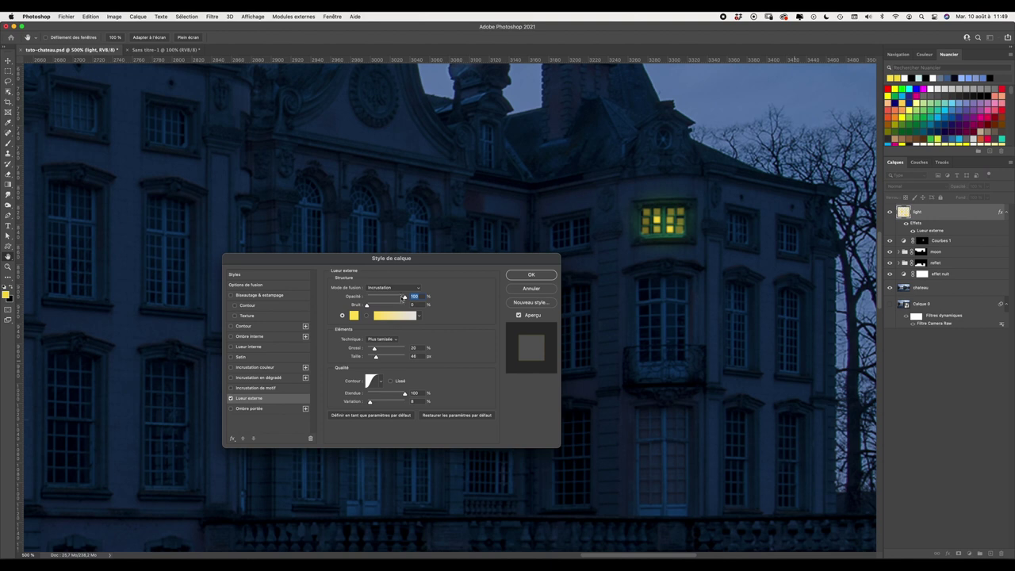
left_click(525, 277)
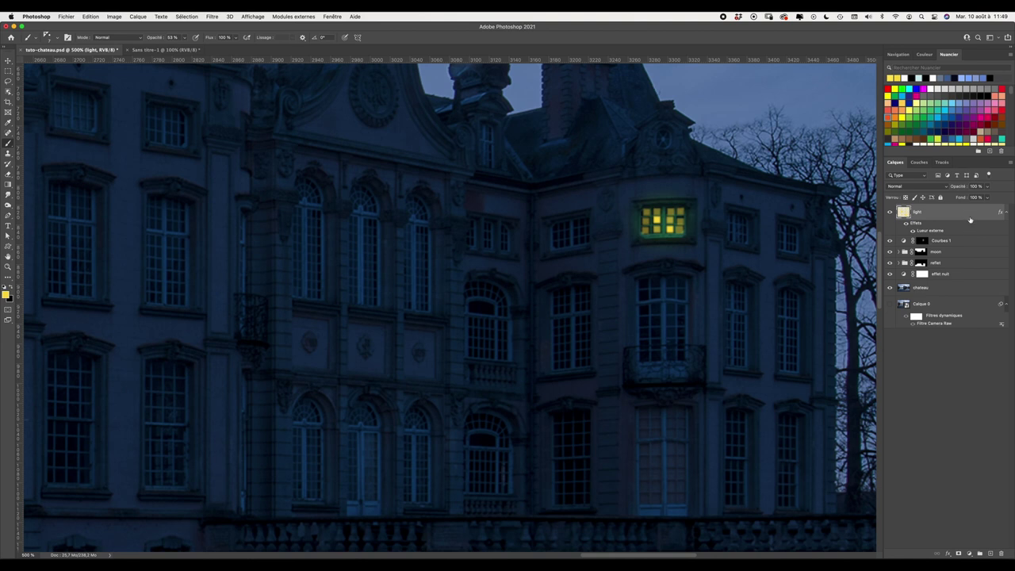
key("ctrl+j")
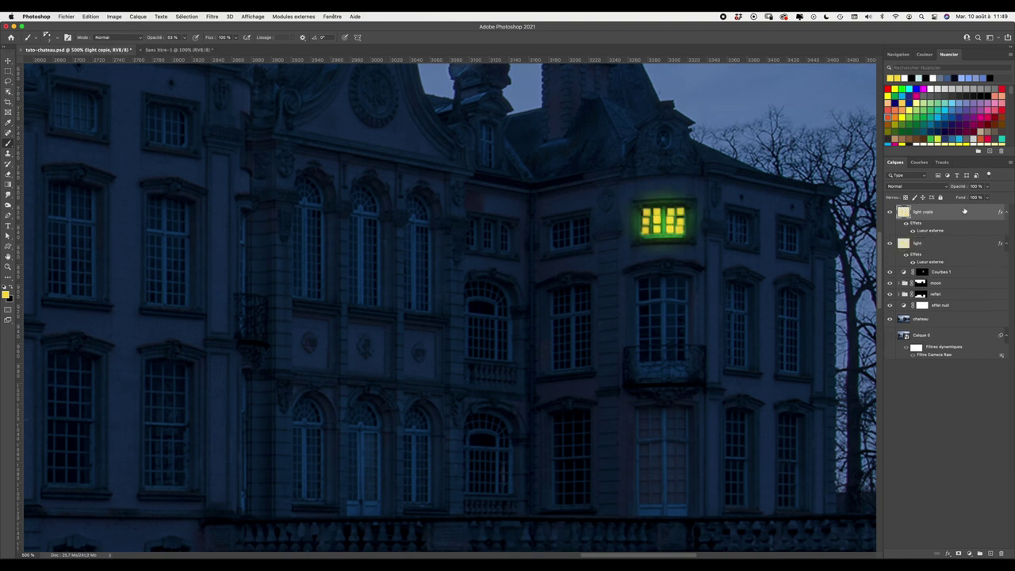
Move the light copie lights onto the left window, stretched taller and tilted to fit.
key("v")
mouse_move(672, 228)
left_mouse_down()
mouse_move(777, 247)
mouse_move(574, 240)
left_mouse_up()
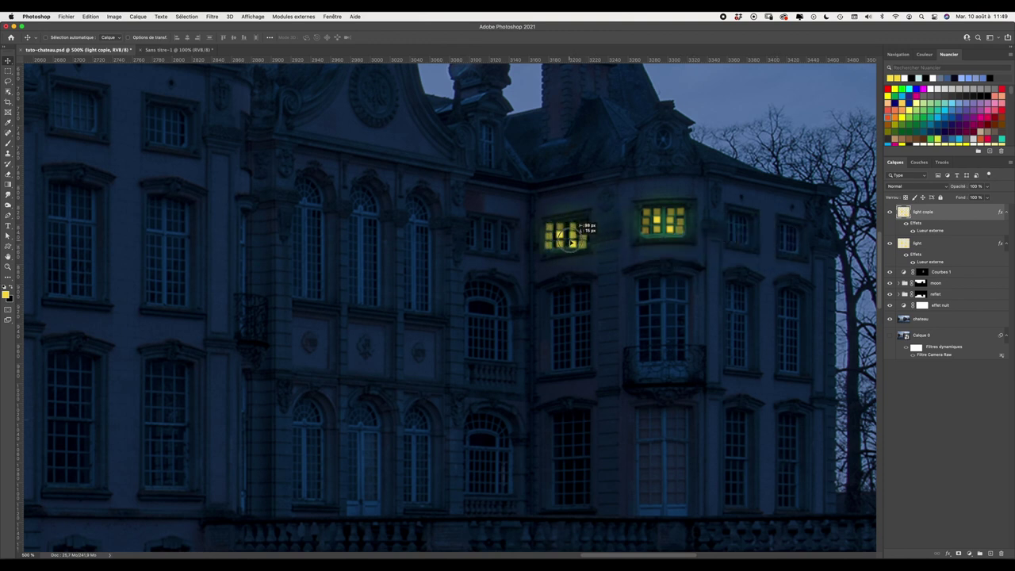
key("ctrl+t")
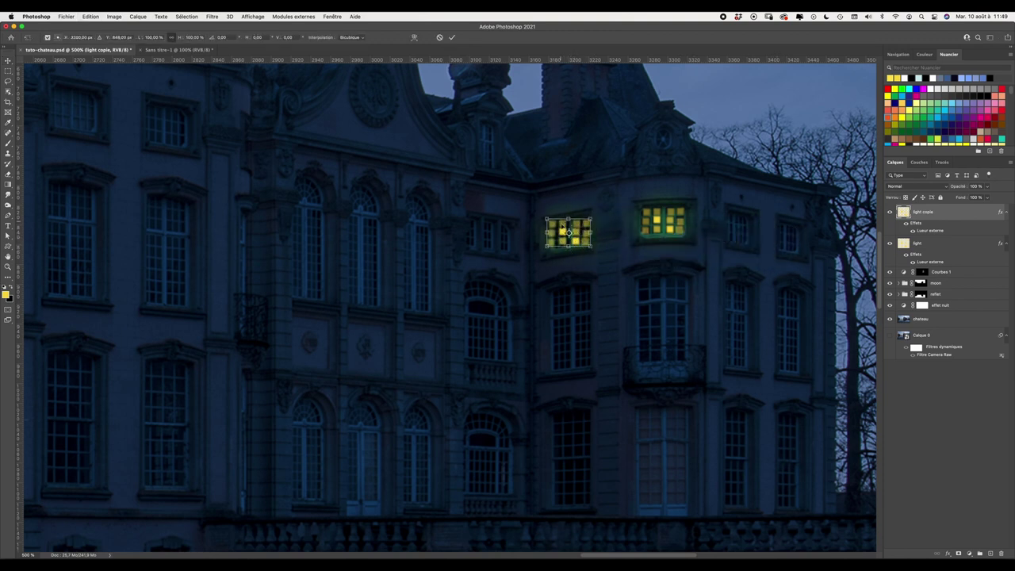
left_click_drag(547, 247, 547, 251)
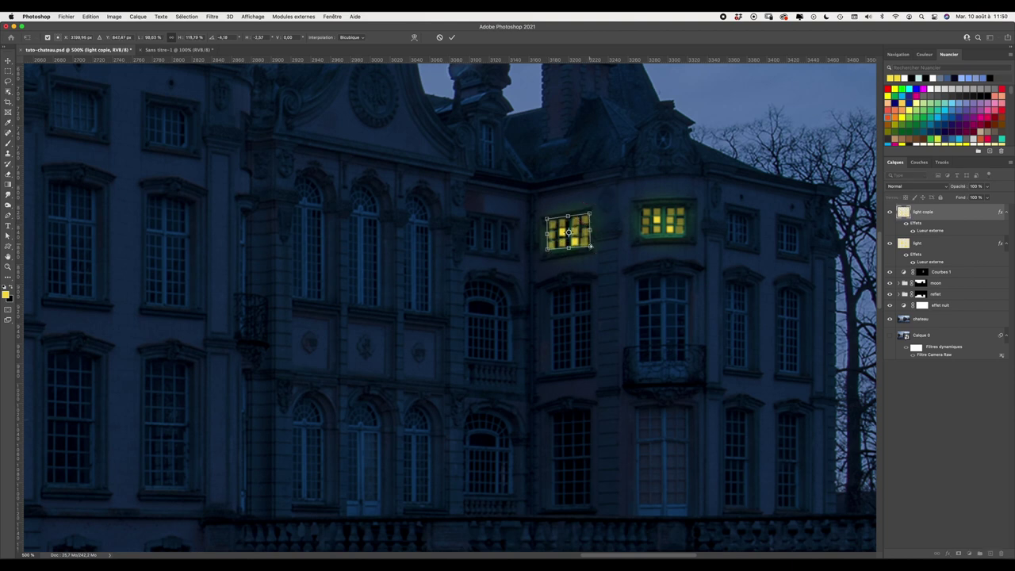
mouse_move(595, 249)
left_mouse_down()
mouse_move(591, 241)
mouse_move(548, 252)
left_mouse_up()
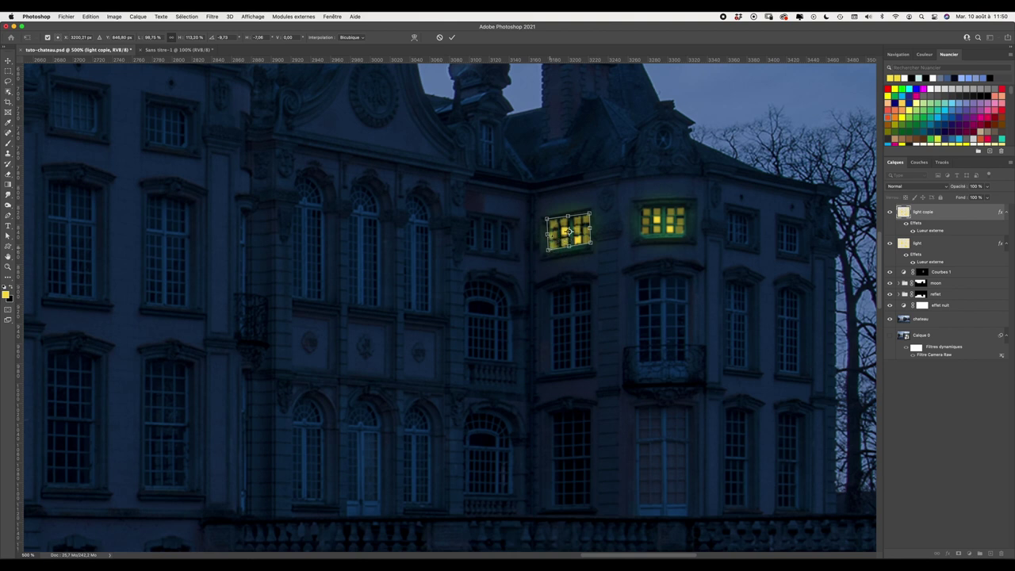
key("Return")
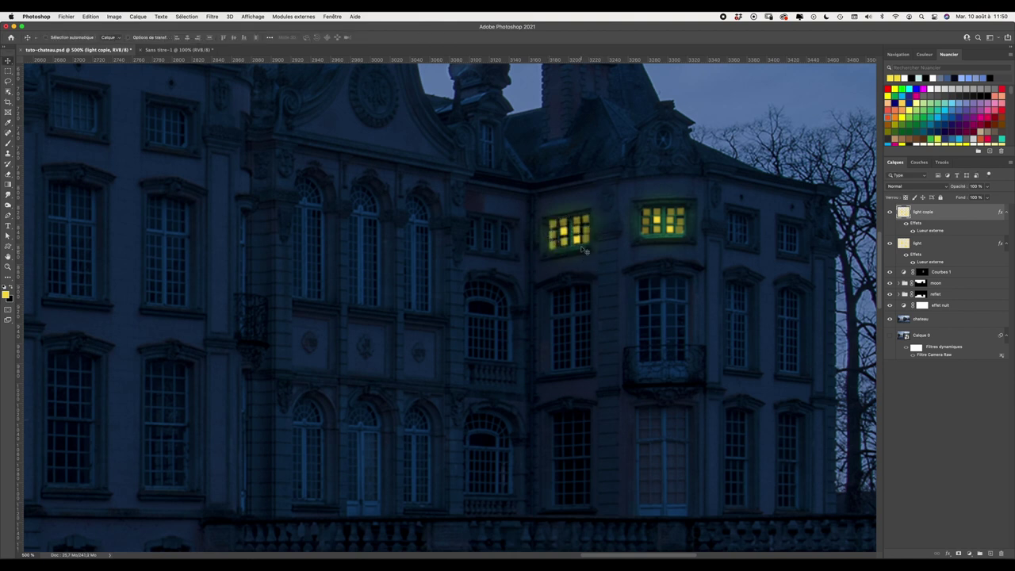
Zoom out for an overview, then zoom back in on the lit facade windows.
left_click(898, 54)
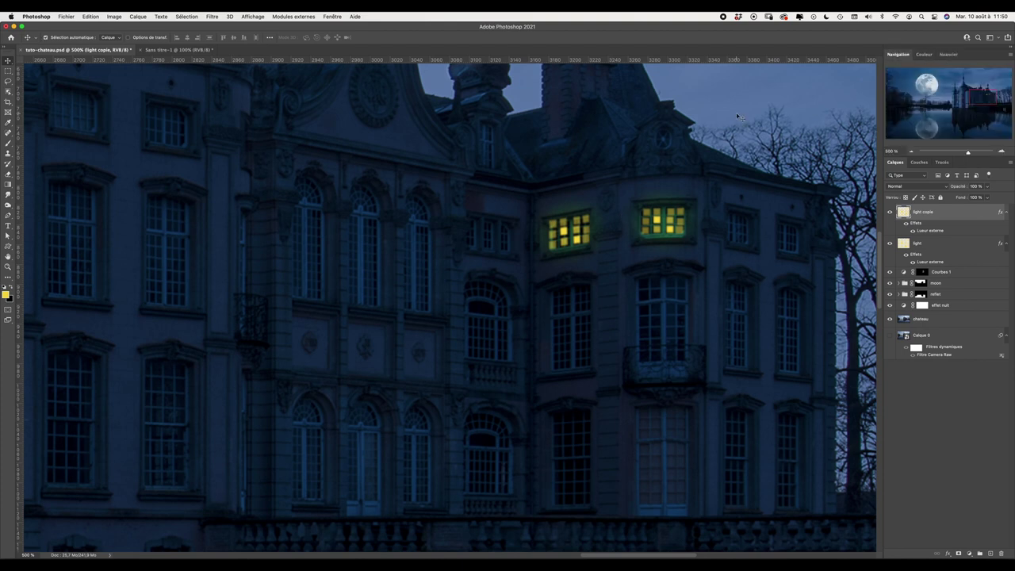
scroll(737, 117, "down", 2)
scroll(737, 117, "down", 2)
scroll(737, 116, "down", 3)
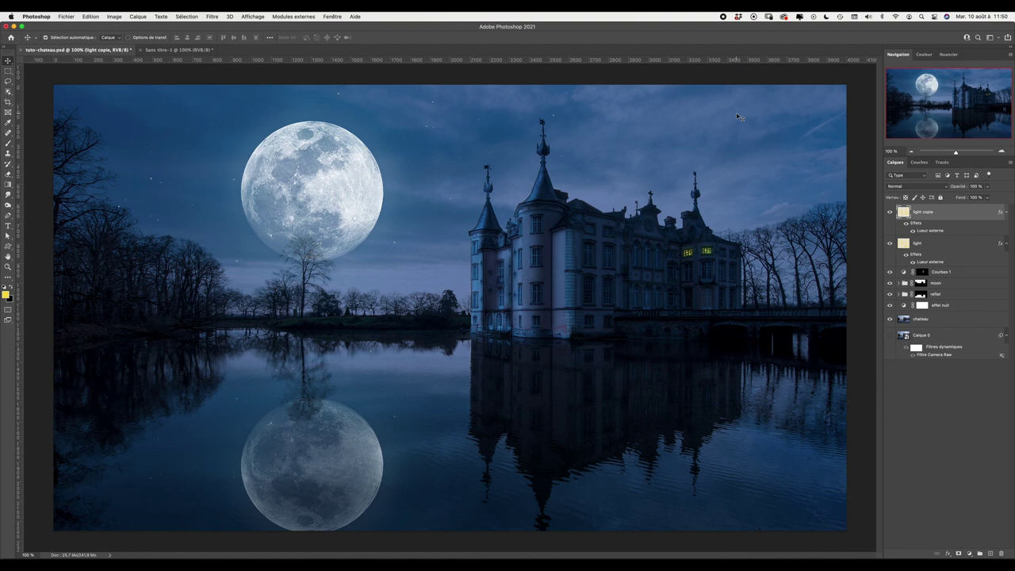
key("ctrl+plus")
key("ctrl+plus")
key("ctrl+plus")
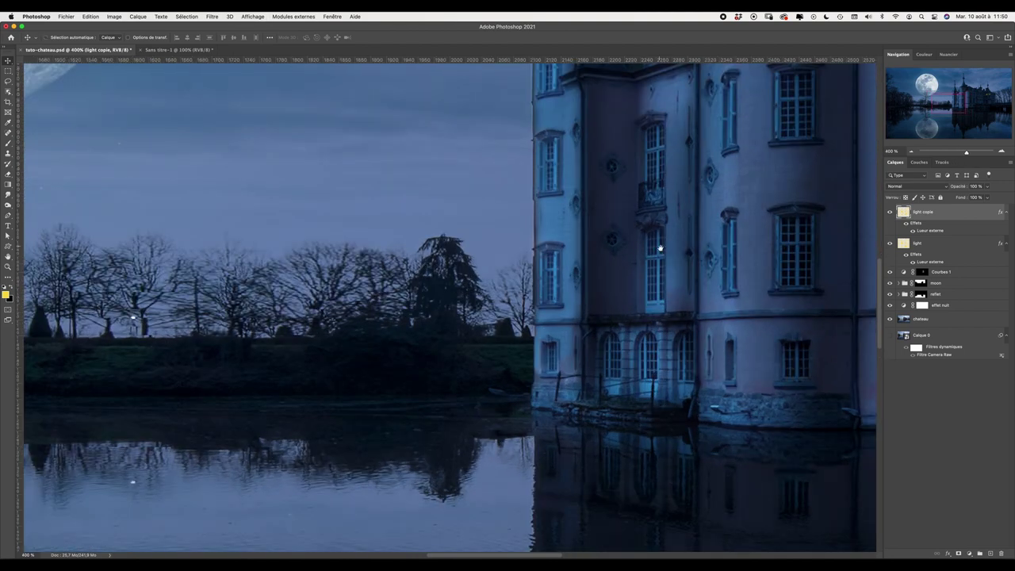
left_click_drag(661, 248, 352, 324)
mouse_move(605, 278)
left_mouse_down()
mouse_move(492, 169)
mouse_move(308, 194)
left_mouse_up()
key("ctrl+plus")
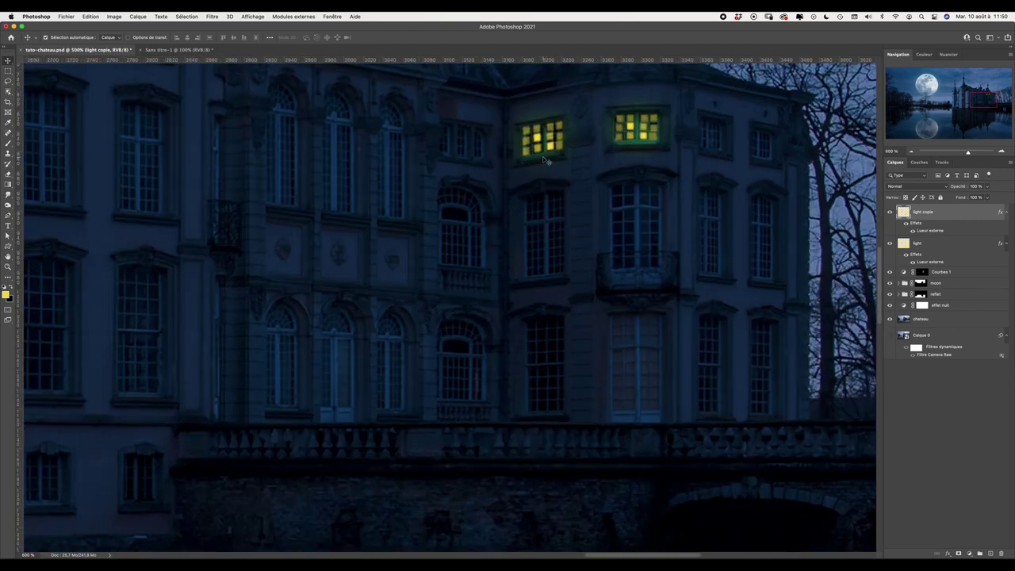
key("ctrl+plus")
key("ctrl+plus")
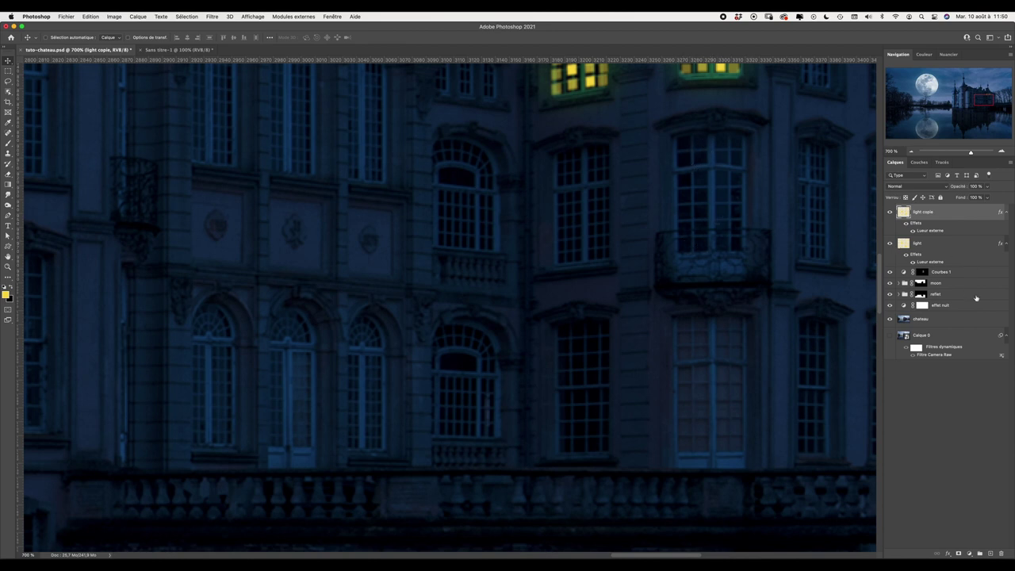
Add a new empty layer, Calque 2, and set the Brush to 9 px.
left_click(990, 553)
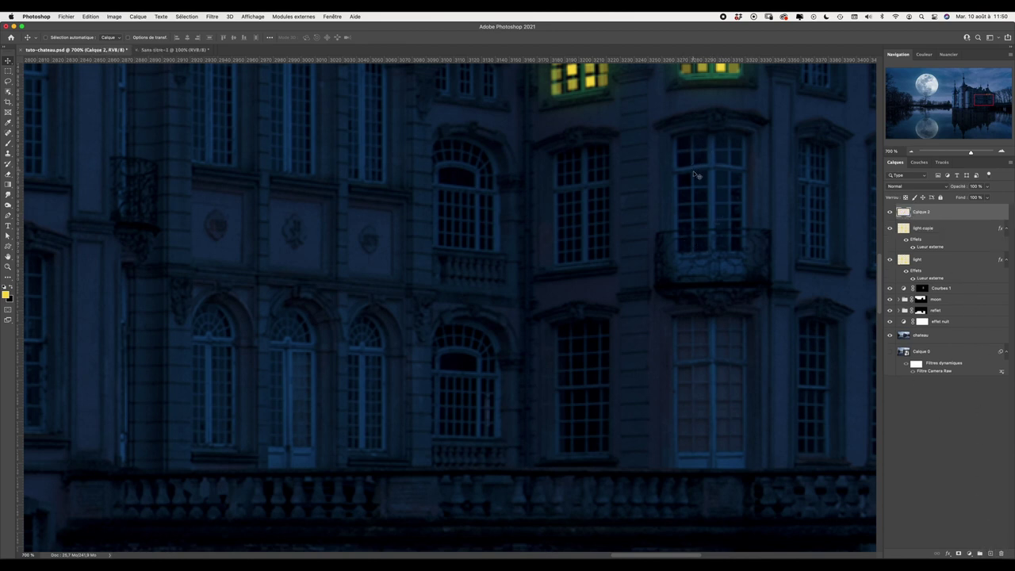
key("b")
left_click_drag(685, 143, 684, 143)
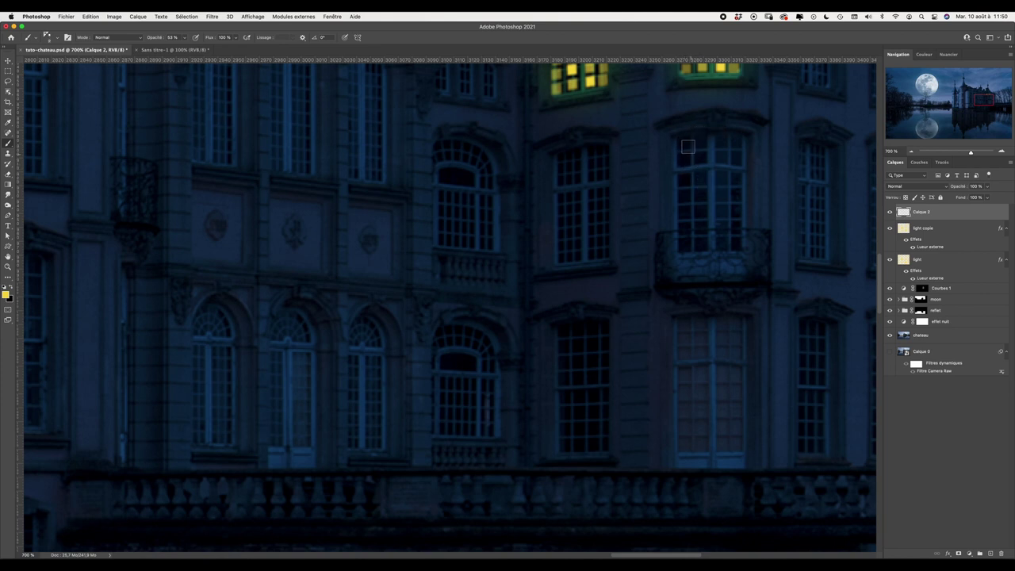
left_click_drag(681, 145, 681, 146)
Paint yellow lights into the window's corner and side panes.
left_click(684, 144)
left_click(684, 159)
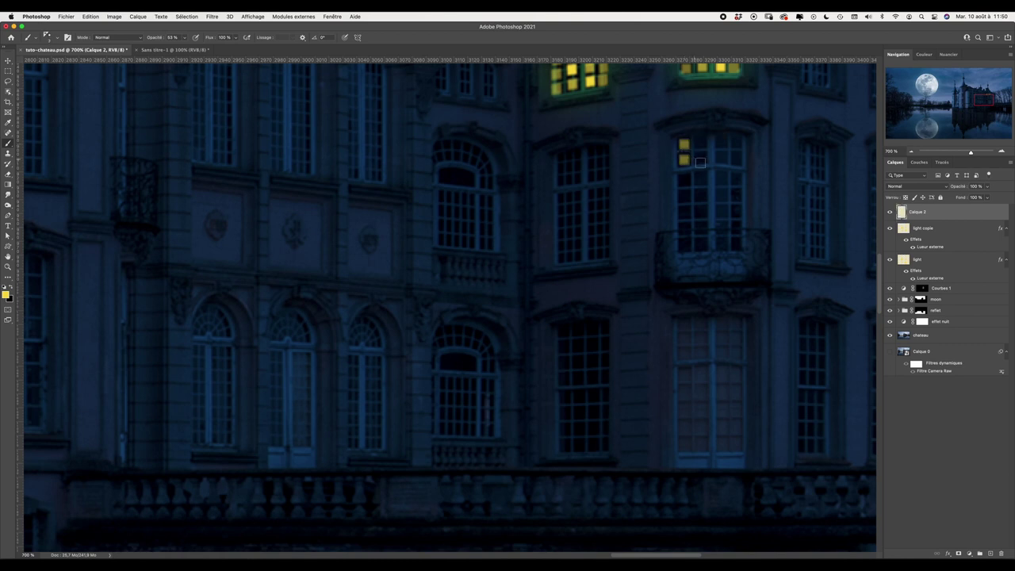
left_click(737, 159)
left_click(737, 179)
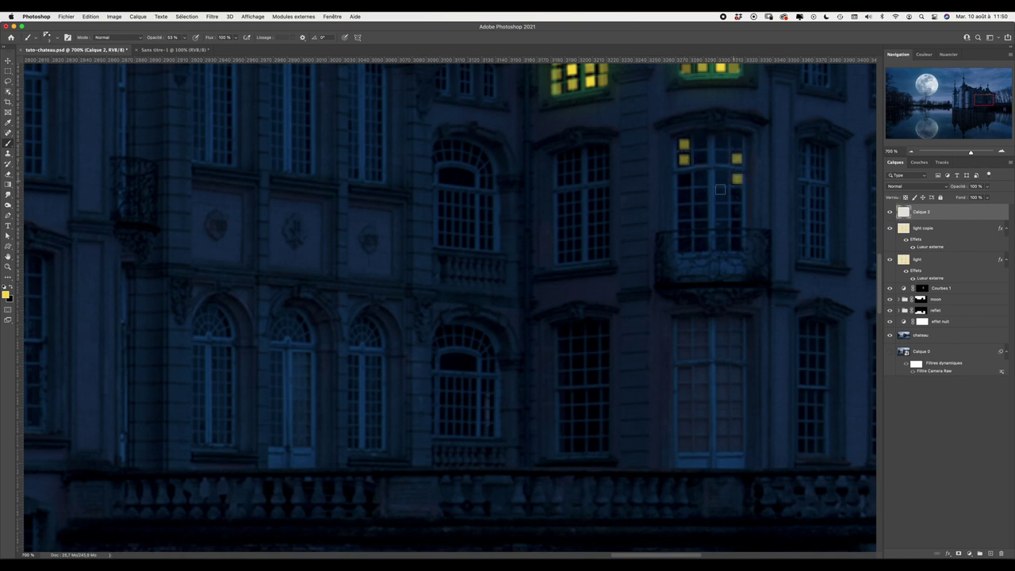
left_click(685, 213)
left_click(684, 246)
left_click(737, 228)
left_click(736, 244)
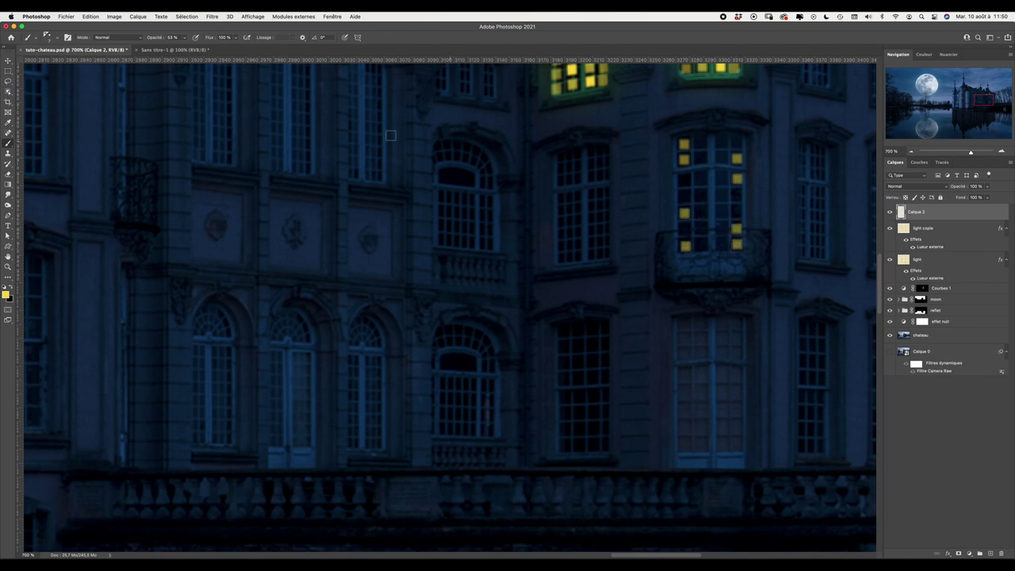
At 73% brush opacity, light more panes in the middle and right columns.
left_click(184, 38)
left_click_drag(191, 51, 197, 50)
left_click(700, 244)
left_click(700, 228)
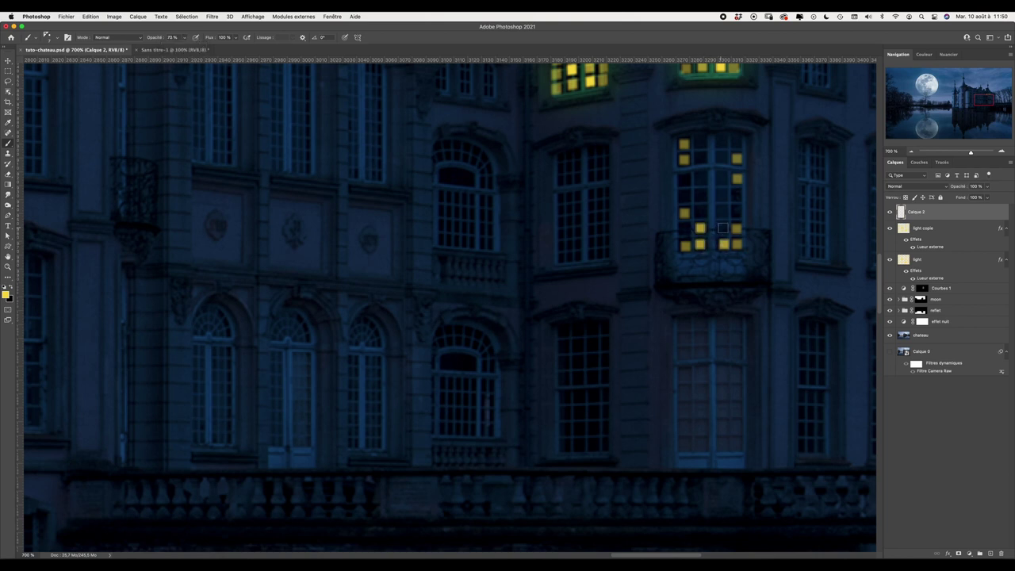
left_click(723, 228)
left_click(699, 212)
left_click(701, 194)
left_click(736, 211)
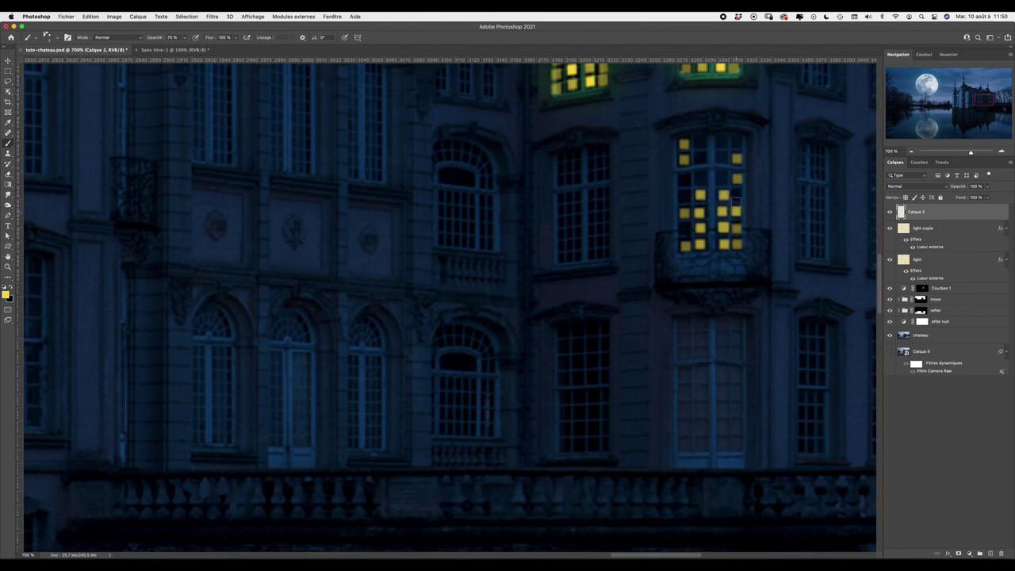
left_click(736, 194)
At 100% opacity, paint fully bright panes near the top of the window.
left_click_drag(185, 38, 198, 47)
left_click(700, 177)
left_click(723, 177)
left_click(721, 157)
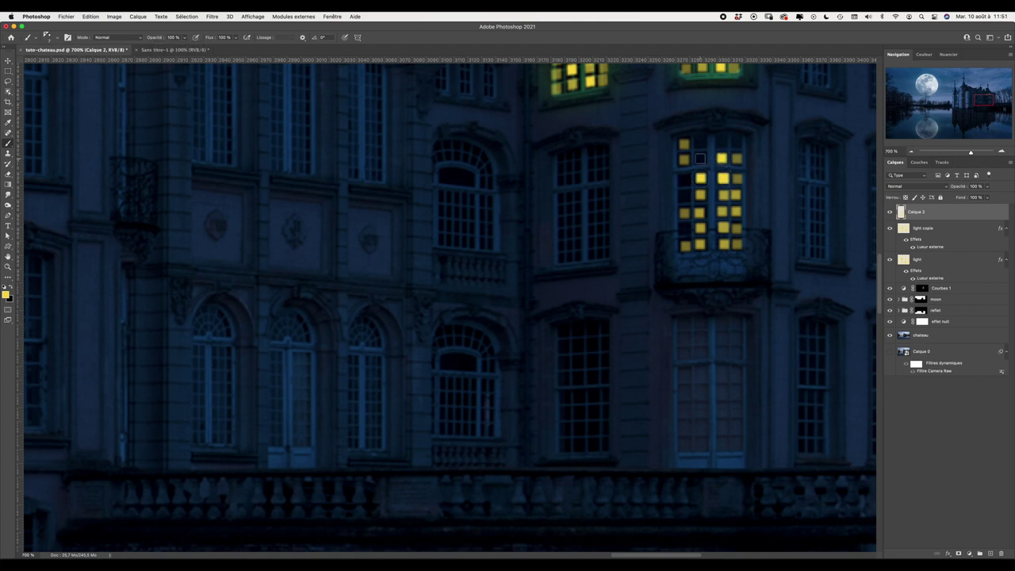
left_click(699, 157)
left_click(718, 143)
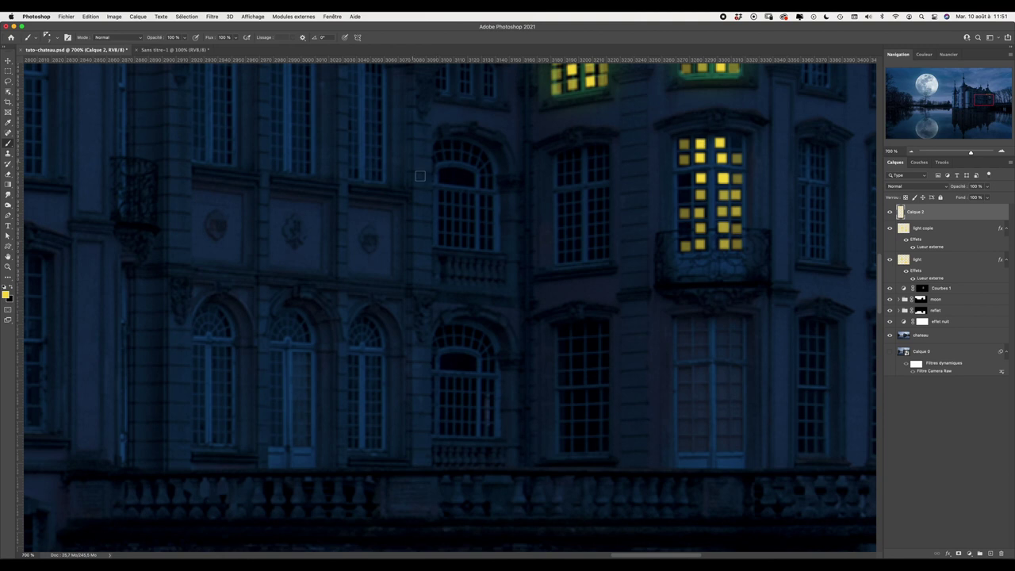
At 72% opacity, fill the remaining top-right and lower-left panes, then select light copie.
left_click(184, 38)
left_click_drag(196, 46, 175, 47)
left_click(684, 180)
left_click(737, 144)
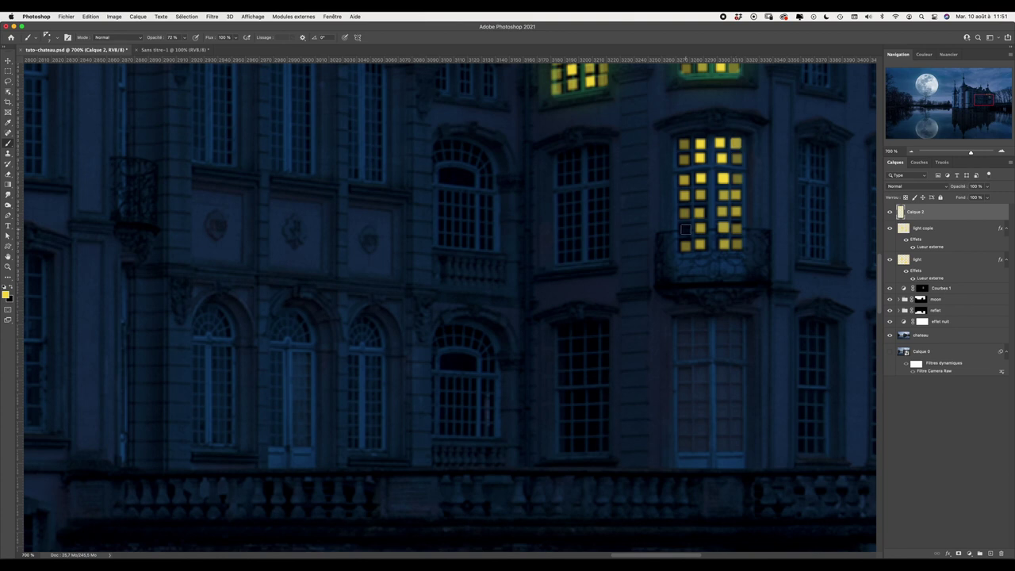
left_click(685, 229)
left_click(925, 231)
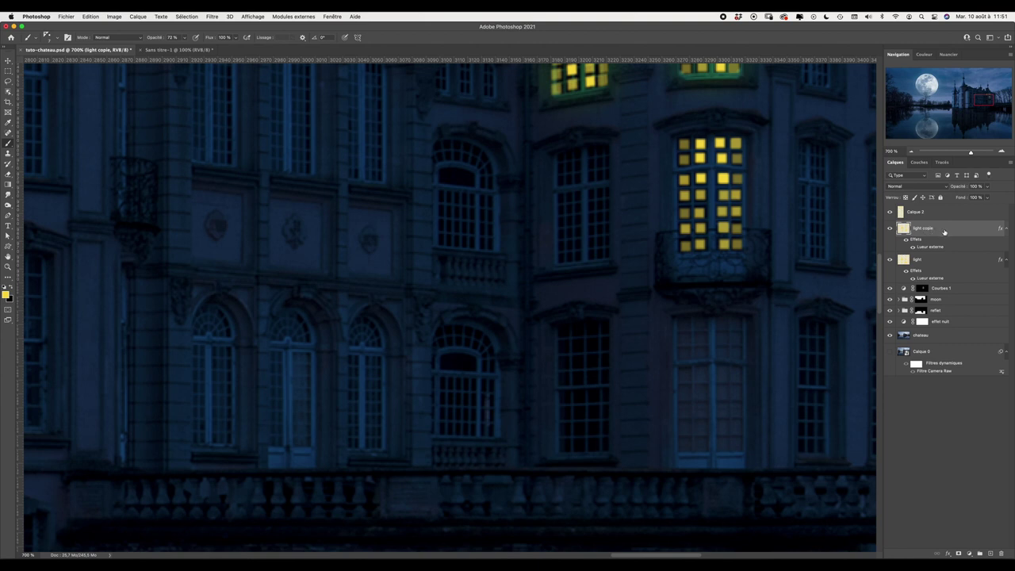
Copy the outer glow style from light copie onto Calque 2, then zoom out.
right_click(944, 232)
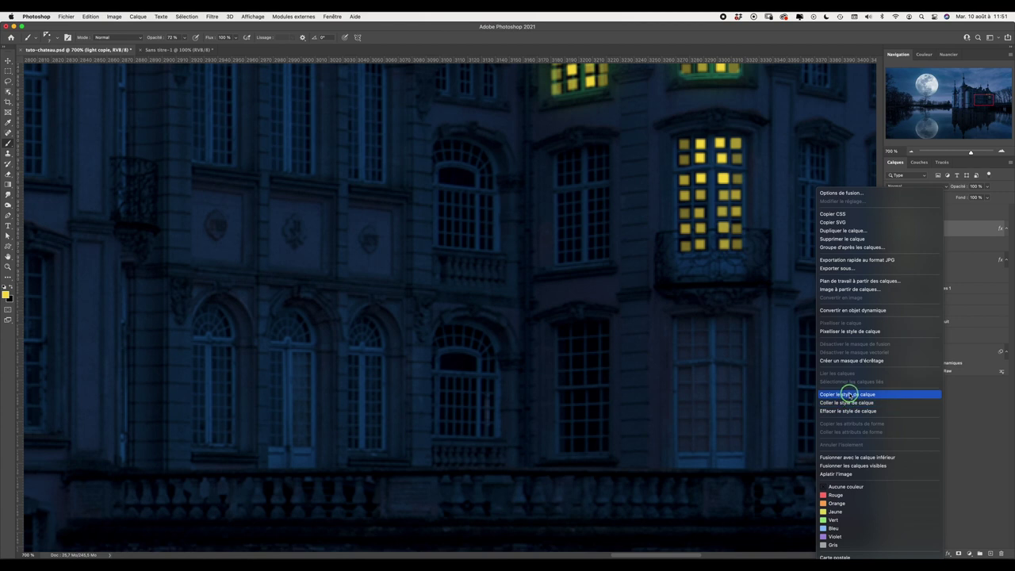
left_click(847, 394)
left_click(937, 214)
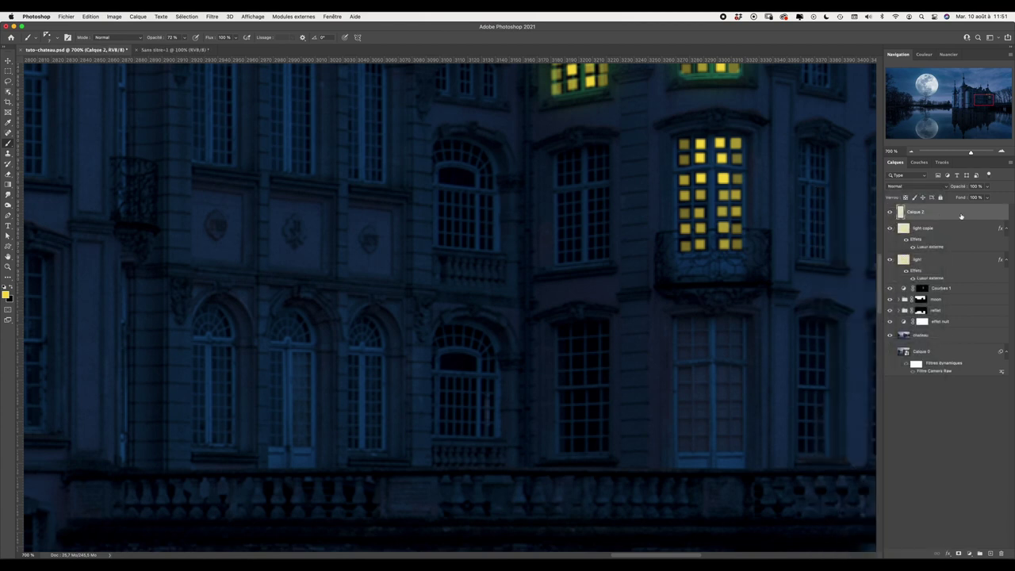
right_click(961, 216)
left_click(876, 405)
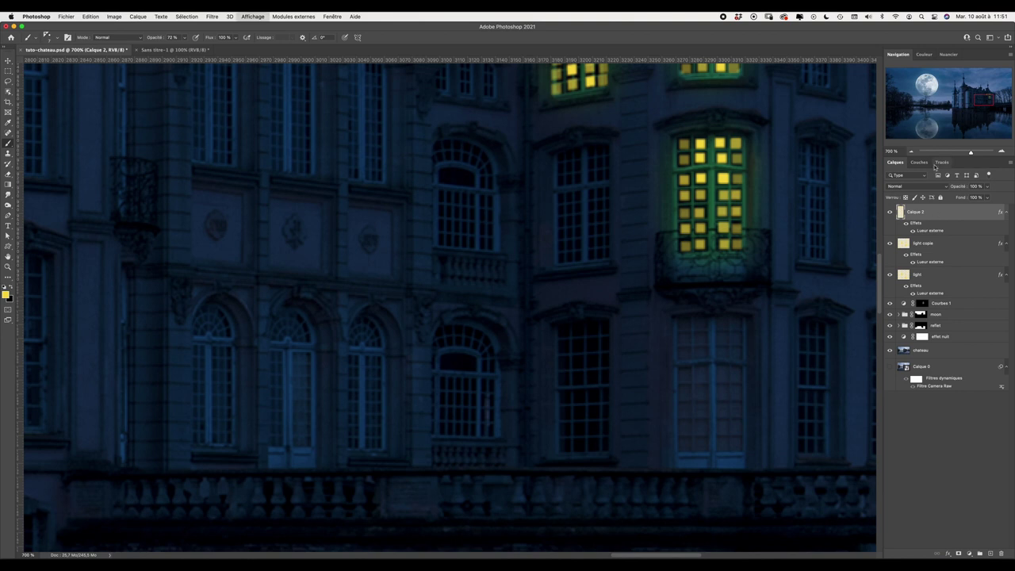
key("super+minus")
key("super+minus")
key("super+minus")
key("super+minus")
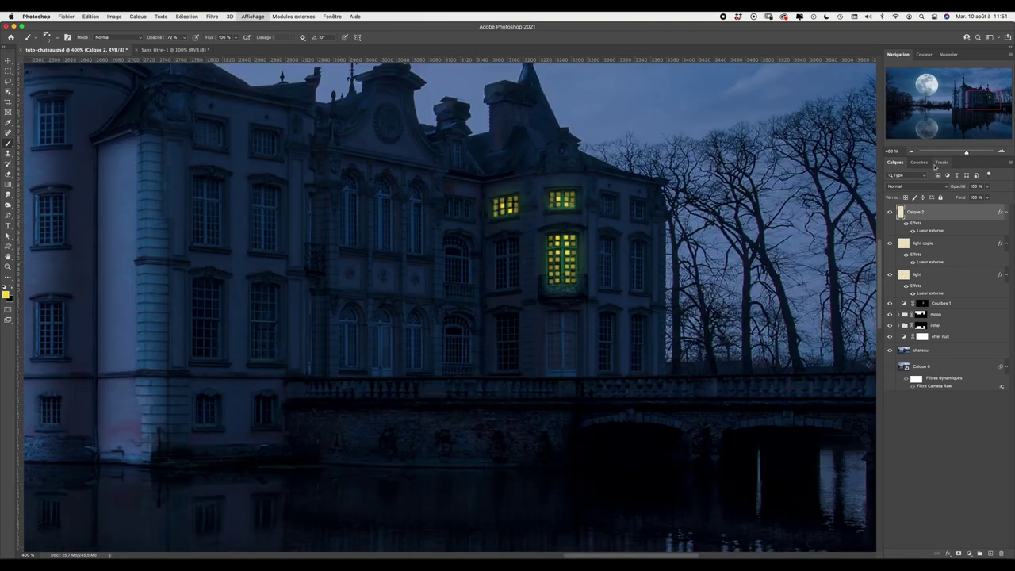
key("super+minus")
key("super+minus")
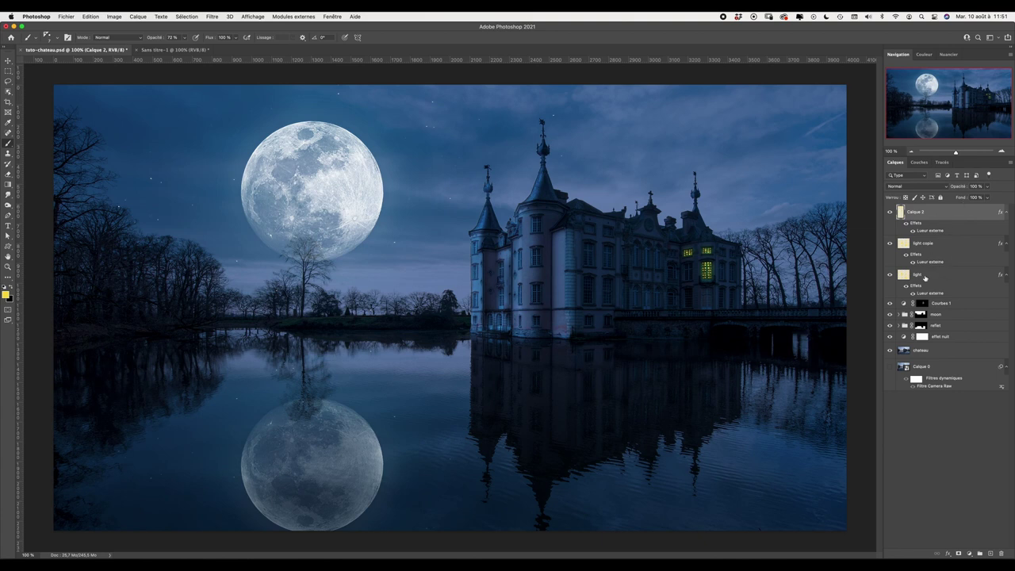
Group Calque 2, light copie and light into a group named lights.
left_click(928, 276, "shift")
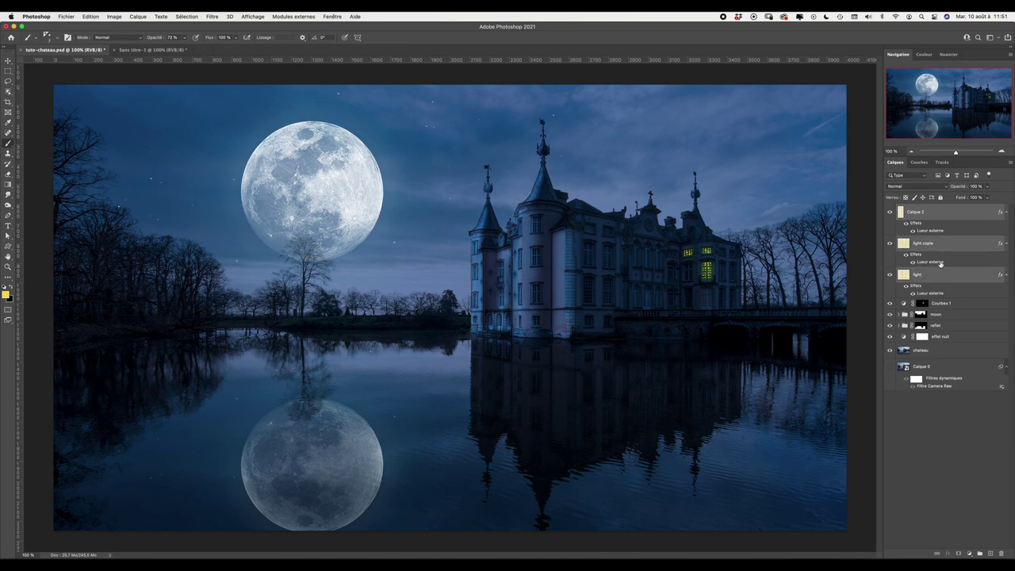
right_click(964, 220)
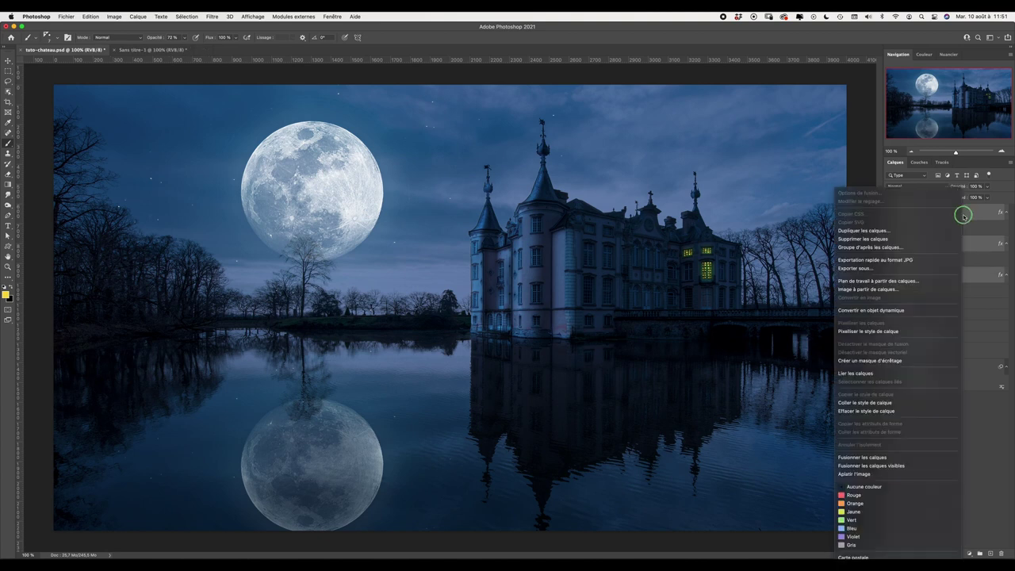
left_click(889, 243)
type("lights")
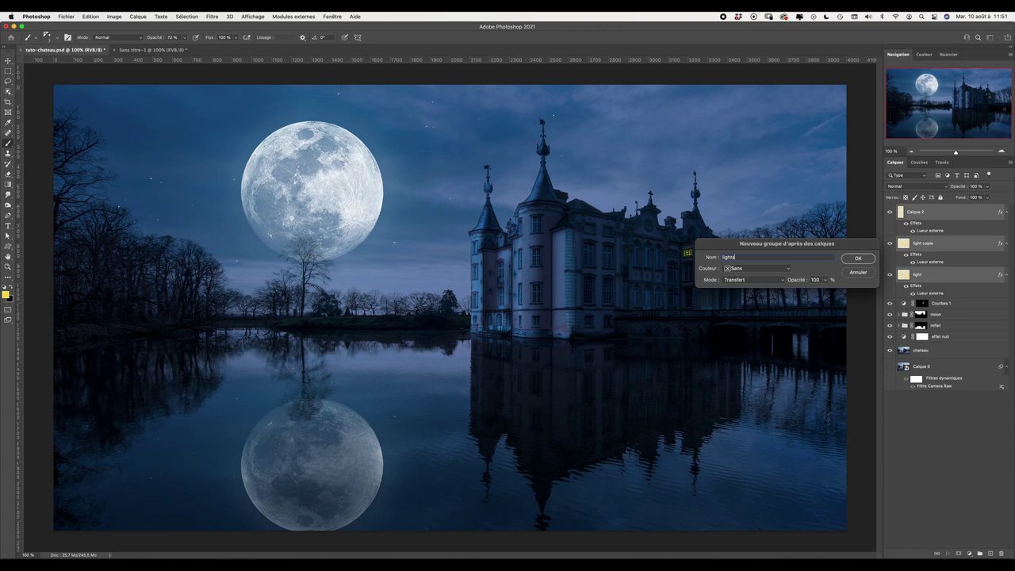
key("Return")
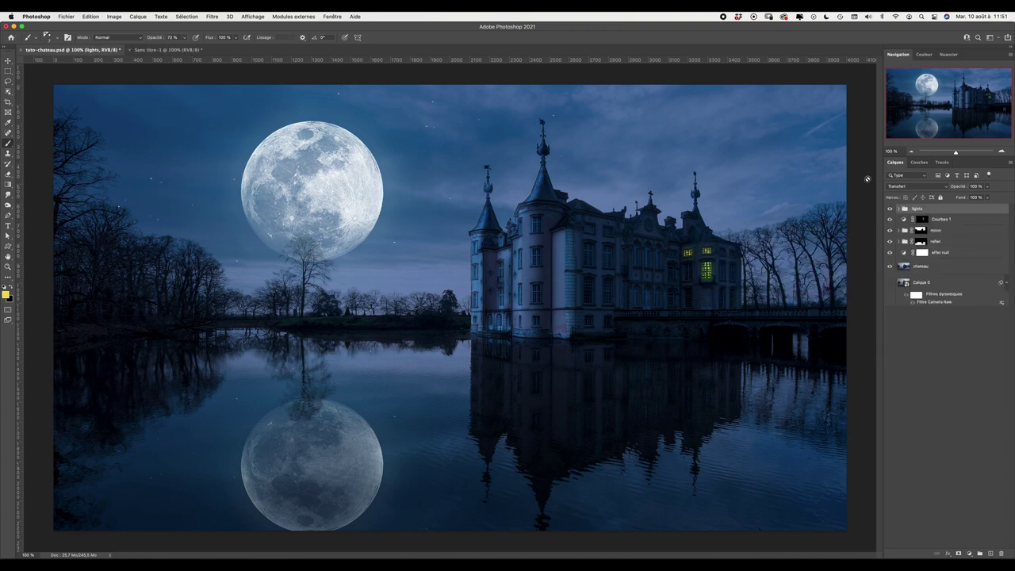
Duplicate the lights group and flip the copy vertically.
key("ctrl+j")
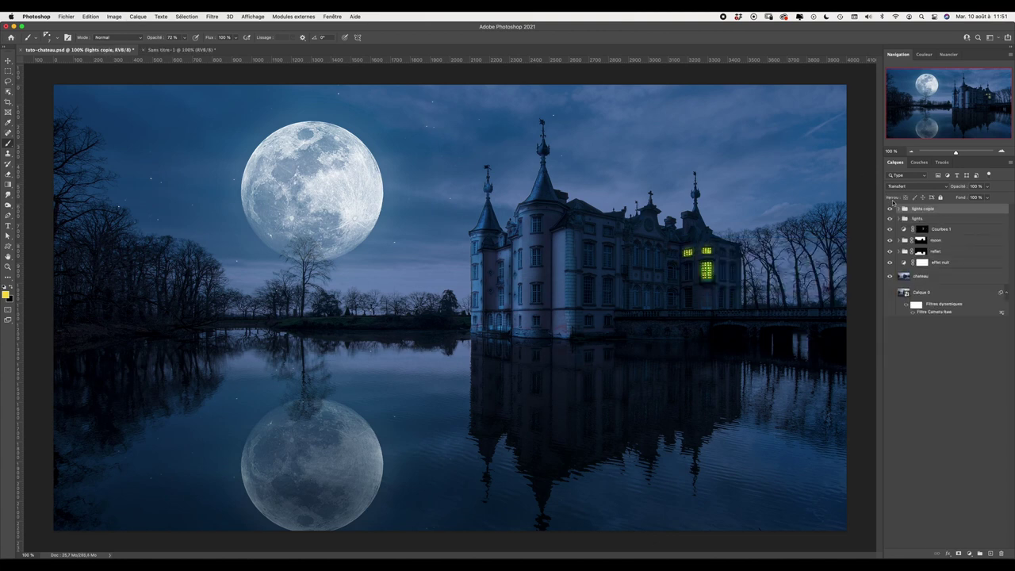
left_click(93, 16)
mouse_move(104, 192)
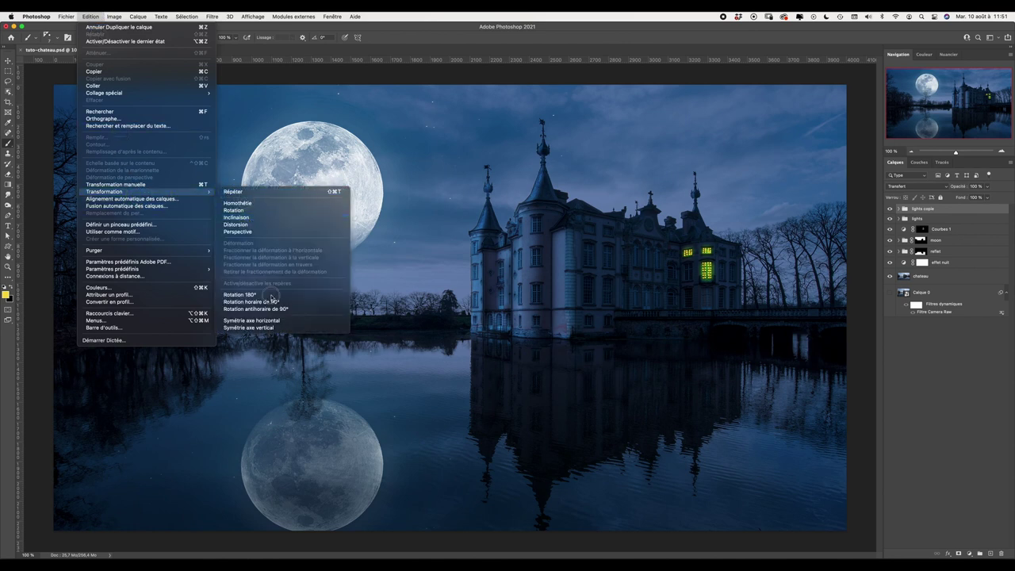
left_click(277, 329)
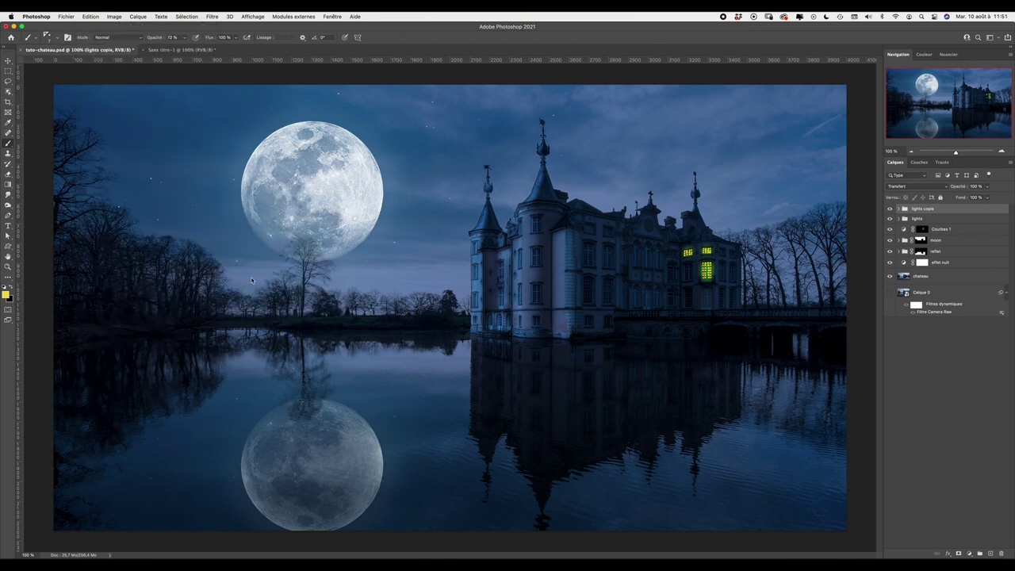
Move lights copie down into the lake and align it, toggling the night layers to check.
key("v")
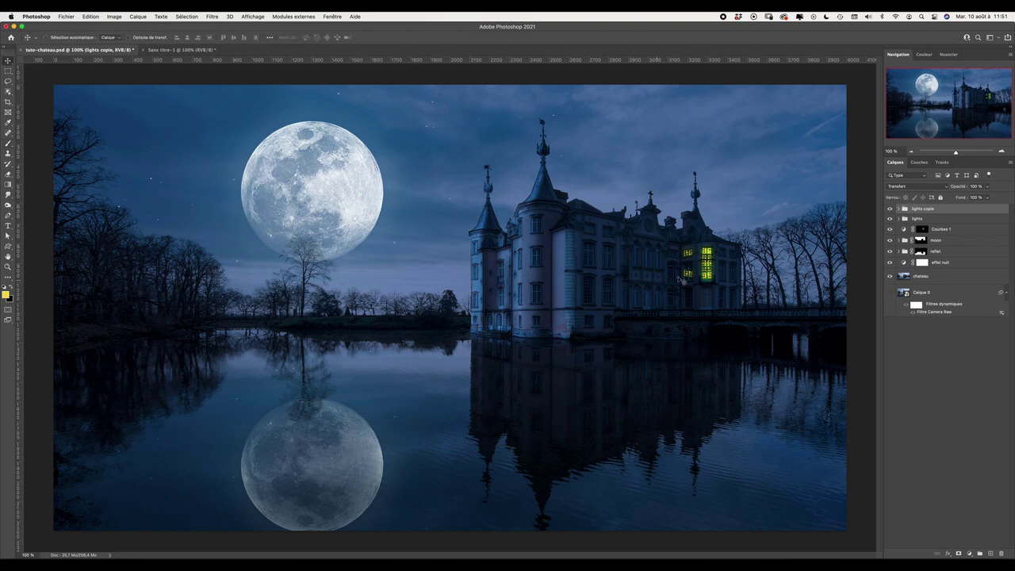
mouse_move(708, 274)
left_mouse_down()
mouse_move(701, 470)
mouse_move(704, 414)
left_mouse_up()
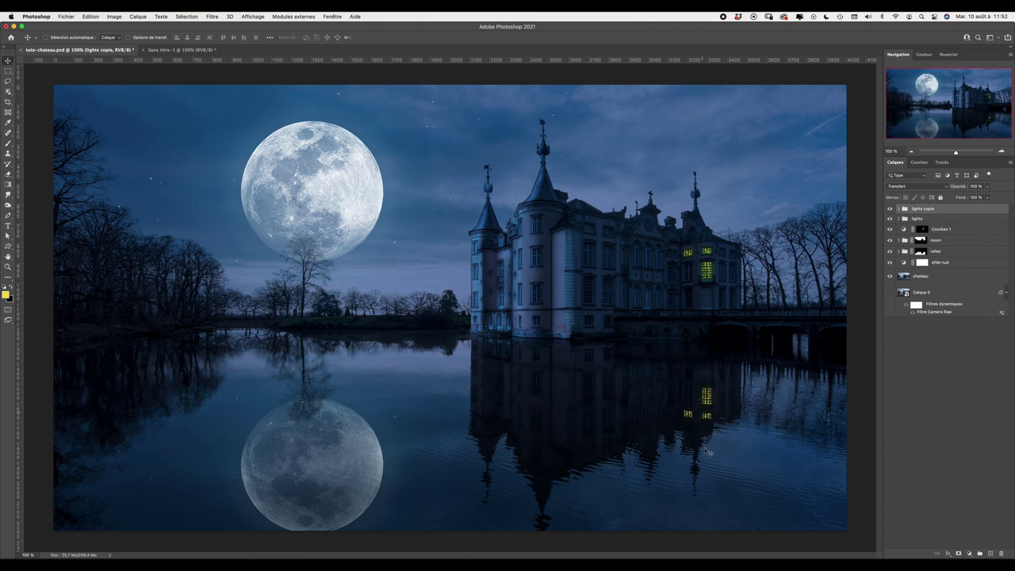
key("ctrl+plus")
key("ctrl+plus")
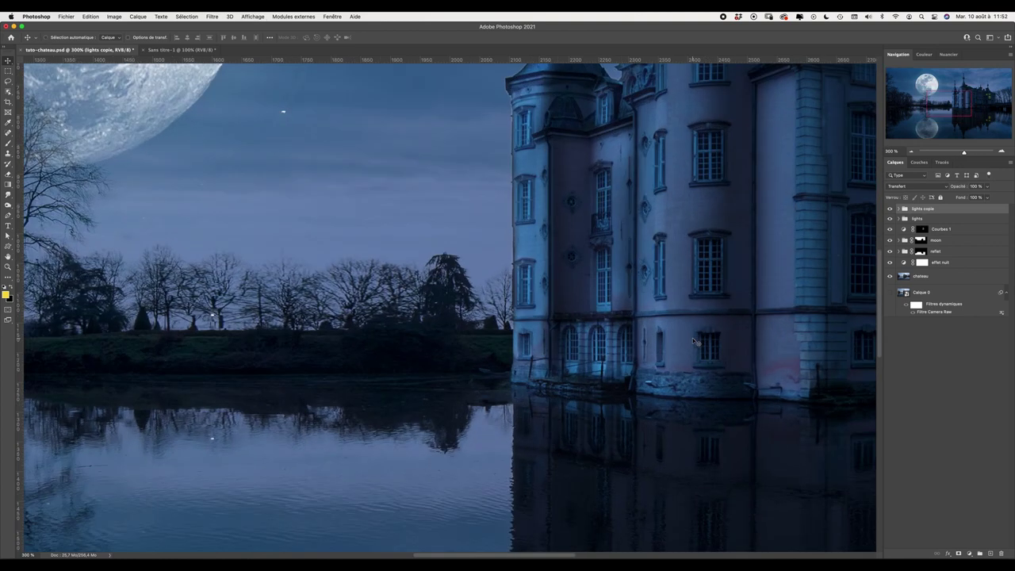
scroll(675, 355, "down", 5)
scroll(603, 206, "right", 10)
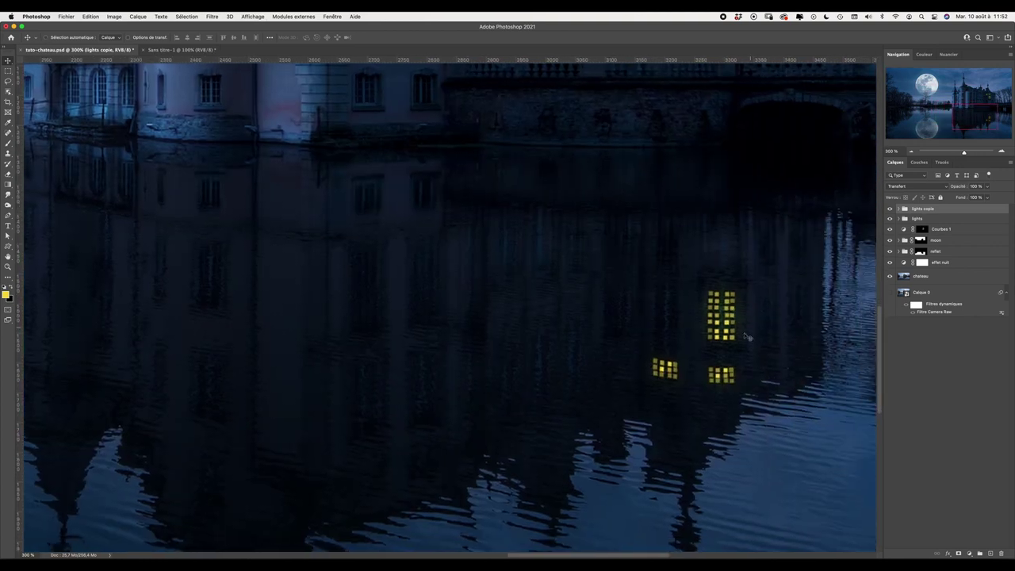
left_click_drag(725, 325, 726, 320)
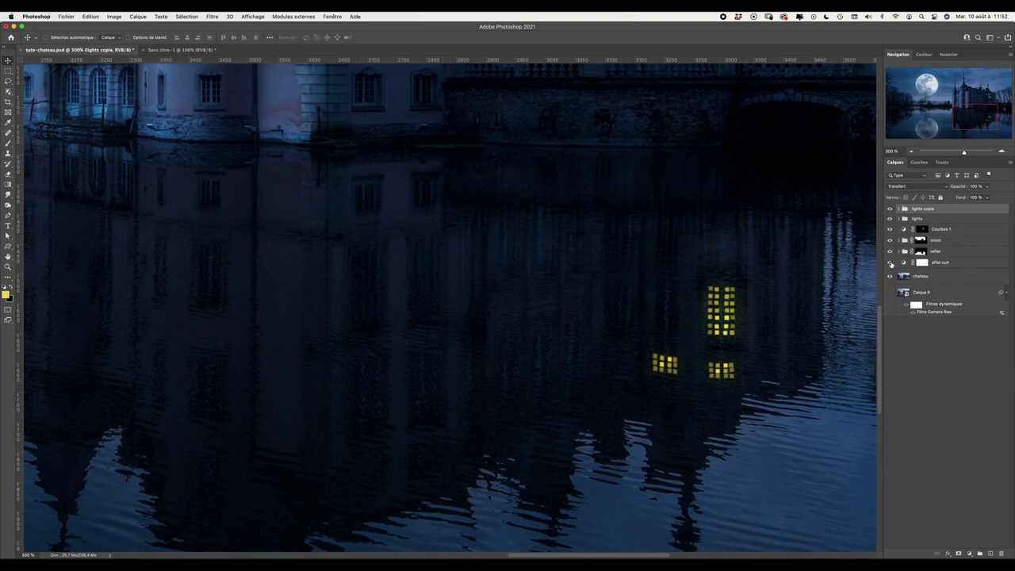
left_click_drag(891, 263, 890, 228)
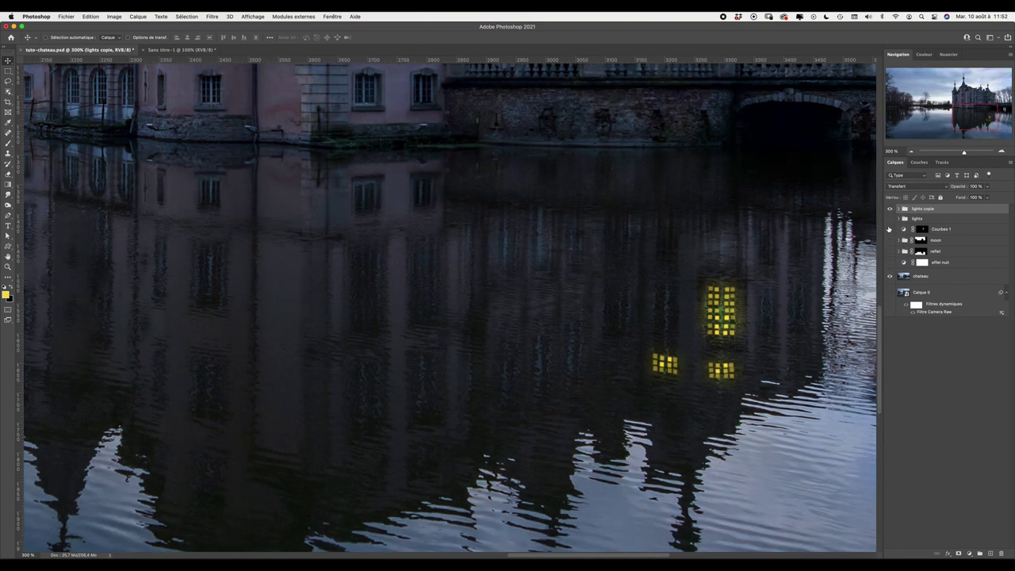
left_click_drag(736, 323, 728, 308)
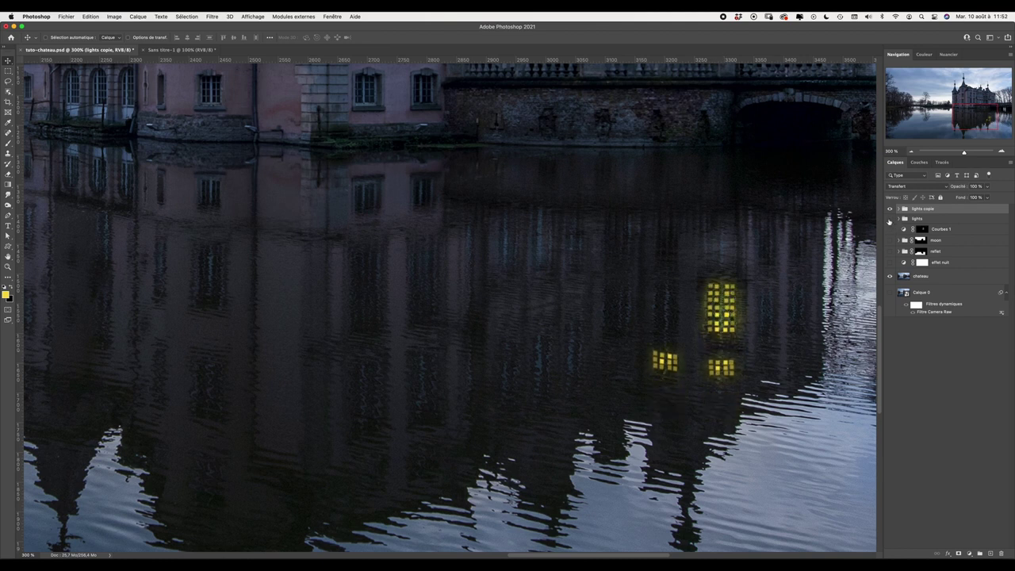
left_click_drag(890, 263, 890, 229)
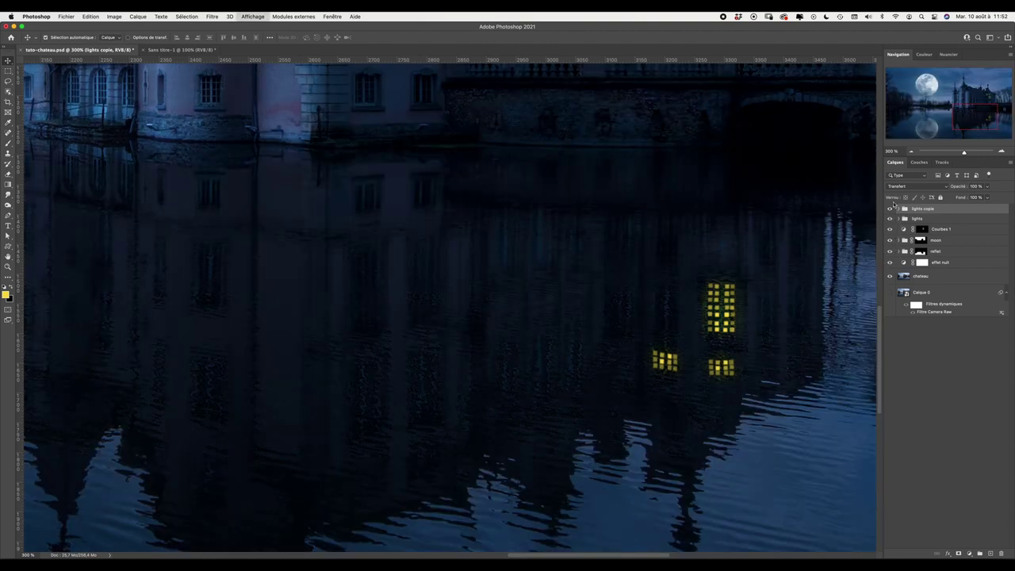
key("ctrl+minus")
key("ctrl+minus")
key("ctrl+minus")
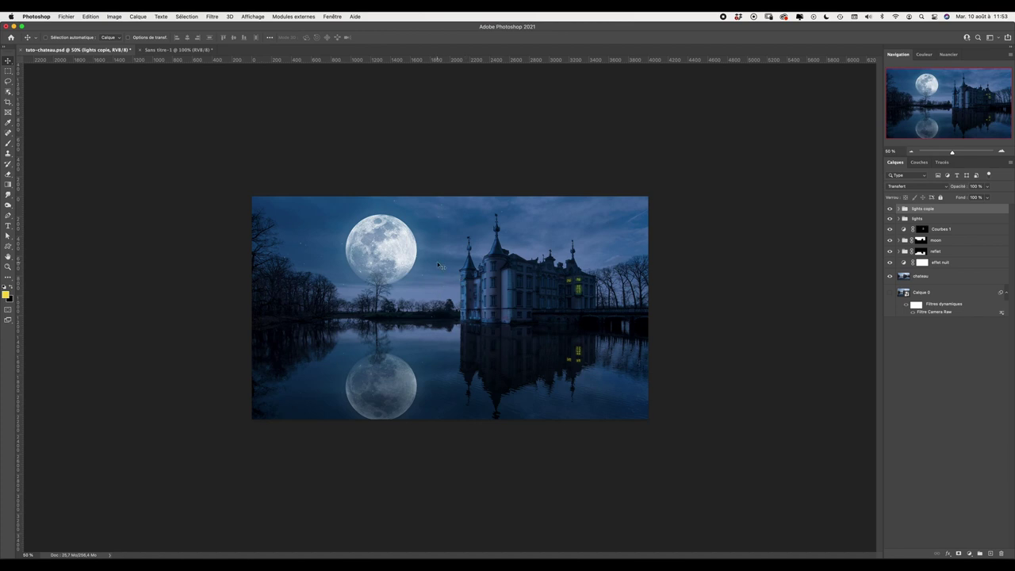
Add an Exposure adjustment layer at +0.81 and invert its mask to hide it.
left_click(970, 555)
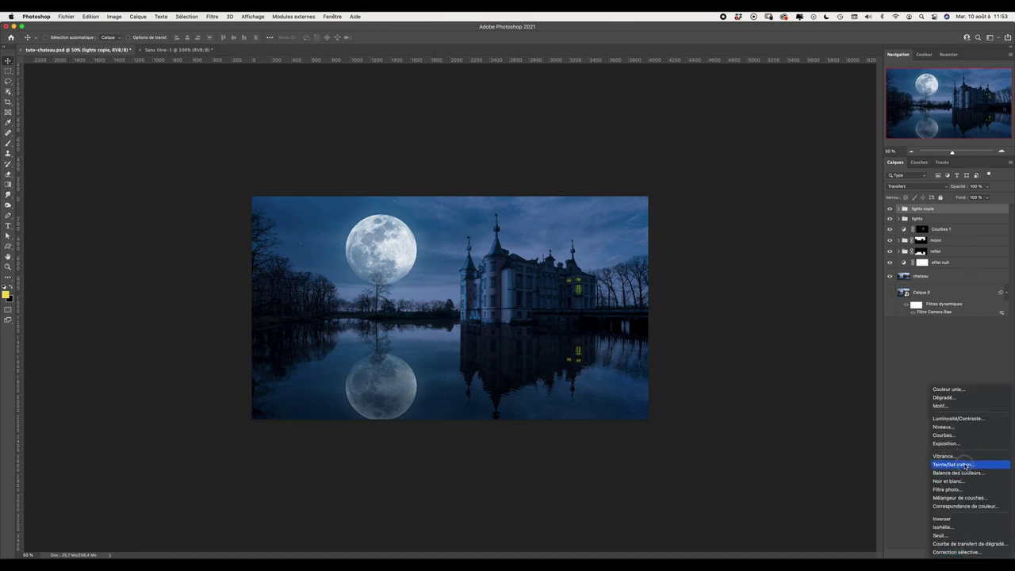
left_click(947, 443)
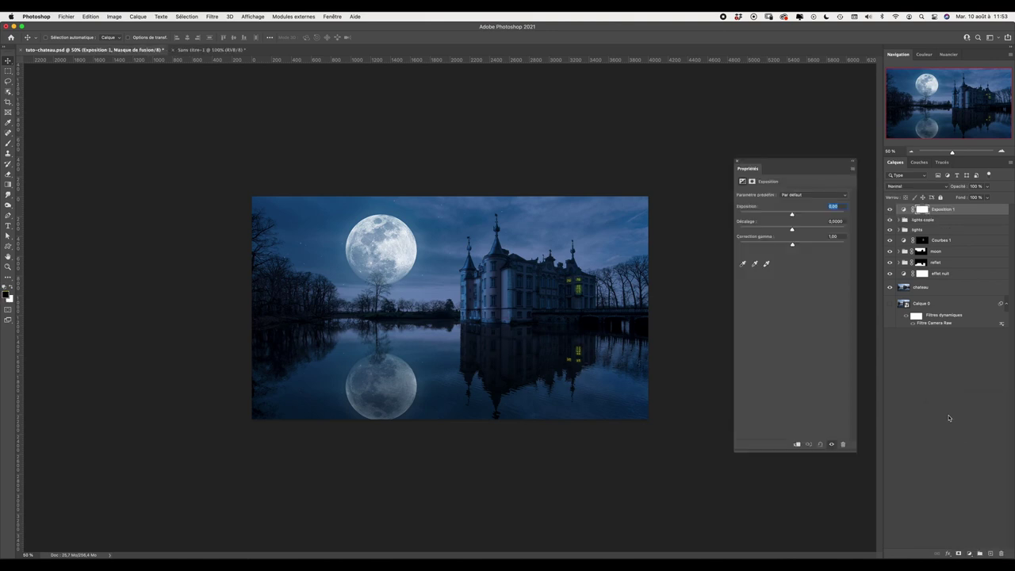
left_click_drag(790, 214, 798, 215)
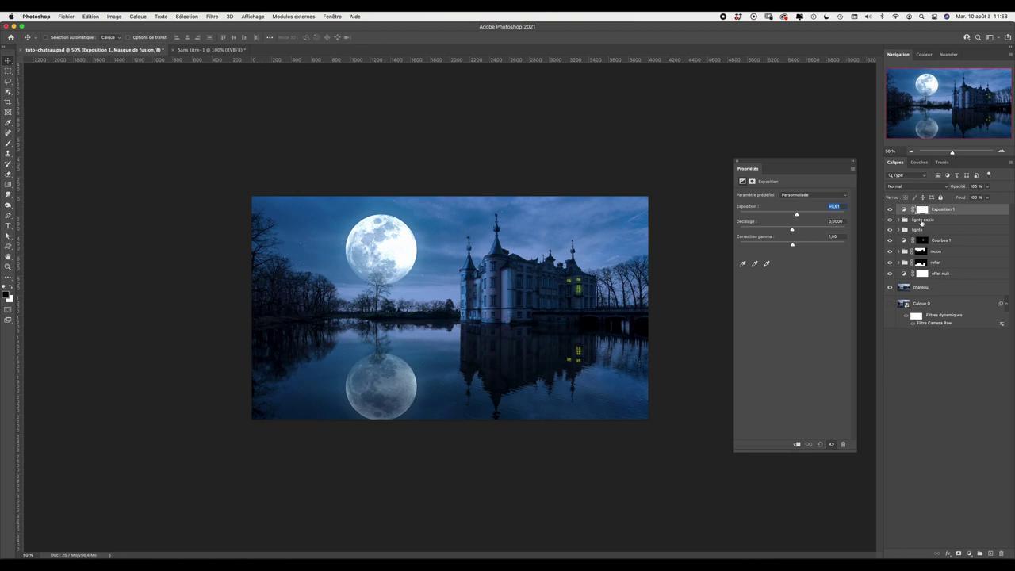
left_click(922, 209)
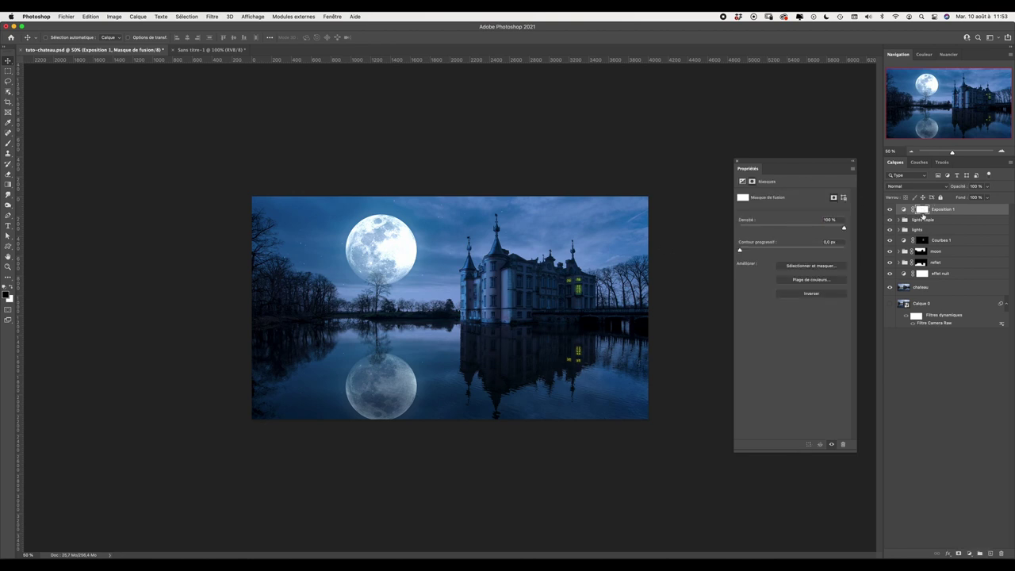
left_click(812, 293)
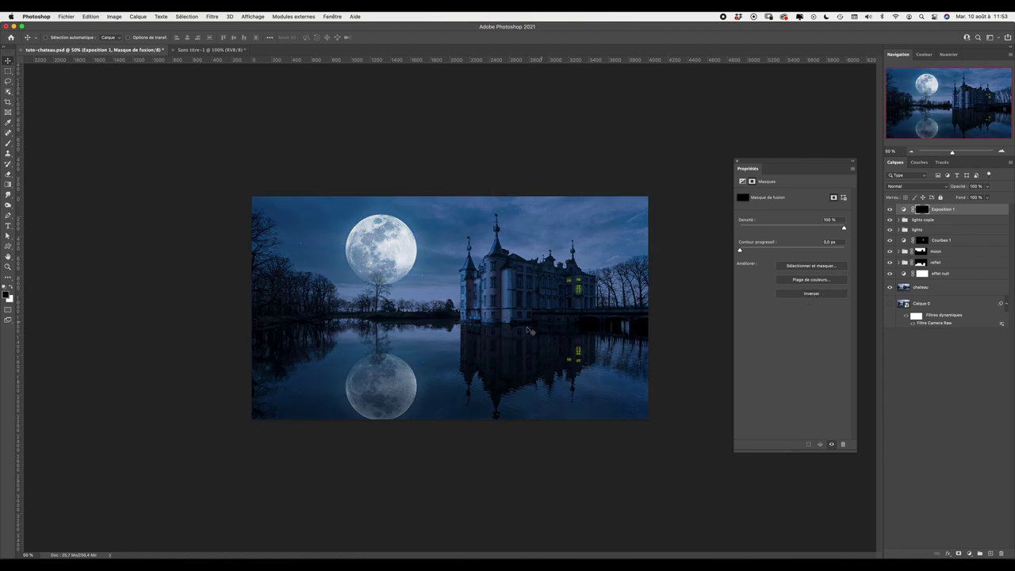
Paint white with a ~1771 px soft round brush to reveal the brightening around the moon.
key("b")
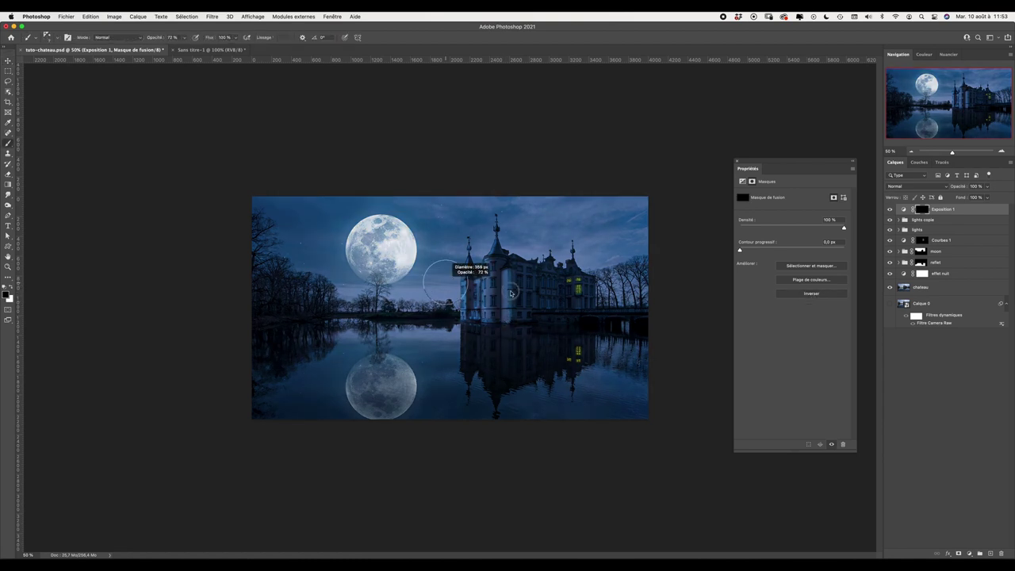
left_click(57, 41)
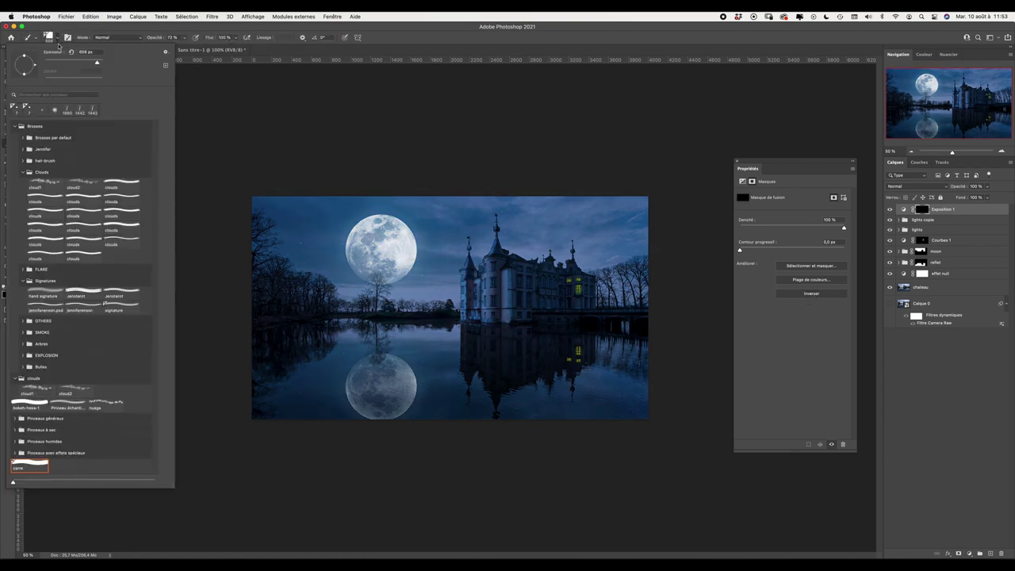
left_click(23, 138)
left_click(38, 150)
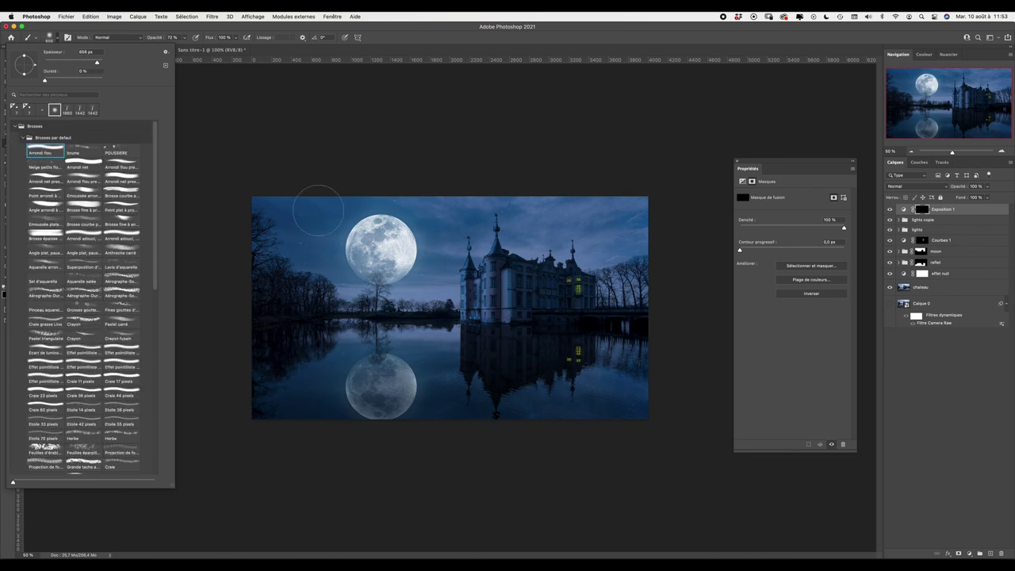
left_click(492, 285)
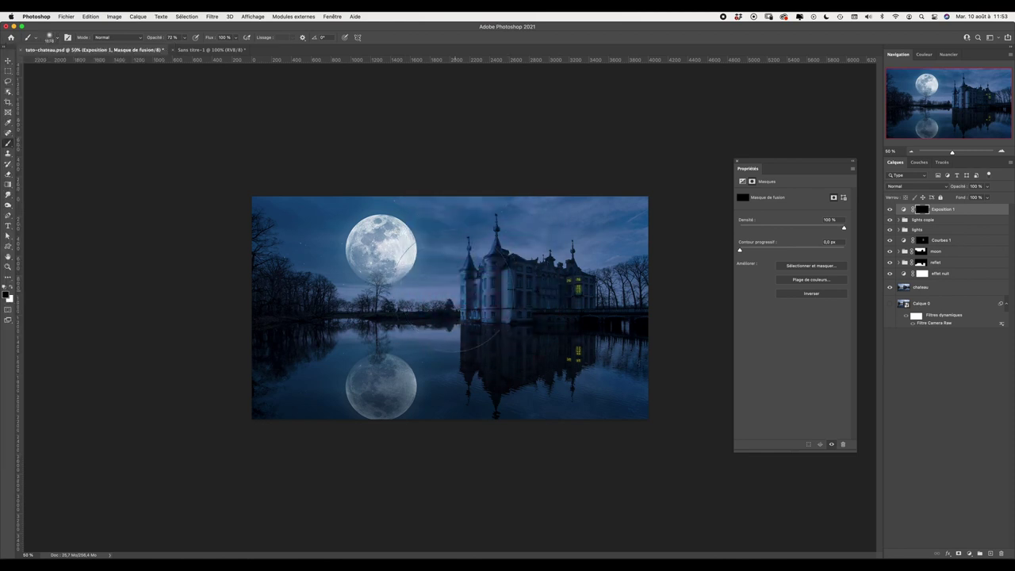
left_click_drag(465, 274, 476, 273)
key("x")
left_click_drag(464, 270, 469, 274)
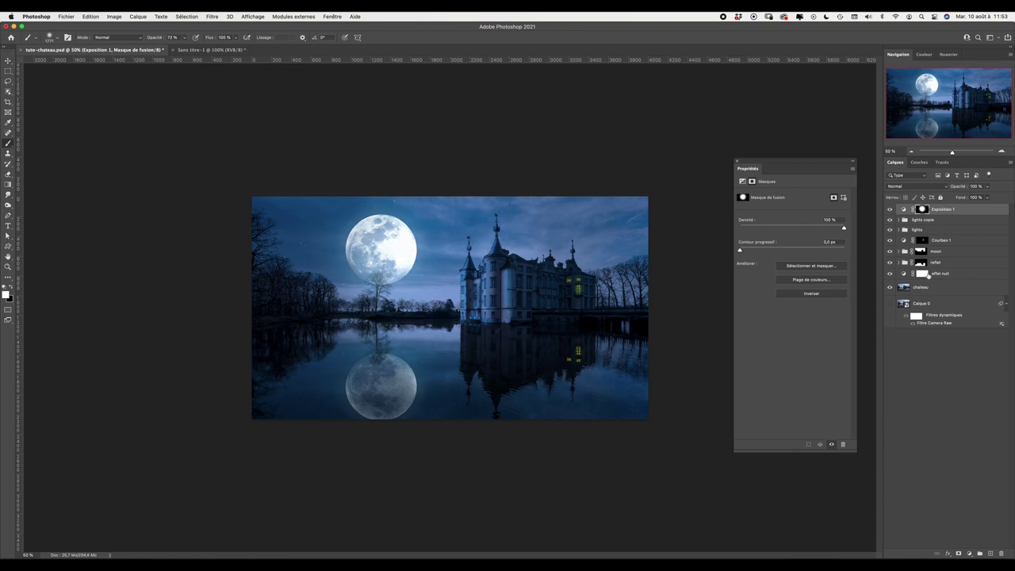
left_click(970, 554)
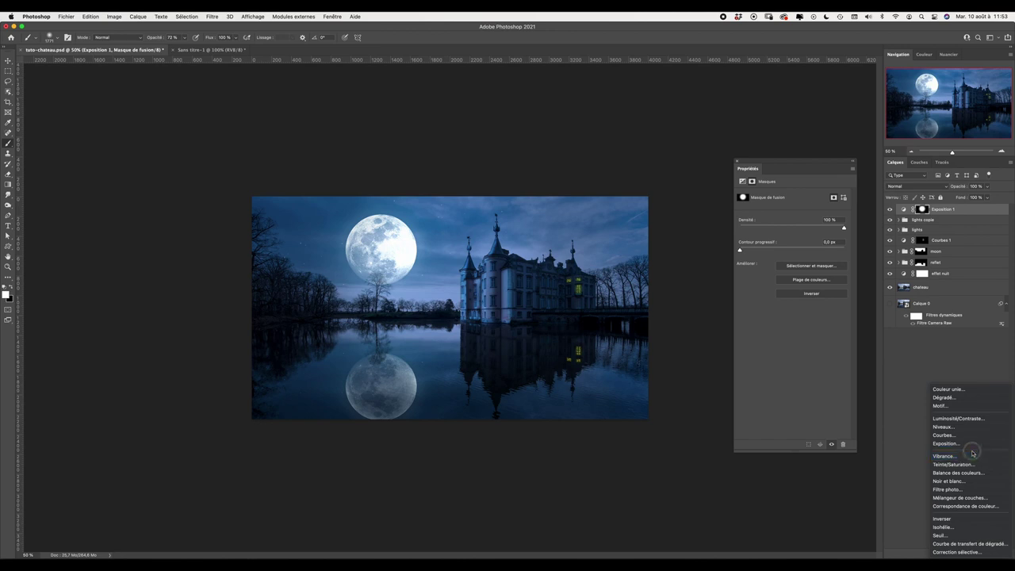
Add a Curves layer lowering highlights to 211 and midtones, masked to the sky right of the castle.
left_click(971, 437)
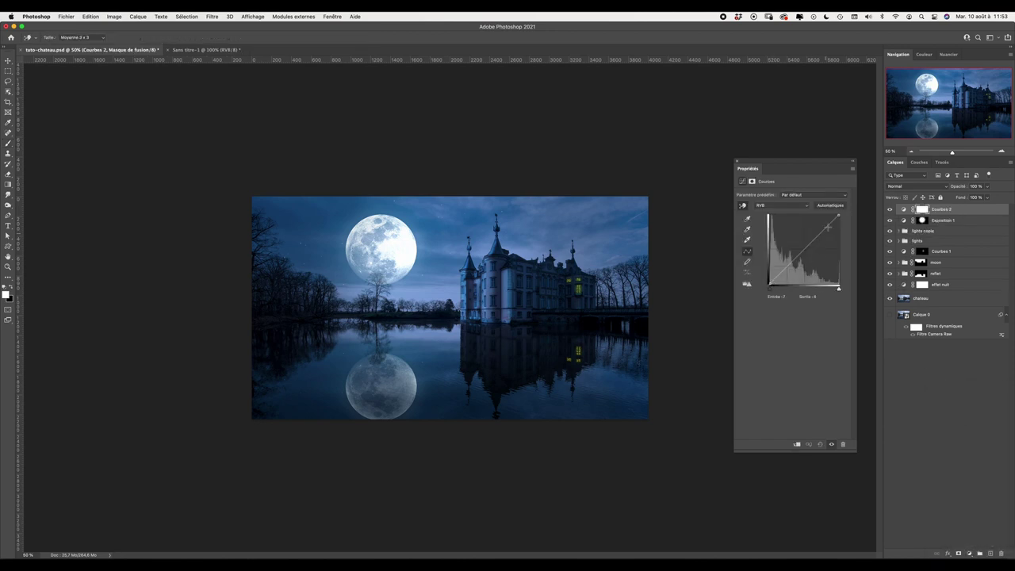
left_click_drag(839, 215, 839, 228)
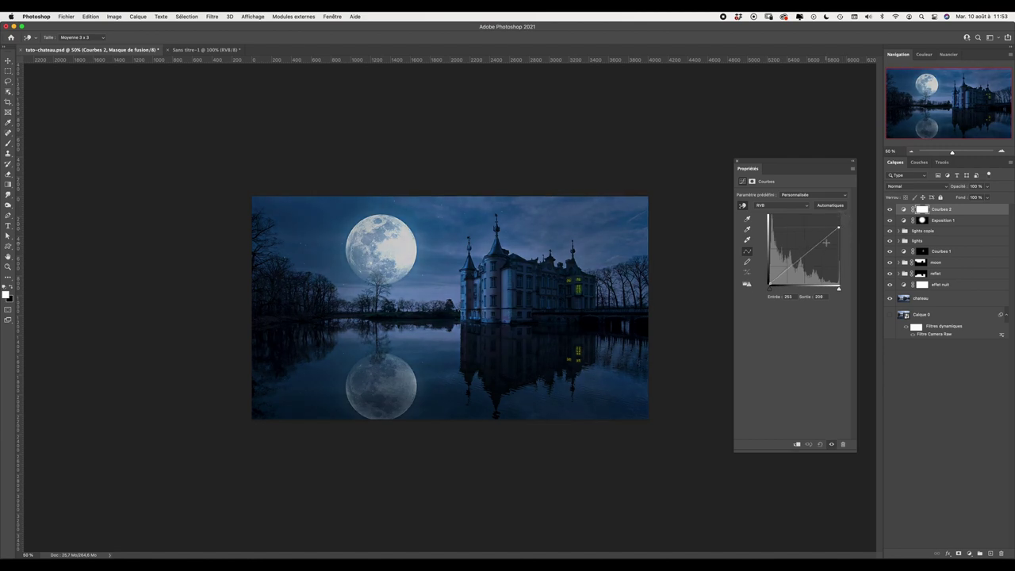
left_click_drag(806, 254, 806, 259)
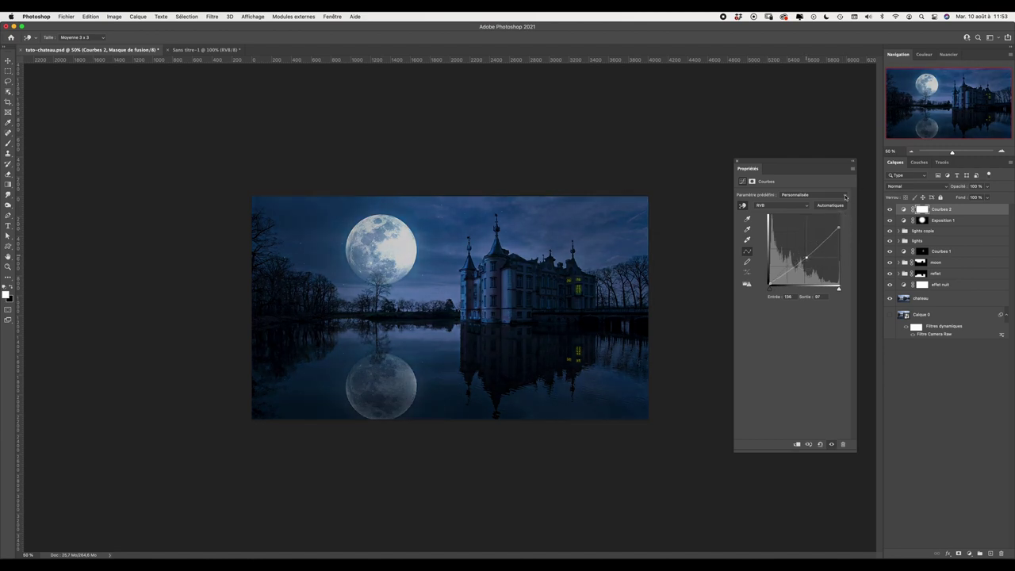
left_click(924, 211)
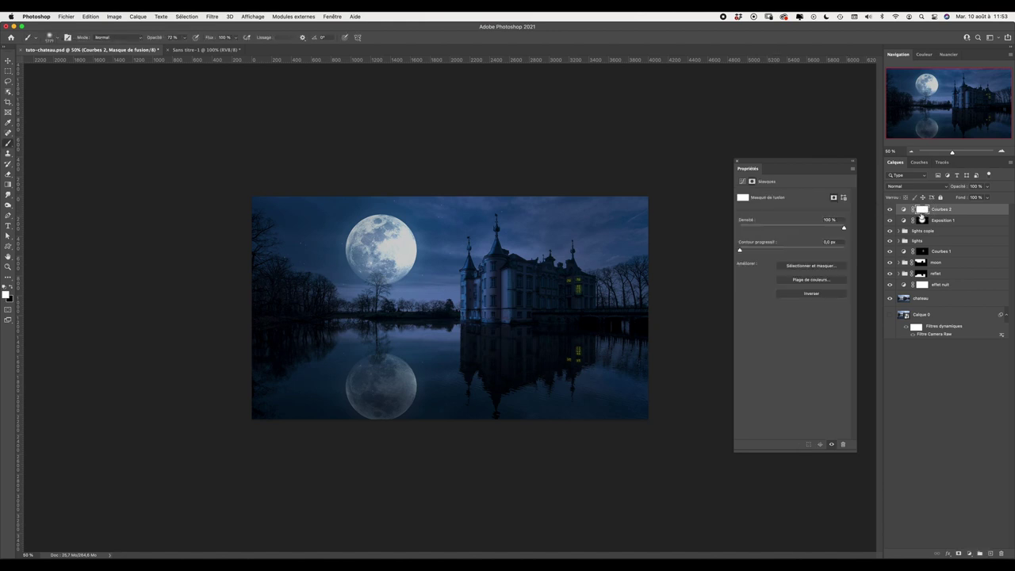
left_click(810, 294)
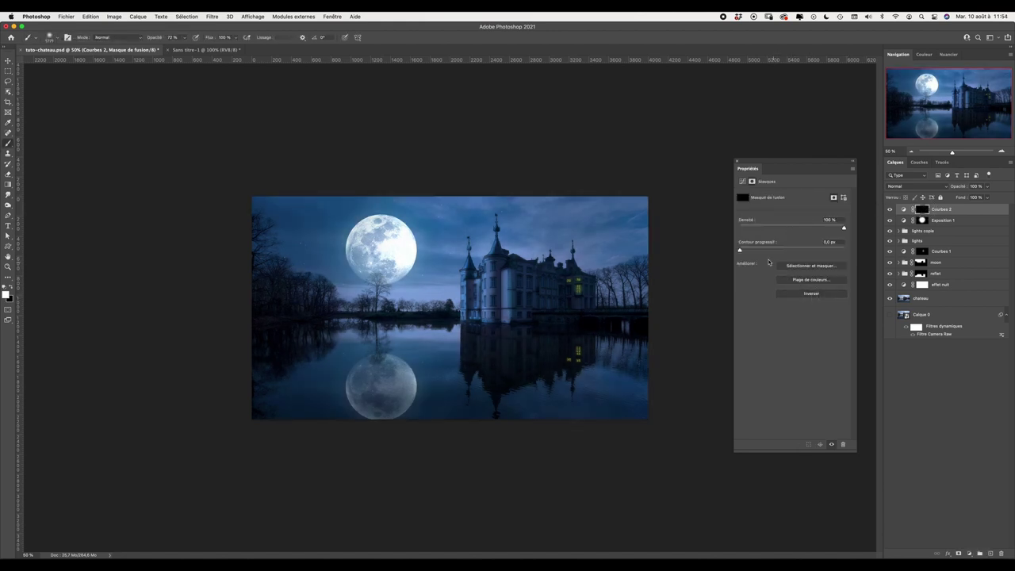
left_click(574, 212)
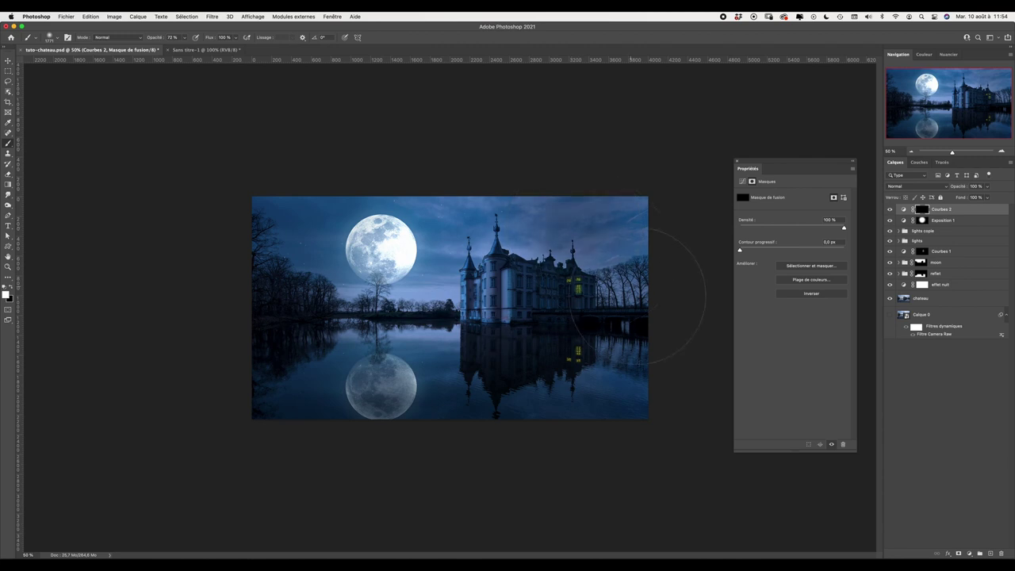
left_click_drag(637, 296, 612, 238)
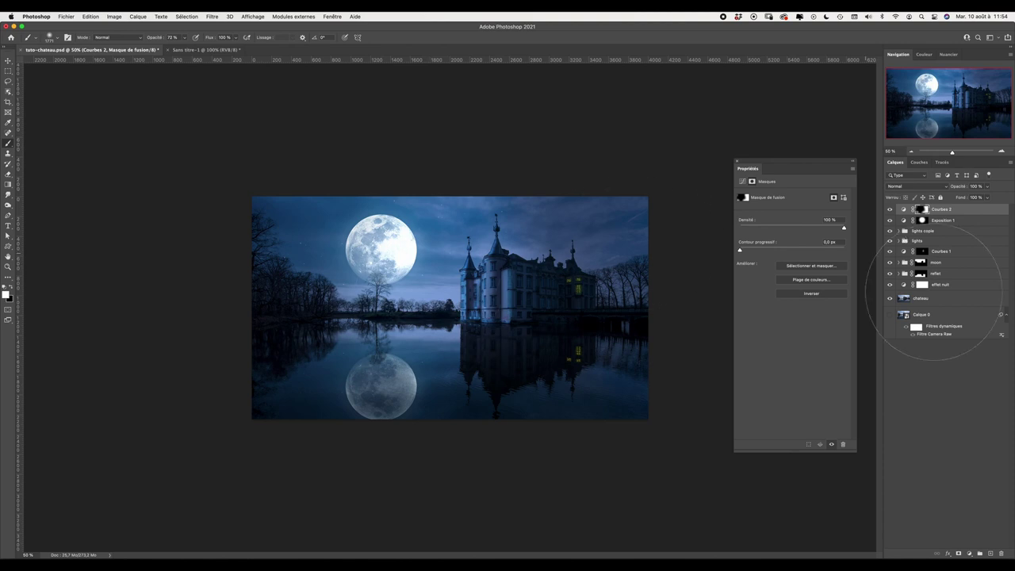
Create a new layer and fill it with black-and-white rendered clouds.
left_click(990, 555)
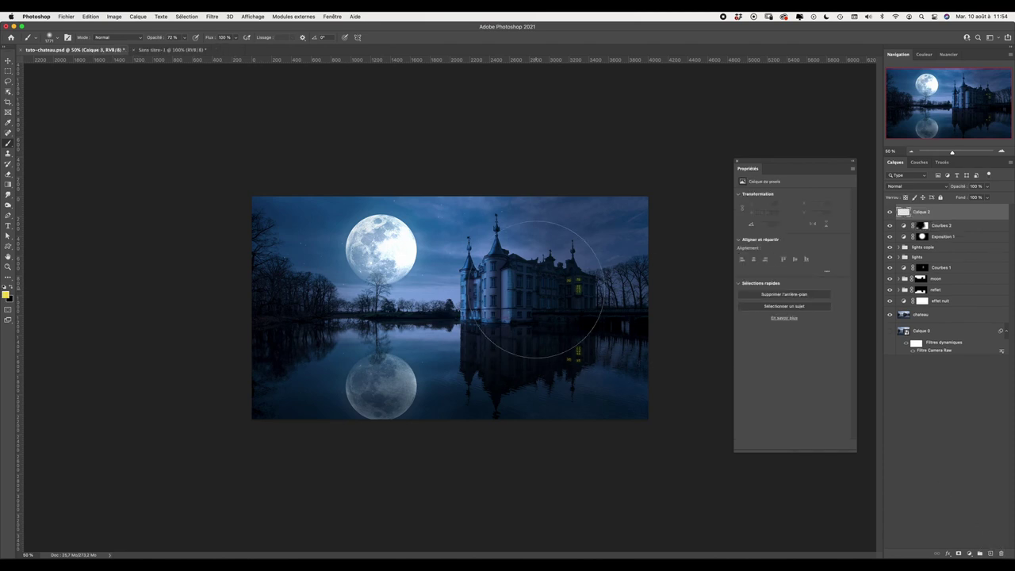
left_click(4, 287)
left_click(212, 17)
mouse_move(217, 183)
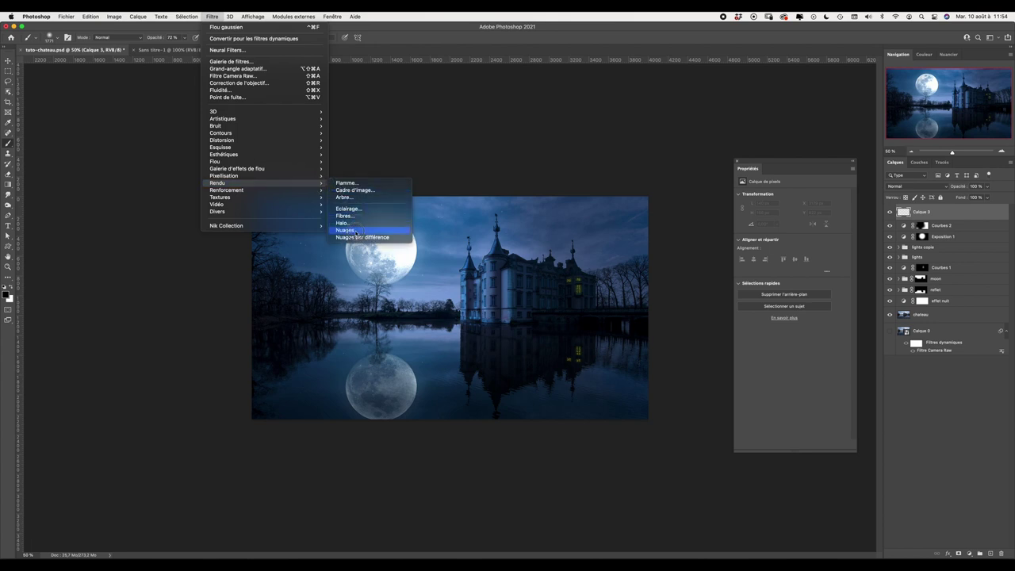
left_click(357, 231)
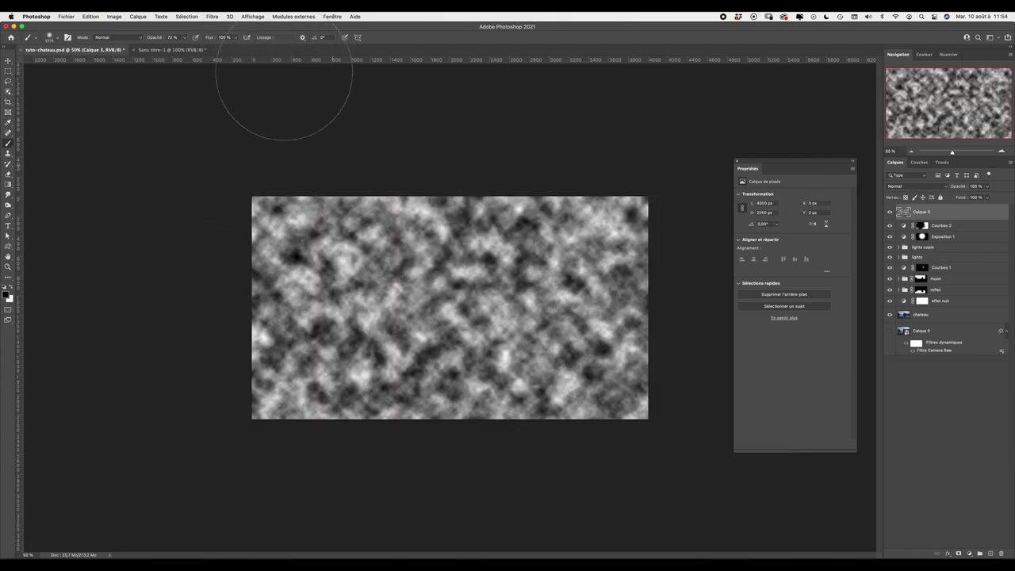
left_click(211, 17)
left_click(226, 26)
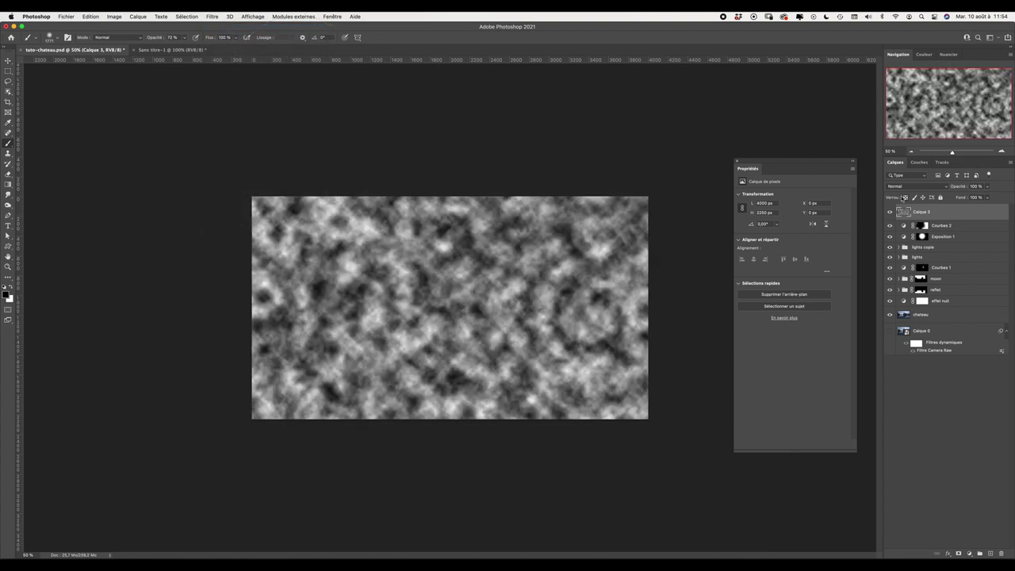
Blend the clouds layer with Lumière tamisée at reduced opacity.
left_click(914, 186)
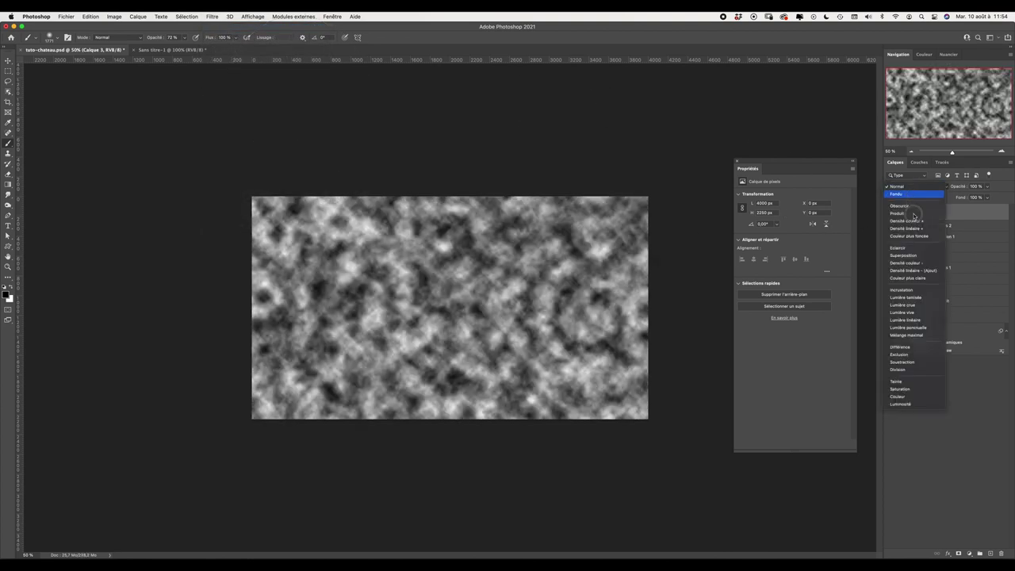
left_click(919, 298)
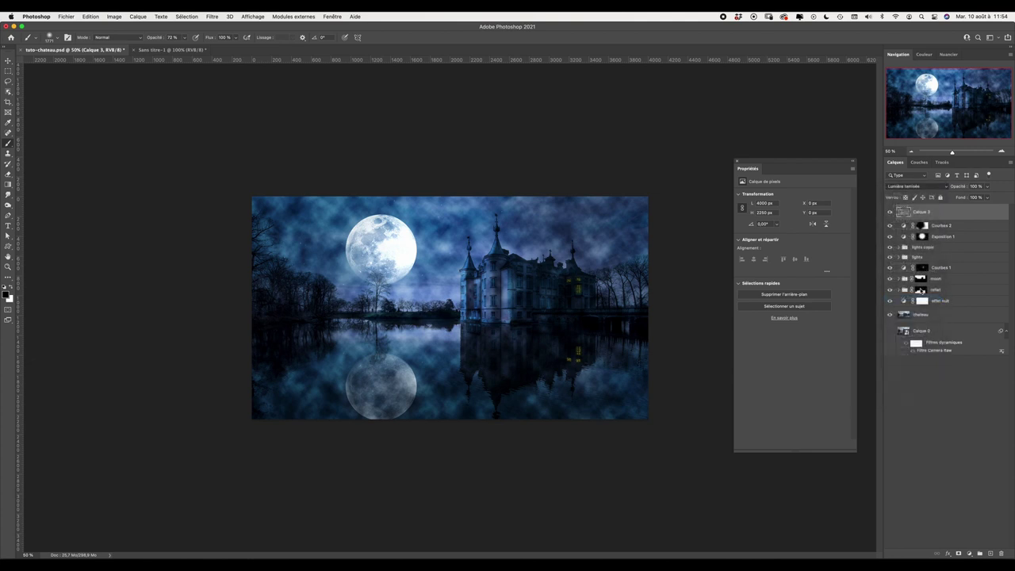
left_click_drag(987, 186, 974, 197)
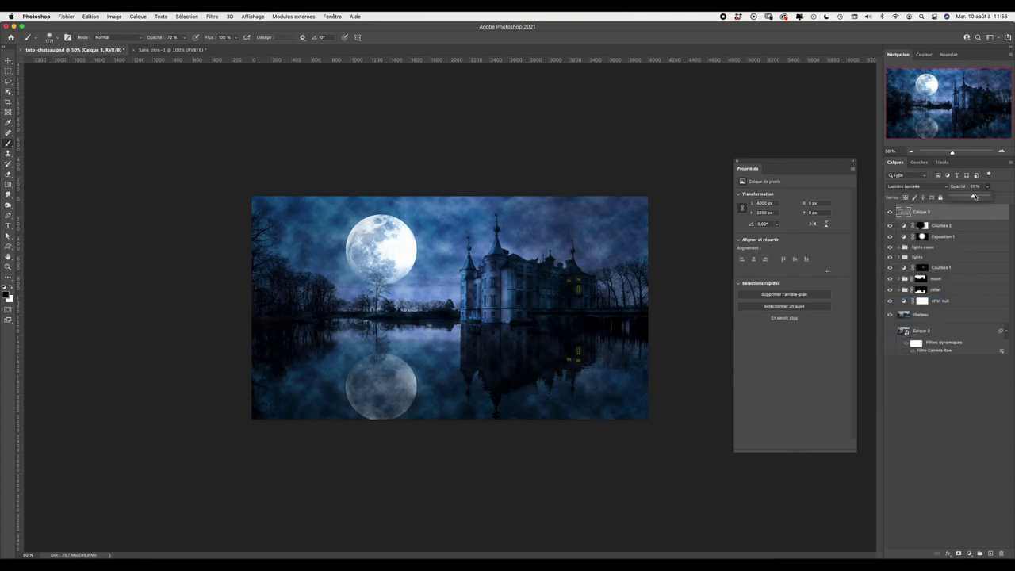
left_click(212, 17)
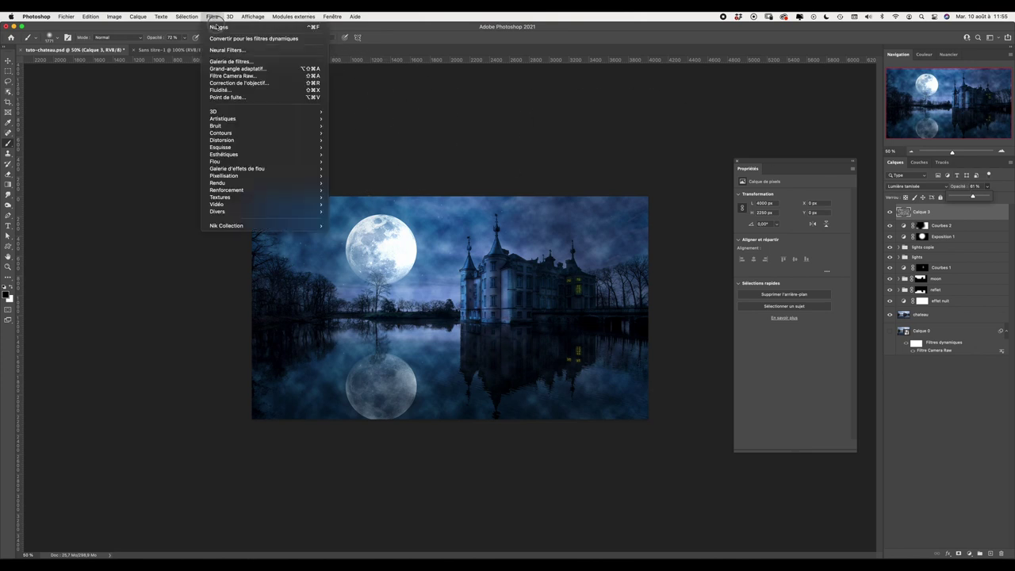
mouse_move(230, 161)
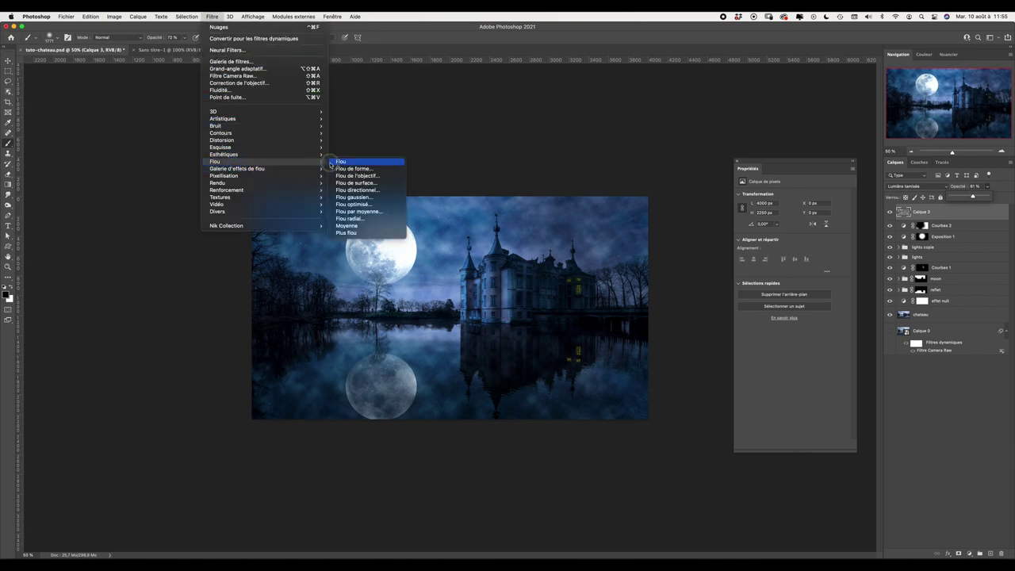
Apply a motion blur to the clouds with a slightly tilted angle and longer distance.
left_click(359, 110)
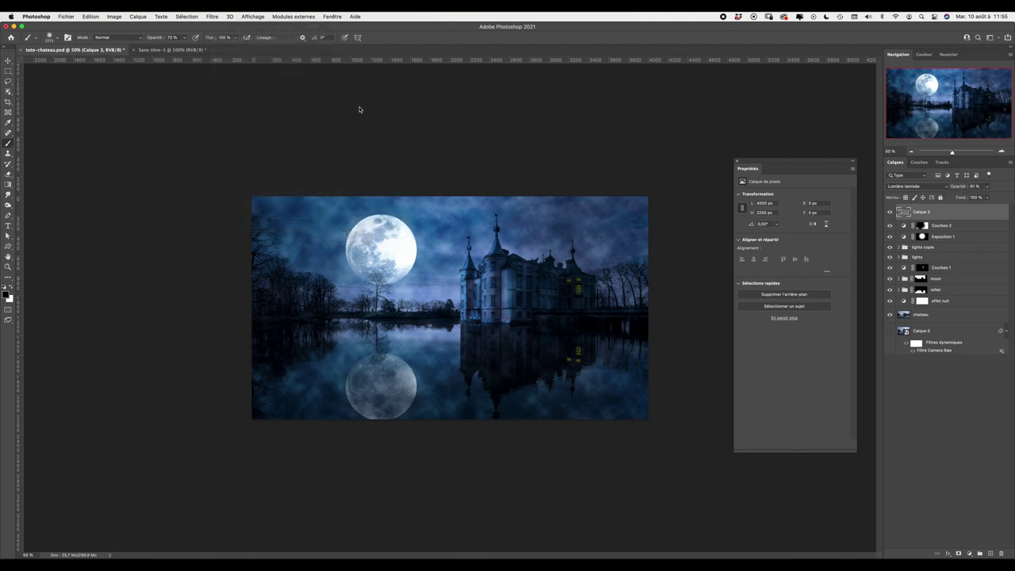
left_click_drag(733, 250, 735, 249)
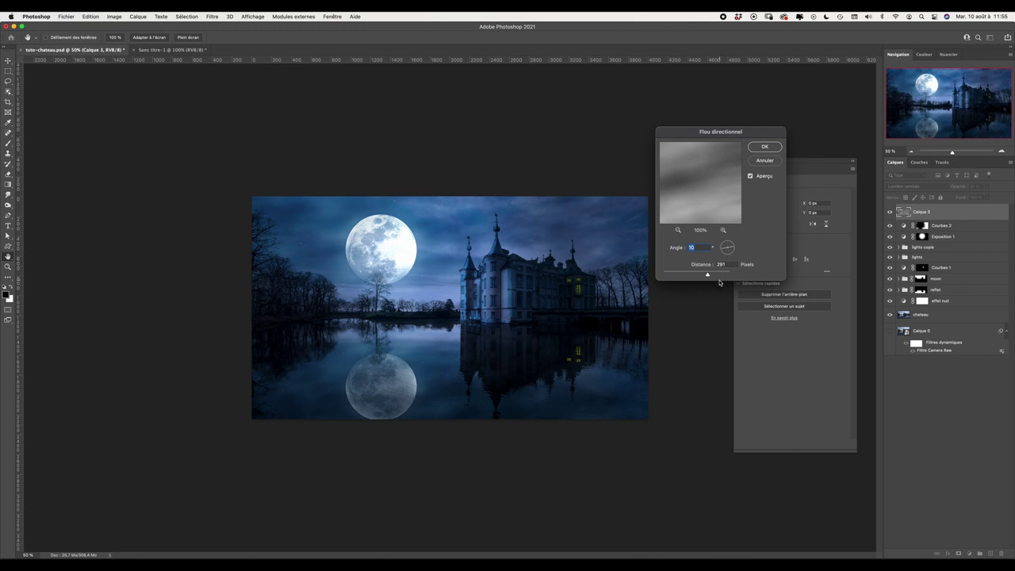
left_click_drag(708, 274, 711, 274)
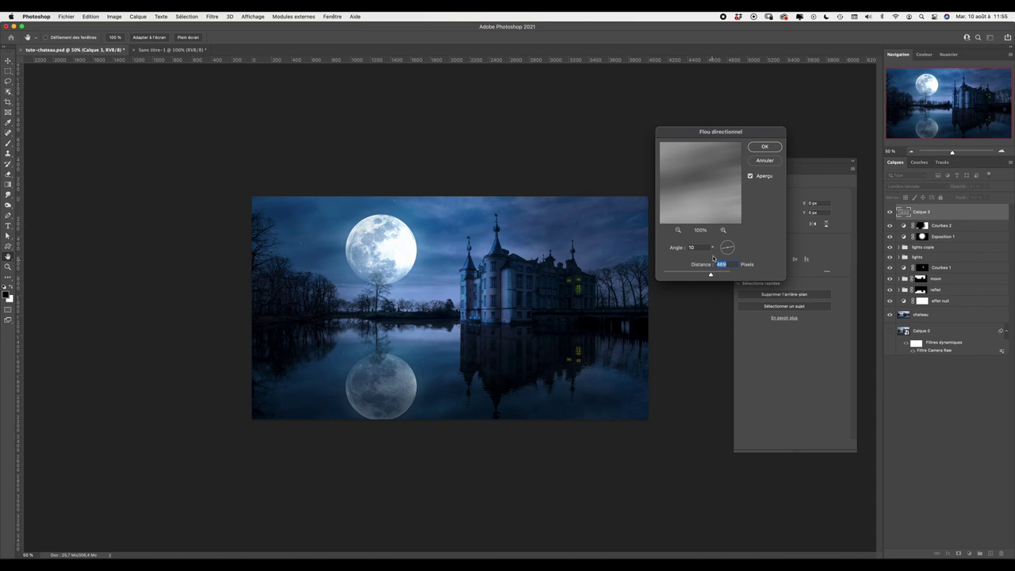
left_click(679, 230)
left_click(678, 230)
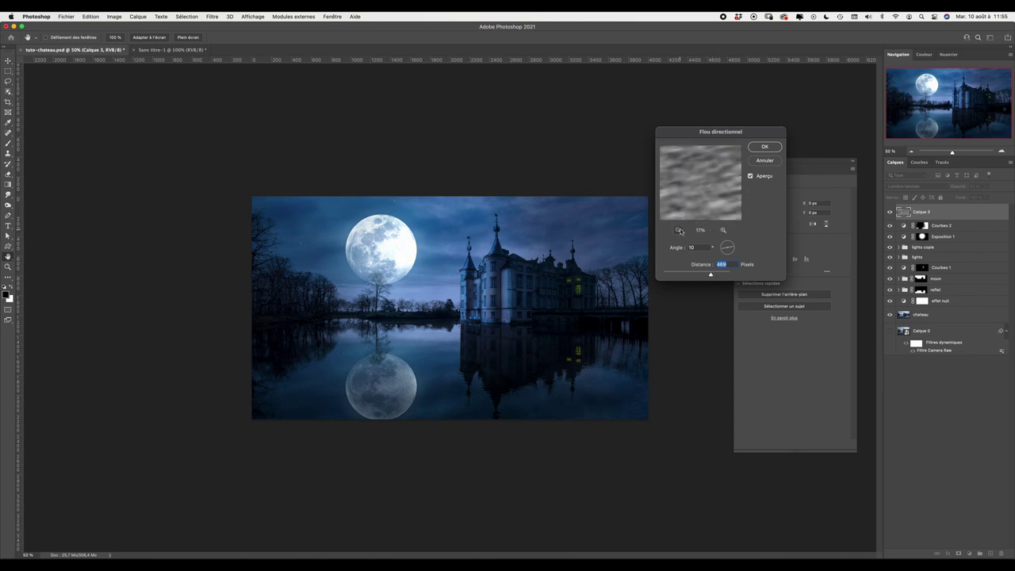
left_click(678, 230)
left_click(678, 230)
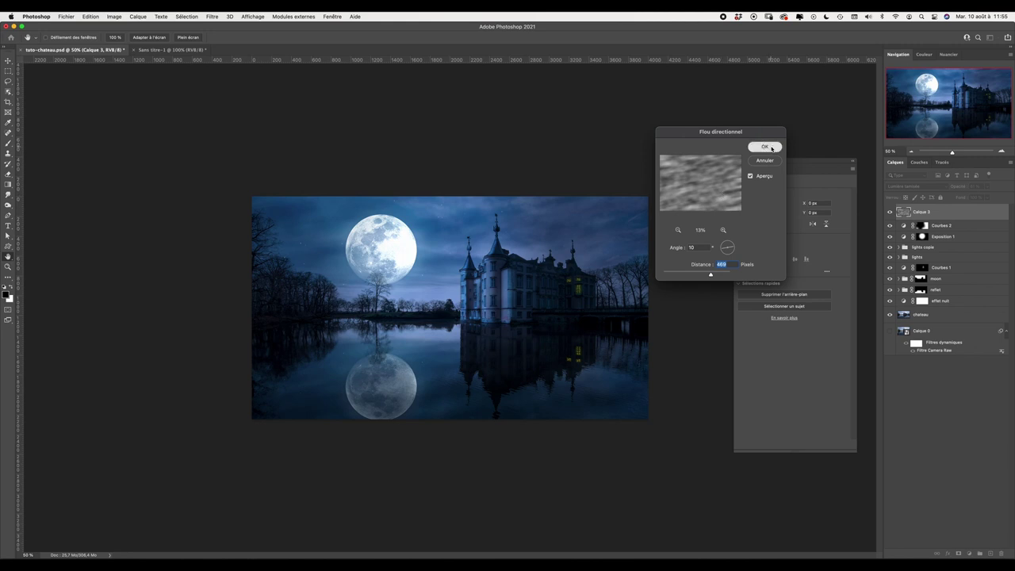
left_click(764, 146)
Toggle Calque 3's visibility off and on to compare the image.
left_click(890, 213)
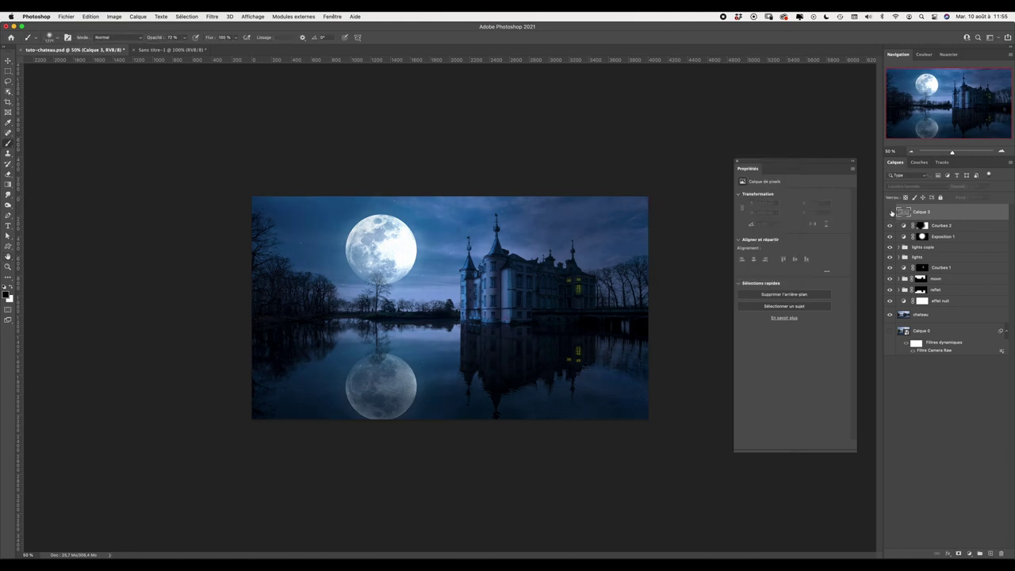
left_click(890, 212)
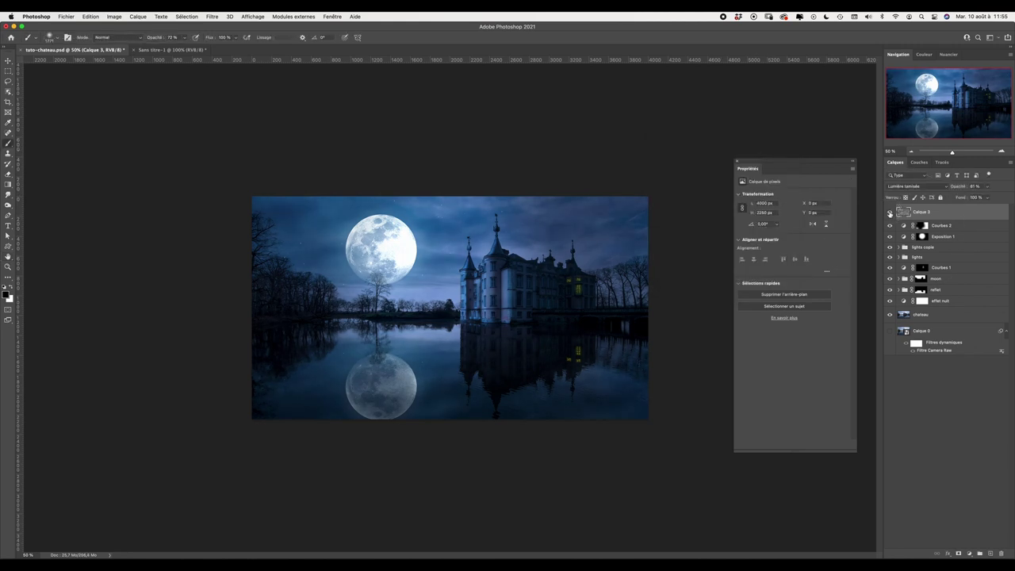
left_click(890, 213)
Show Calque 3 again, then drag the flying-birds PNG from Finder's Assets onto the canvas.
left_click(890, 213)
left_click(326, 563)
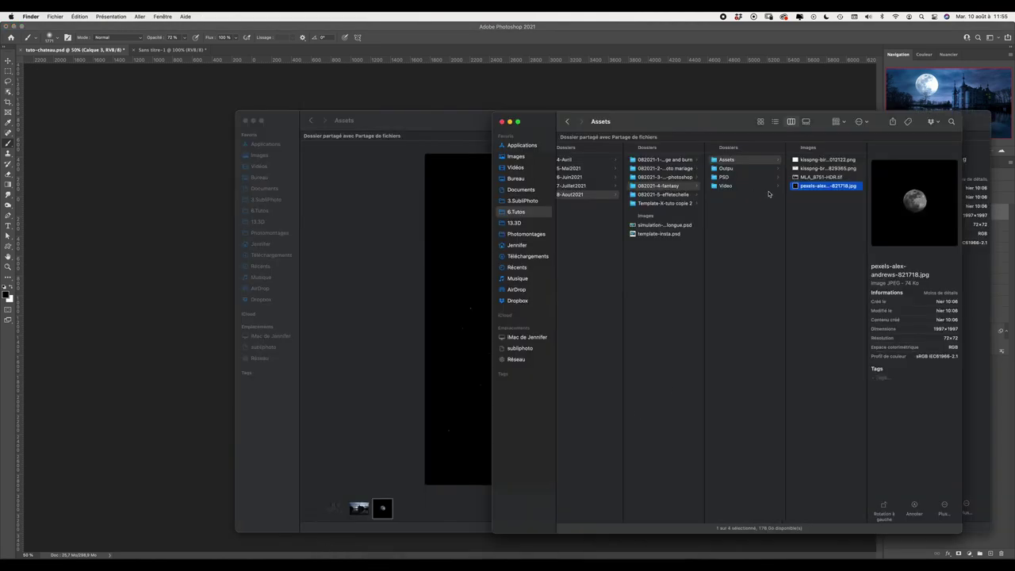
left_click(816, 161)
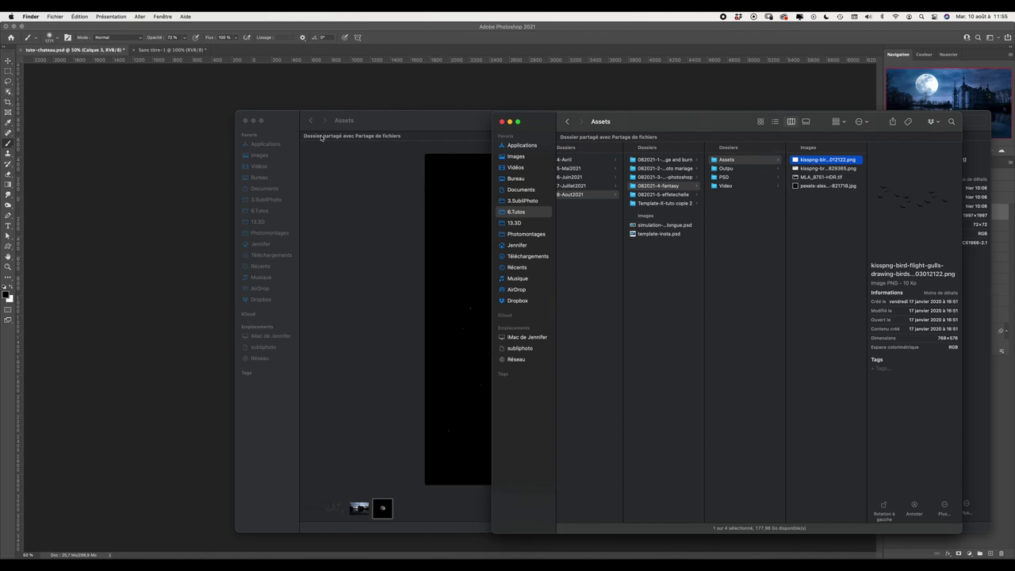
left_click(502, 122)
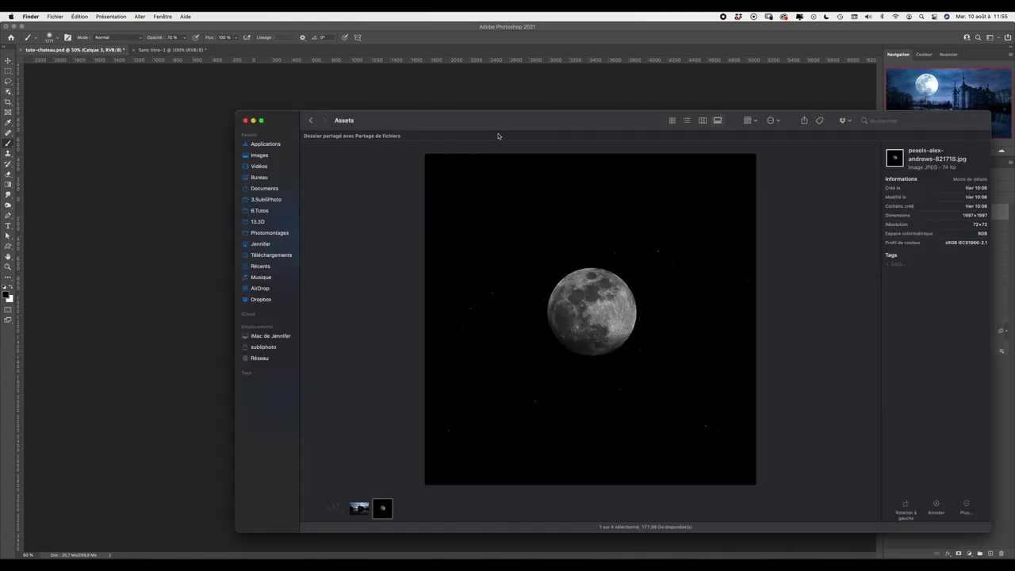
left_click(318, 510)
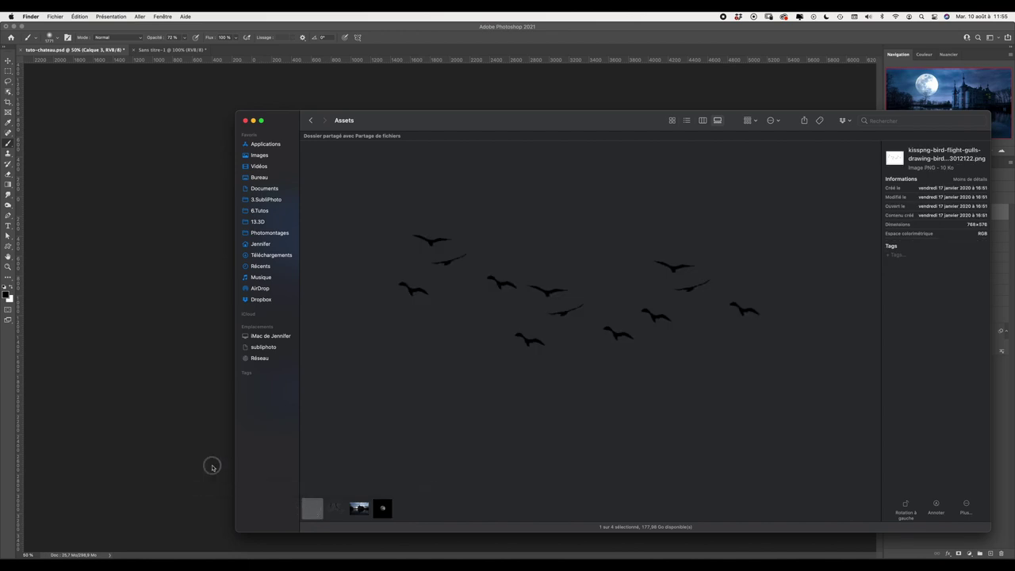
left_click_drag(315, 511, 208, 447)
Place and rasterize the birds layer, shrinking it between the moon and the castle.
key("Return")
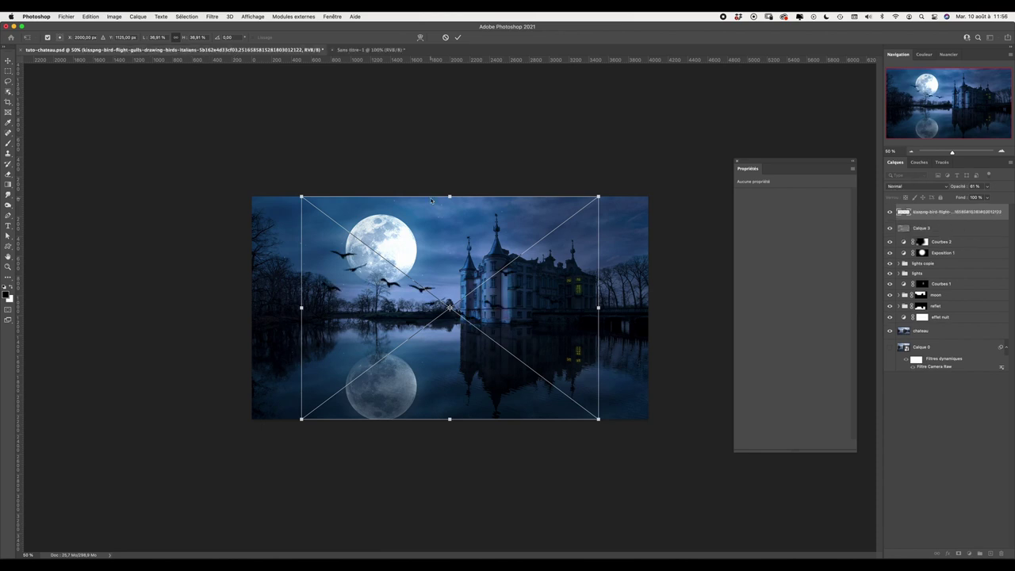
right_click(957, 212)
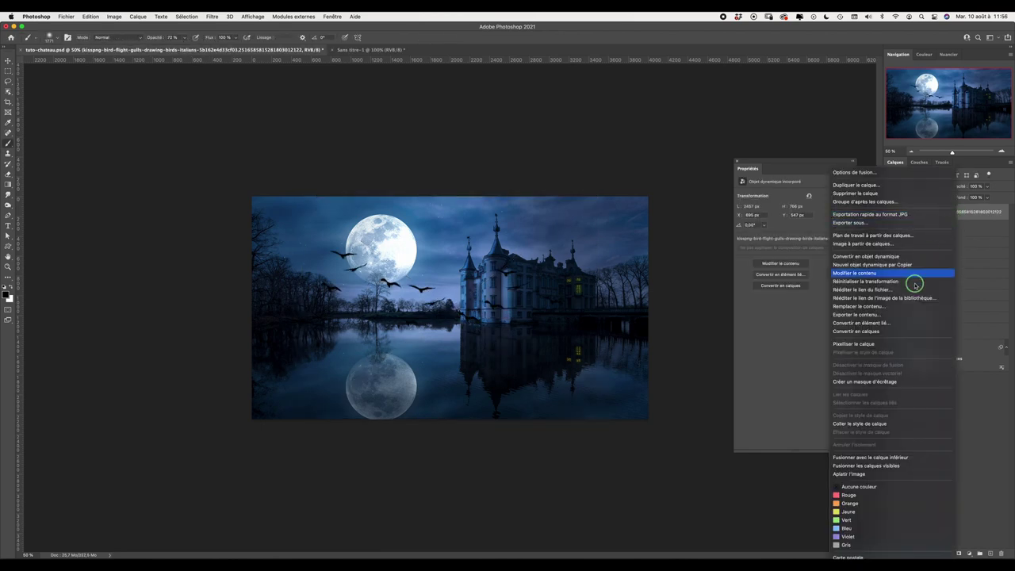
left_click(880, 348)
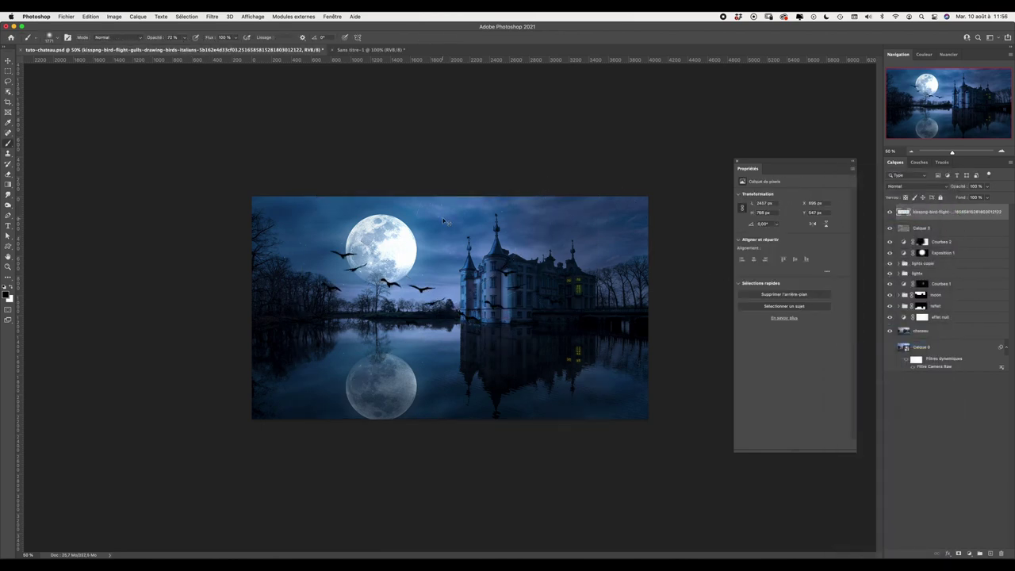
key("ctrl+t")
mouse_move(563, 251)
left_mouse_down()
mouse_move(398, 301)
mouse_move(439, 283)
left_mouse_up()
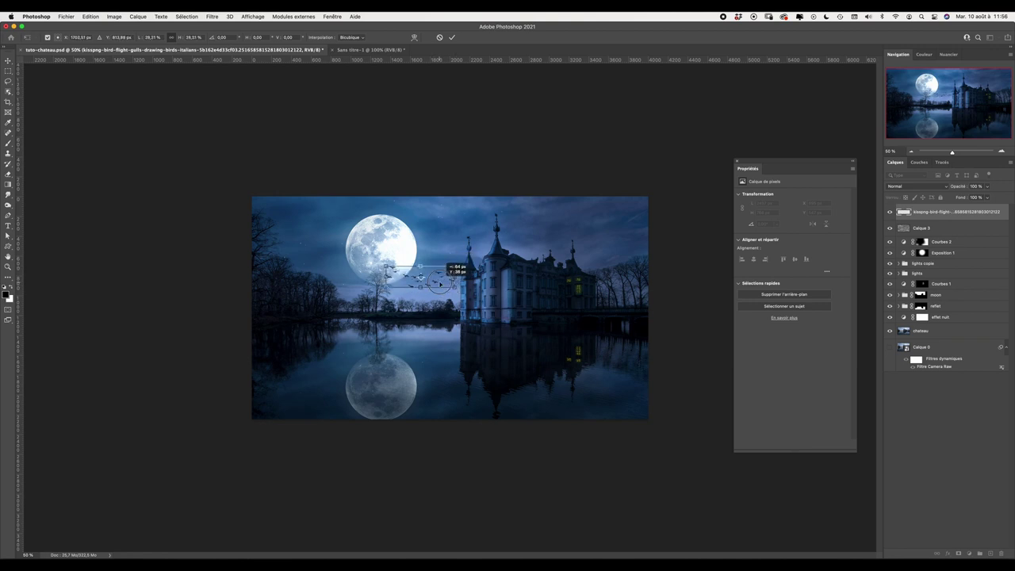
left_click_drag(440, 282, 438, 279)
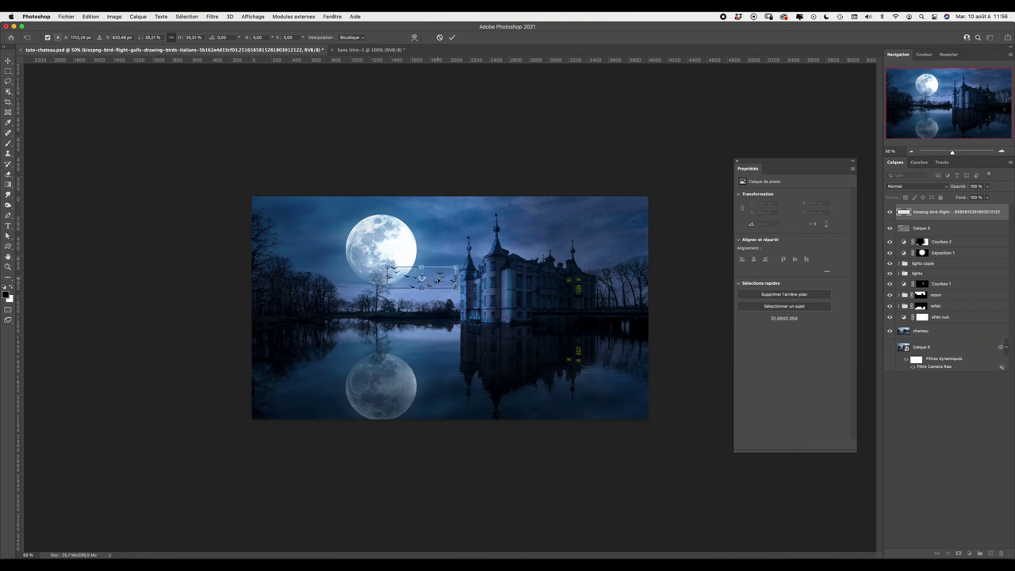
key("Return")
key("b")
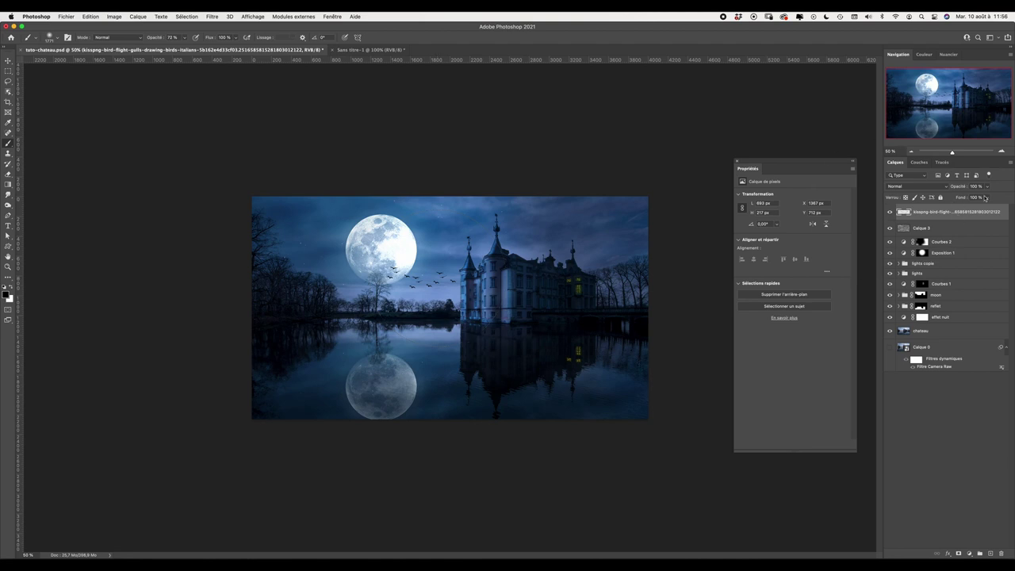
Set the birds layer fill to 59% and scale the flock down to about 81%.
left_click_drag(989, 199, 975, 207)
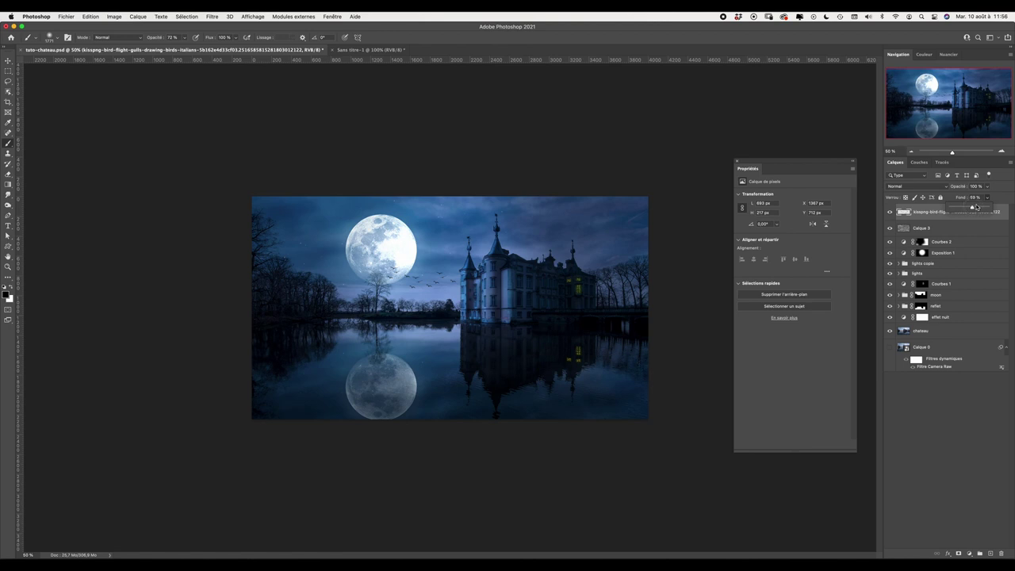
left_click(932, 216)
key("ctrl+t")
mouse_move(458, 278)
left_mouse_down()
mouse_move(445, 280)
mouse_move(452, 267)
left_mouse_up()
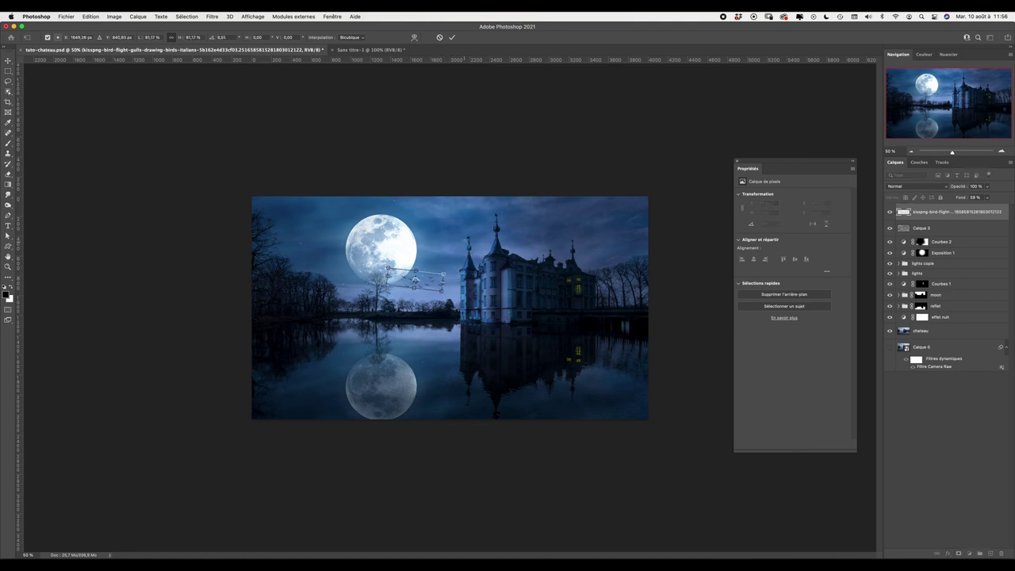
key("Return")
key("b")
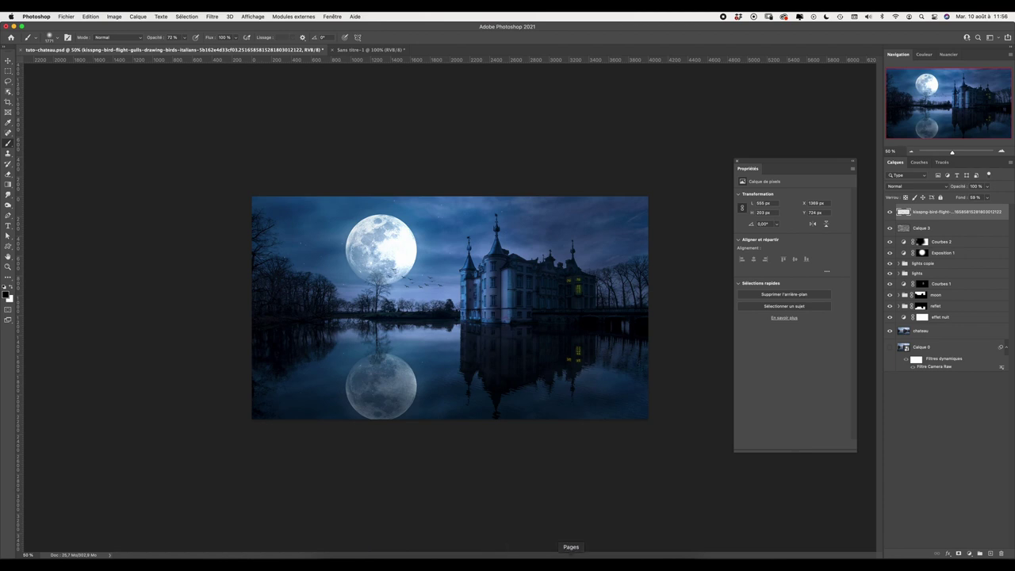
Drag the tree-branch PNG from Finder's Assets folder onto the Photoshop canvas.
left_click(337, 563)
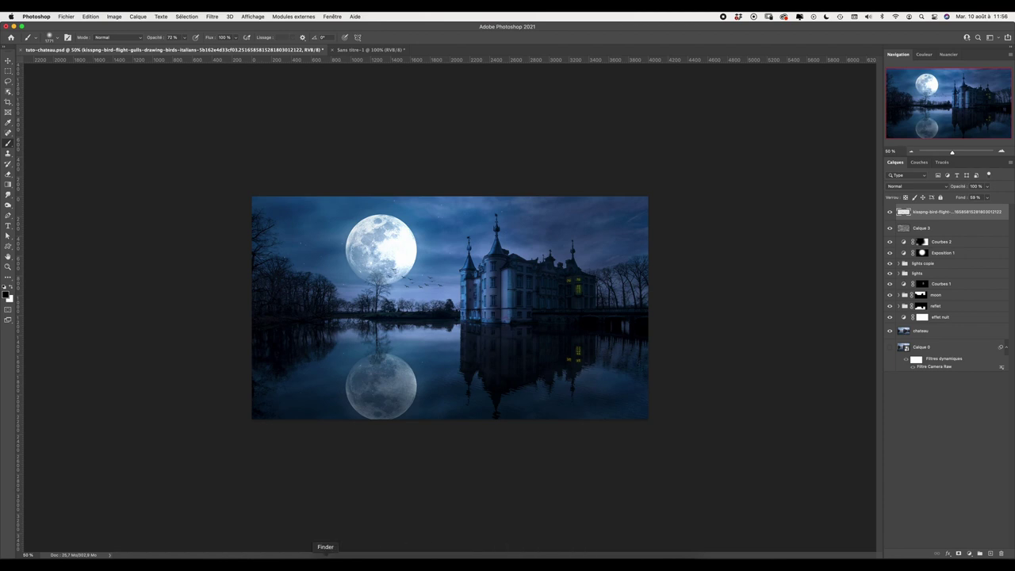
left_click(333, 509)
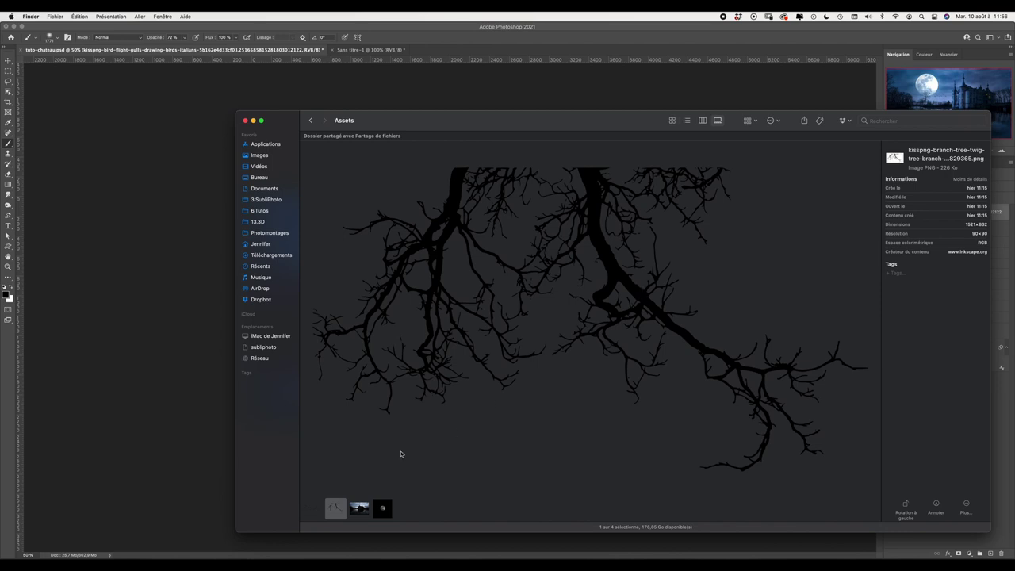
left_click_drag(336, 512, 164, 387)
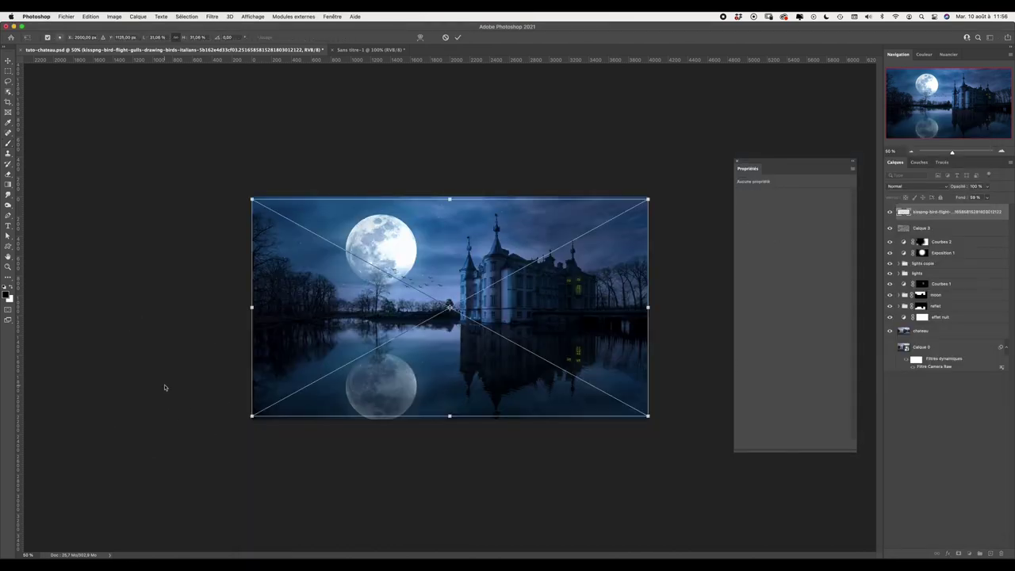
Place the branch and roughly rotate it clockwise and move it toward the lower left.
key("Return")
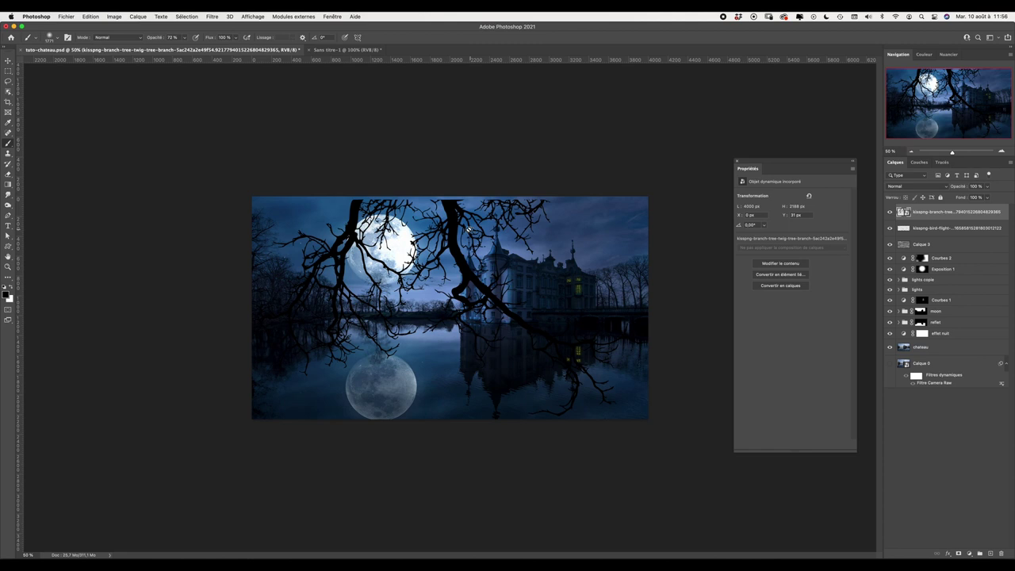
key("ctrl+t")
mouse_move(678, 196)
left_mouse_down()
mouse_move(664, 167)
mouse_move(346, 118)
mouse_move(356, 113)
left_mouse_up()
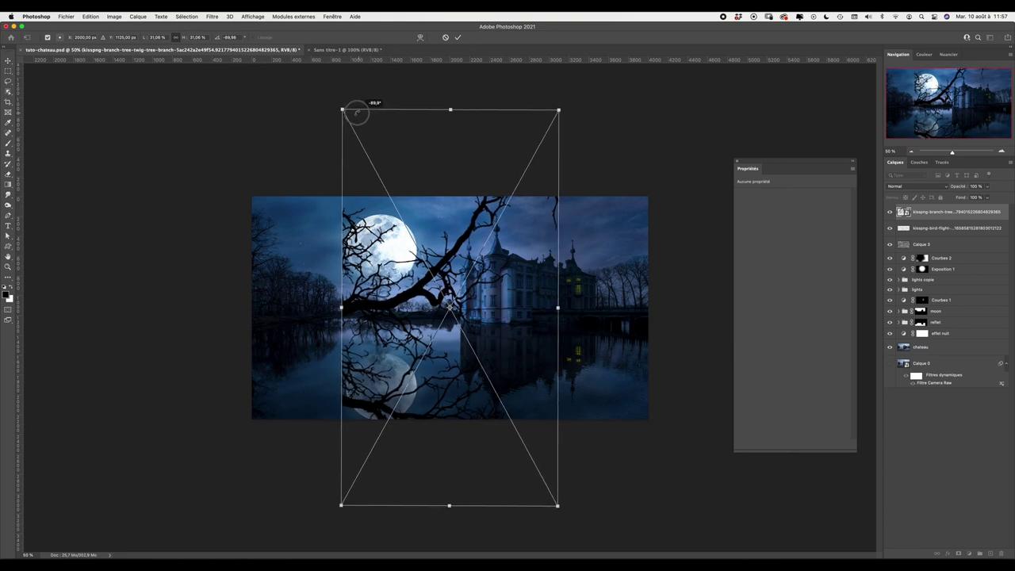
left_click_drag(388, 242, 363, 242)
left_click_drag(289, 244, 290, 263)
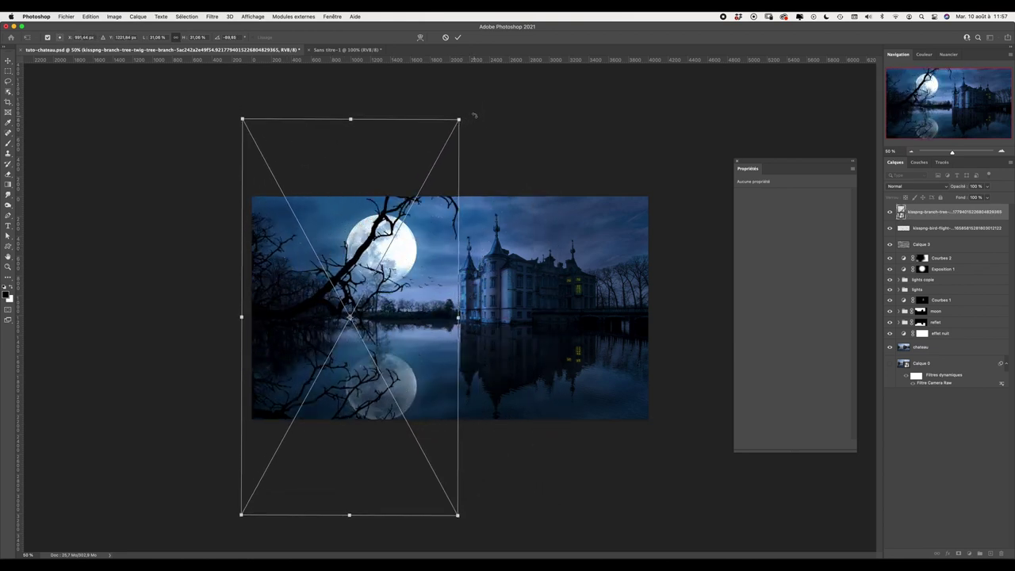
left_click_drag(474, 115, 539, 147)
mouse_move(364, 305)
left_mouse_down()
mouse_move(354, 311)
mouse_move(536, 207)
mouse_move(546, 234)
left_mouse_up()
left_click_drag(373, 307, 353, 317)
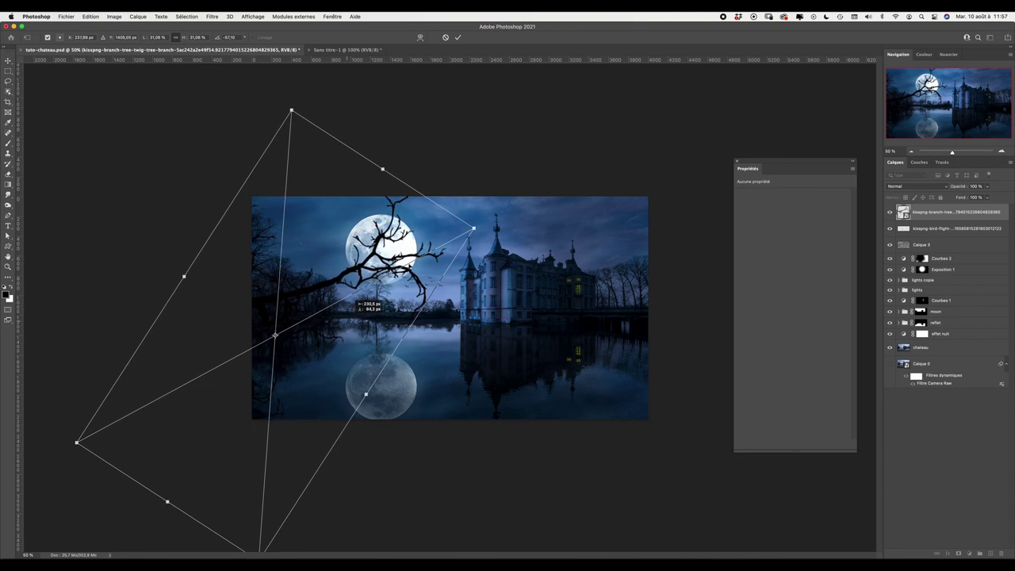
Scale the branch to about 22%, rotate to about -54.7°, and settle it top-left.
left_click_drag(473, 229, 410, 262)
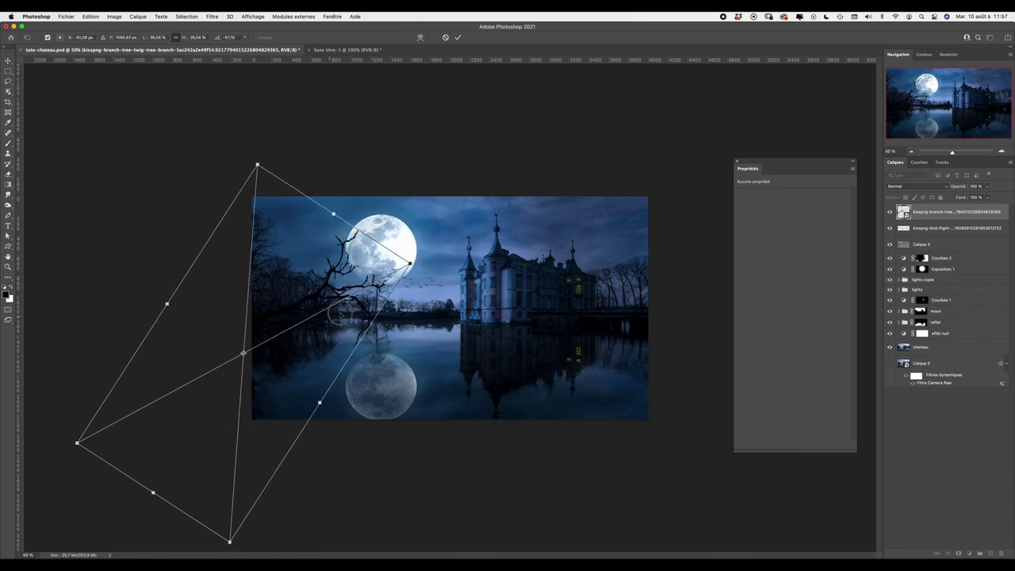
left_click_drag(341, 315, 391, 279)
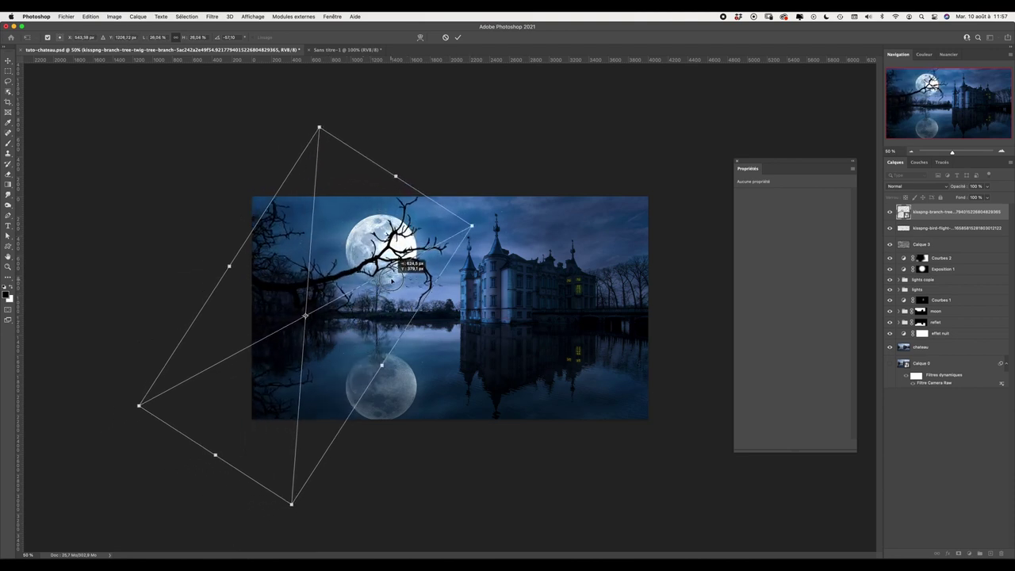
mouse_move(391, 280)
left_mouse_down()
mouse_move(344, 286)
mouse_move(462, 253)
left_mouse_up()
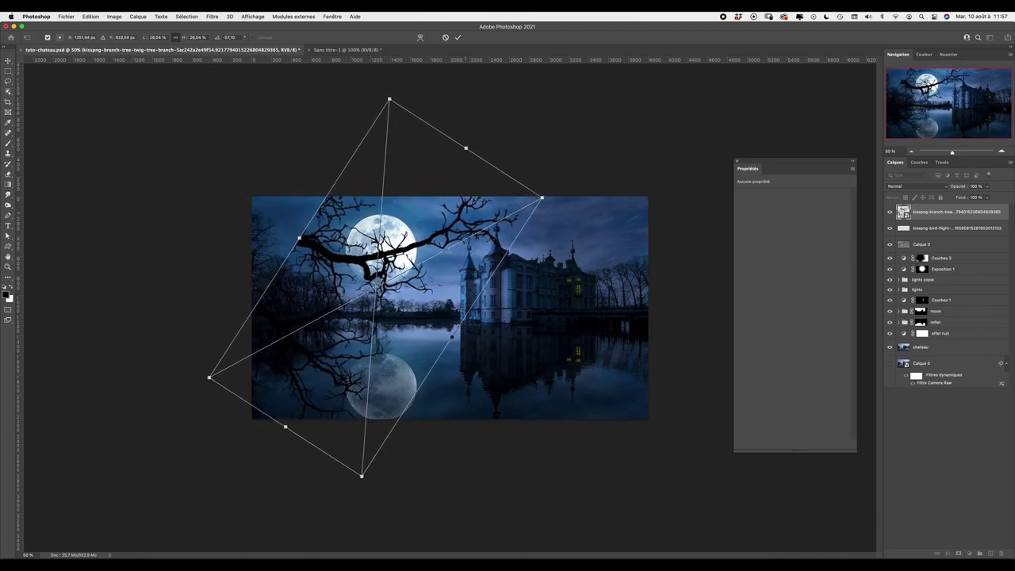
left_click_drag(403, 86, 500, 100)
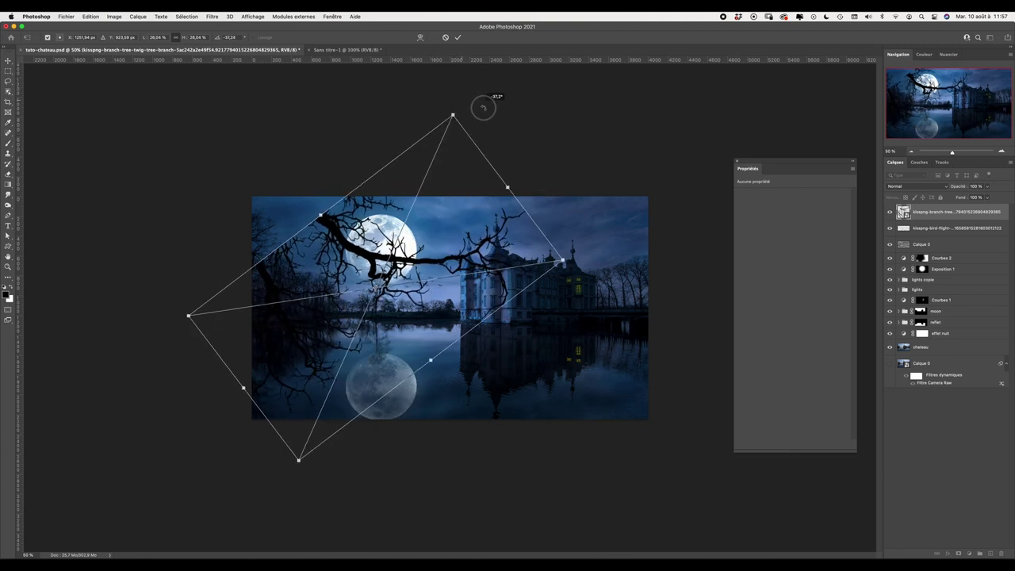
left_click_drag(421, 236, 297, 249)
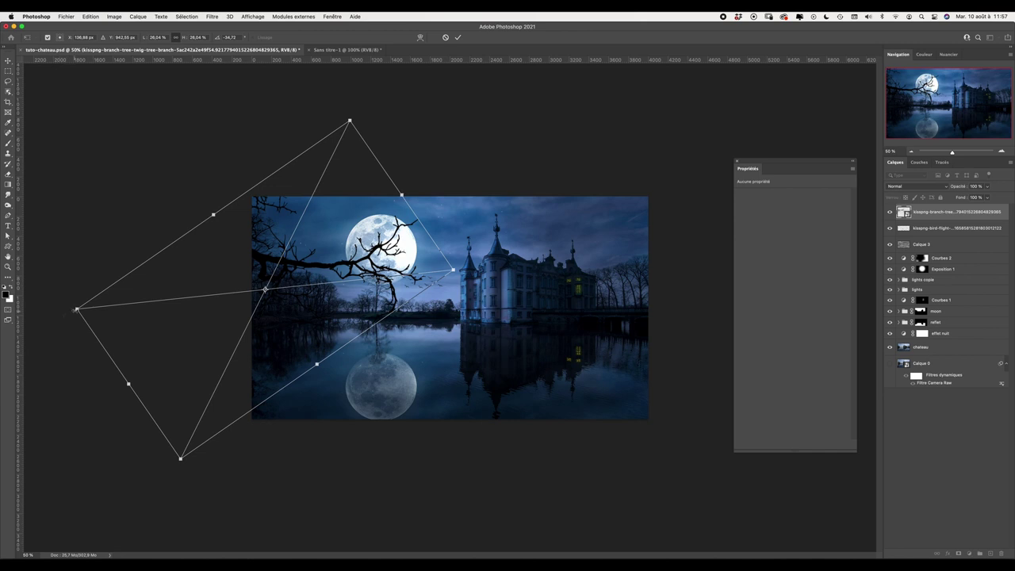
mouse_move(76, 308)
left_mouse_down()
mouse_move(193, 283)
mouse_move(181, 283)
left_mouse_up()
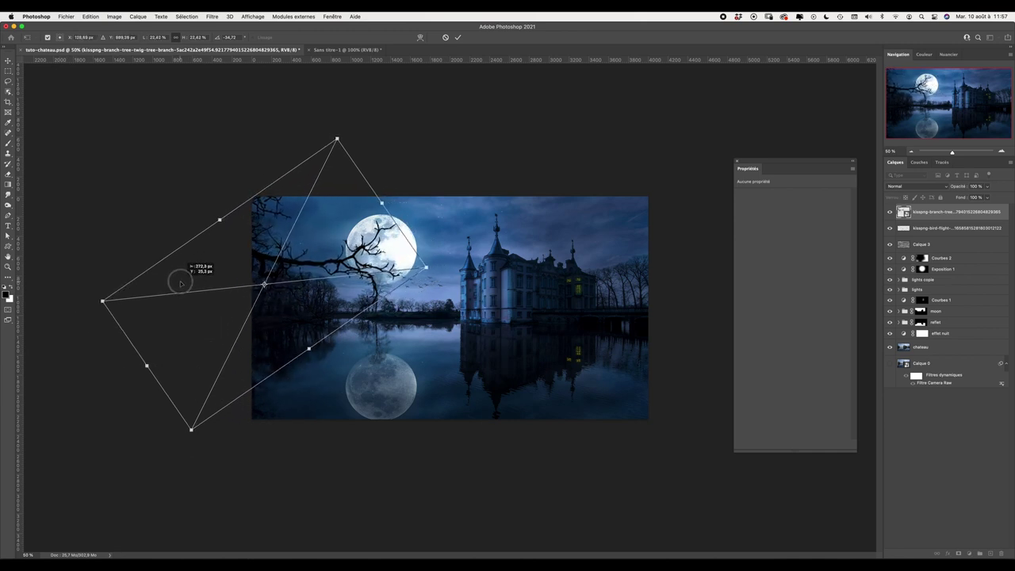
mouse_move(181, 283)
left_mouse_down()
mouse_move(171, 287)
mouse_move(180, 289)
left_mouse_up()
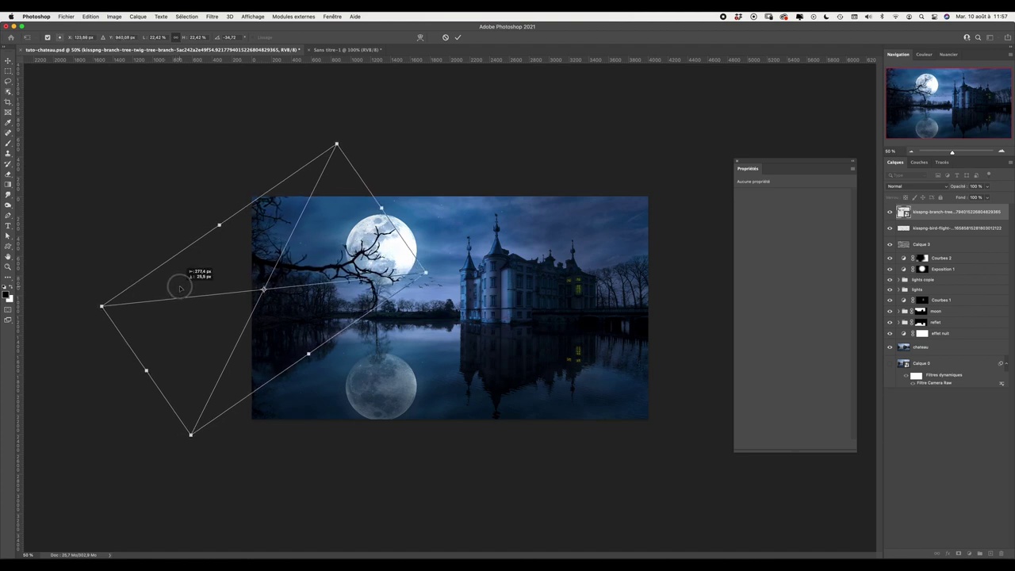
left_click_drag(180, 289, 173, 281)
key("Return")
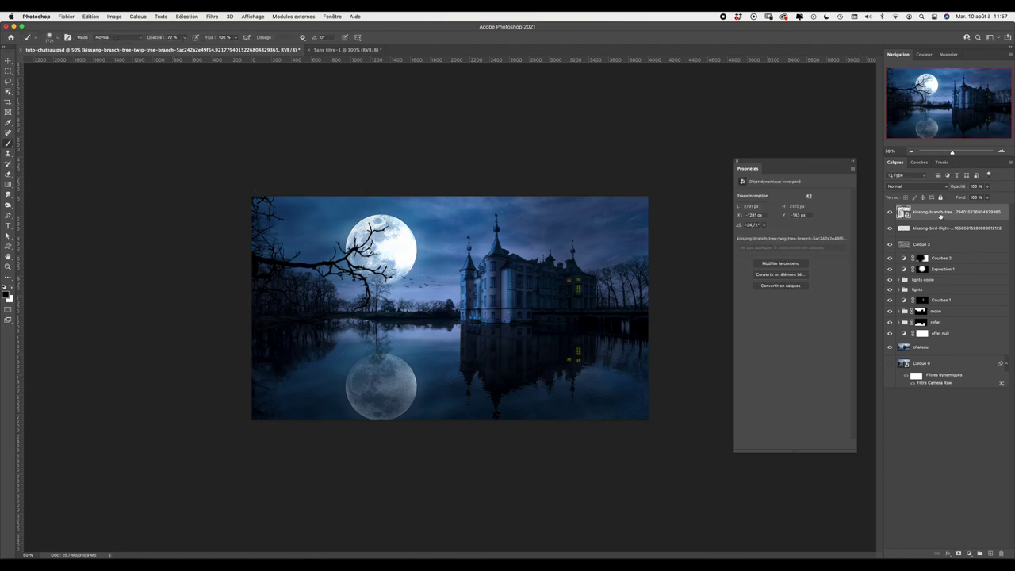
Apply a Flou gaussien of about 6.2 px radius to the branch layer.
left_click(216, 16)
mouse_move(215, 161)
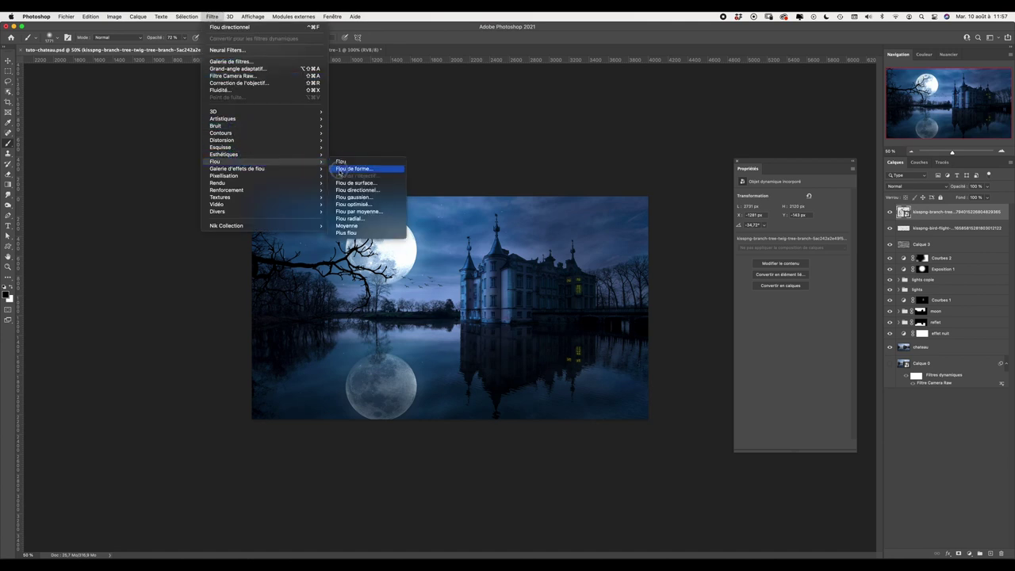
left_click(352, 197)
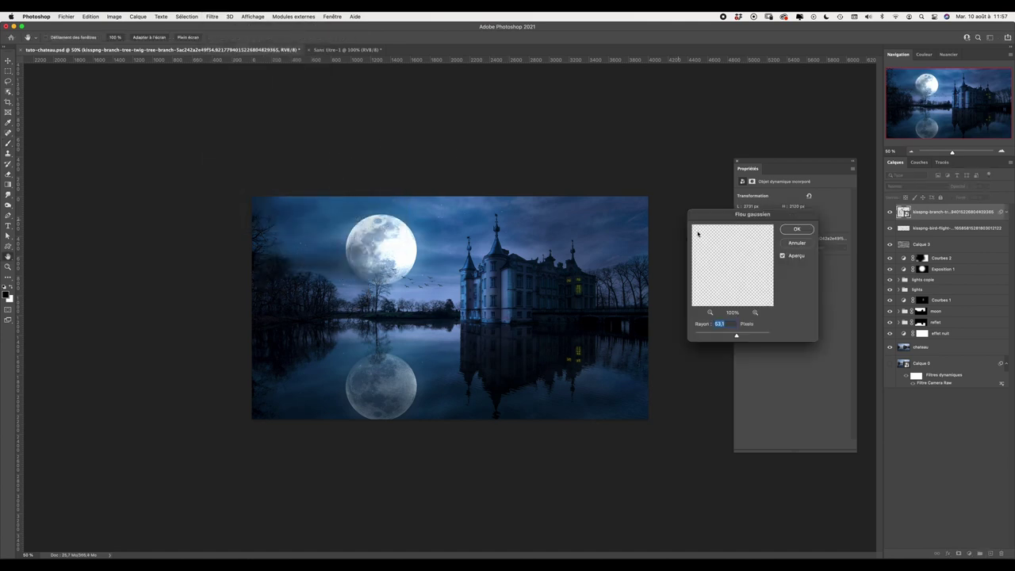
left_click_drag(736, 336, 716, 338)
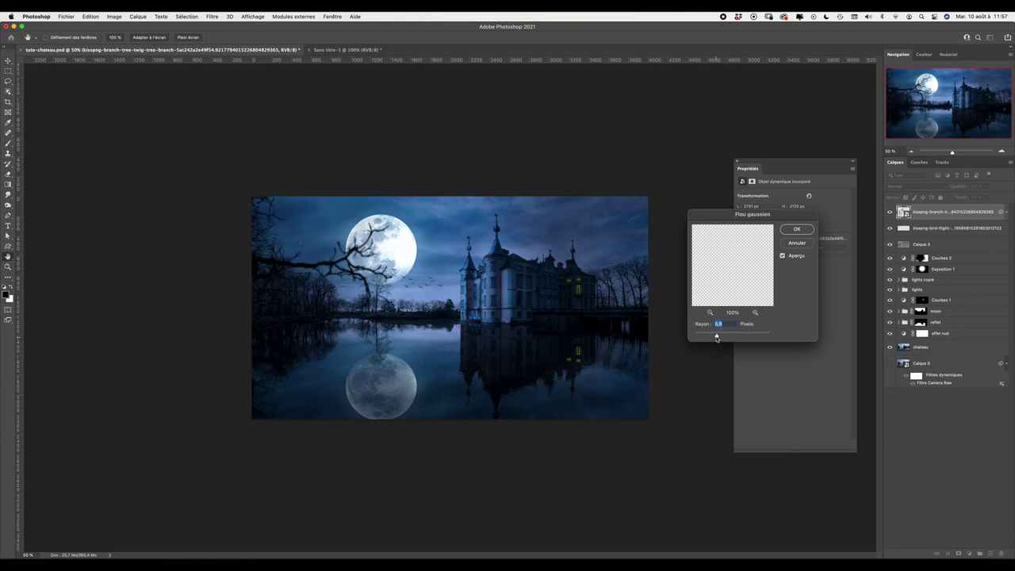
left_click_drag(716, 337, 718, 338)
left_click(797, 229)
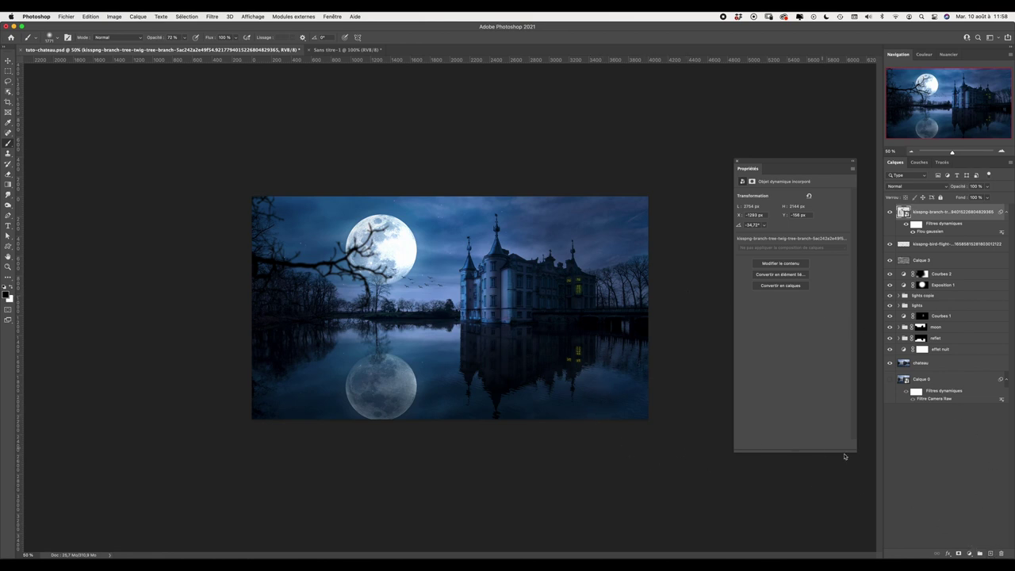
Add a new empty layer and choose the Herbe grass brush at a large size (about 1860 px).
left_click(991, 553)
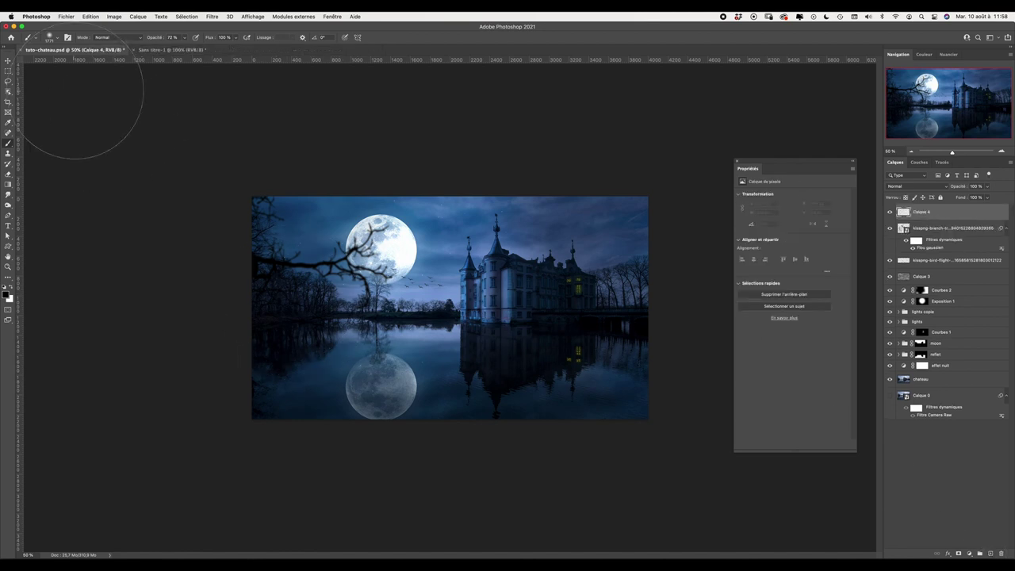
left_click(57, 37)
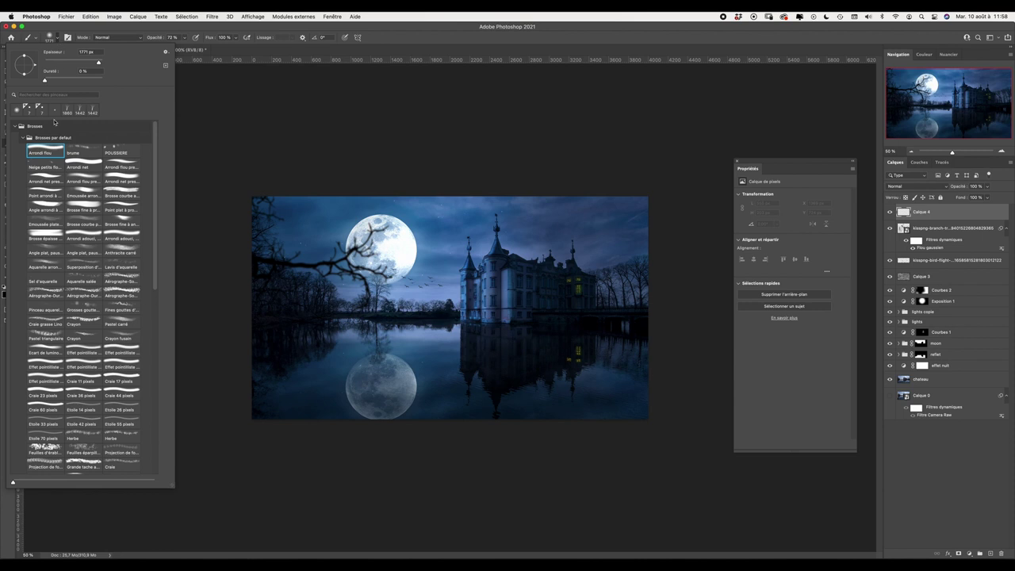
left_click(53, 94)
type("herbe")
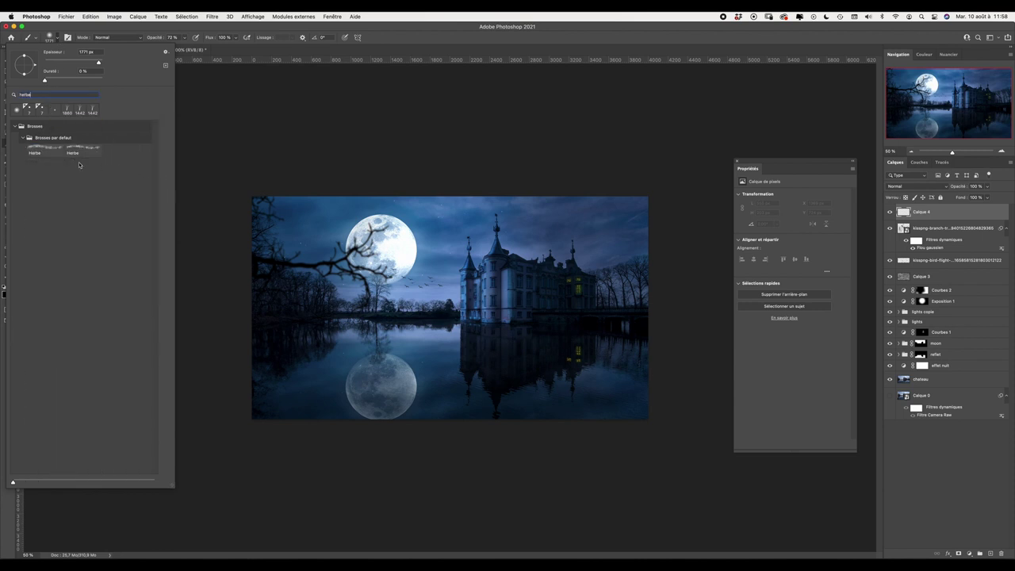
left_click(49, 152)
key("Return")
left_click_drag(463, 366, 508, 366)
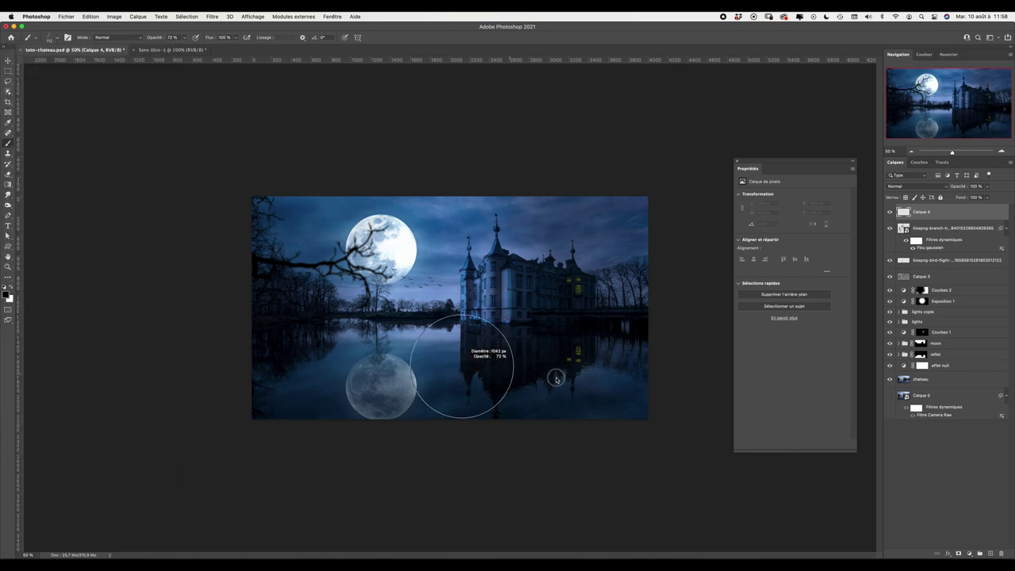
left_click(53, 38)
left_click(16, 111)
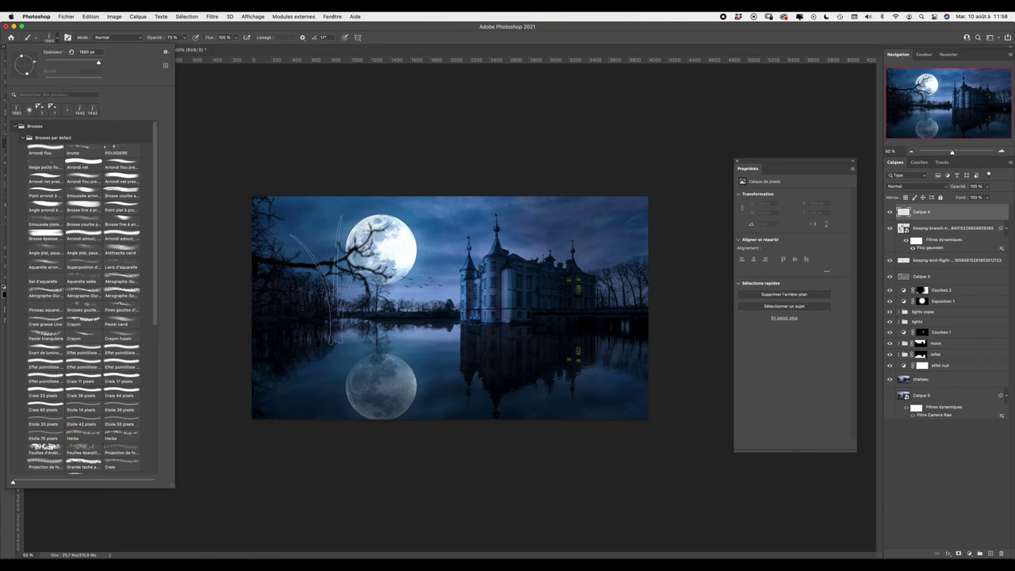
left_click_drag(562, 413, 523, 417)
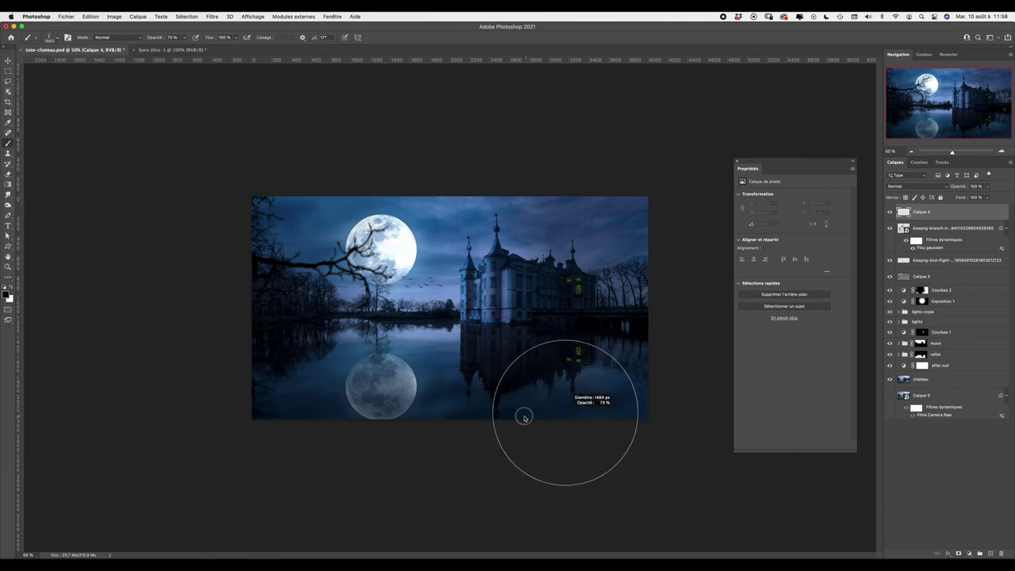
In Brush Settings, disable Scattering, set size jitter to 23%, and tweak angle jitter.
left_click(68, 37)
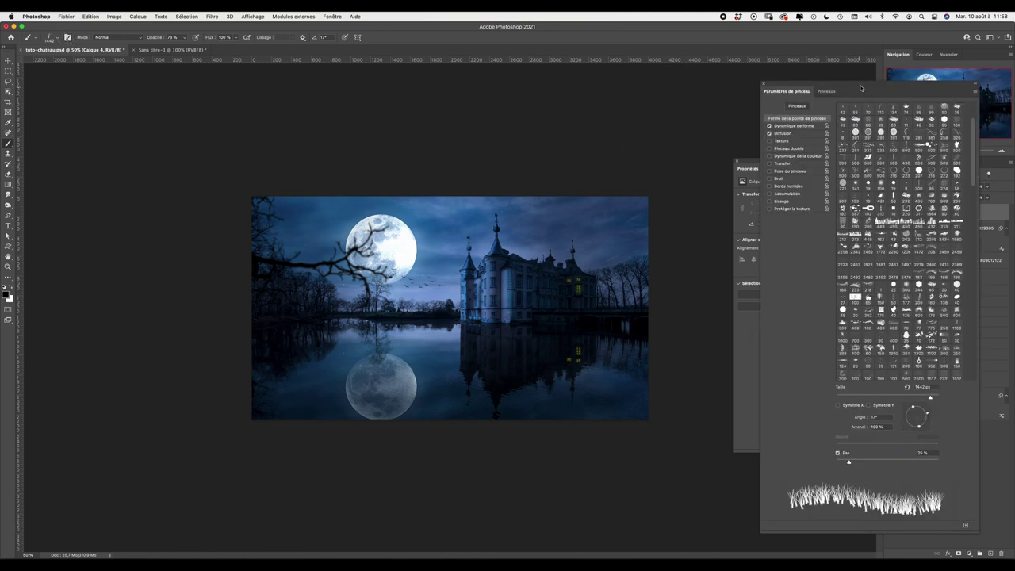
left_click_drag(852, 85, 736, 82)
left_click(669, 130)
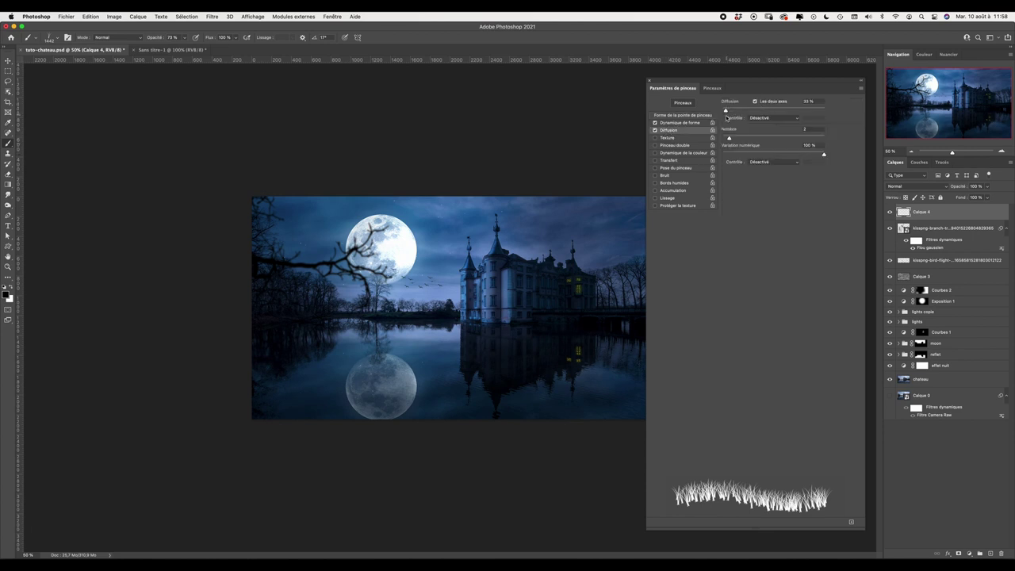
left_click(656, 131)
left_click(676, 123)
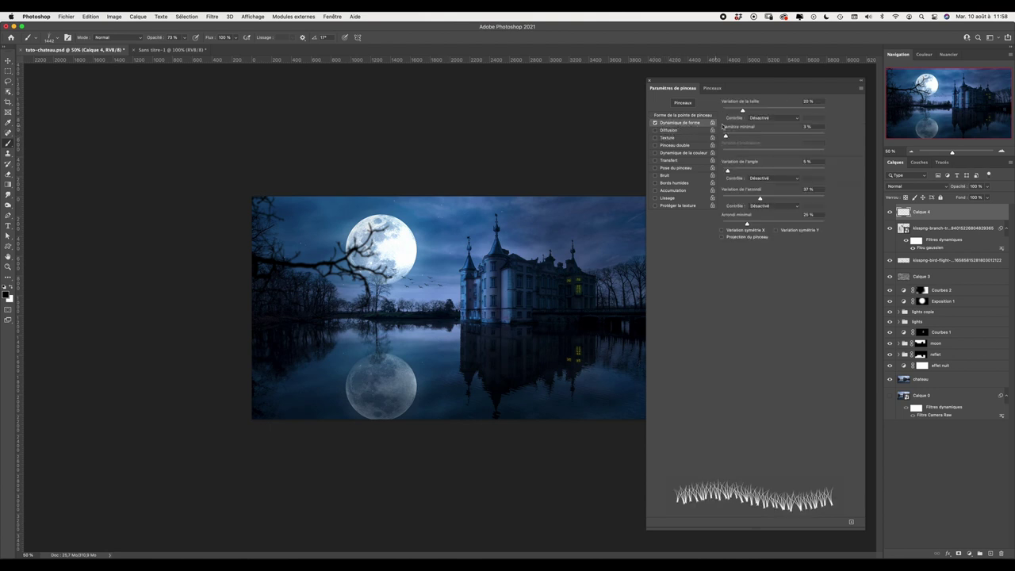
left_click_drag(741, 111, 745, 112)
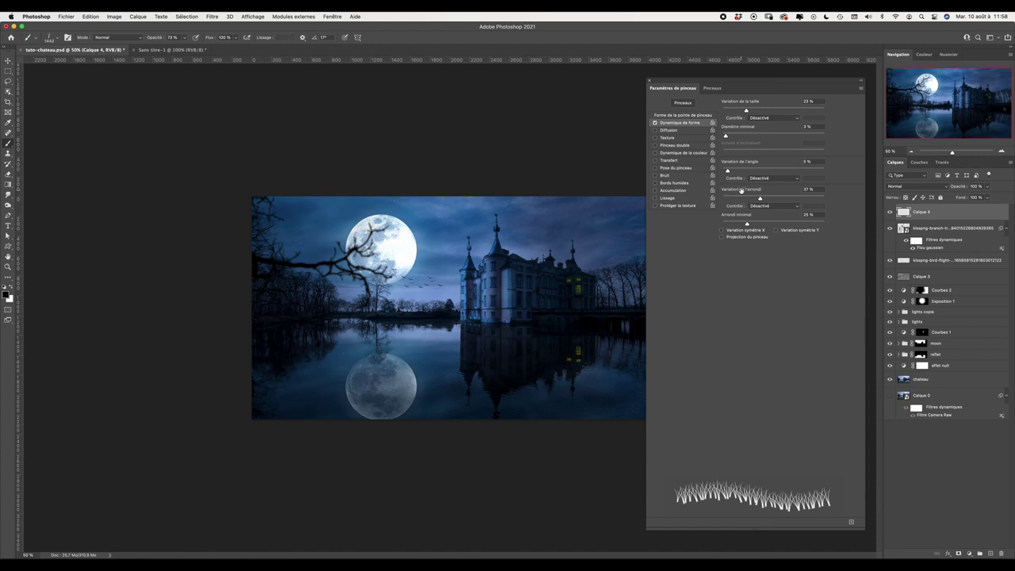
left_click_drag(731, 172, 731, 173)
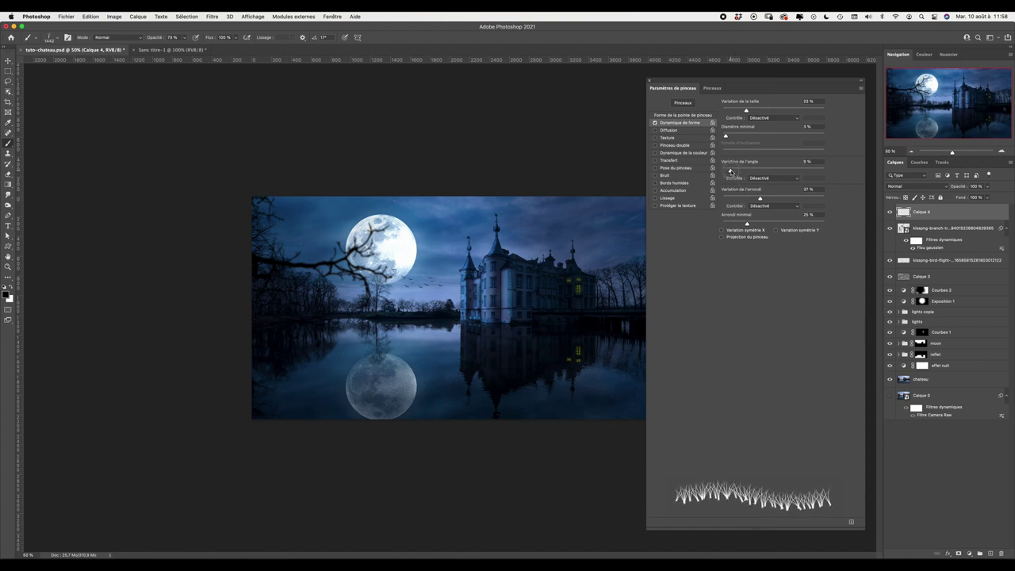
left_click(648, 81)
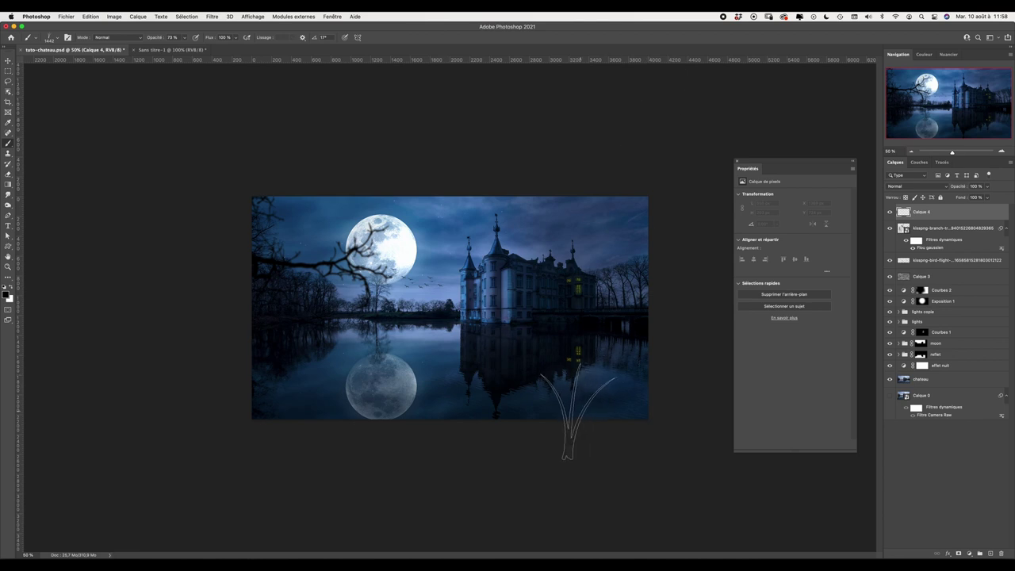
Sample the dark water colour and set the grass brush to about 1223 px at 100% opacity.
key("i")
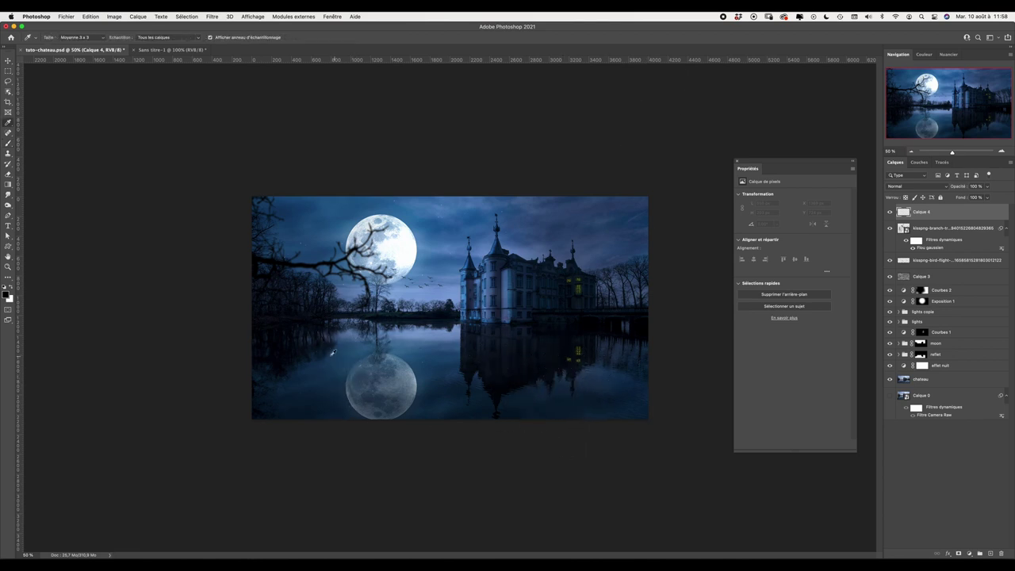
left_click(292, 351)
key("b")
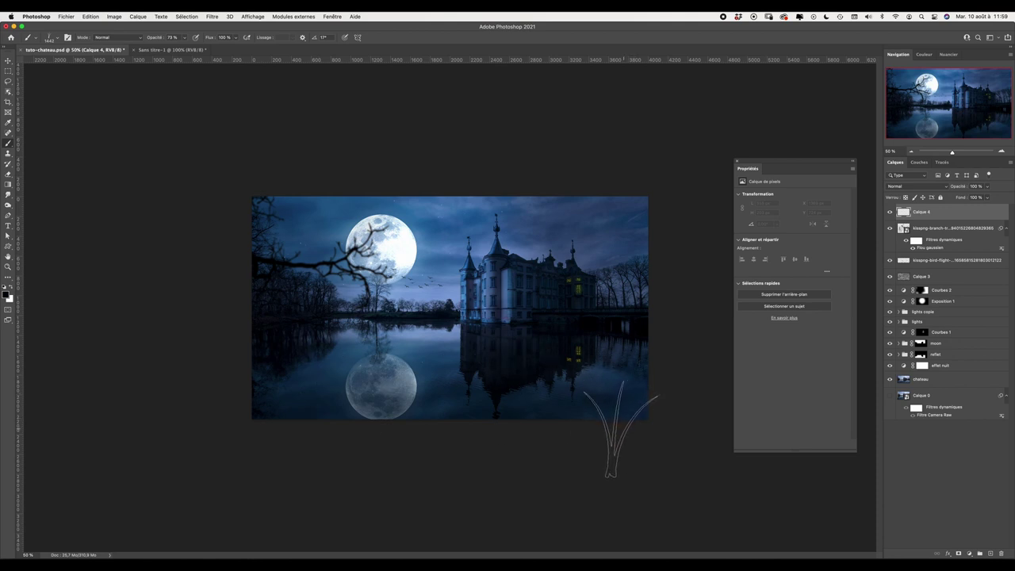
mouse_move(596, 419)
left_mouse_down()
mouse_move(568, 436)
mouse_move(527, 434)
left_mouse_up()
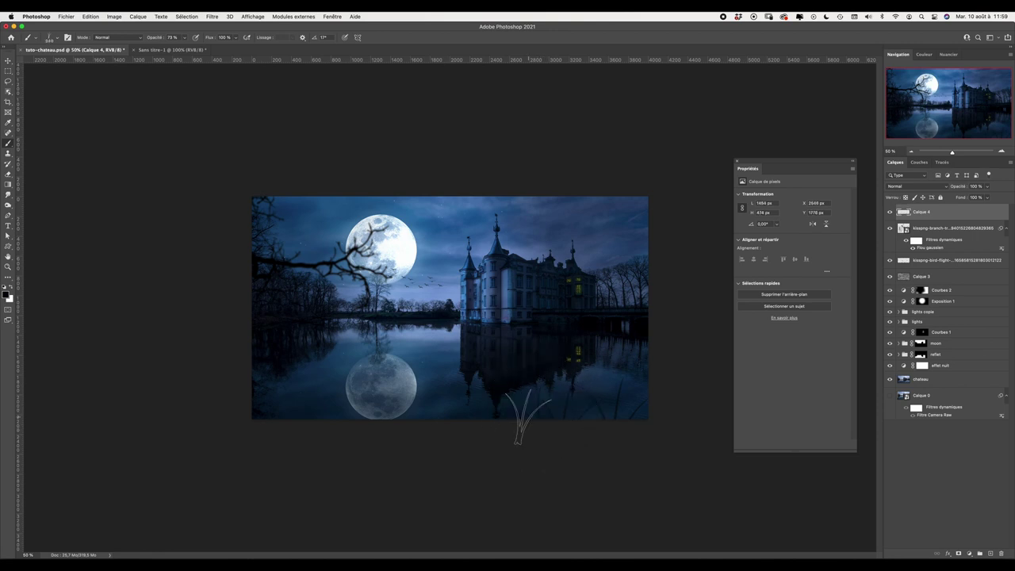
left_click(184, 38)
left_click_drag(178, 46, 198, 46)
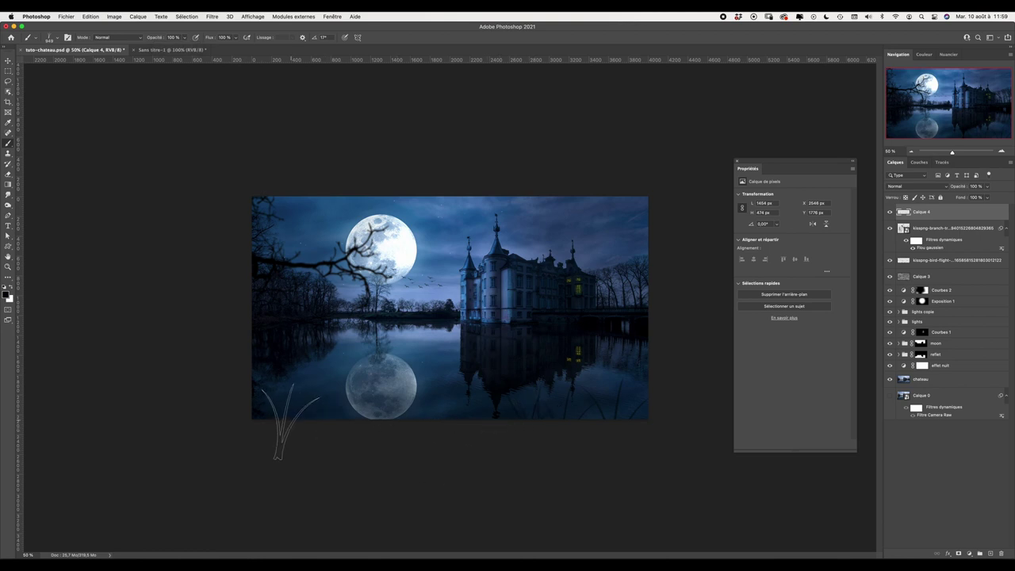
Paint grass along the bottom edge, resizing the brush to about 949 px and then 1236 px.
left_click_drag(283, 419, 270, 444)
right_click(352, 422)
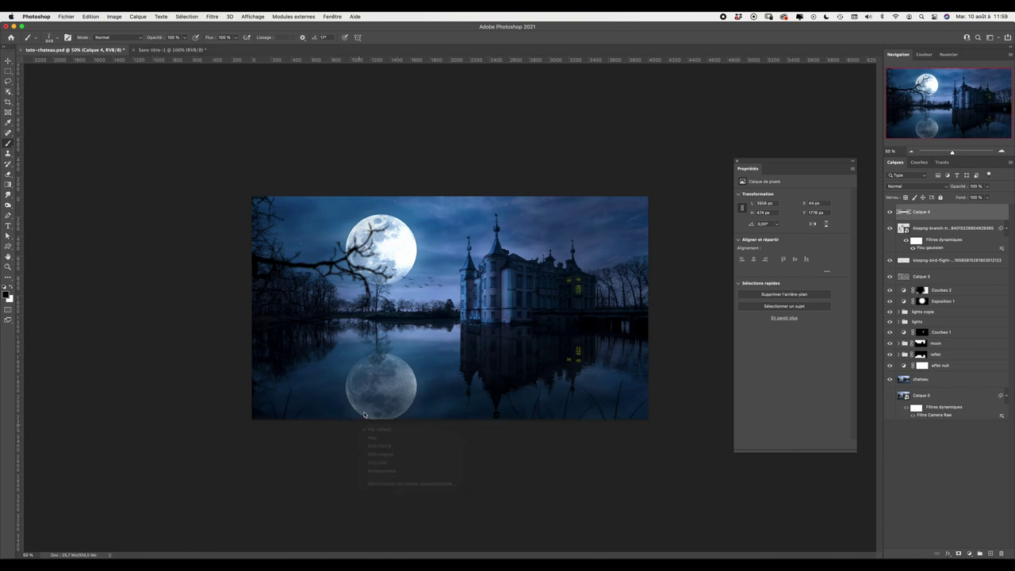
mouse_move(366, 408)
left_mouse_down()
mouse_move(412, 408)
mouse_move(363, 401)
left_mouse_up()
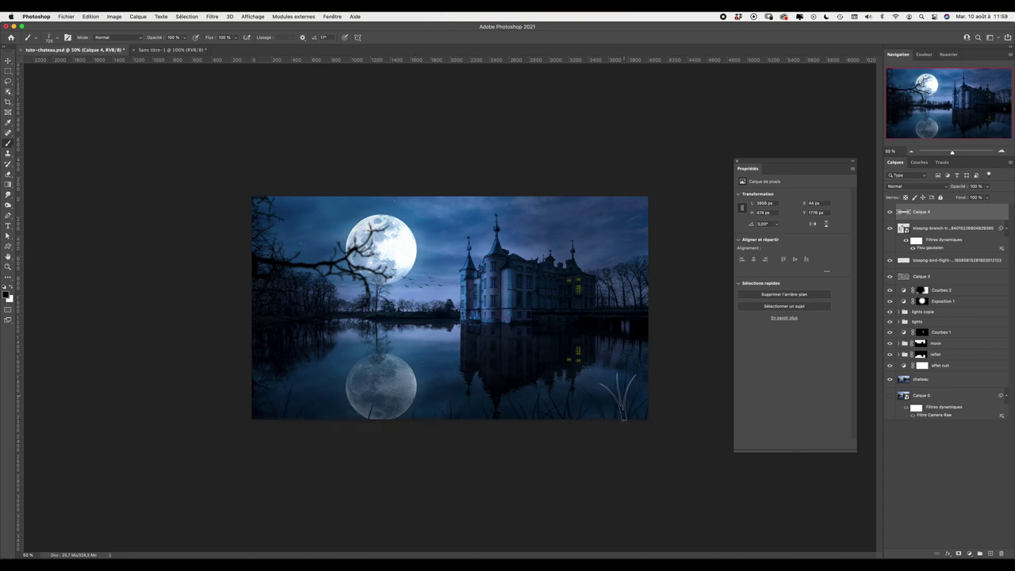
left_click_drag(610, 389, 635, 388)
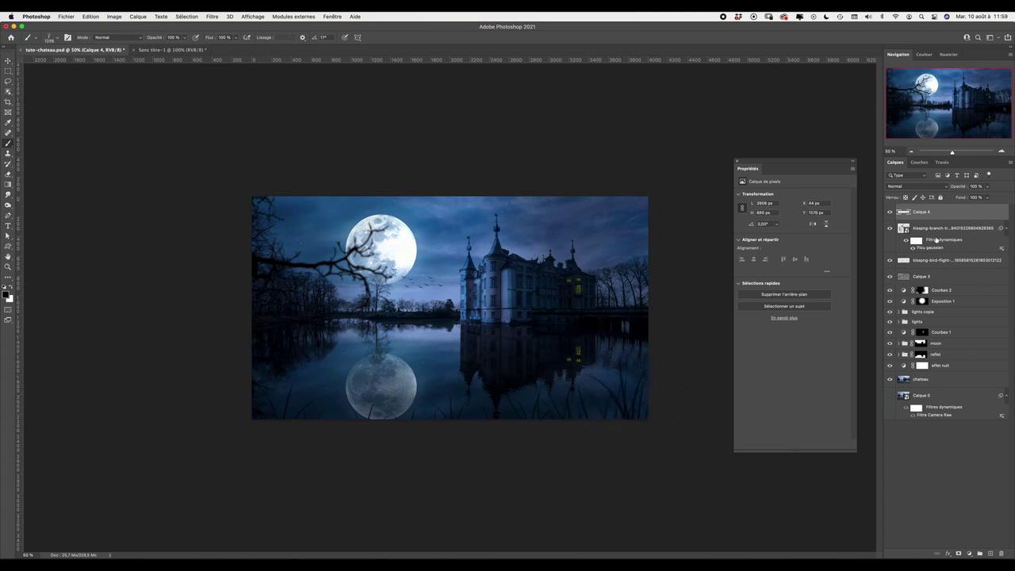
Reapply Gaussian blur to the grass on Calque 4 and stamp all visible layers into Calque 5.
left_click(212, 18)
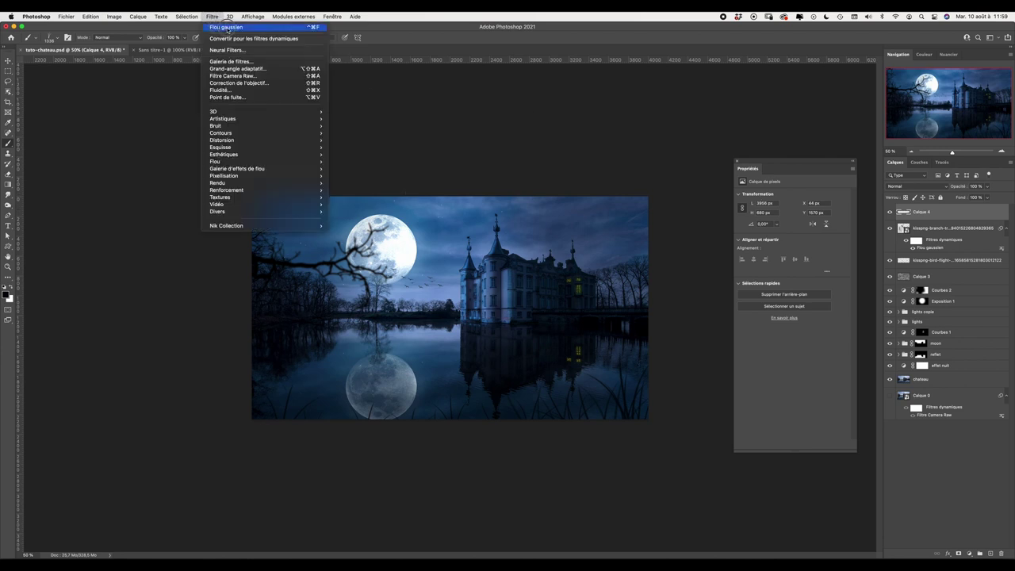
left_click(226, 28)
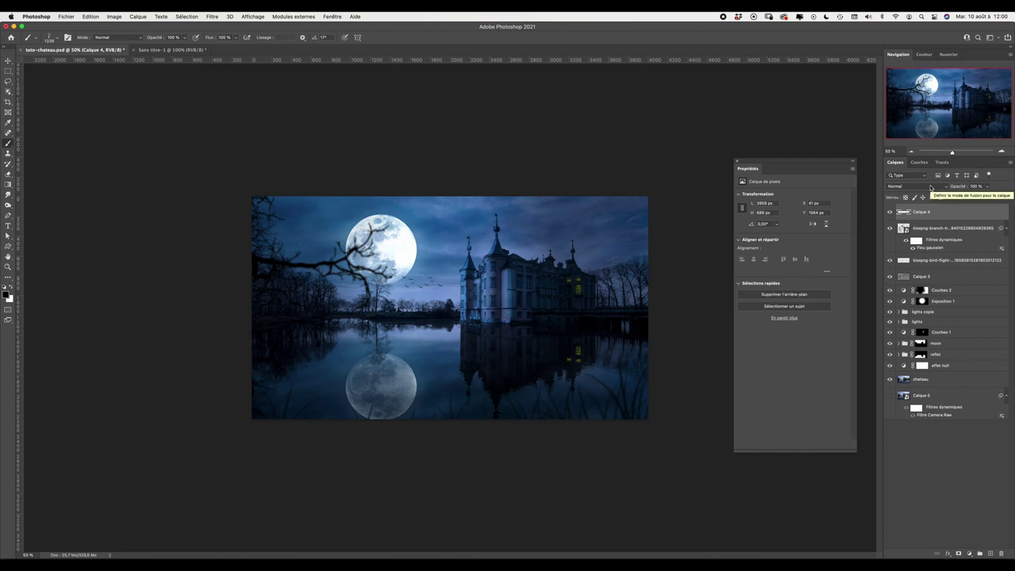
key("ctrl+alt+shift+e")
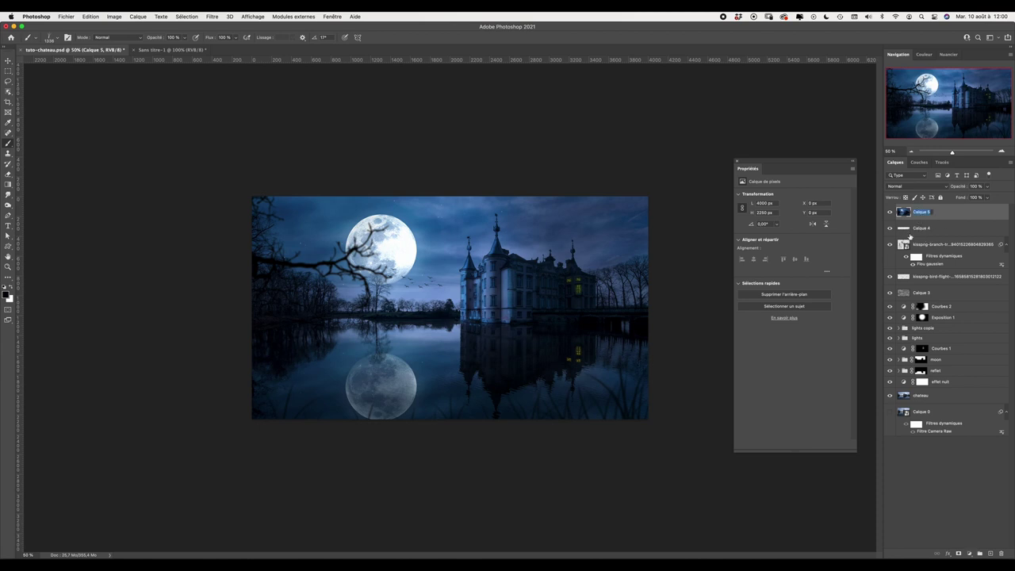
Name the merged layer 'fusion' and view the image at 100%.
type("fusion")
key("Return")
key("ctrl+1")
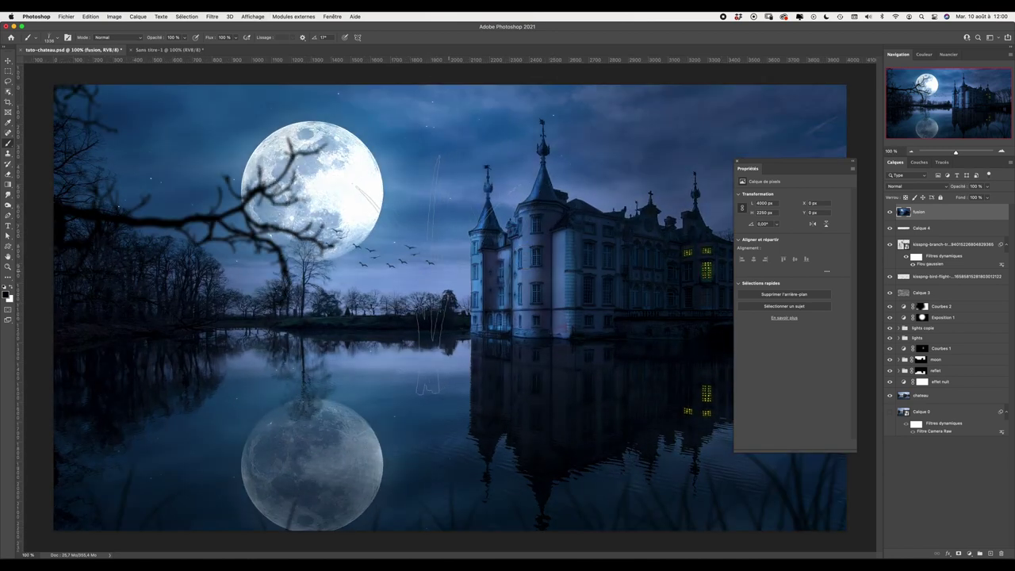
Smudge the reflected moon's right and lower-right edges at 27% strength.
right_click(8, 194)
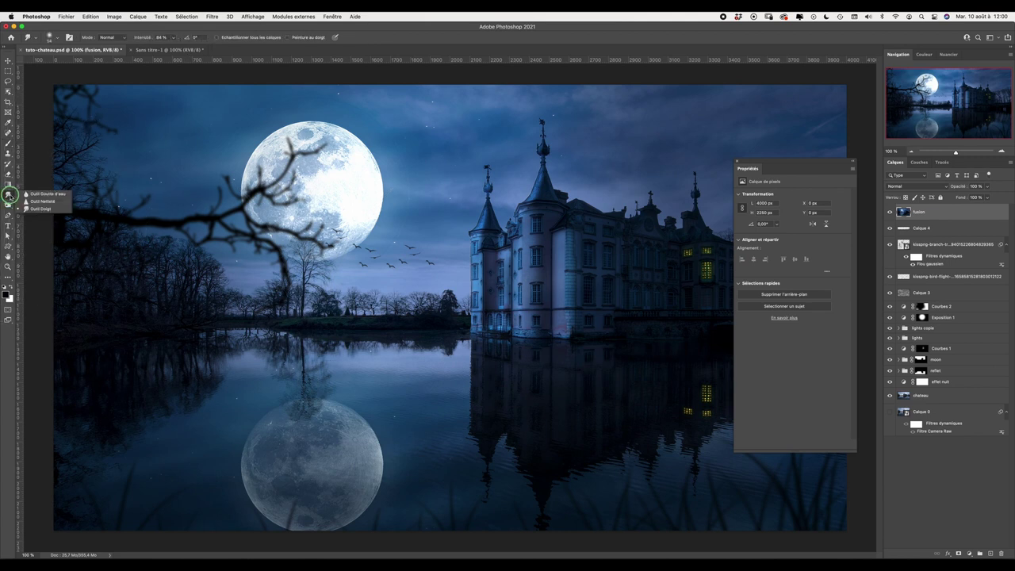
left_click(46, 214)
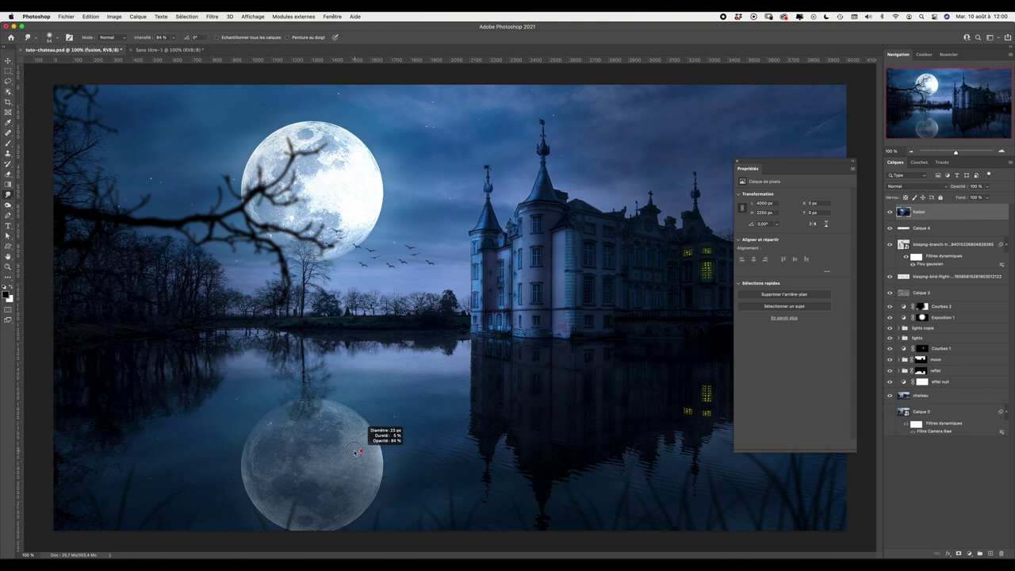
left_click_drag(361, 451, 386, 457)
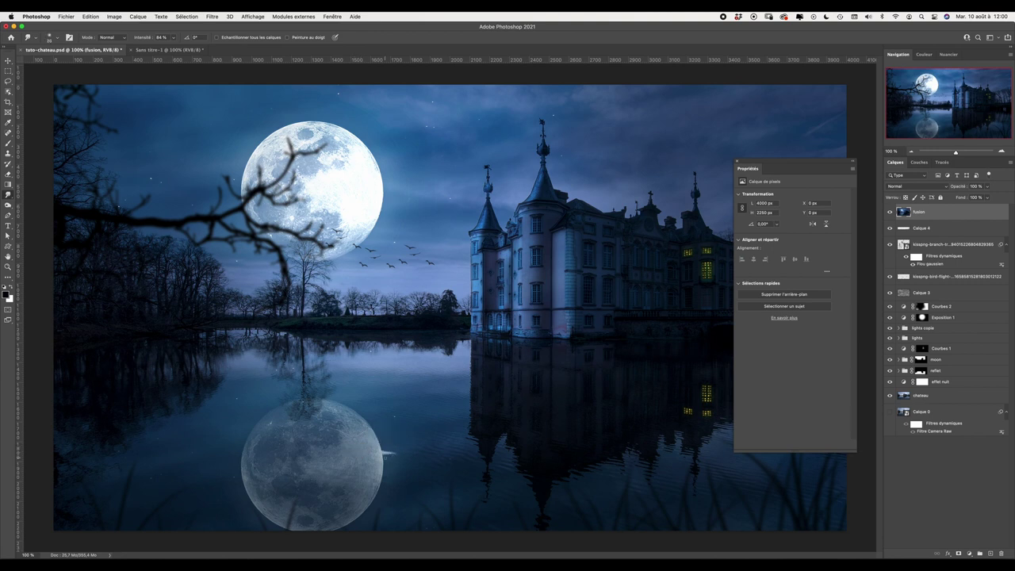
key("ctrl+z")
left_click_drag(173, 37, 153, 47)
left_click_drag(386, 471, 376, 438)
mouse_move(379, 485)
left_mouse_down()
mouse_move(361, 516)
mouse_move(336, 530)
mouse_move(268, 524)
mouse_move(248, 501)
mouse_move(243, 438)
mouse_move(266, 412)
mouse_move(304, 401)
left_mouse_up()
Close the properties panel and zoom in on the castle's reflection in the water.
left_click(738, 163)
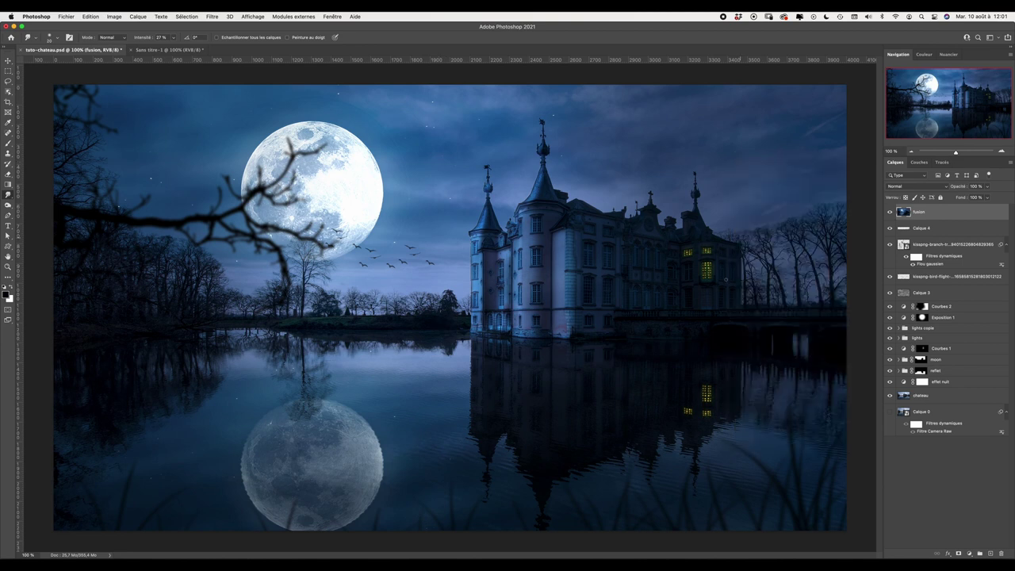
key("super+plus")
key("super+plus")
mouse_move(712, 389)
left_mouse_down()
mouse_move(465, 188)
mouse_move(387, 152)
left_mouse_up()
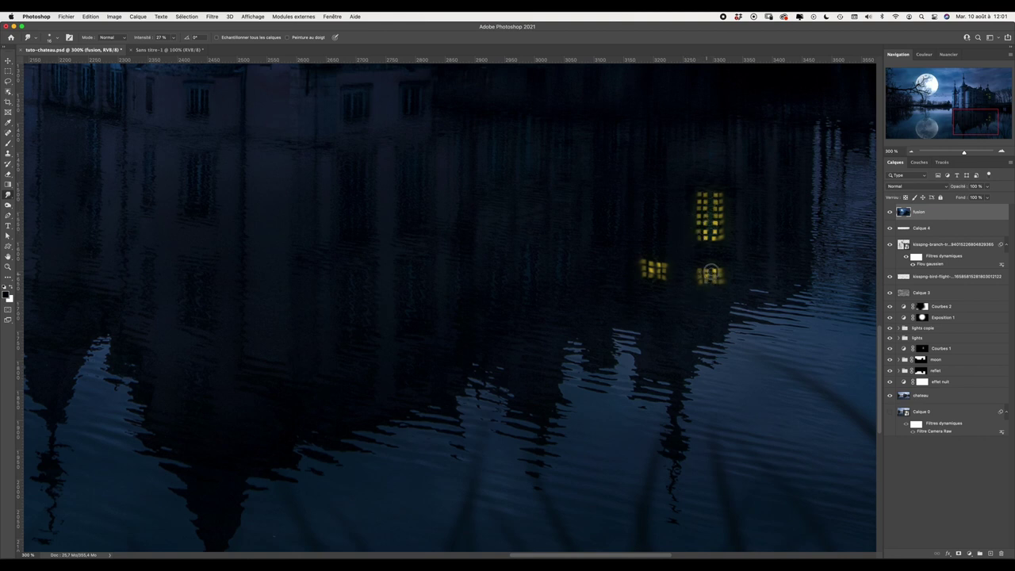
Zoom out to see the whole composite and bring up the Filtre menu for Camera Raw.
key("super+0")
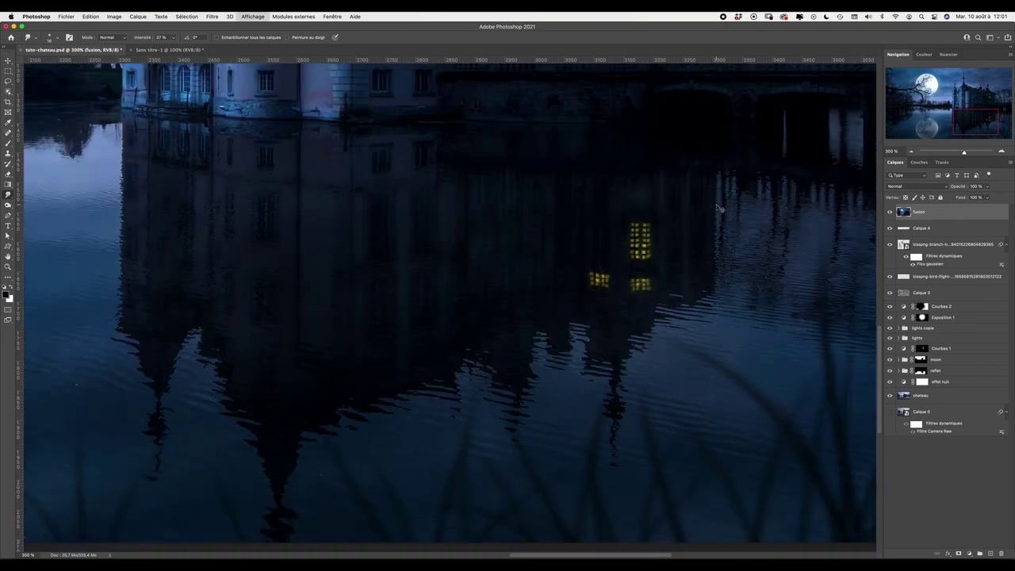
key("super+minus")
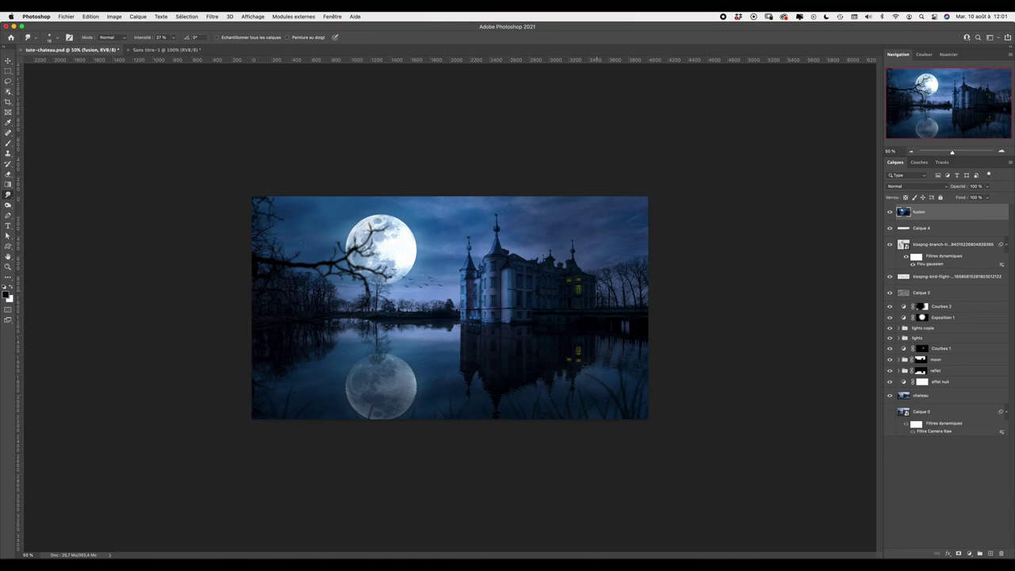
left_click(214, 17)
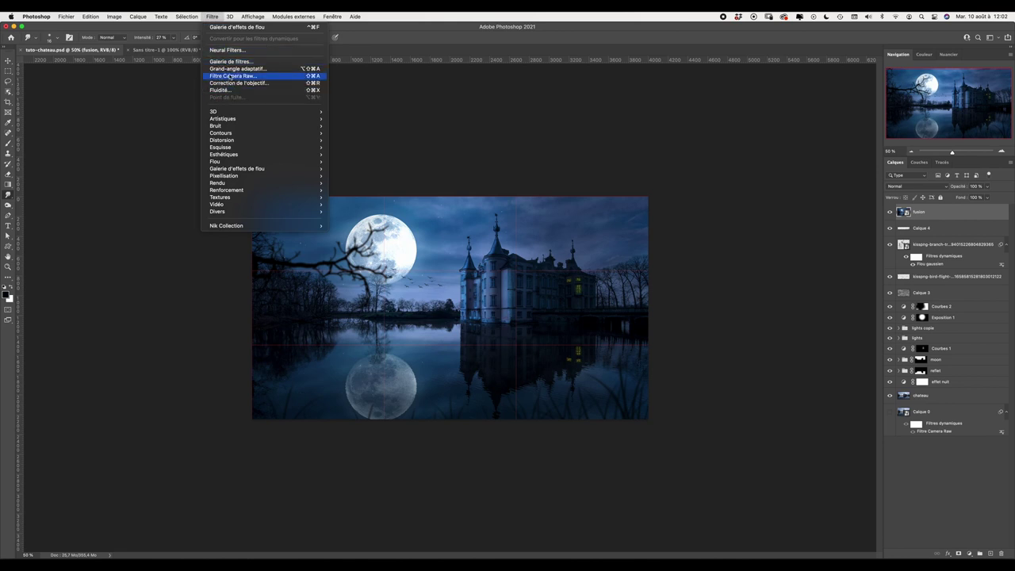
In Camera Raw calibration, set red primary hue to -24 and blue primary hue to -16.
left_click(230, 75)
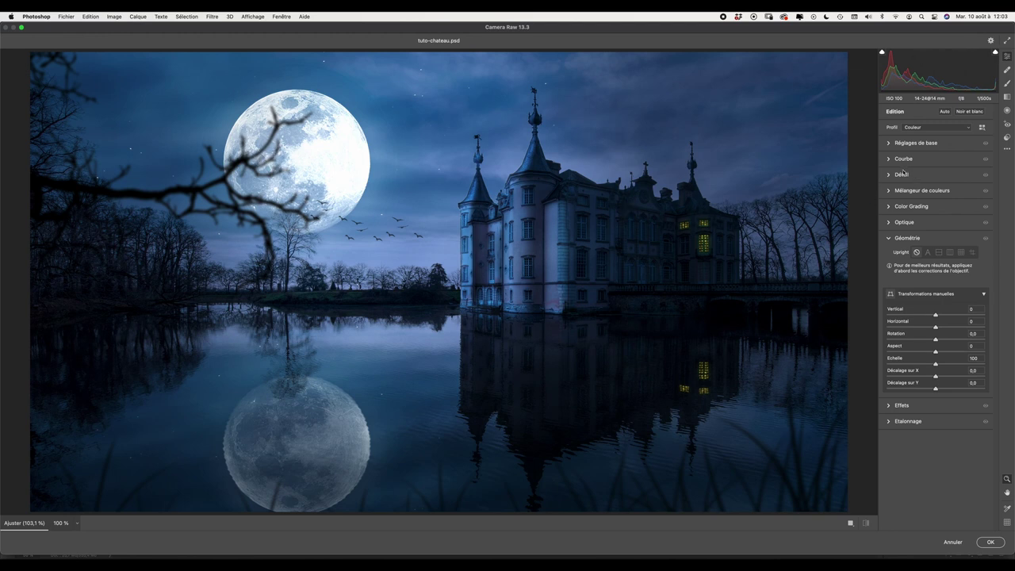
left_click(890, 421)
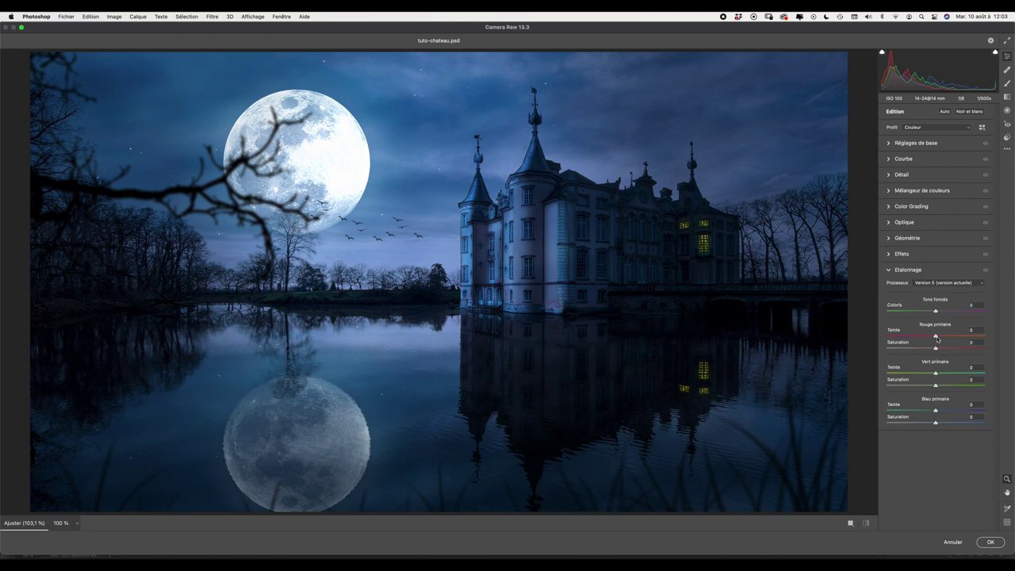
mouse_move(936, 336)
left_mouse_down()
mouse_move(914, 337)
mouse_move(923, 336)
left_mouse_up()
left_click_drag(935, 410, 926, 411)
key("ctrl+minus")
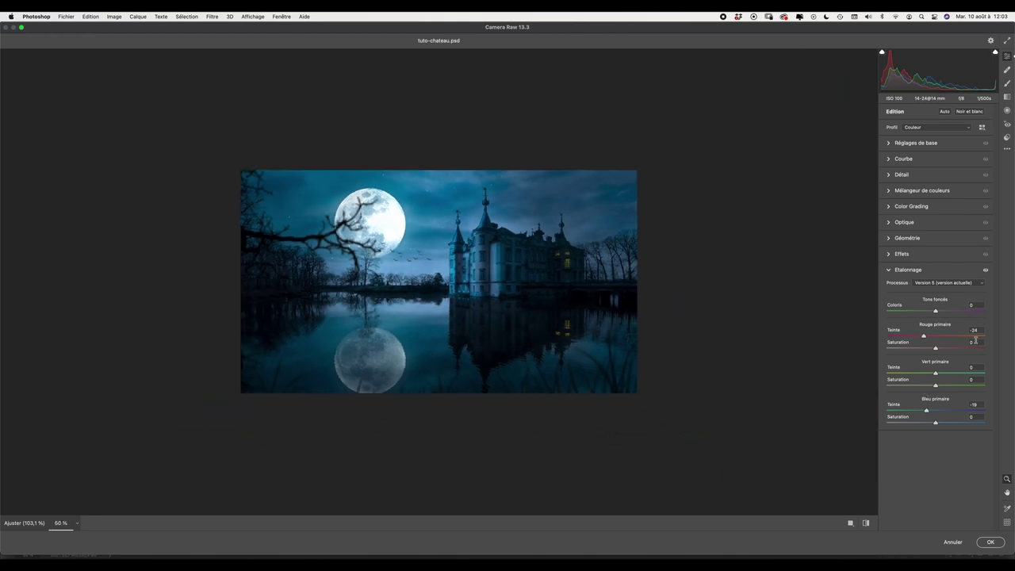
mouse_move(926, 411)
left_mouse_down()
mouse_move(891, 417)
mouse_move(968, 417)
mouse_move(929, 418)
left_mouse_up()
left_click(891, 192)
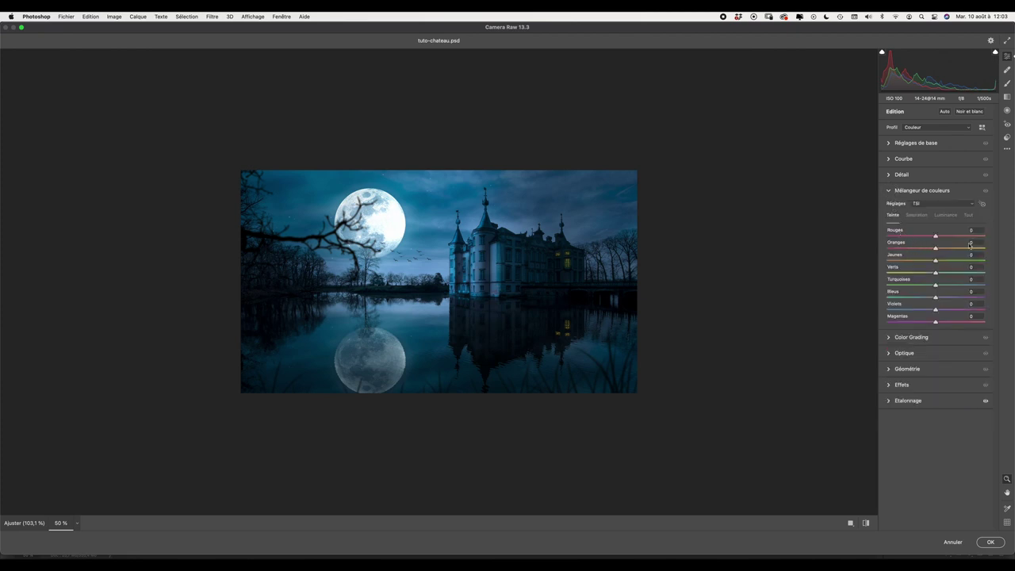
In the colour mixer, set luminance to Blues +22, Violets +8 and Yellows -47.
left_click(983, 204)
mouse_move(477, 266)
left_mouse_down()
mouse_move(495, 266)
mouse_move(465, 267)
mouse_move(476, 267)
left_mouse_up()
left_click_drag(934, 298, 939, 299)
left_click(953, 216)
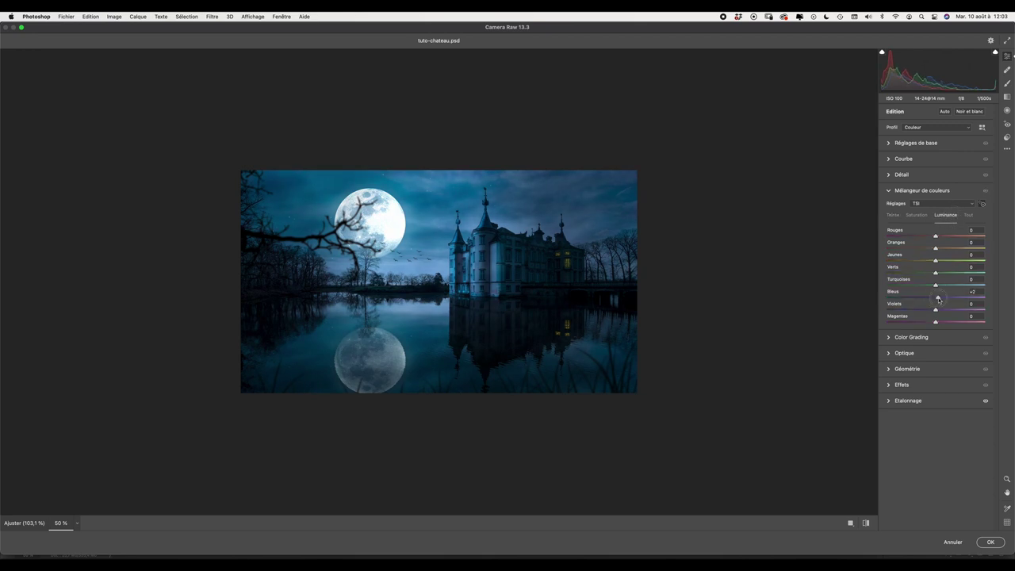
left_click_drag(938, 299, 945, 300)
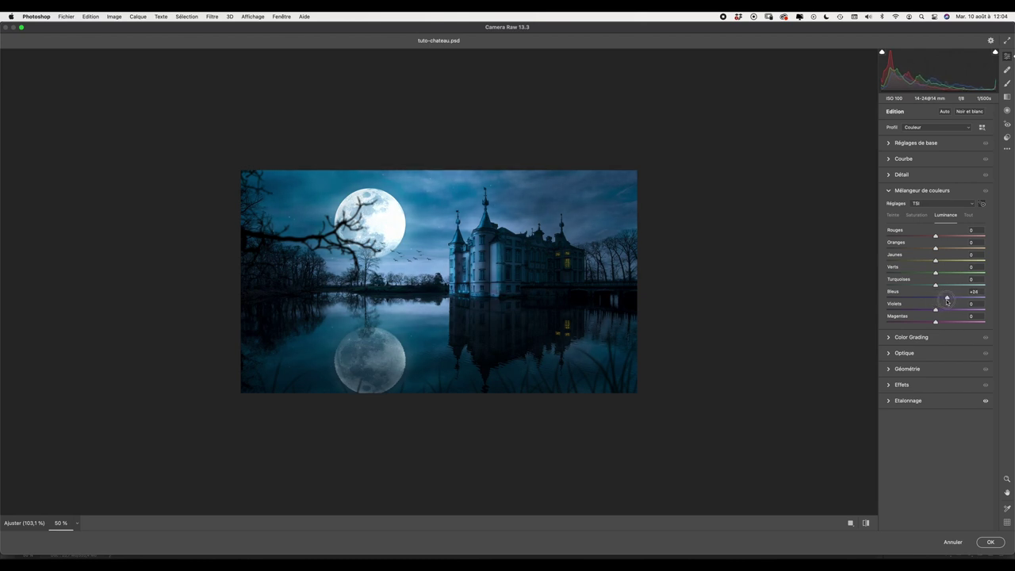
left_click_drag(936, 310, 938, 311)
mouse_move(936, 262)
left_mouse_down()
mouse_move(917, 263)
mouse_move(946, 268)
left_mouse_up()
Set the mixer hue for Yellows to about -30 and Blues to -13.
left_click(893, 215)
left_click_drag(936, 262, 913, 261)
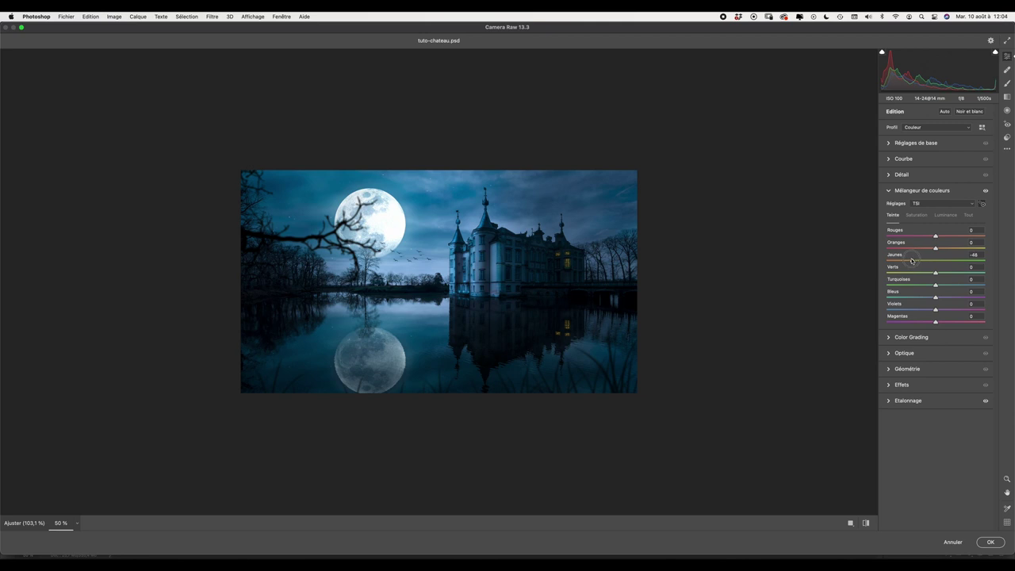
left_click_drag(912, 261, 922, 262)
left_click_drag(935, 298, 932, 298)
left_click_drag(929, 299, 930, 303)
Set exposure +0.15, contrast +10 and temperature +7, then apply the Camera Raw filter.
left_click(889, 146)
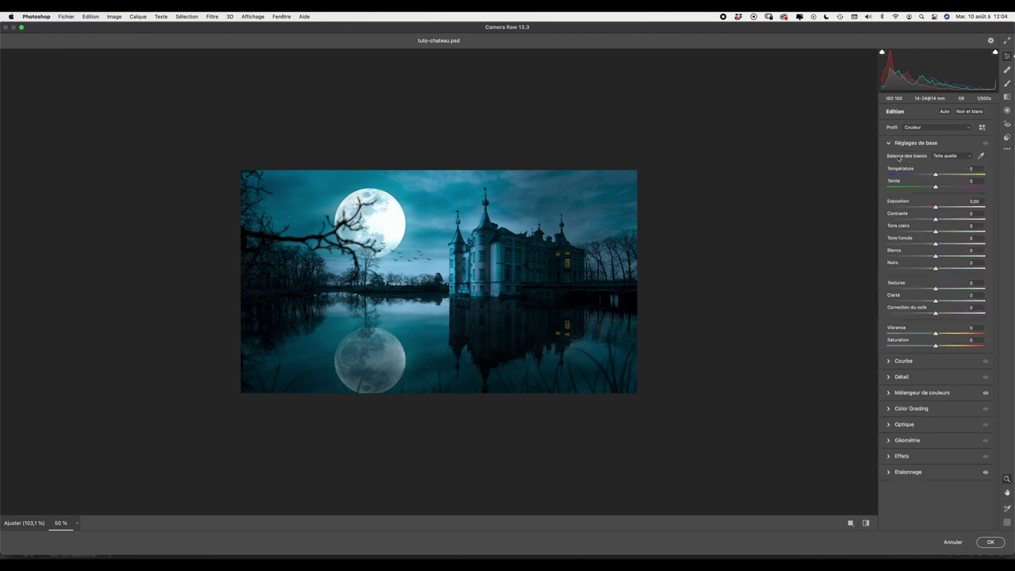
left_click_drag(936, 207, 940, 222)
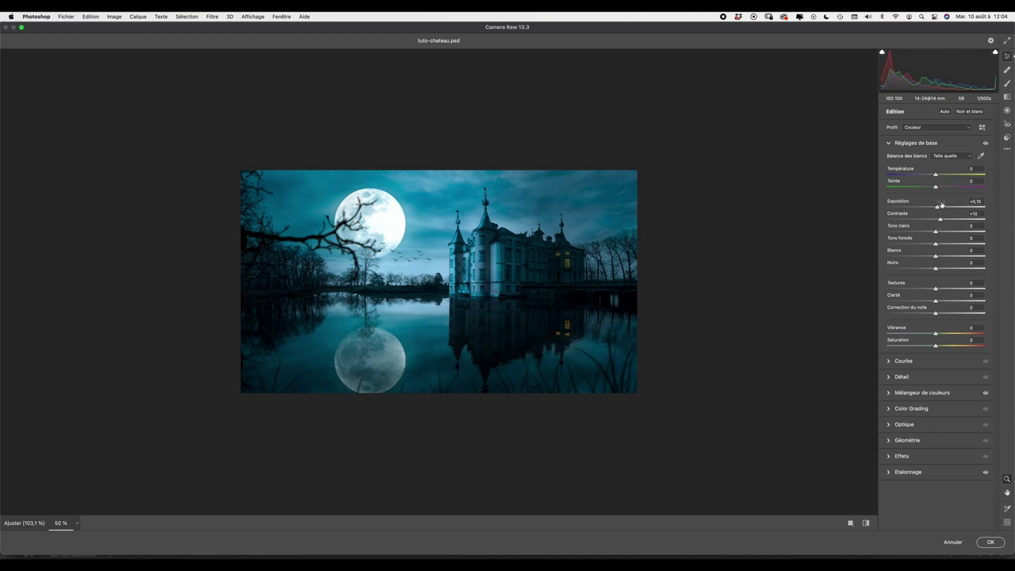
left_click_drag(936, 175, 940, 176)
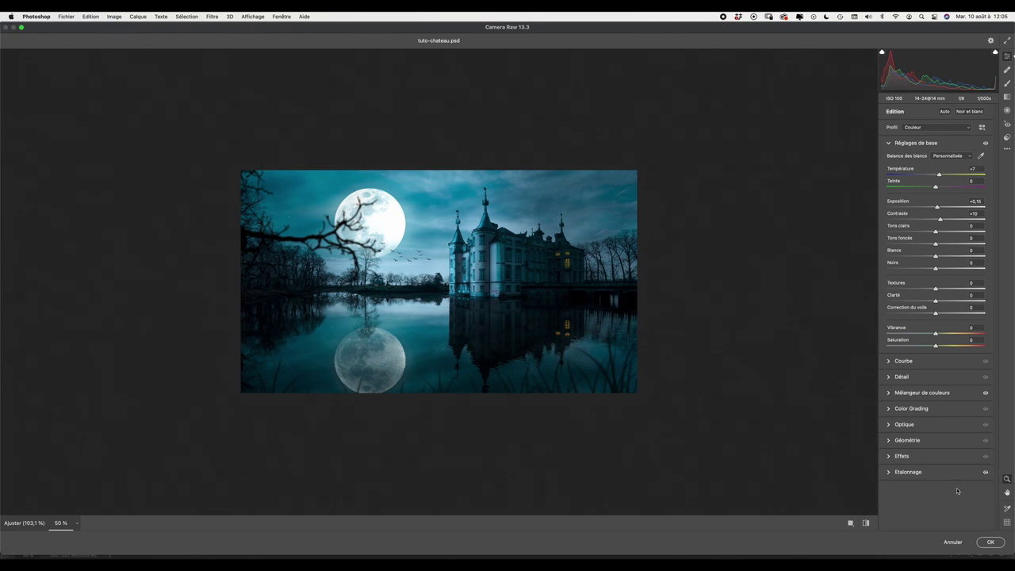
left_click(991, 542)
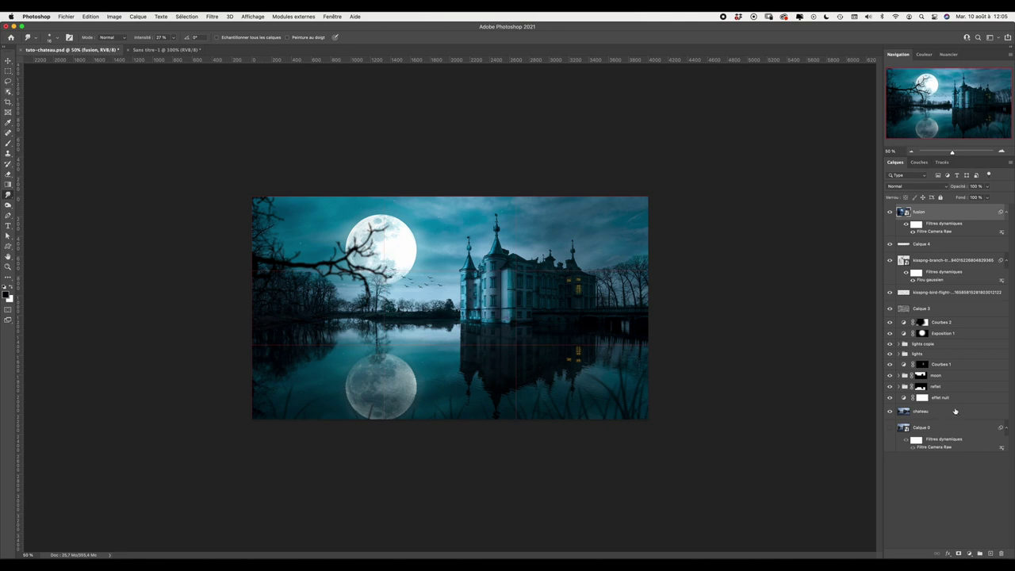
Add a Selective Color layer and tune the Blacks: less black, more yellow and magenta.
left_click(969, 553)
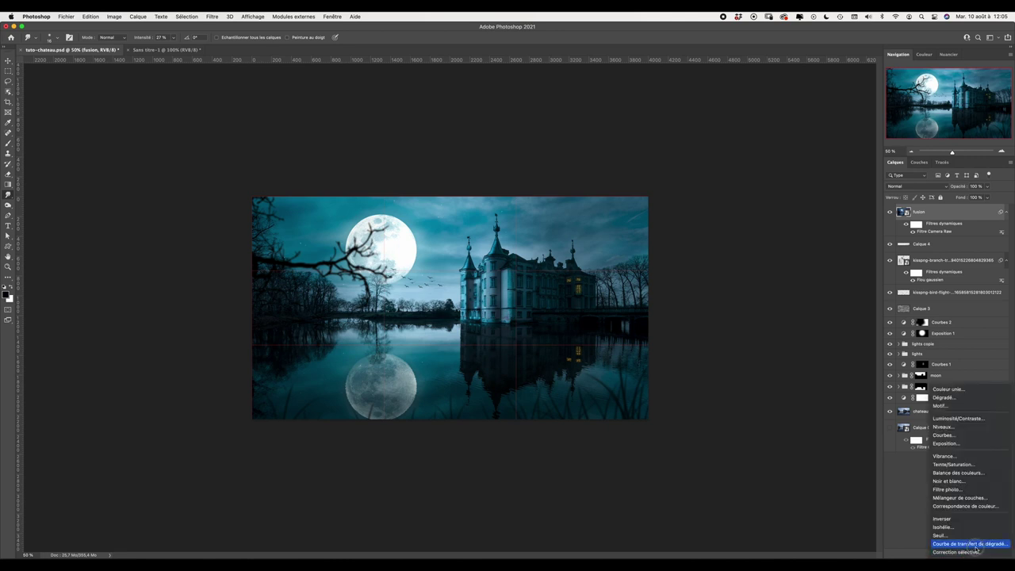
left_click(970, 552)
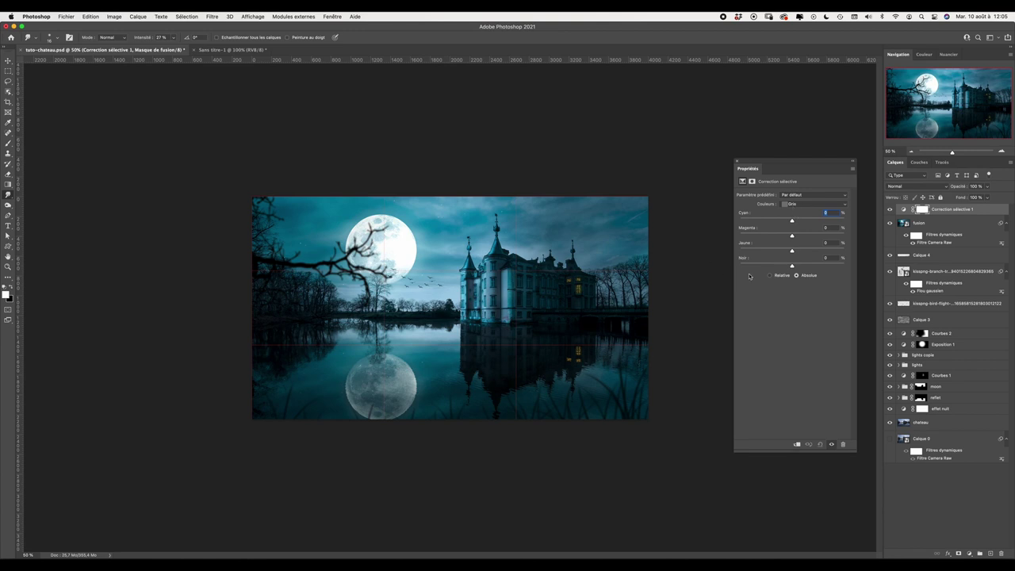
left_click(806, 204)
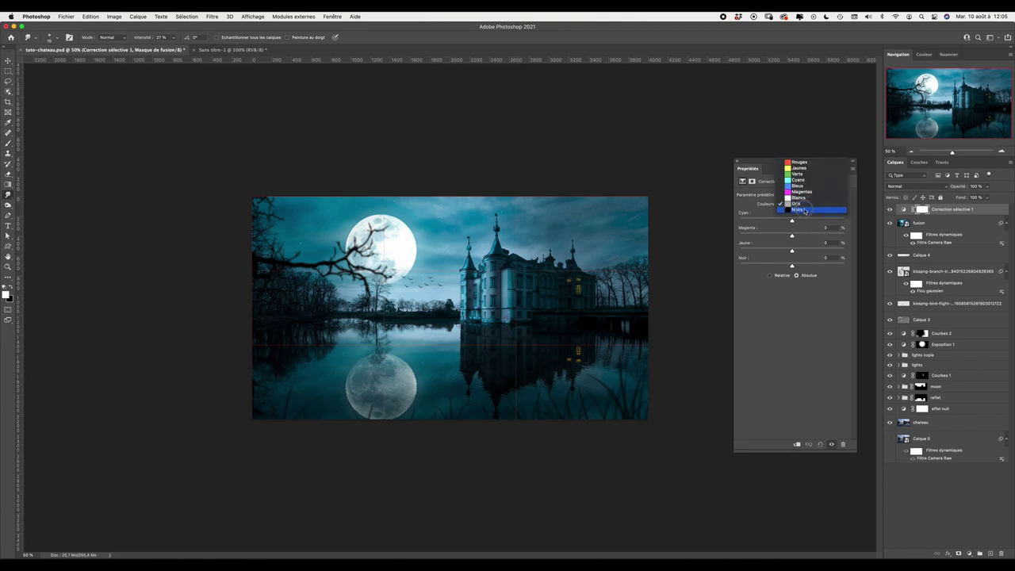
left_click(806, 205)
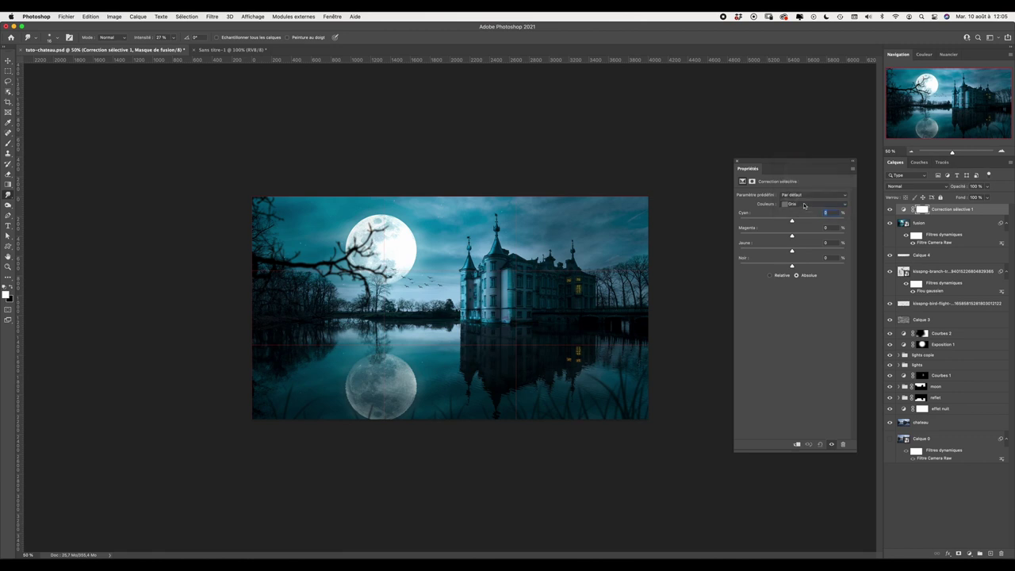
left_click(805, 208)
left_click(799, 209)
mouse_move(792, 267)
left_mouse_down()
mouse_move(774, 268)
mouse_move(792, 267)
left_mouse_up()
mouse_move(792, 250)
left_mouse_down()
mouse_move(803, 252)
mouse_move(786, 254)
left_mouse_up()
left_click_drag(792, 235, 794, 237)
Reduce black in the Whites and add cyan to the Greys.
left_click(804, 204)
left_click(797, 190)
mouse_move(791, 266)
left_mouse_down()
mouse_move(783, 270)
mouse_move(797, 252)
mouse_move(791, 223)
left_mouse_up()
left_click(808, 204)
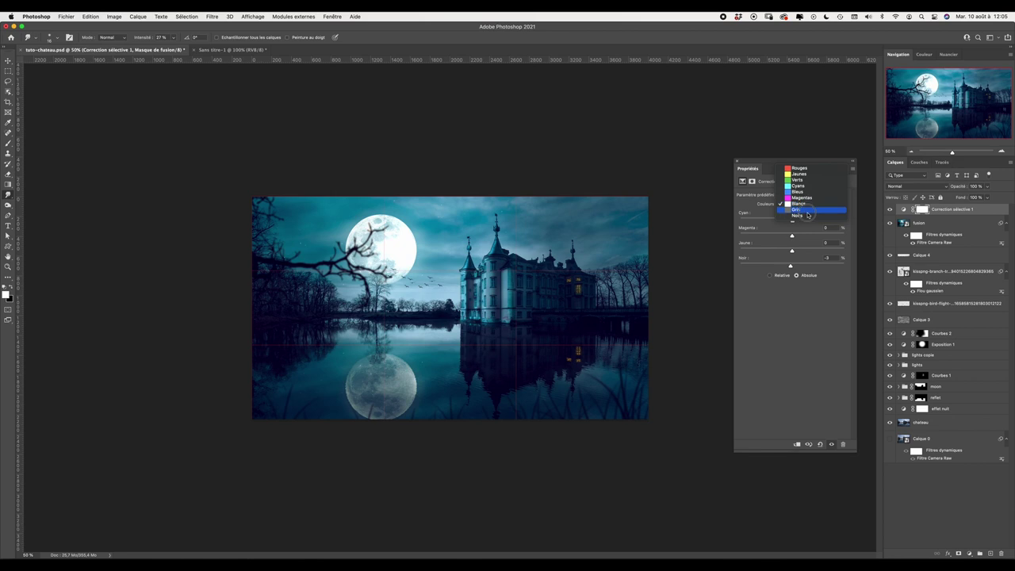
left_click(798, 209)
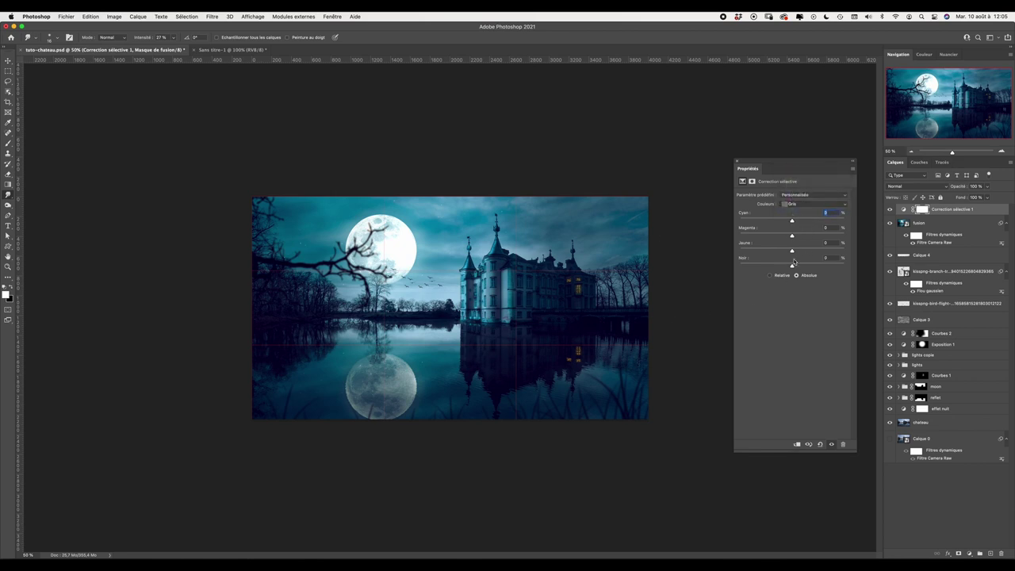
mouse_move(792, 221)
left_mouse_down()
mouse_move(771, 219)
mouse_move(793, 221)
left_mouse_up()
Lower the Blues' black to -18% to lighten the blue tones.
left_click(801, 205)
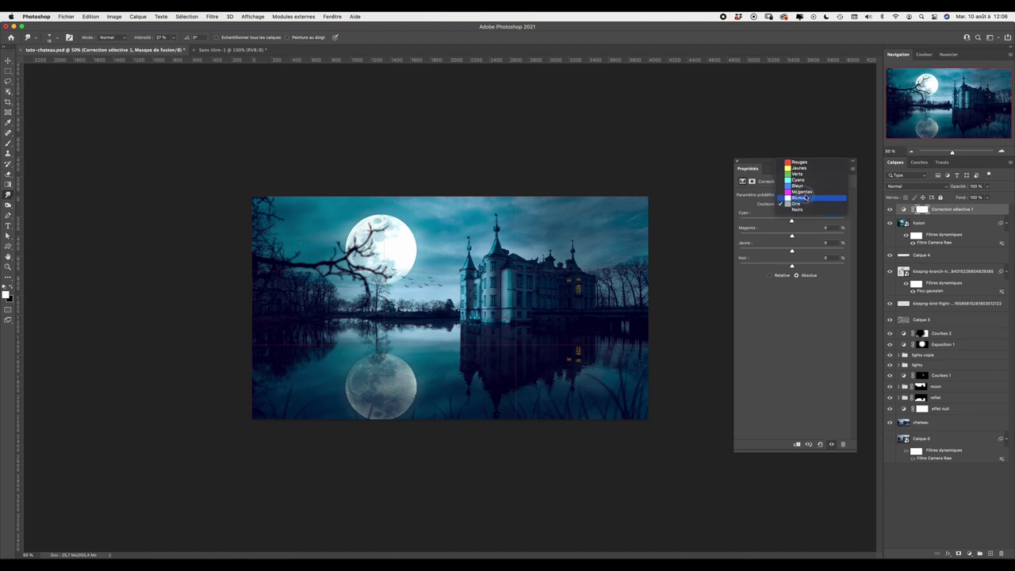
left_click(809, 193)
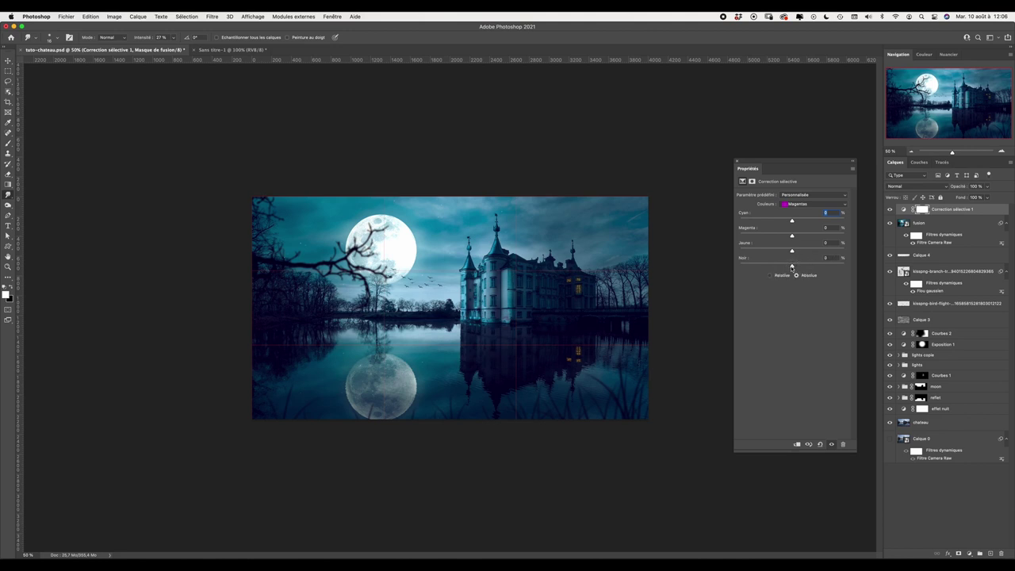
left_click(802, 205)
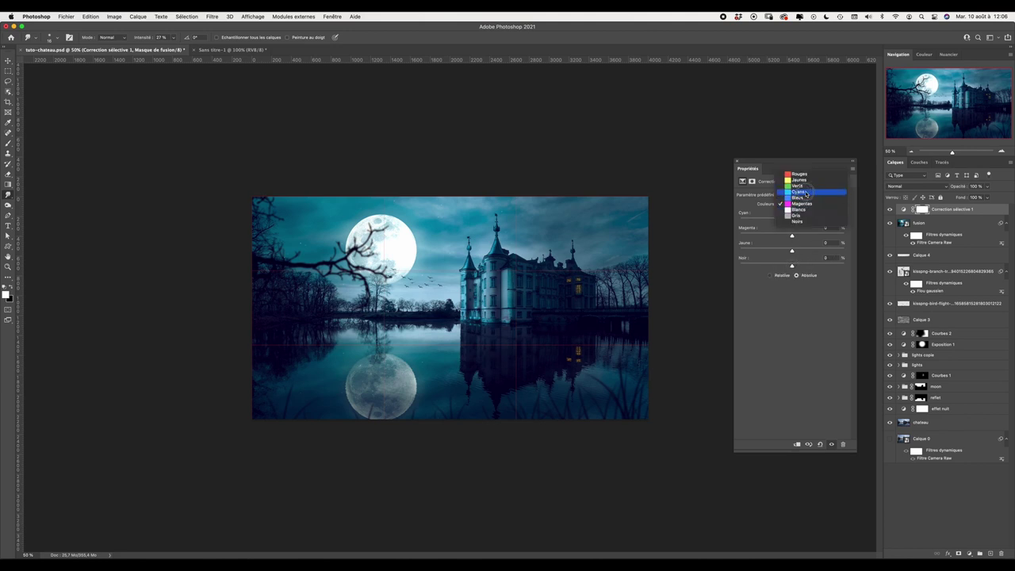
left_click(803, 198)
left_click_drag(791, 266, 783, 270)
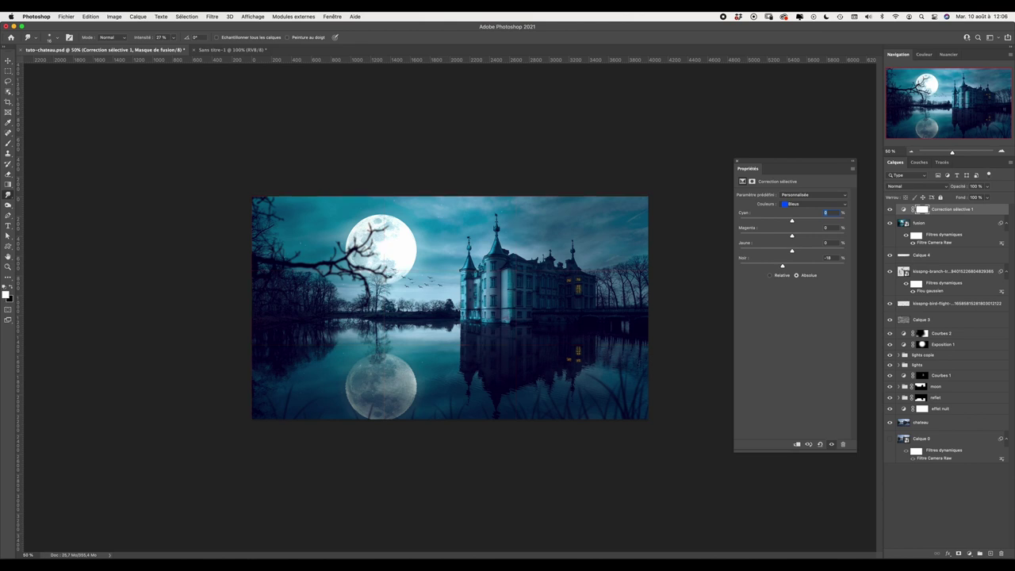
key("super+plus")
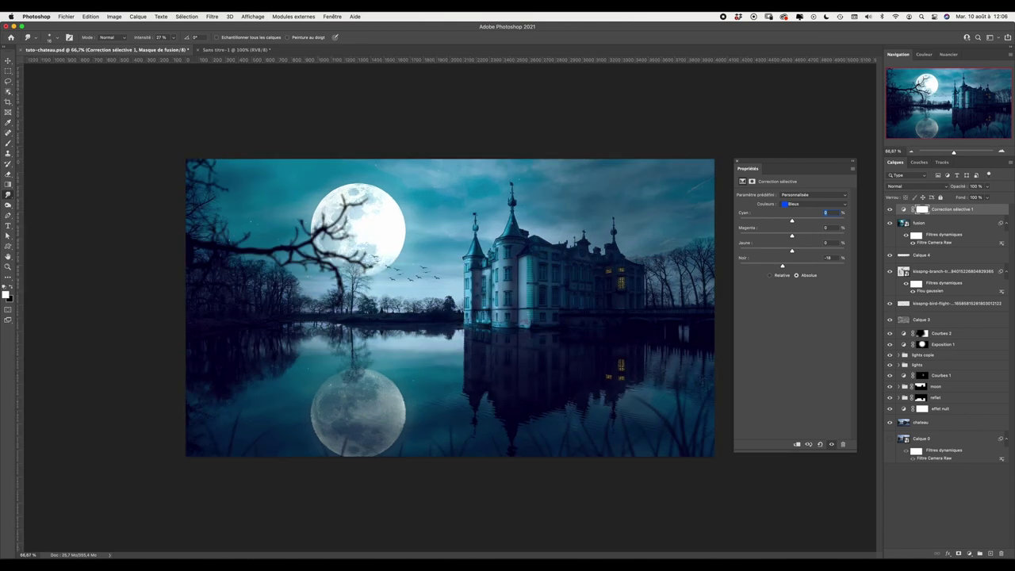
Update fusion's Camera Raw filter: texture +18, clarity +15, vibrance +38, saturation -12.
double_click(935, 243)
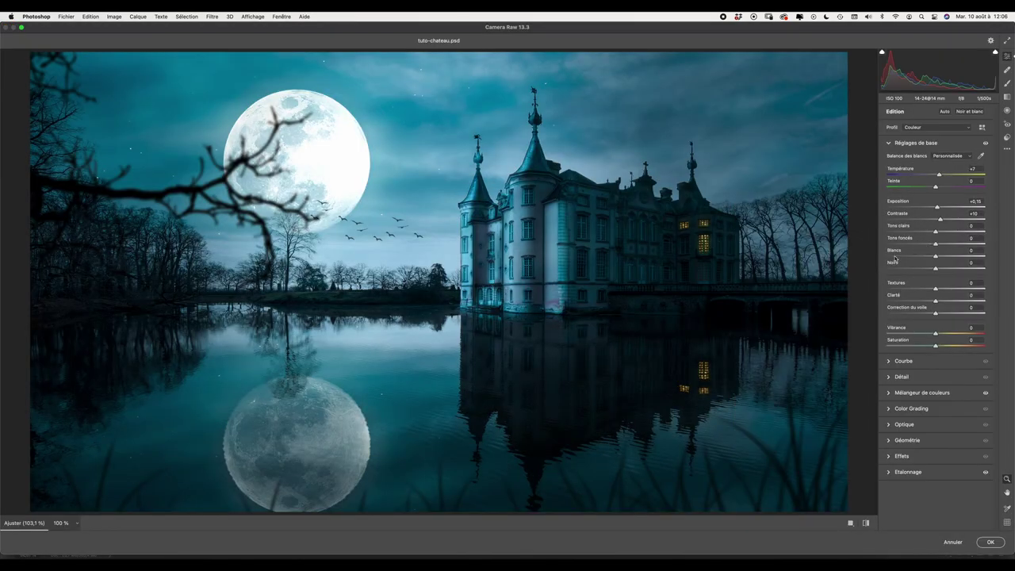
left_click_drag(936, 289, 943, 303)
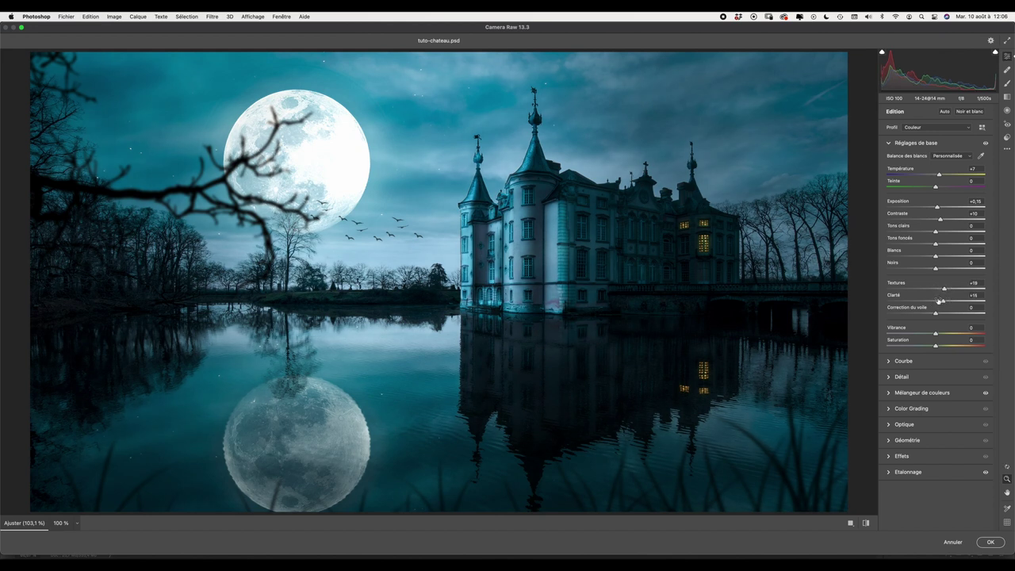
left_click_drag(936, 333, 957, 336)
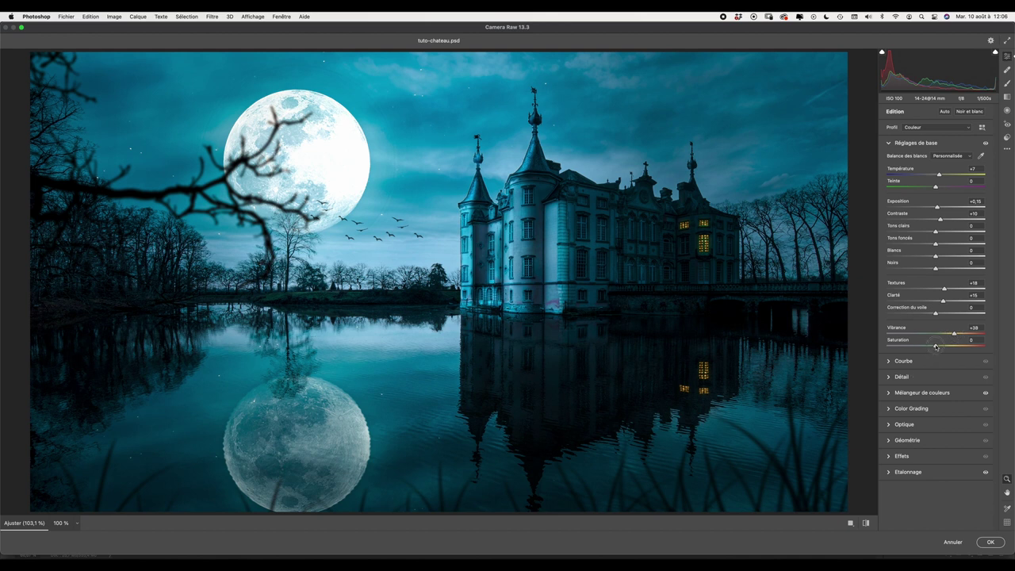
left_click_drag(935, 346, 930, 347)
key("ctrl+minus")
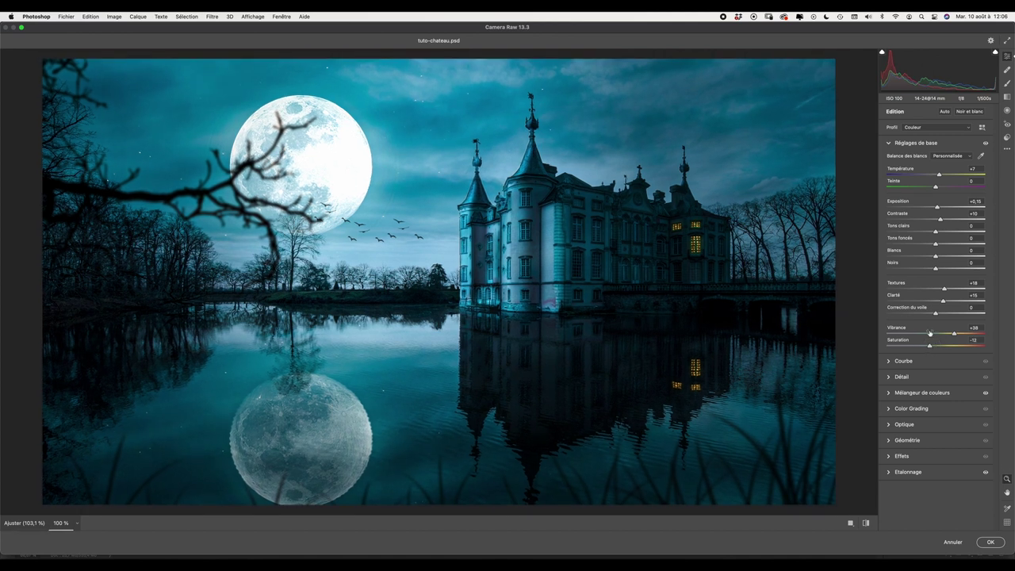
key("ctrl+minus")
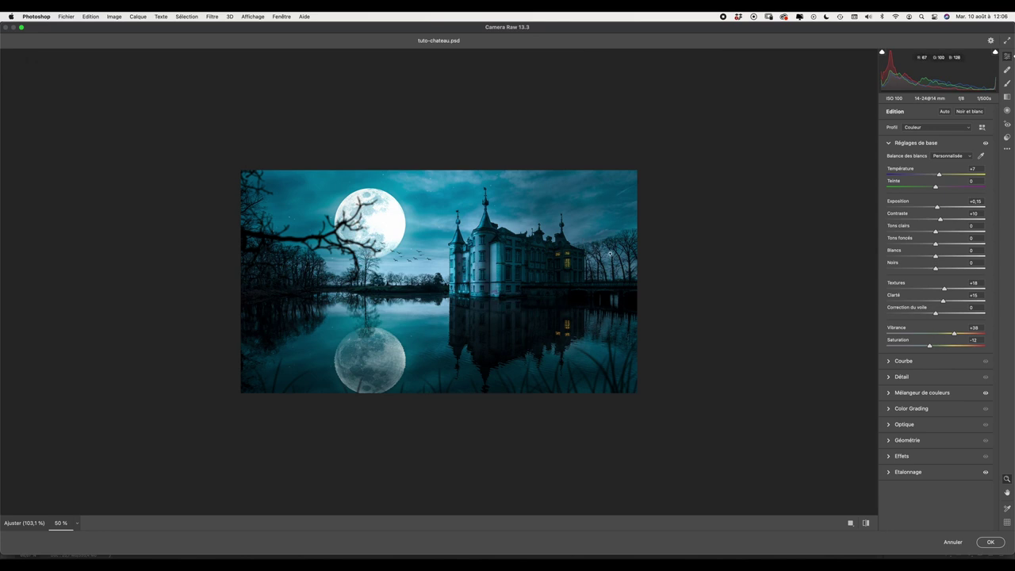
left_click(990, 541)
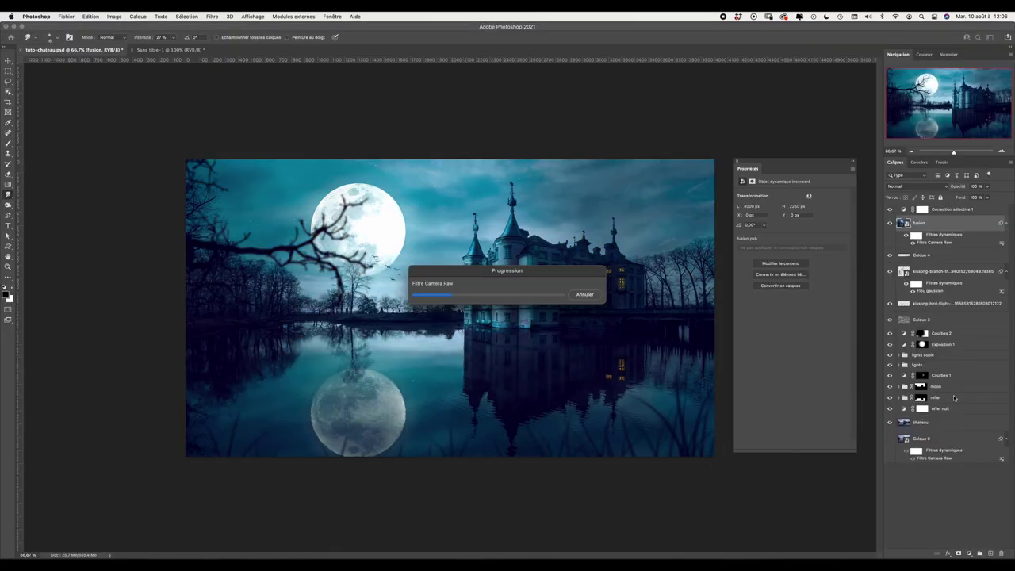